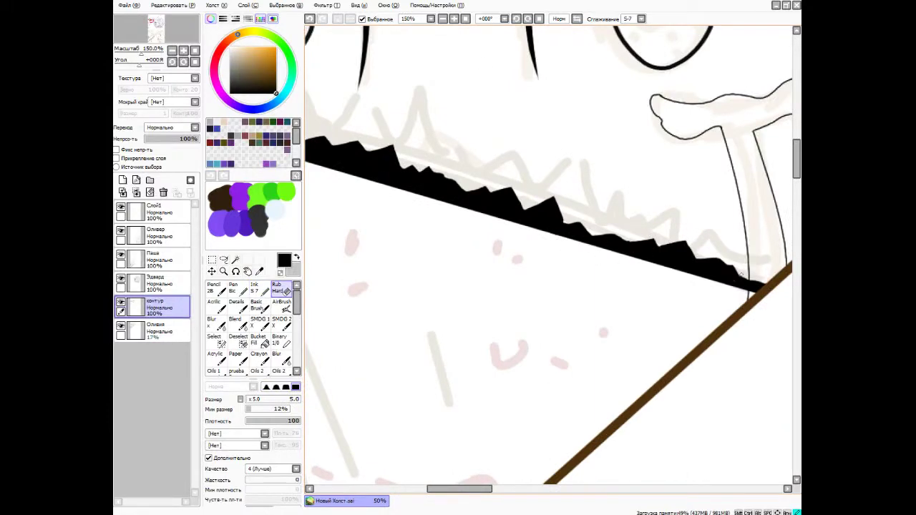
On the контур layer, ink a straight black line and a jagged line beneath it along the band's lower edge, using brush size 10.
key("n")
mouse_move(358, 199)
left_mouse_down()
mouse_move(426, 242)
mouse_move(662, 304)
left_mouse_up()
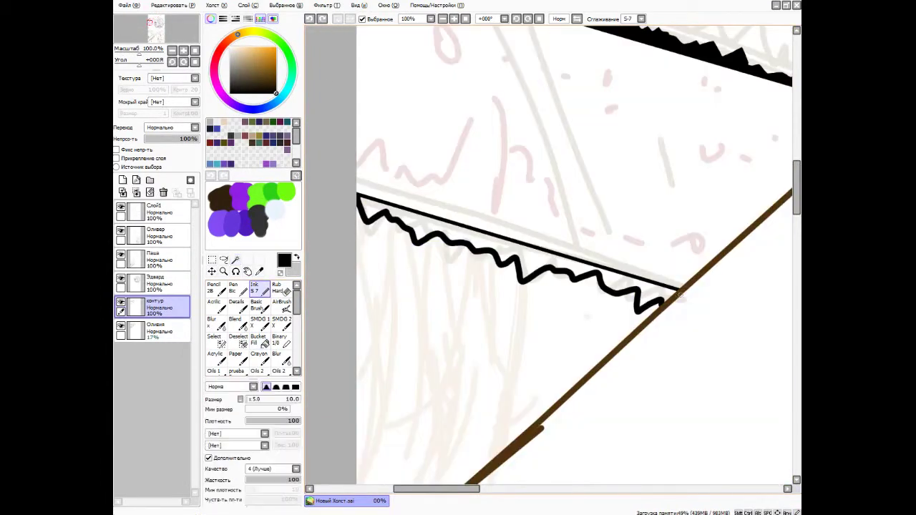
left_click_drag(365, 214, 659, 297)
Fill the space between the two lines with black and erase the jagged side into sharp torn points.
key("ctrl+plus")
left_click(277, 288)
left_click_drag(369, 219, 406, 205)
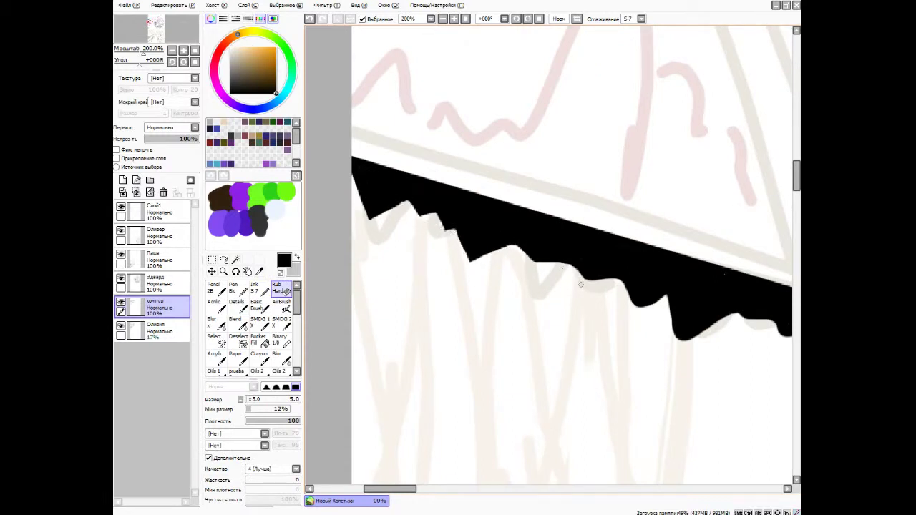
left_click_drag(724, 333, 451, 331)
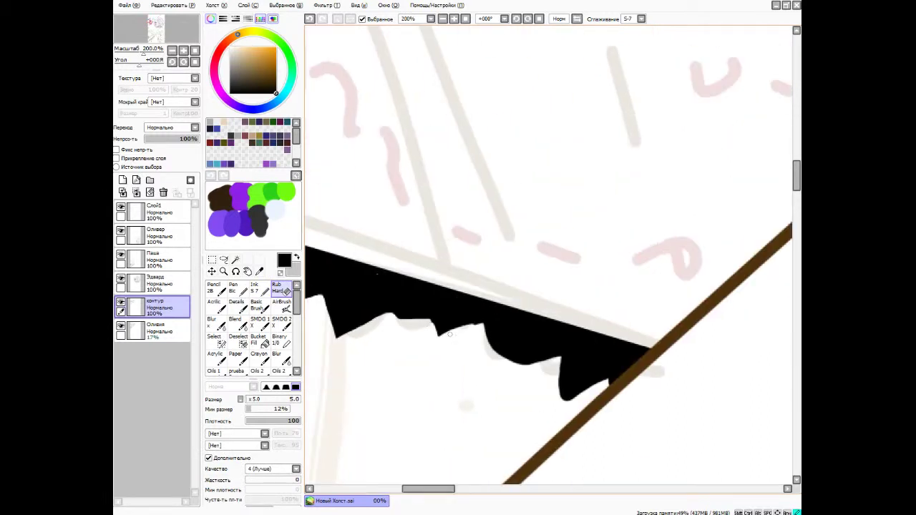
key("ctrl+minus")
key("ctrl+minus")
key("ctrl+minus")
key("ctrl+minus")
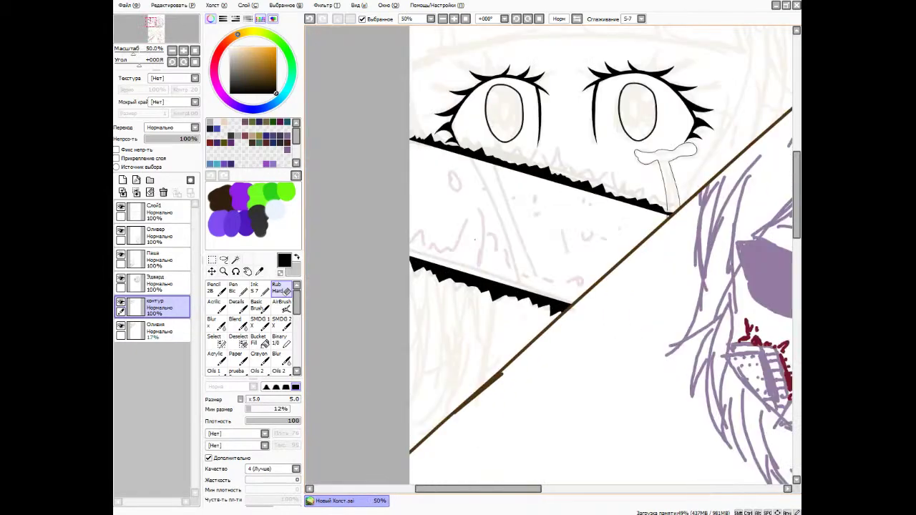
Add a new layer and ink the fringe's lower curve and right-hand edge with the Details brush at size 5.
key("ctrl+shift+n")
key("n")
key("d")
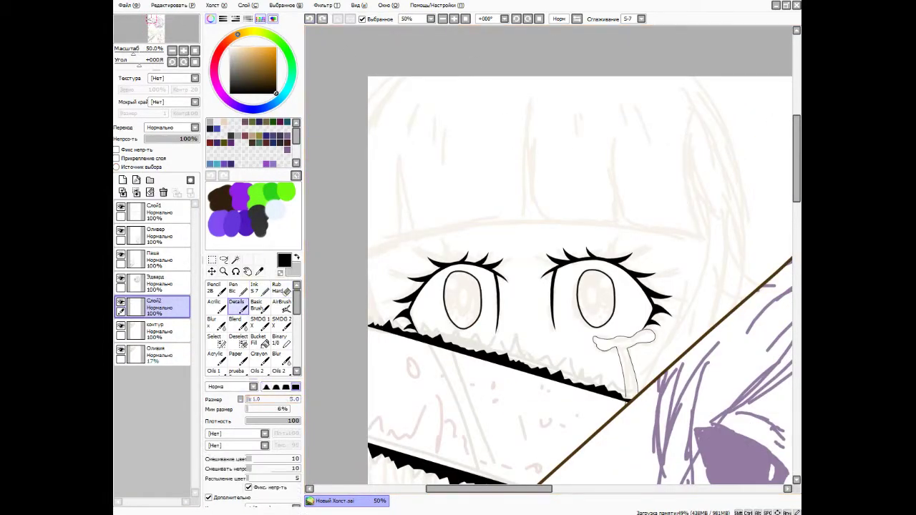
left_click_drag(368, 233, 716, 266)
key("ctrl+z")
left_click_drag(686, 129, 700, 243)
Erase the part of the fringe's lower curve that extends past its right corner, leaving a sharp point.
key("ctrl+plus")
key("ctrl+plus")
key("ctrl+plus")
key("ctrl+plus")
key("ctrl+plus")
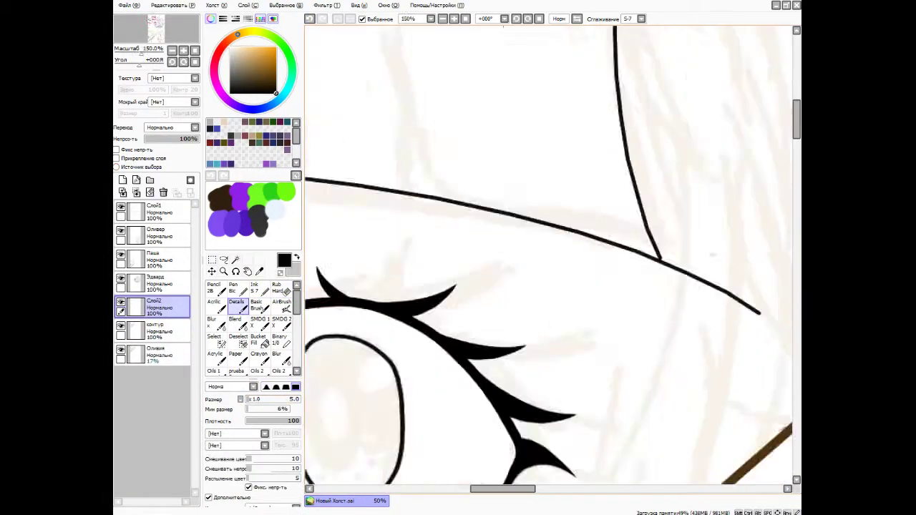
key("e")
mouse_move(583, 232)
left_mouse_down()
mouse_move(690, 281)
mouse_move(773, 334)
left_mouse_up()
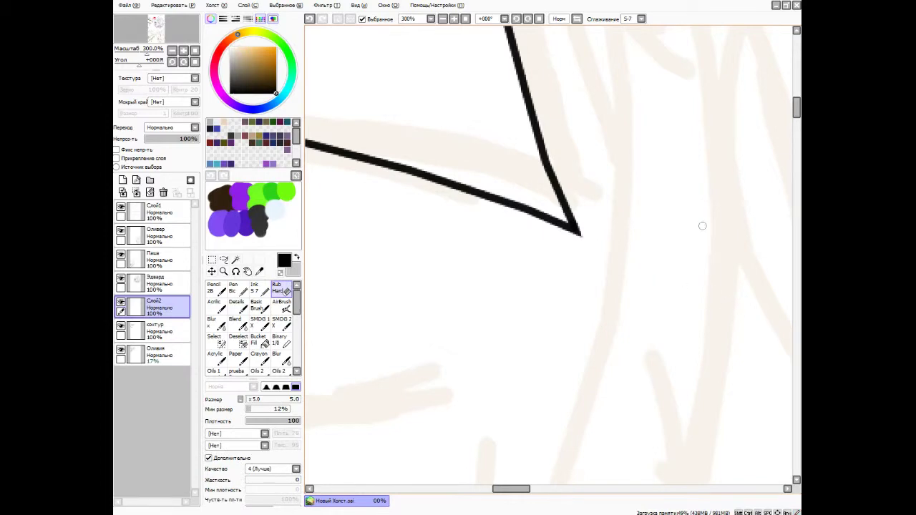
Ink a narrow parting in the fringe above the right eye and taper the upper end of its line.
key("ctrl+minus")
key("ctrl+minus")
key("ctrl+minus")
key("ctrl+plus")
key("ctrl+plus")
key("n")
left_click_drag(460, 79, 521, 312)
left_click_drag(480, 236, 470, 297)
key("e")
left_click_drag(460, 79, 461, 121)
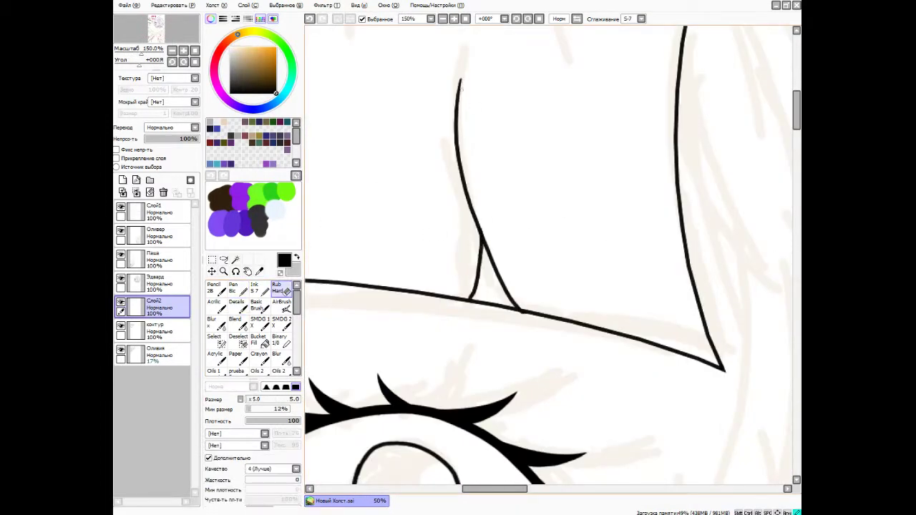
Ink the pointed central parting of the fringe and erase the excess lines around its base.
scroll(510, 314, "down", 2)
scroll(510, 314, "up", 5)
key("n")
left_click_drag(535, 399, 441, 385)
key("e")
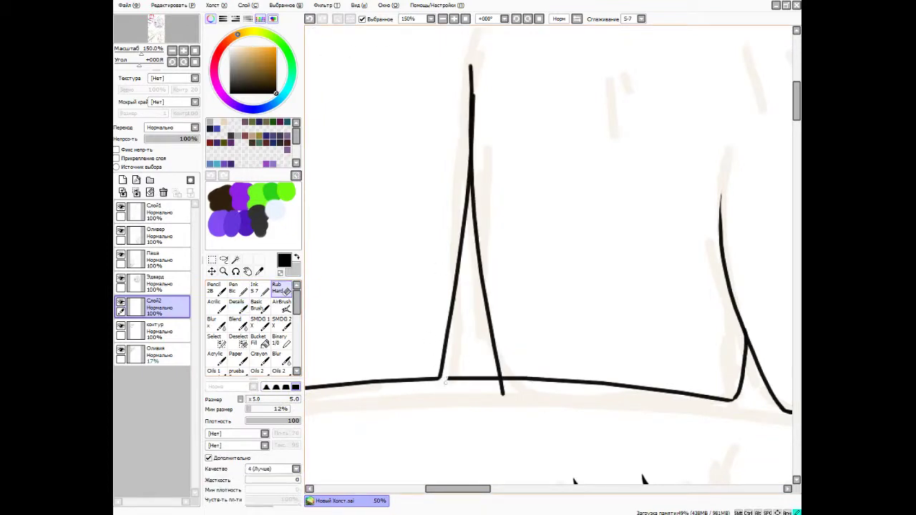
Ink the two curved strokes of the fringe parting above the left eye, meeting in a point at the top.
scroll(460, 64, "down", 2)
scroll(459, 63, "left", 2)
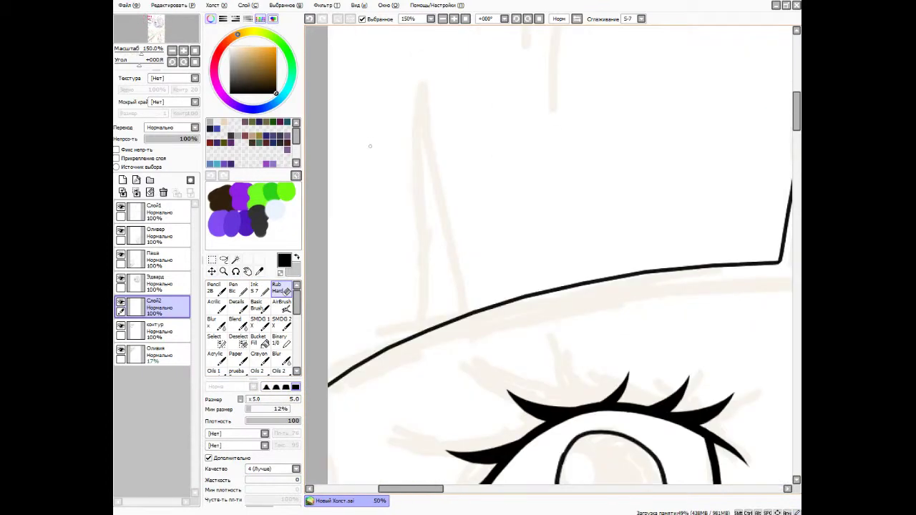
key("n")
left_click_drag(442, 72, 444, 374)
left_click_drag(450, 82, 506, 372)
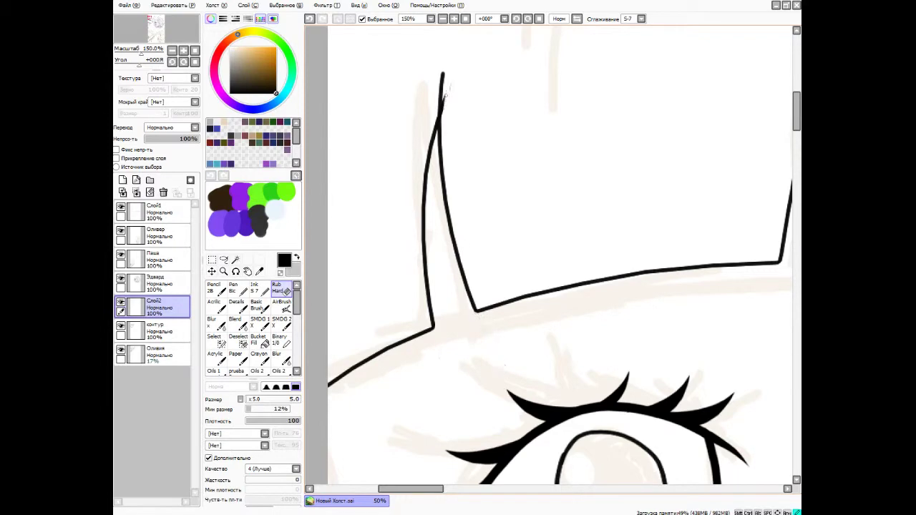
Ink the outer contour of the hair to the right of the fringe, ending in an upturned flick.
scroll(397, 122, "down", 2)
key("n")
scroll(548, 257, "right", 4)
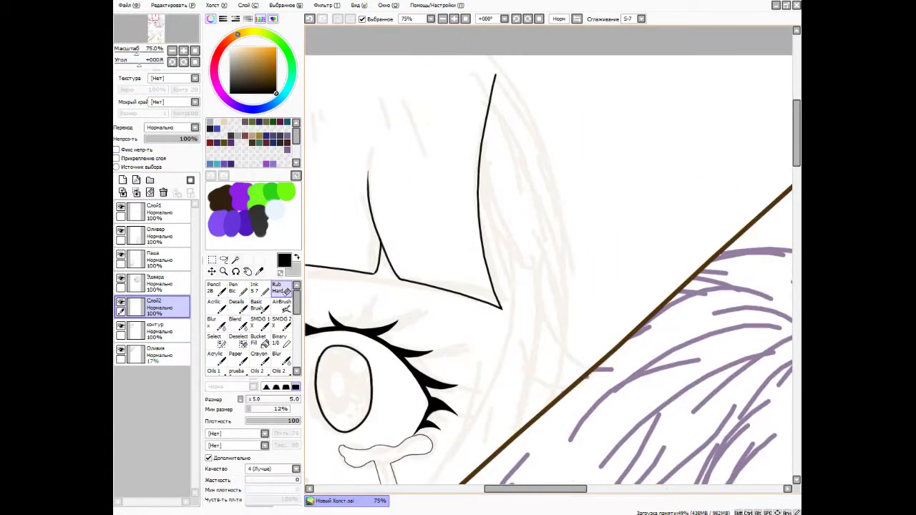
left_click_drag(518, 163, 593, 151)
scroll(548, 258, "down", 1)
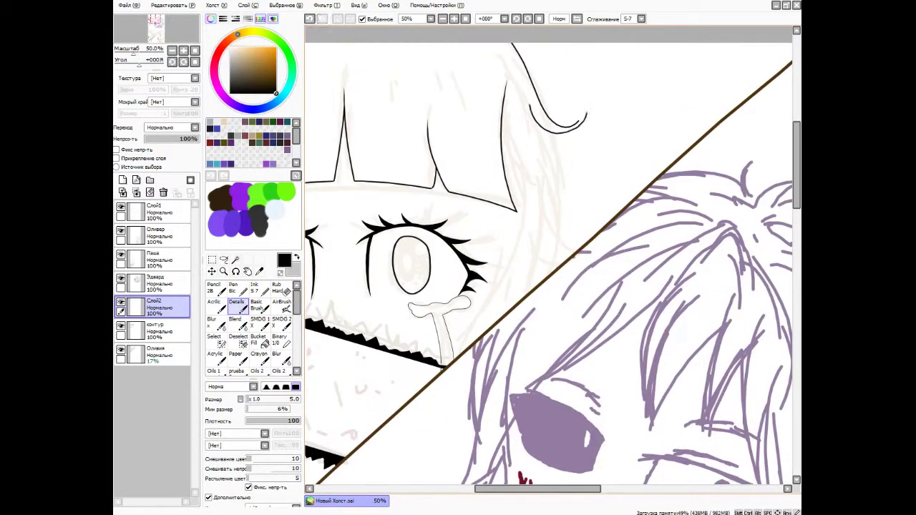
Erase the overshooting lines at the tip of the upturned hair flick to sharpen it.
left_click(283, 303)
key("e")
scroll(548, 257, "up", 3)
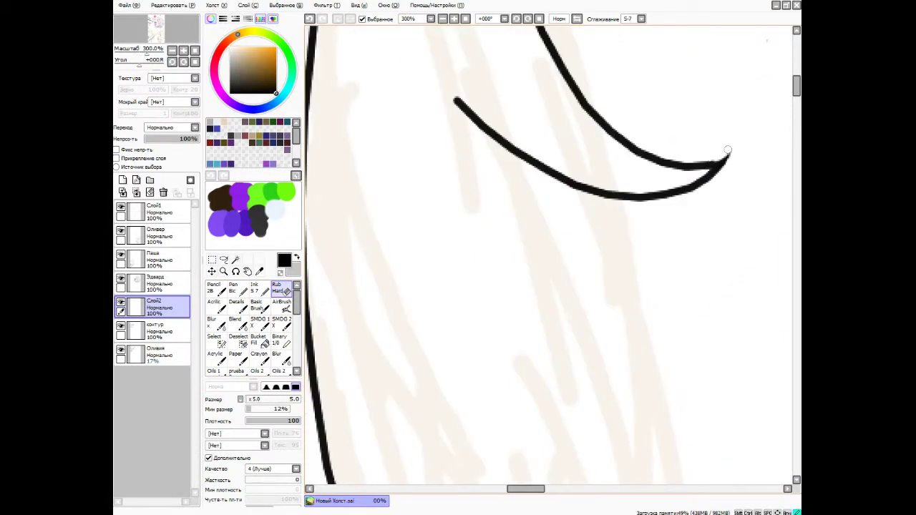
scroll(548, 258, "down", 4)
scroll(548, 258, "up", 2)
Ink the long side locks of hair from beneath the flick down to the diagonal panel border.
key("e")
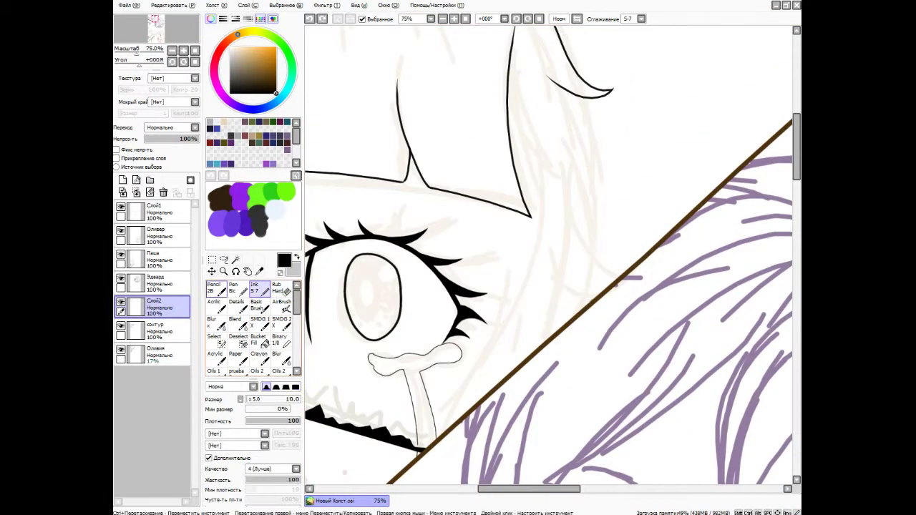
left_click_drag(564, 198, 481, 401)
left_click_drag(573, 98, 585, 350)
left_click_drag(524, 111, 533, 135)
key("e")
key("ctrl+z")
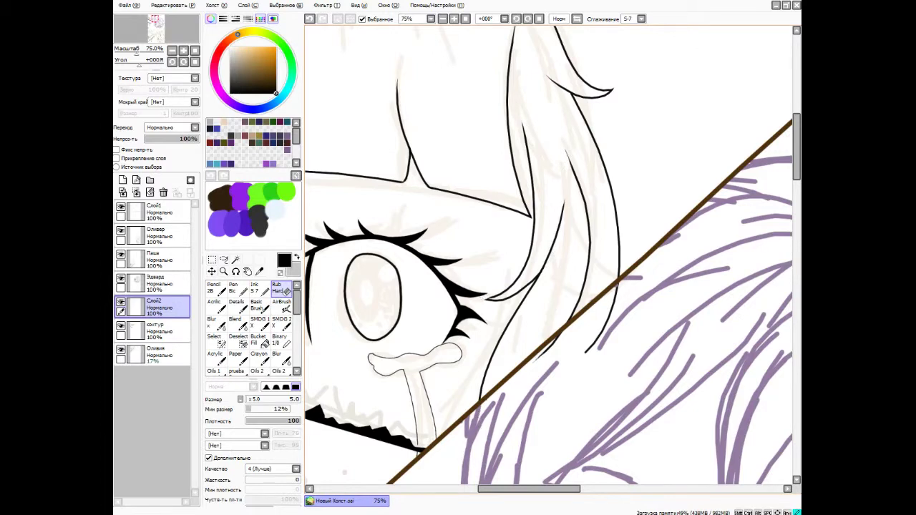
Add another layer and erase the side-lock ends that cross the diagonal panel border on Слой2.
scroll(548, 257, "down", 3)
scroll(548, 258, "up", 4)
key("ctrl+shift+n")
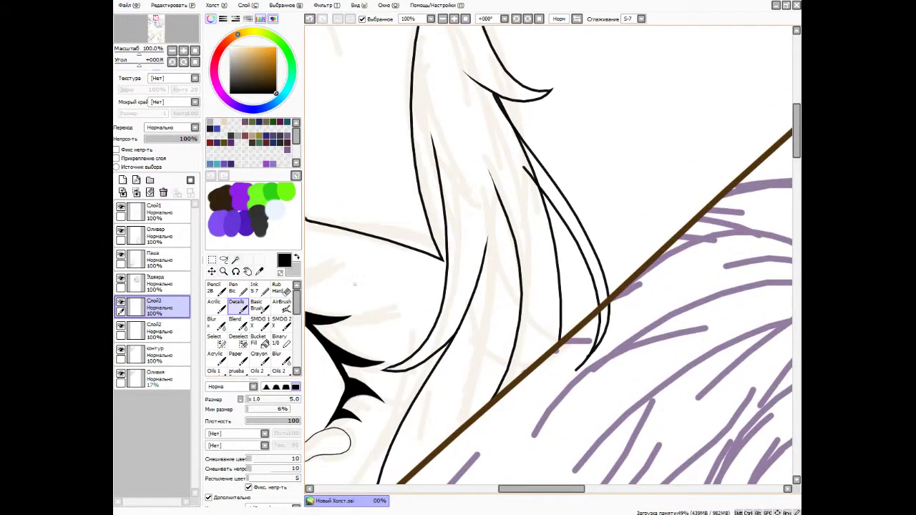
key("Page_Down")
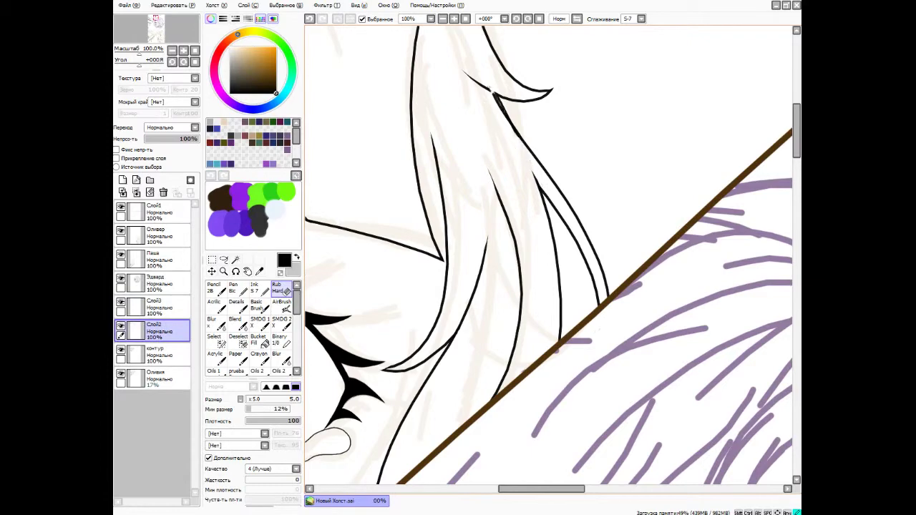
key("Page_Up")
On Слой3, start inking the rightmost hair strand hanging from the lower torn edge.
scroll(548, 258, "down", 3)
scroll(548, 257, "up", 2)
key("b")
left_click_drag(481, 207, 483, 266)
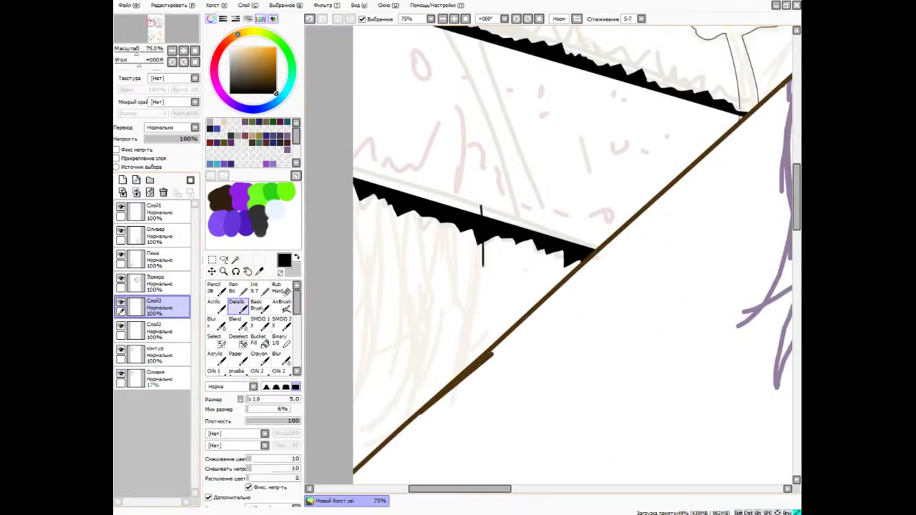
key("Page_Down")
key("Page_Down")
left_click_drag(384, 199, 356, 382)
key("ctrl+z")
key("Page_Up")
key("Page_Up")
Ink the remaining long hair strands below the lower torn edge on Слой3 and trim their overshooting ends.
left_click_drag(378, 195, 354, 384)
left_click_drag(402, 198, 390, 434)
left_click_drag(435, 187, 445, 423)
key("e")
key("b")
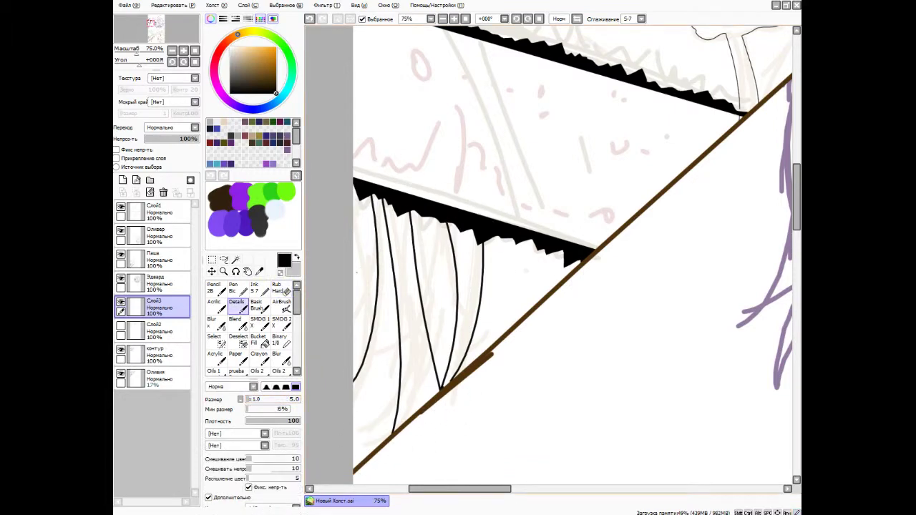
Select the fringe area on Слой2, closing the outline gaps at its right and left edges with selection strokes.
key("minus")
key("plus")
key("m")
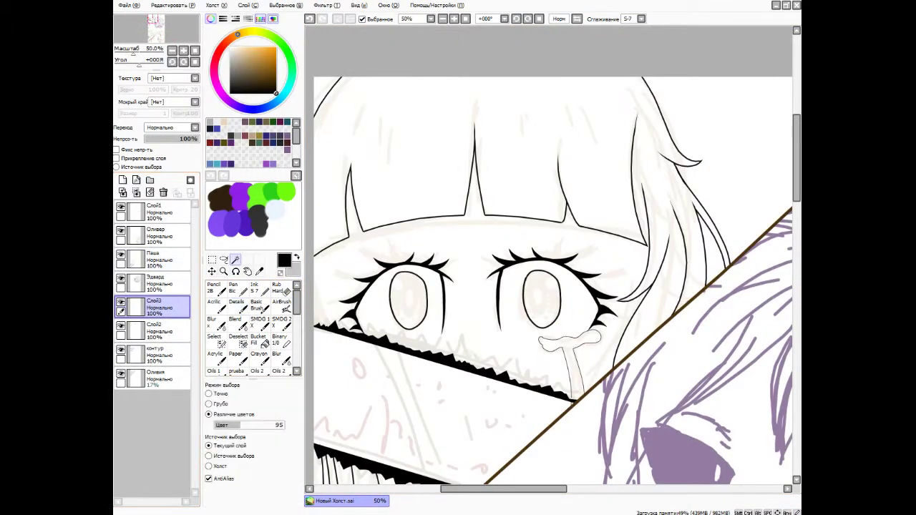
left_click_drag(643, 84, 634, 126)
key("w")
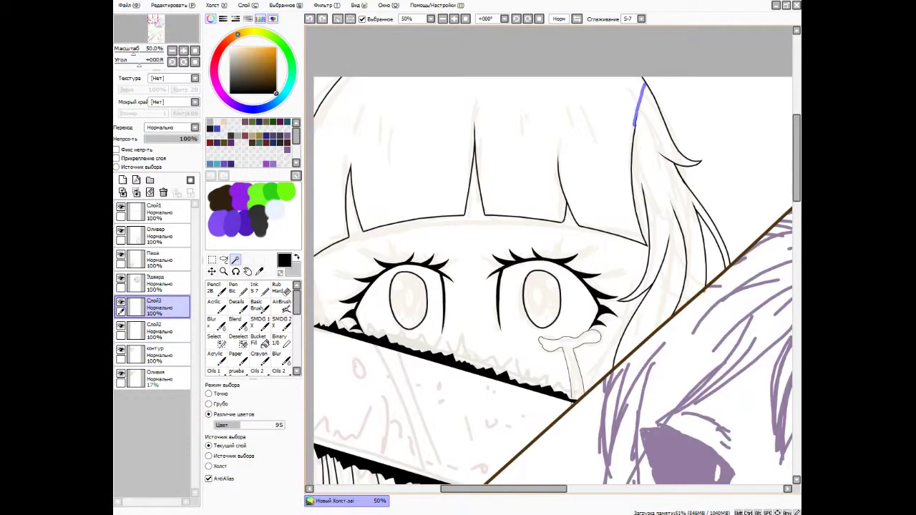
left_click(154, 330)
key("m")
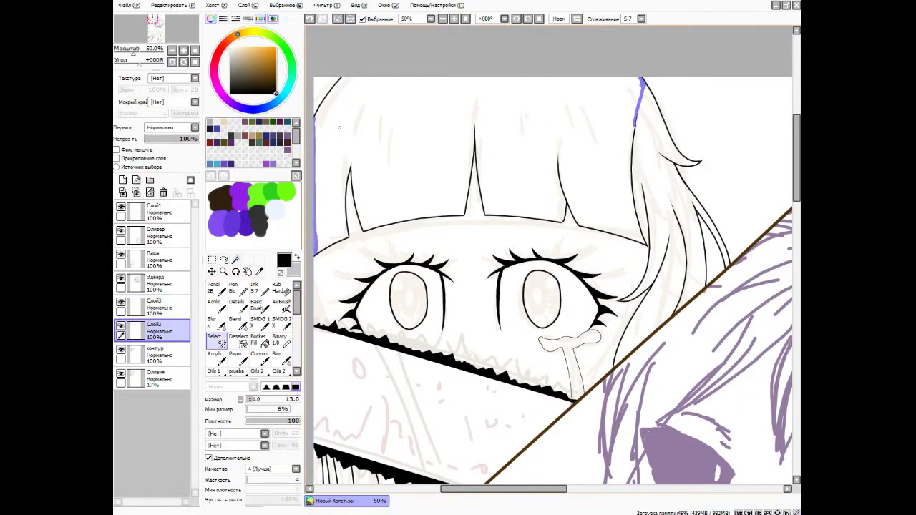
Ink paired vertical strand lines inside the selected fringe with the Details brush and clear the selection.
left_click(236, 303)
left_click_drag(404, 78, 392, 215)
left_click_drag(413, 79, 404, 214)
left_click_drag(517, 79, 521, 215)
left_click_drag(357, 79, 337, 183)
left_click_drag(532, 78, 536, 215)
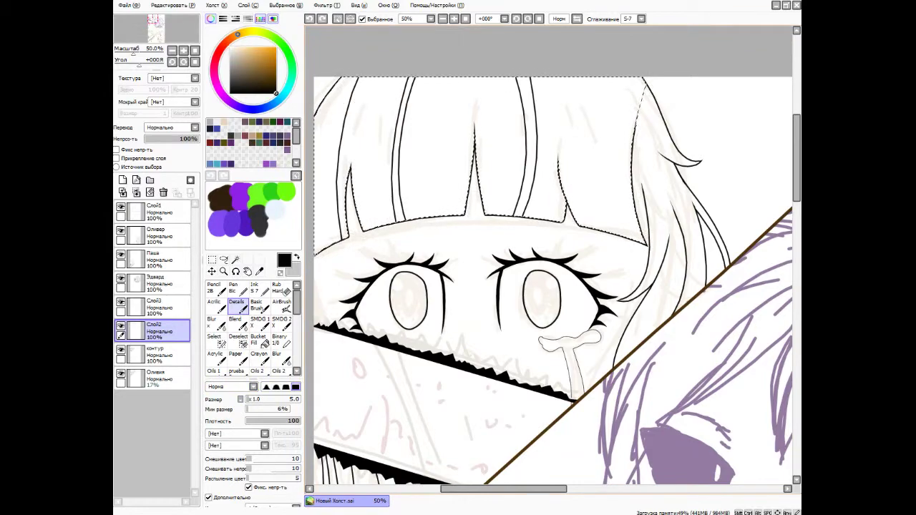
key("ctrl+d")
Merge Слой3 down into Слой2.
scroll(488, 429, "up", 2)
key("ctrl+e")
scroll(522, 179, "up", 1)
scroll(523, 179, "down", 3)
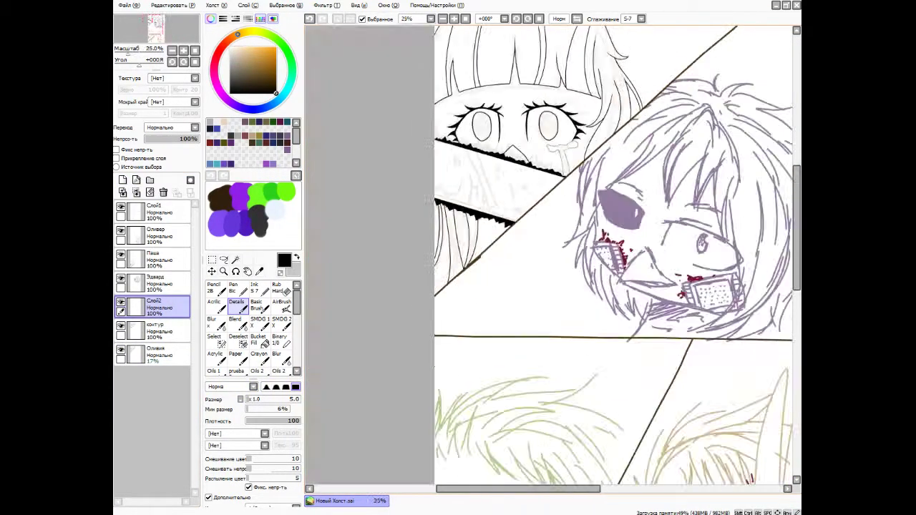
On the контур layer, ink a scalloped ragged line along the rightmost strand below the lower torn edge.
scroll(552, 245, "up", 5)
key("e")
scroll(551, 245, "down", 4)
scroll(434, 330, "up", 2)
scroll(419, 226, "up", 3)
left_click(153, 329)
left_click(236, 304)
mouse_move(449, 107)
left_mouse_down()
mouse_move(404, 404)
mouse_move(379, 452)
left_mouse_up()
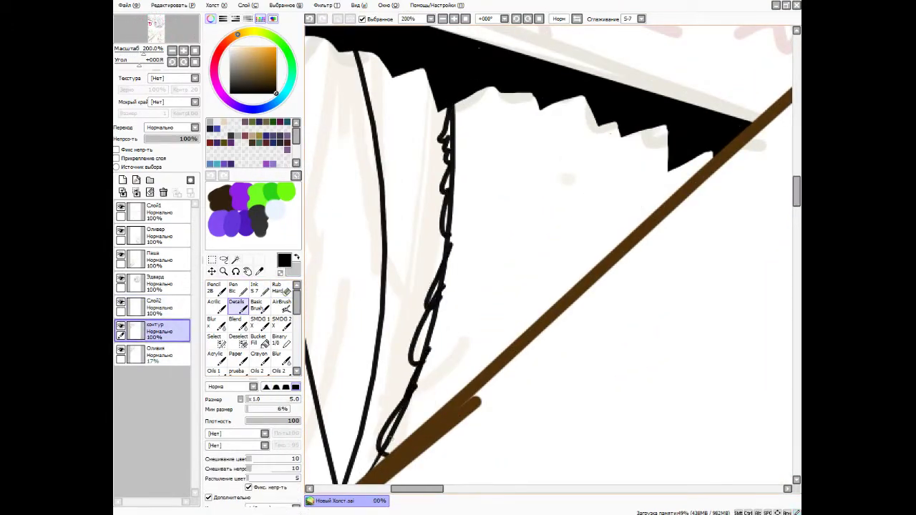
Erase the surplus smooth line beside the ragged contour and hide the Оливия sketch layer.
key("e")
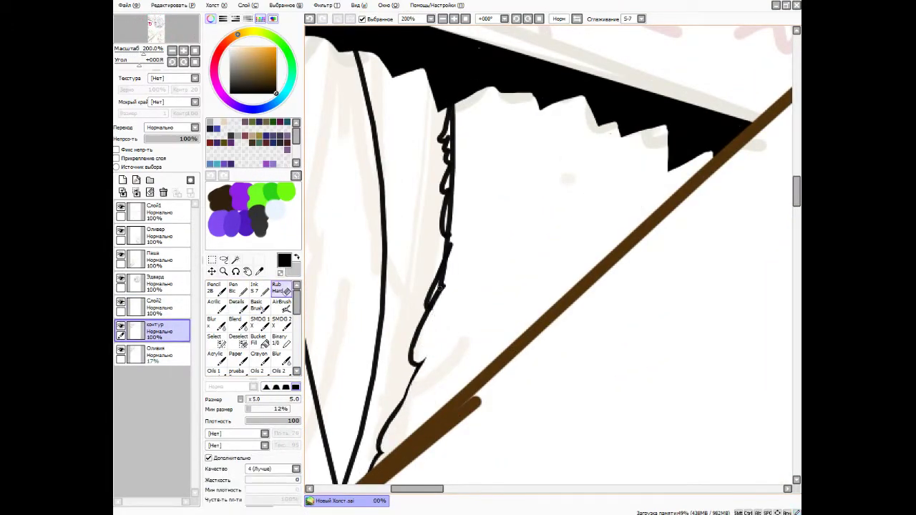
key("n")
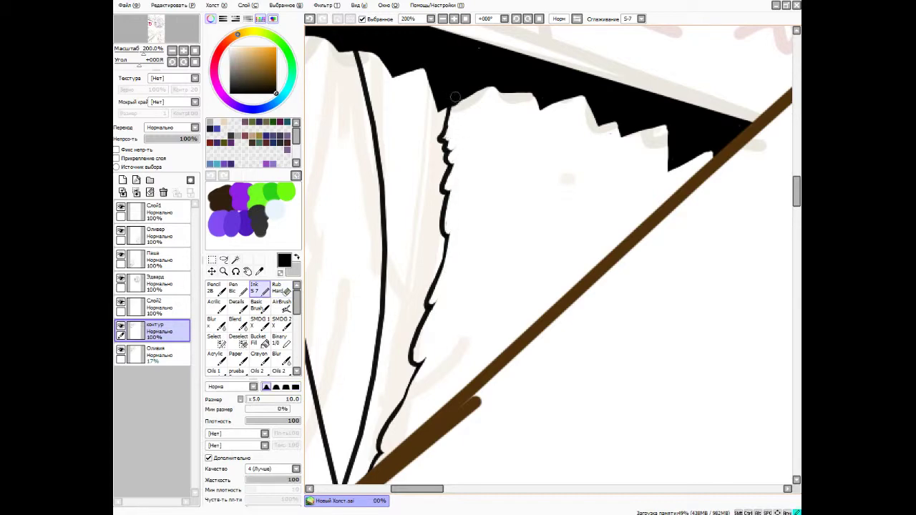
scroll(473, 66, "down", 9)
scroll(458, 257, "up", 1)
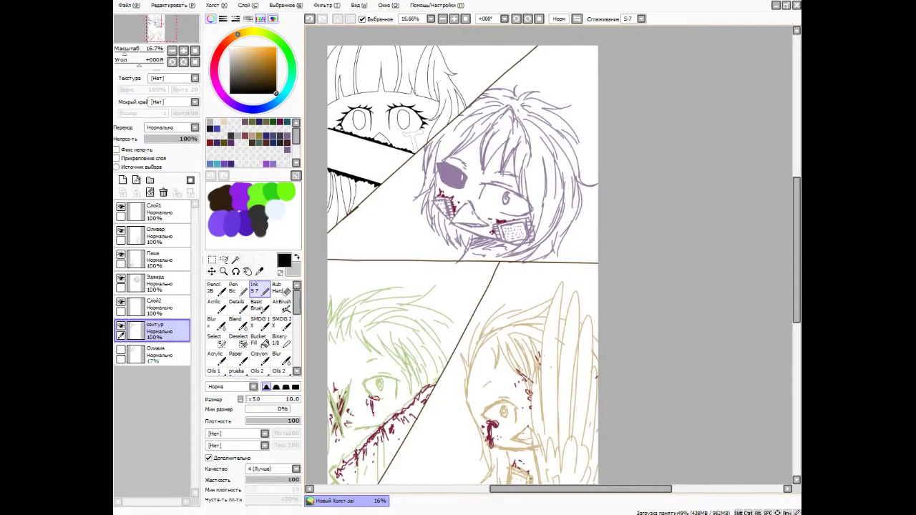
Merge Слой2 into контур and lower the Эдвард sketch layer's opacity to 32%.
left_click(154, 281)
left_click(153, 212)
scroll(481, 221, "down", 1)
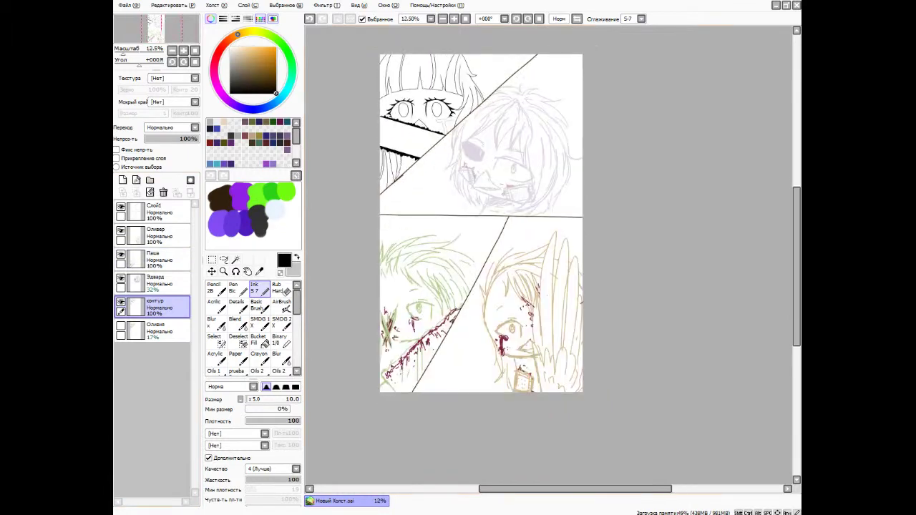
Trace the panel borders with straight black lines of size 36 on a new vector layer, and merge it down into a new raster layer.
left_click(123, 180)
left_click(136, 180)
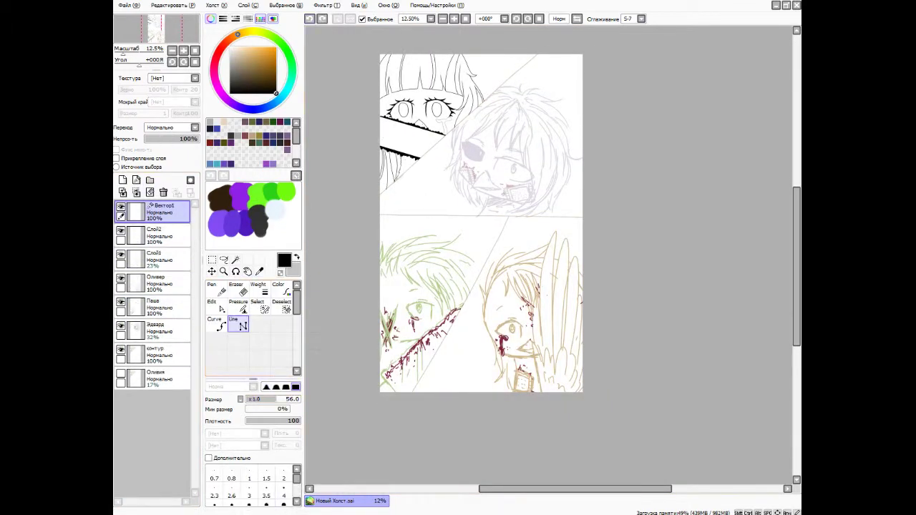
mouse_move(535, 54)
left_mouse_down()
mouse_move(380, 192)
mouse_move(581, 213)
left_mouse_up()
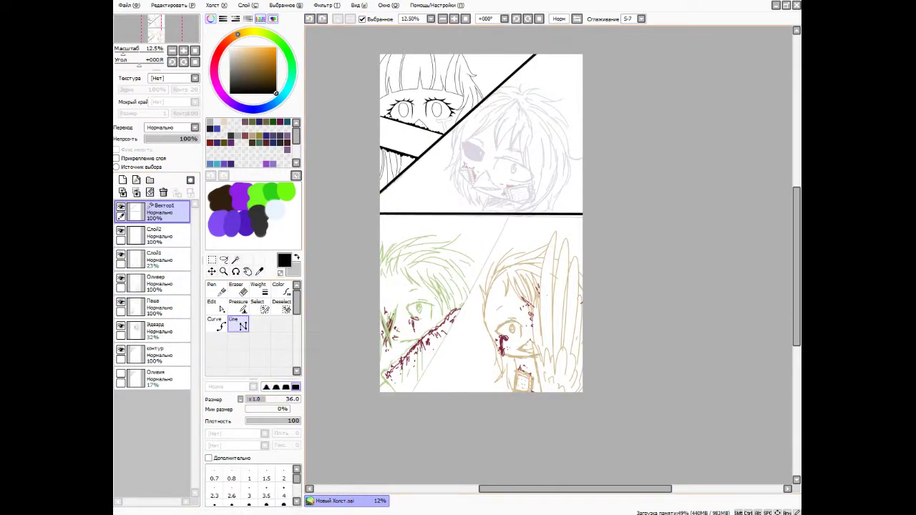
left_click_drag(509, 216, 413, 391)
key("ctrl+e")
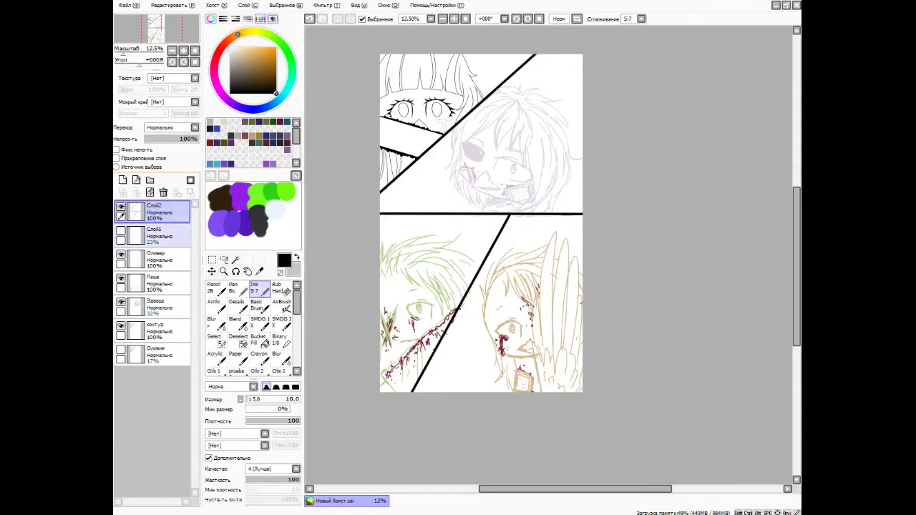
key("ctrl+e")
Rename the контур layer as контур Оливии and name a new layer above the Эдвард sketch контур Эдварда.
scroll(528, 97, "up", 3)
left_click(155, 305)
double_click(155, 304)
type("Оливии")
key("Return")
type("контур Эдварда")
key("Return")
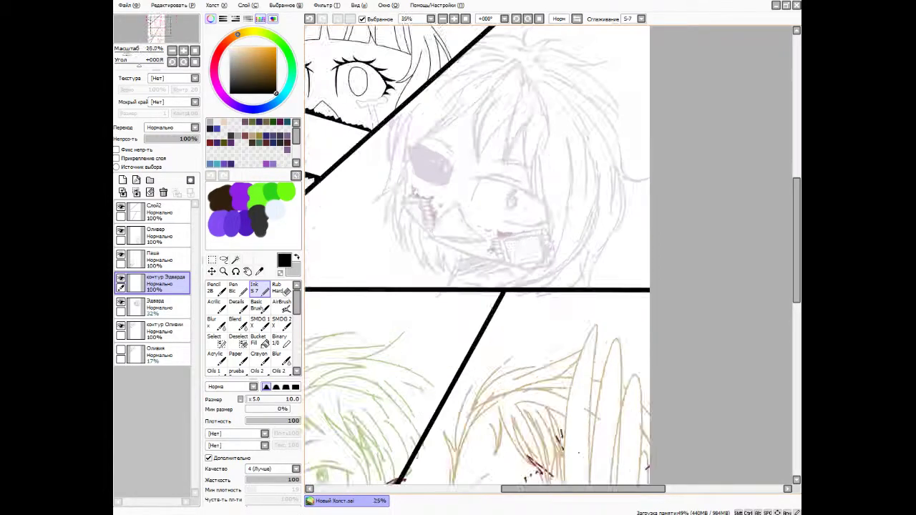
On контур Эдварда, ink the curved outline of the open eye over the faded sketch.
scroll(549, 258, "up", 2)
scroll(457, 182, "up", 1)
mouse_move(379, 242)
left_mouse_down()
mouse_move(669, 209)
mouse_move(523, 308)
left_mouse_up()
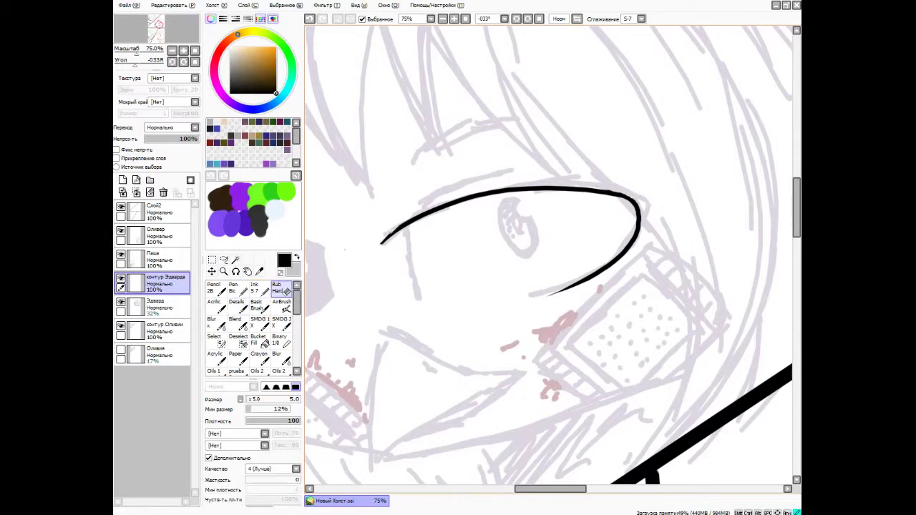
Ink the inner edge line of the open eye with a short tapered stroke down from the upper lid.
scroll(491, 169, "down", 2)
scroll(458, 200, "up", 2)
left_click_drag(491, 164, 491, 255)
scroll(489, 150, "down", 2)
scroll(489, 150, "up", 2)
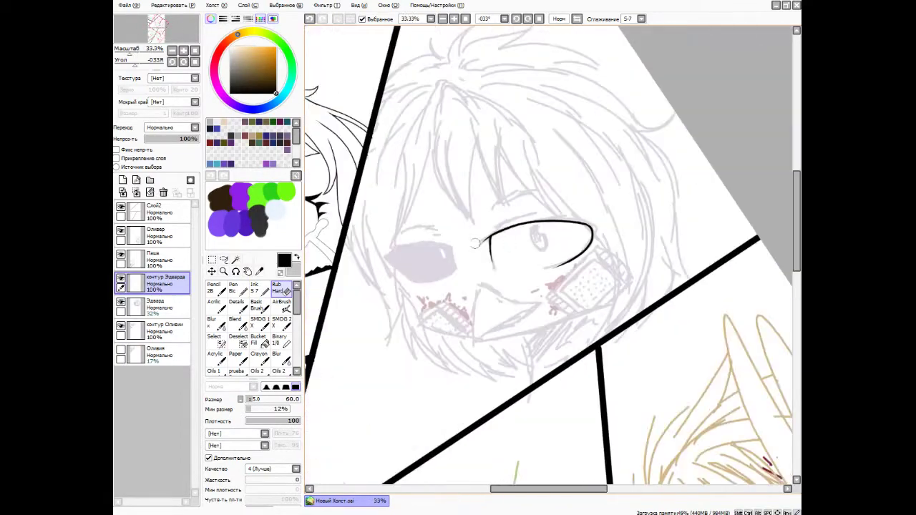
Fit a smaller mirrored copy of the eye outline over the dark eye's sketch on a separate layer, and re-ink its inner edge.
key("ctrl+t")
left_click_drag(413, 239, 391, 265)
key("Return")
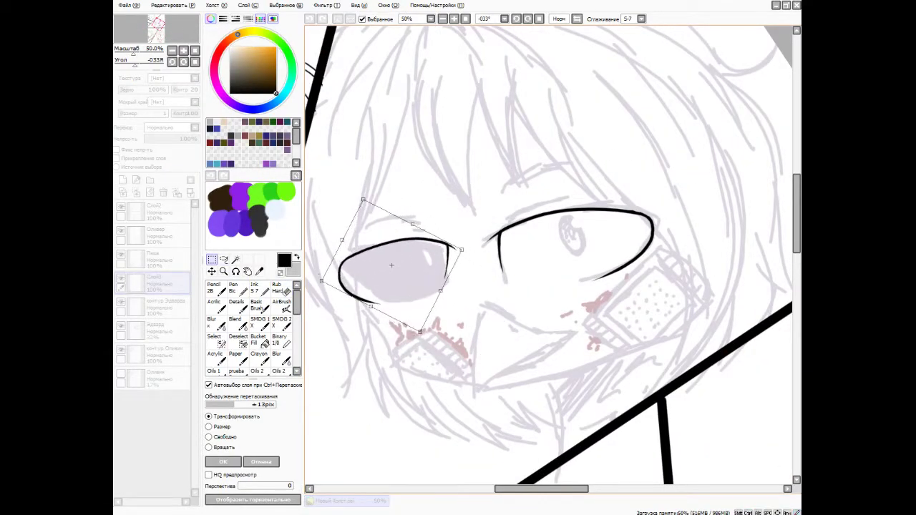
scroll(325, 276, "up", 2)
left_click_drag(558, 206, 579, 295)
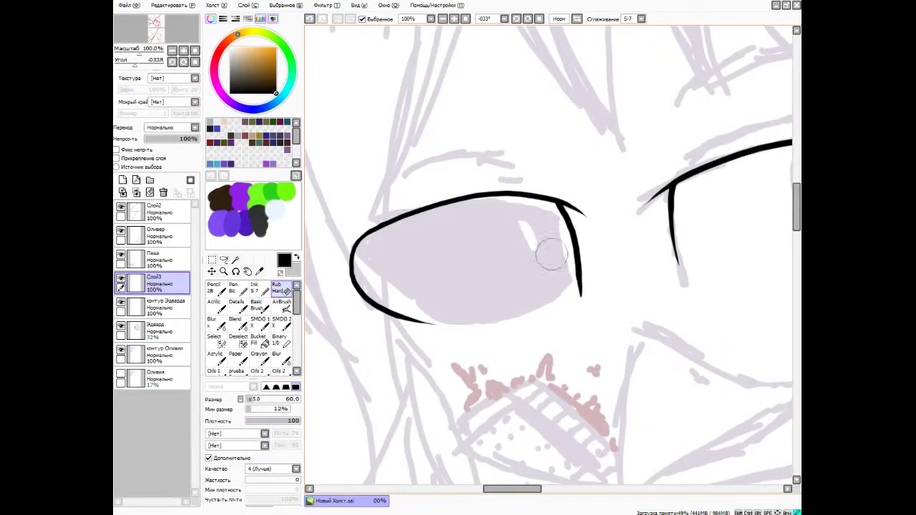
Ink the narrow oval pupil inside the open eye with the Details brush.
scroll(375, 226, "up", 3)
left_click(236, 304)
left_click_drag(436, 122, 500, 343)
left_click(254, 288)
scroll(548, 258, "down", 3)
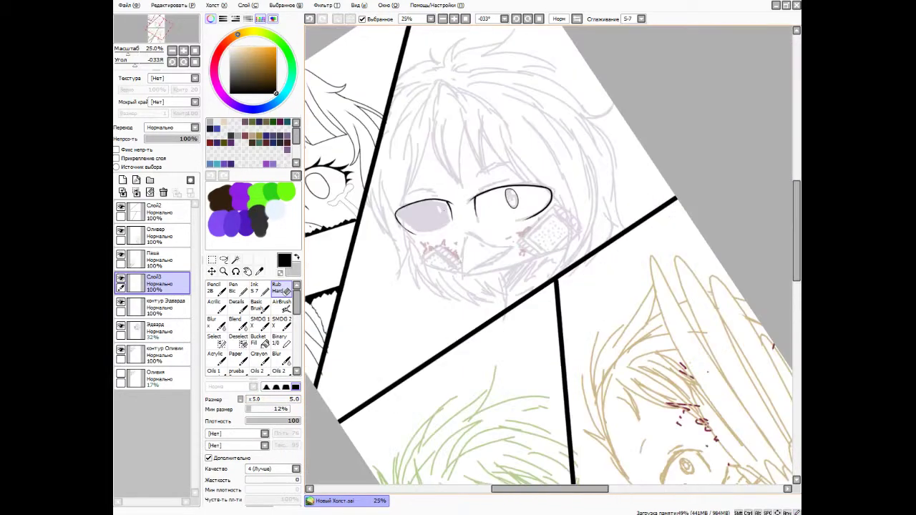
Outline an oval highlight in the mirrored eye, fill the eye solid black around it, clean its edges, and merge the layer into контур Эдварда.
scroll(472, 214, "up", 3)
left_click_drag(447, 175, 505, 227)
scroll(472, 215, "down", 3)
left_click_drag(361, 337, 605, 239)
left_click(259, 342)
left_click(458, 236)
scroll(507, 193, "up", 3)
left_click(279, 287)
left_click_drag(507, 193, 544, 243)
scroll(506, 193, "down", 3)
scroll(473, 236, "down", 2)
scroll(429, 236, "up", 2)
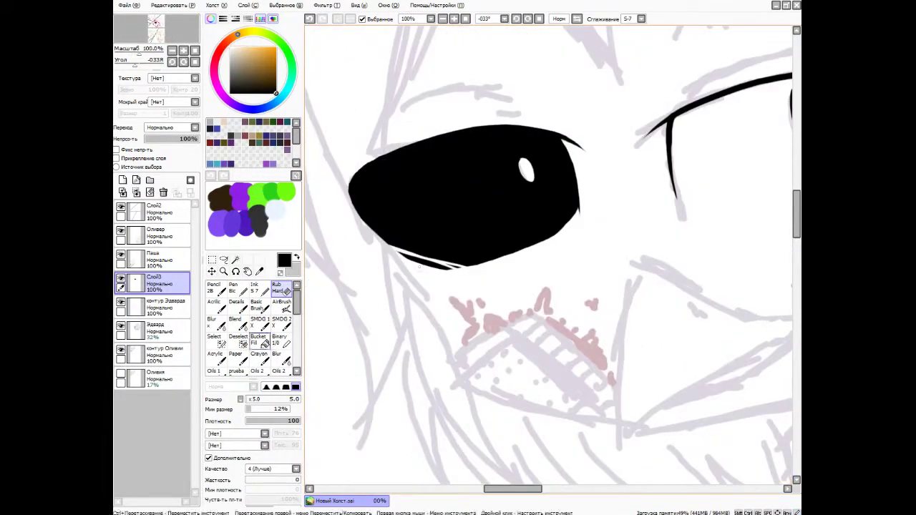
scroll(353, 239, "down", 5)
scroll(458, 173, "up", 1)
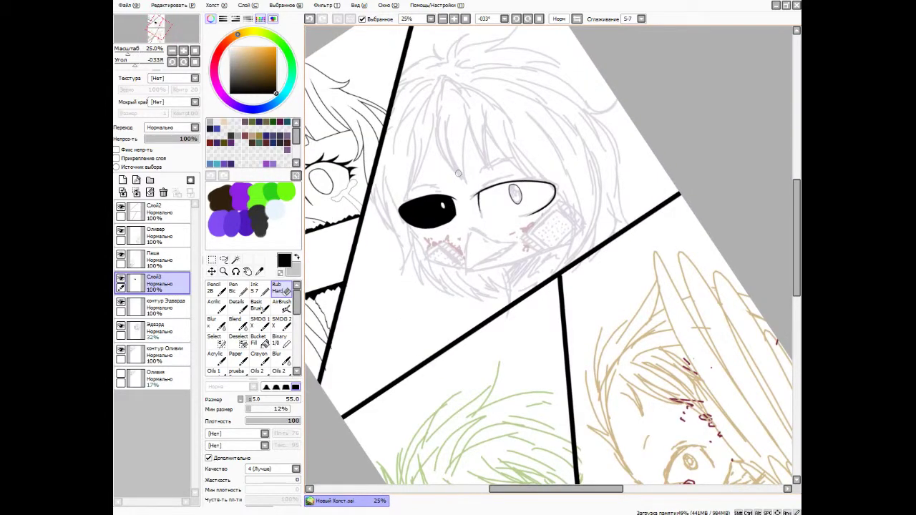
scroll(493, 258, "up", 4)
key("ctrl+e")
Ink the three-sided beak outline with the size 5 Details brush and erase the line ends that overshoot its corners.
key("b")
scroll(493, 257, "down", 3)
scroll(483, 116, "up", 3)
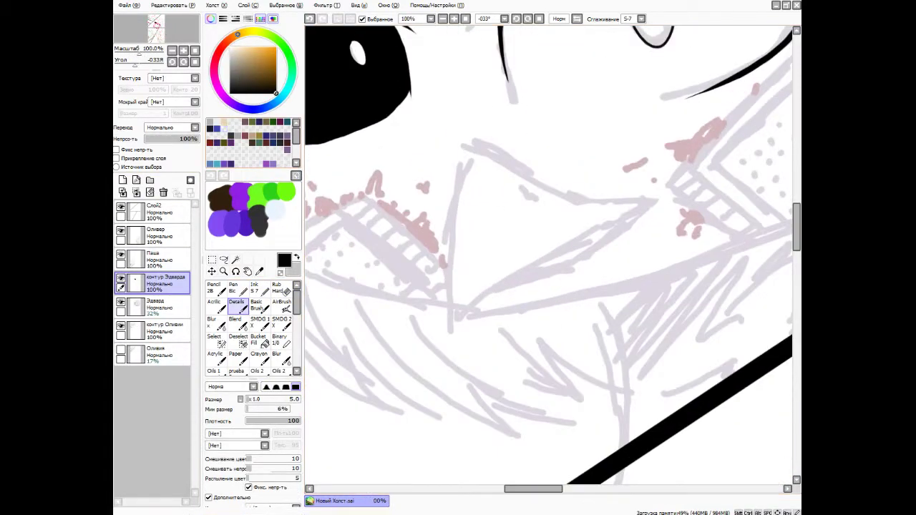
scroll(483, 116, "down", 3)
scroll(483, 116, "up", 3)
mouse_move(446, 118)
left_mouse_down()
mouse_move(654, 188)
mouse_move(634, 194)
mouse_move(650, 188)
left_mouse_up()
key("ctrl+z")
key("ctrl+z")
scroll(627, 182, "up", 1)
key("ctrl+z")
left_click_drag(358, 110, 627, 183)
key("ctrl+z")
left_click_drag(386, 116, 651, 190)
left_click_drag(390, 92, 372, 425)
key("ctrl+z")
left_click_drag(364, 398, 660, 191)
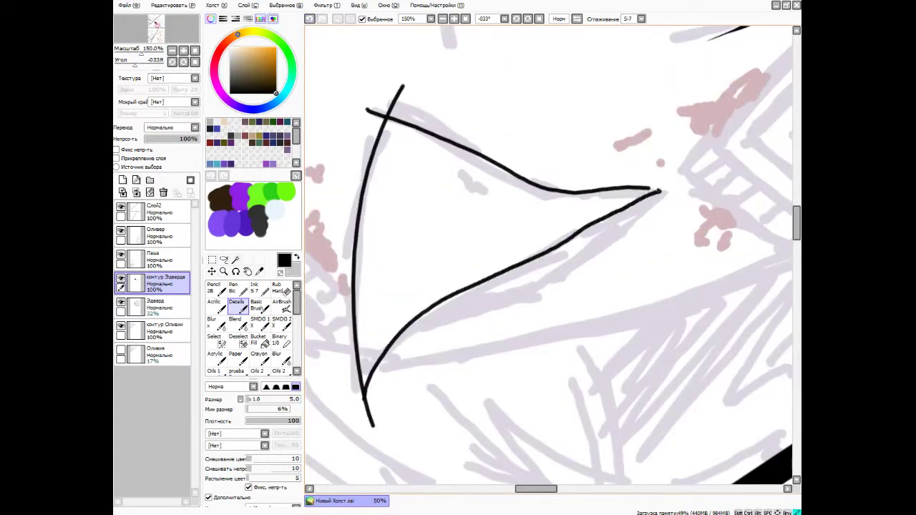
key("e")
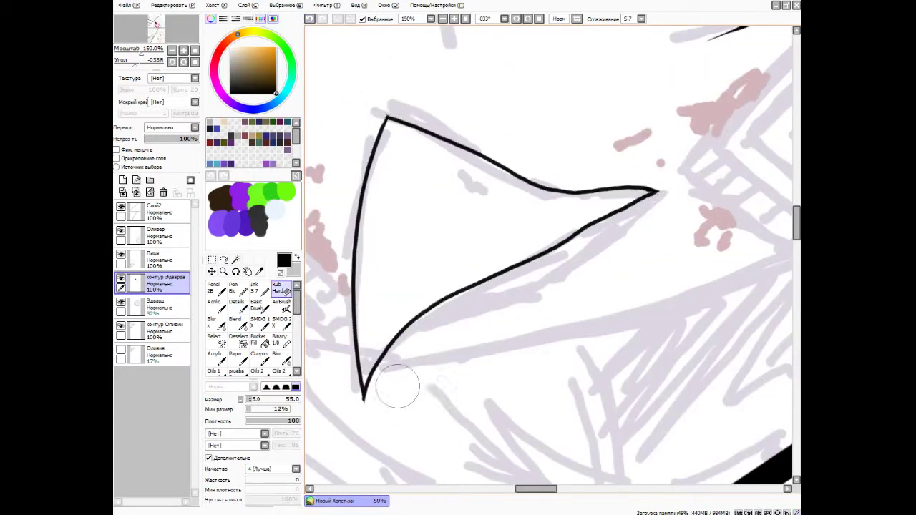
Add the curved lower beak line beneath the upper beak and trim its overlapping ends.
key("n")
mouse_move(407, 327)
left_mouse_down()
mouse_move(608, 227)
mouse_move(647, 195)
left_mouse_up()
key("e")
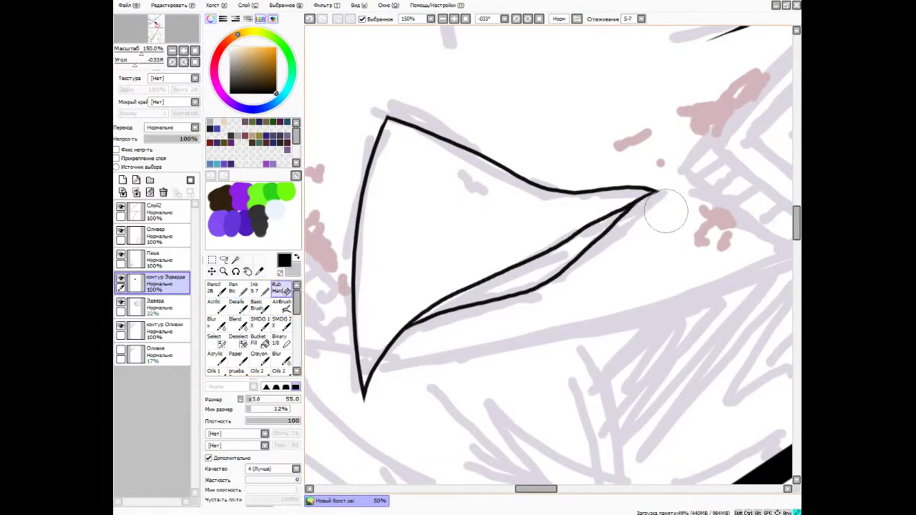
Ink the small nostril mark on the beak and thin tapered eyelid creases above both eyes.
scroll(648, 224, "up", 1)
scroll(539, 216, "down", 7)
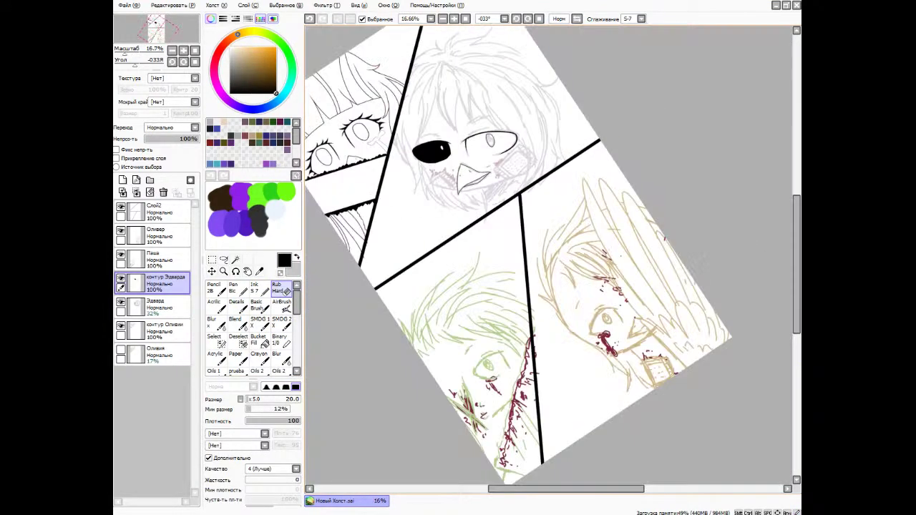
scroll(453, 168, "up", 6)
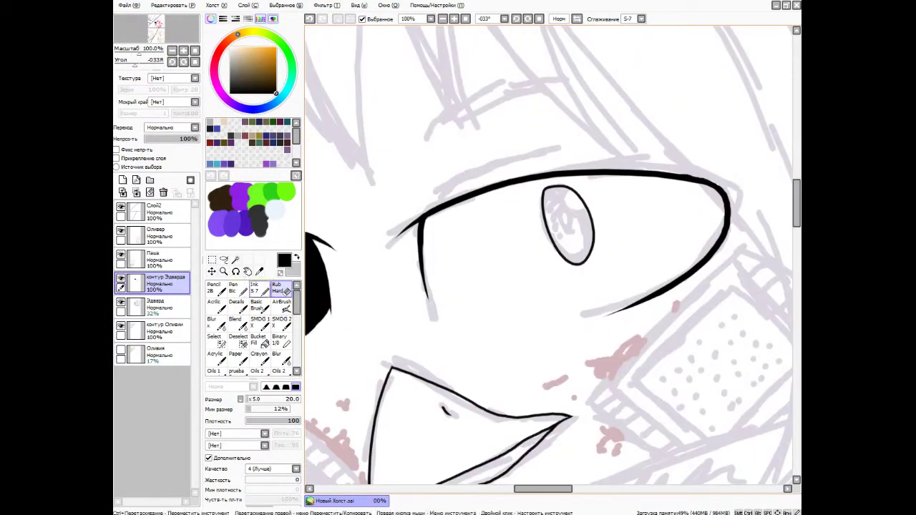
scroll(463, 164, "up", 1)
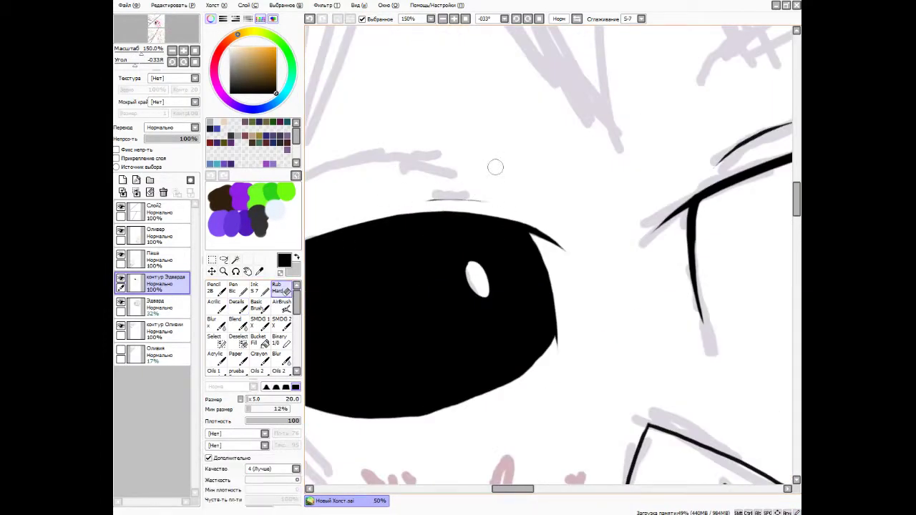
Ink tapered eyebrow strokes above both eyes with the size 10 Ink brush.
scroll(445, 179, "down", 2)
scroll(440, 193, "up", 3)
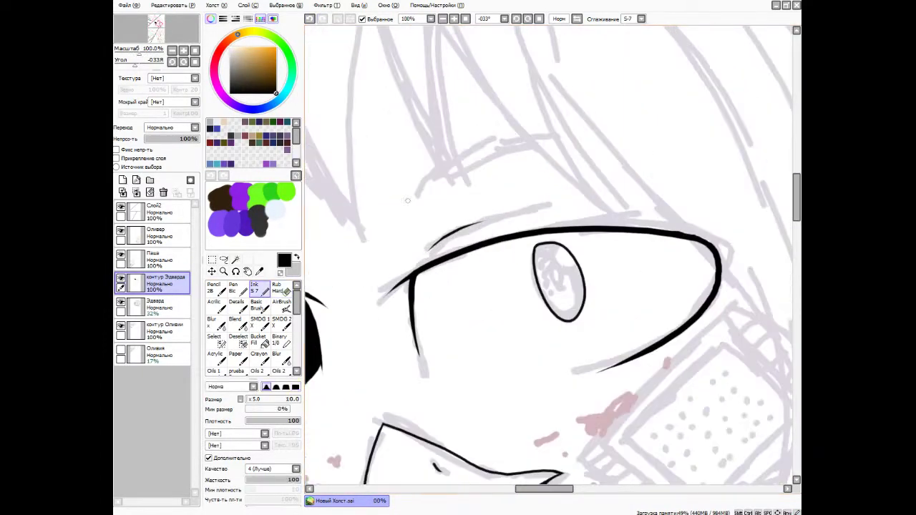
scroll(432, 213, "down", 1)
left_click_drag(491, 195, 375, 208)
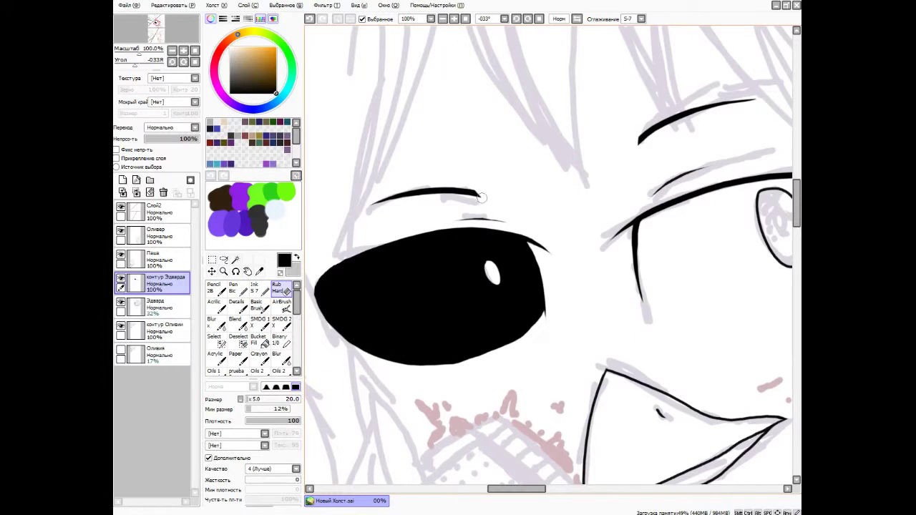
scroll(490, 201, "down", 4)
scroll(429, 215, "up", 2)
key("d")
left_click(122, 180)
key("ctrl+z")
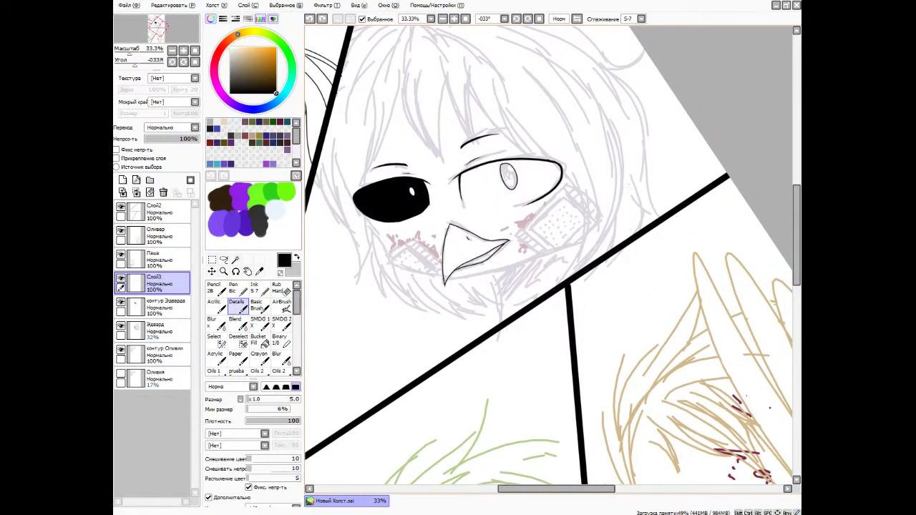
scroll(472, 250, "up", 4)
key("r")
scroll(551, 257, "down", 5)
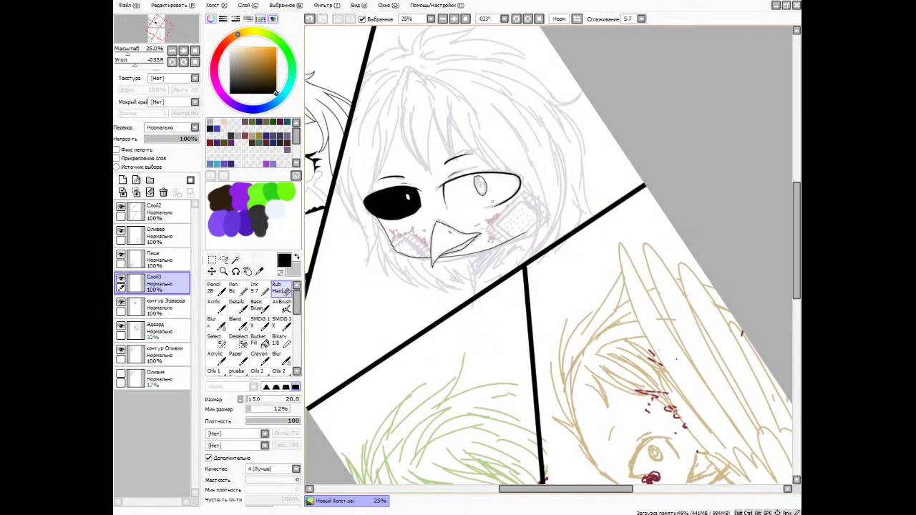
scroll(397, 237, "up", 6)
key("d")
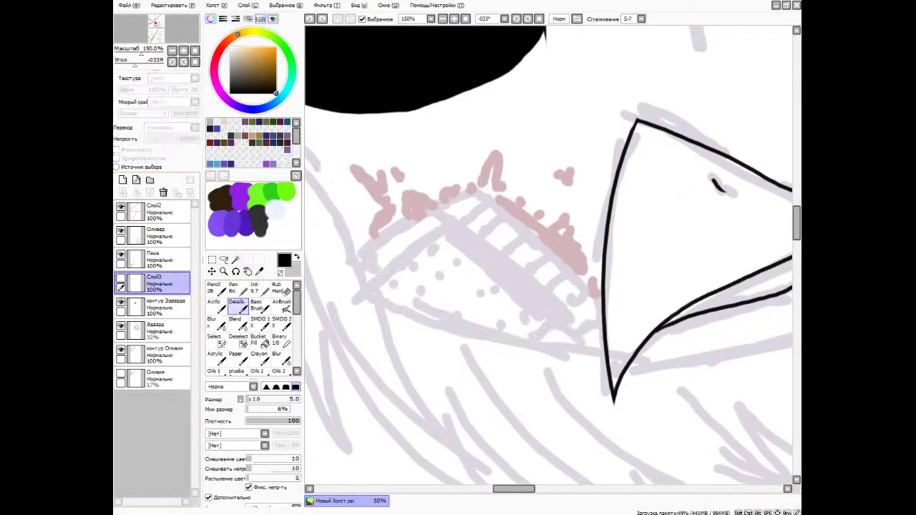
key("Delete")
Reset the canvas rotation to 0°, then ink the cheek and jaw line below the black eye down to the beak and smooth its thickness.
key("Home")
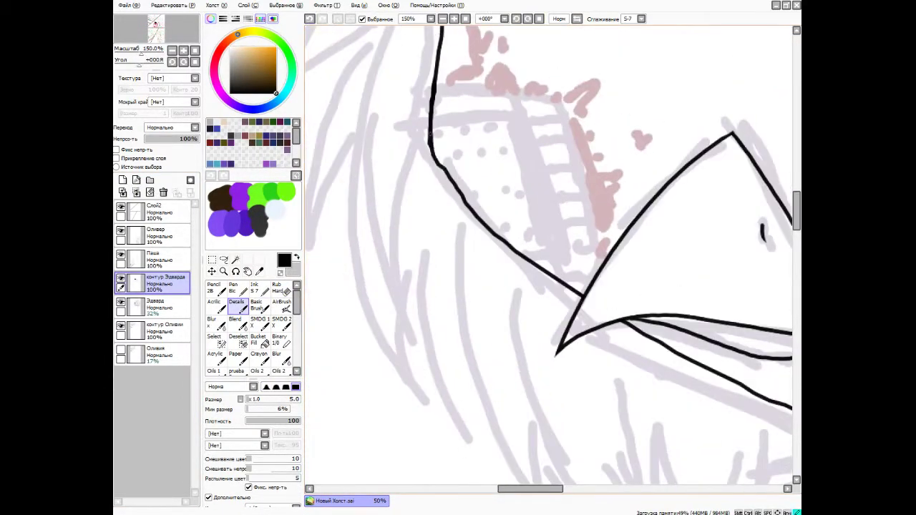
key("e")
scroll(393, 46, "up", 2)
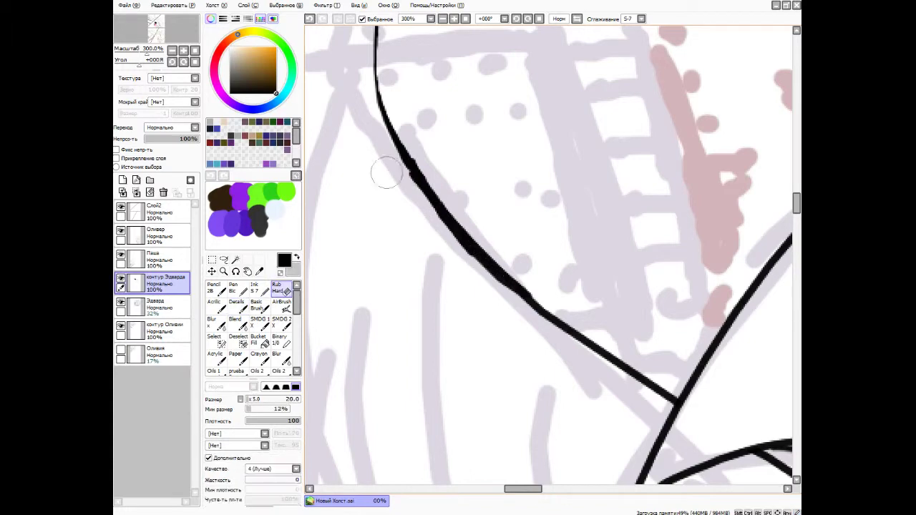
scroll(548, 256, "down", 2)
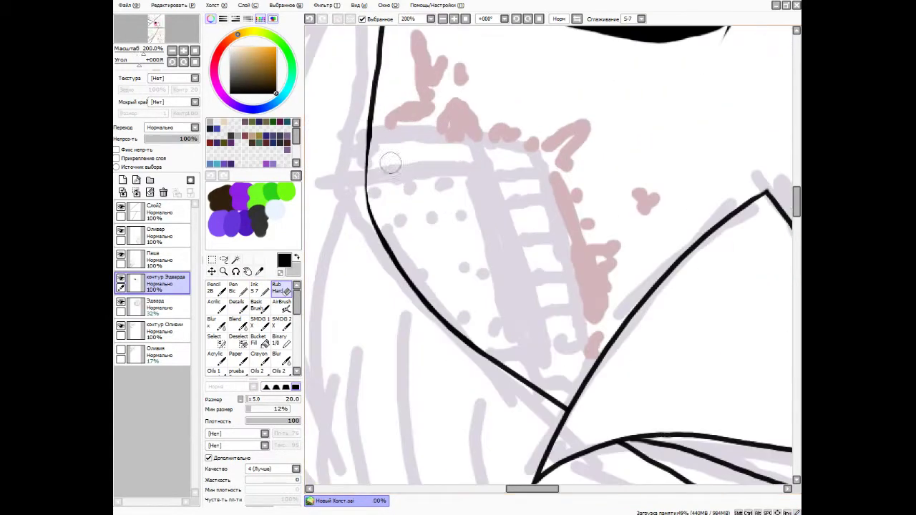
Ink the cheek patch below the black eye with its outer outline, crossbarred side strip and inner pad border.
key("e")
mouse_move(369, 136)
left_mouse_down()
mouse_move(540, 158)
mouse_move(530, 383)
left_mouse_up()
left_click_drag(578, 357, 505, 149)
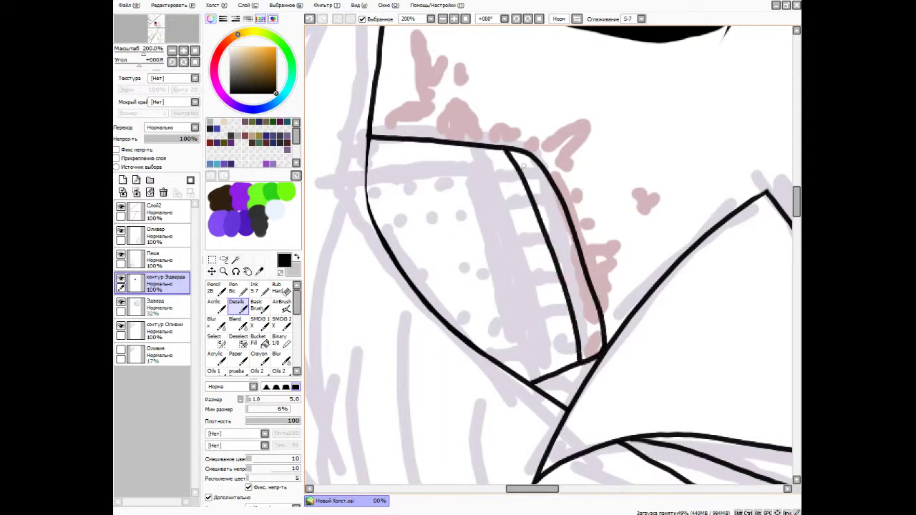
left_click_drag(366, 170, 513, 365)
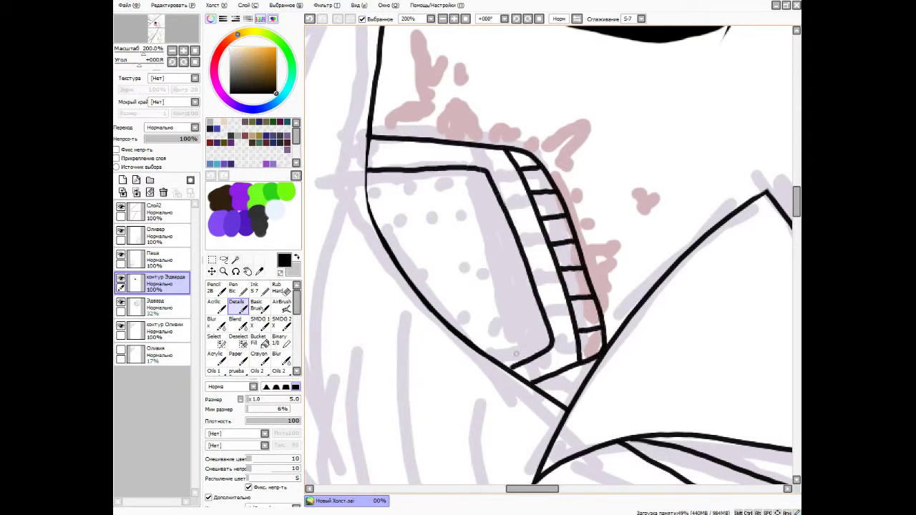
Fill the inner pad of the patch below the black eye with scattered round dots using the size 10 Ink brush.
key("i")
left_click(389, 203)
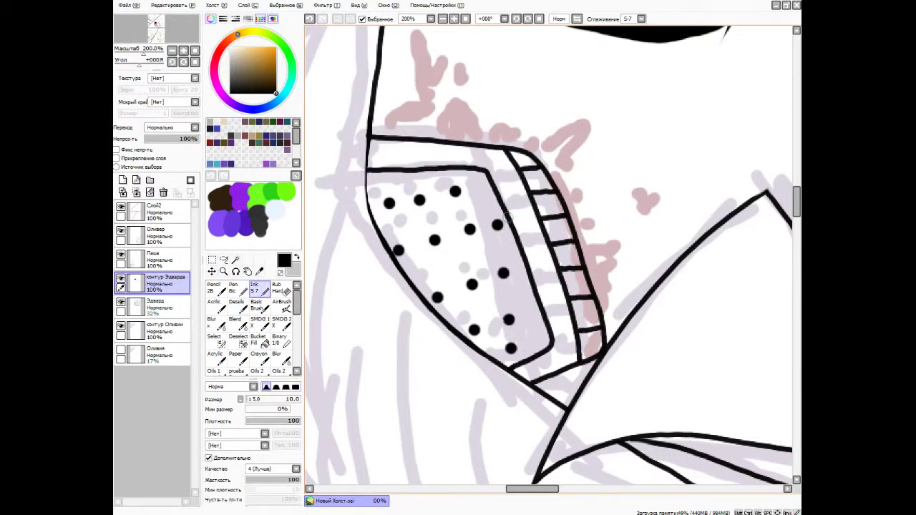
key("ctrl+z")
key("ctrl+z")
key("ctrl+z")
key("ctrl+z")
key("ctrl+z")
key("ctrl+z")
key("ctrl+z")
key("ctrl+y")
key("ctrl+y")
key("ctrl+y")
key("ctrl+y")
key("ctrl+y")
key("e")
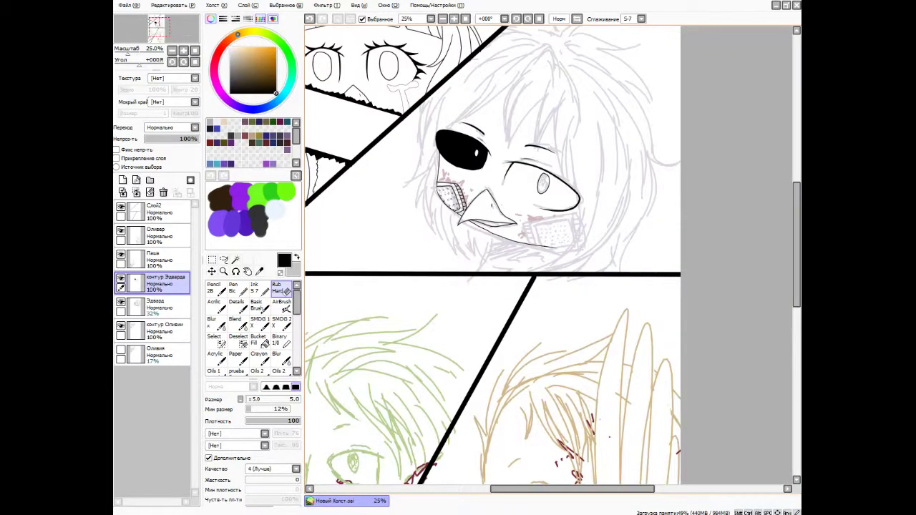
Ink the four-sided outline of the cheek patch below the open eye on a new layer and erase the overshooting corners.
left_click_drag(409, 270, 674, 217)
left_click_drag(409, 261, 449, 362)
left_click_drag(629, 217, 671, 365)
left_click_drag(530, 369, 687, 329)
key("e")
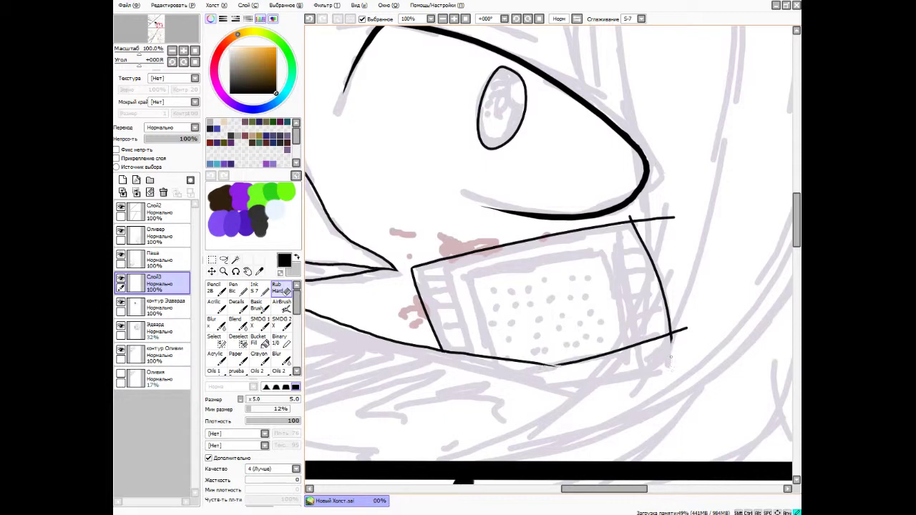
Ink the patch's two side-strip dividing lines on another new layer, trim them, and merge both new layers into контур Эдварда.
left_click(122, 179)
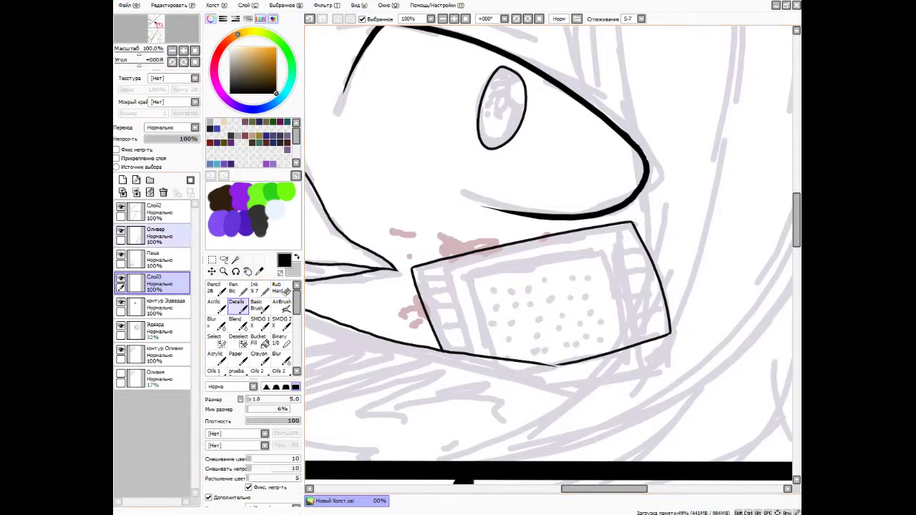
left_click_drag(438, 235, 477, 362)
left_click_drag(604, 215, 644, 368)
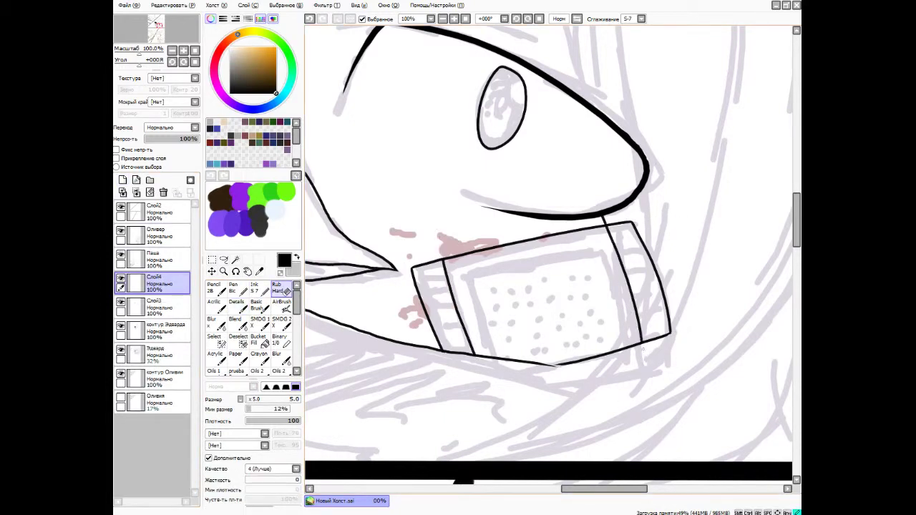
left_click(236, 304)
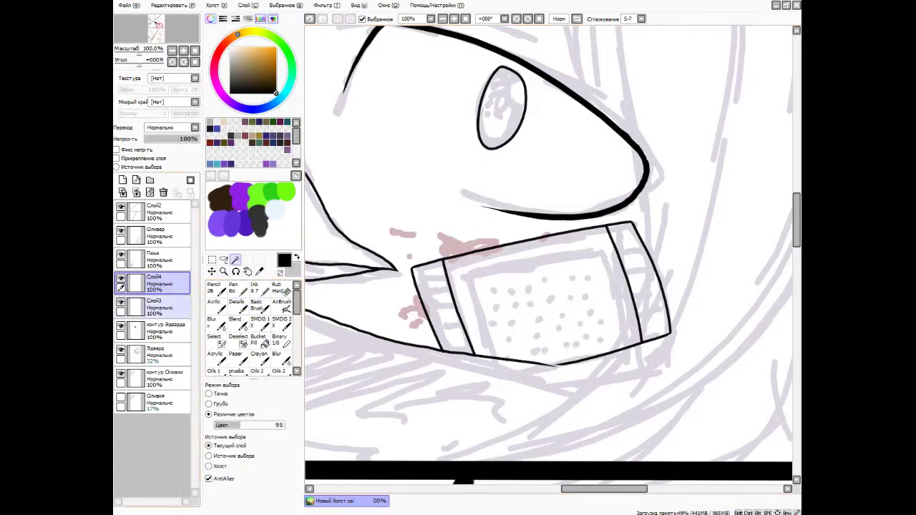
key("ctrl+e")
key("ctrl+e")
Draw short crossbars across both side strips of the patch below the open eye.
left_click_drag(416, 289, 448, 282)
left_click_drag(423, 310, 457, 304)
left_click_drag(430, 333, 464, 326)
left_click_drag(616, 242, 638, 236)
left_click_drag(627, 280, 653, 277)
left_click_drag(638, 322, 663, 318)
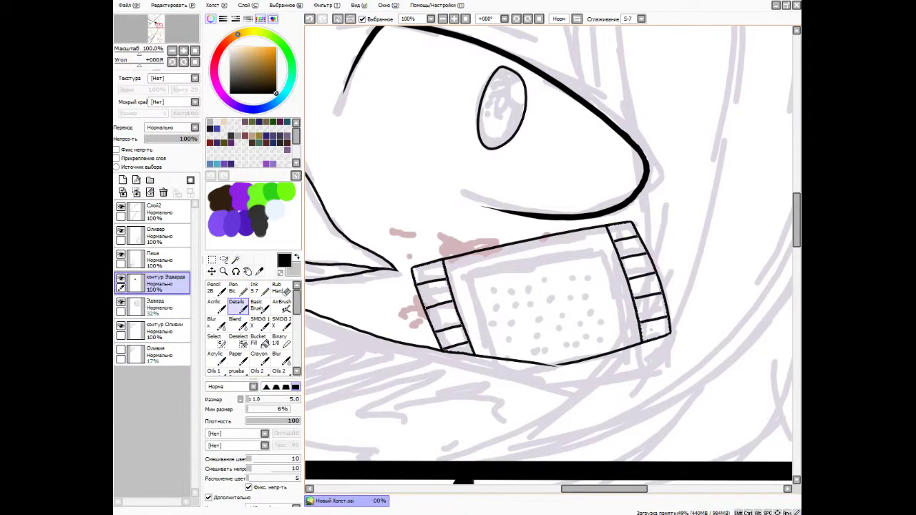
Ink the inner pad border of the patch below the open eye on a new layer.
left_click(122, 180)
scroll(618, 367, "up", 2)
left_click_drag(390, 233, 438, 358)
key("e")
mouse_move(390, 230)
left_mouse_down()
mouse_move(637, 365)
mouse_move(633, 337)
left_mouse_up()
Place size 15 ink dots across the patch's inner pad and hollow them into rings with a size 10 eraser.
key("n")
left_click(425, 247)
left_click(469, 235)
left_click(507, 225)
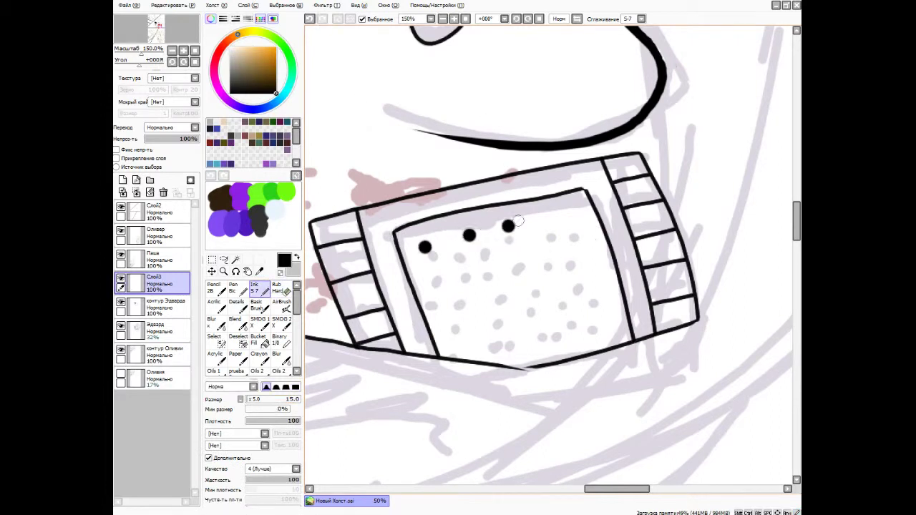
left_click(543, 218)
left_click(576, 209)
left_click(586, 239)
left_click(524, 300)
left_click(444, 319)
left_click(601, 277)
left_click(543, 335)
left_click(610, 313)
left_click(504, 346)
left_click(465, 347)
key("e")
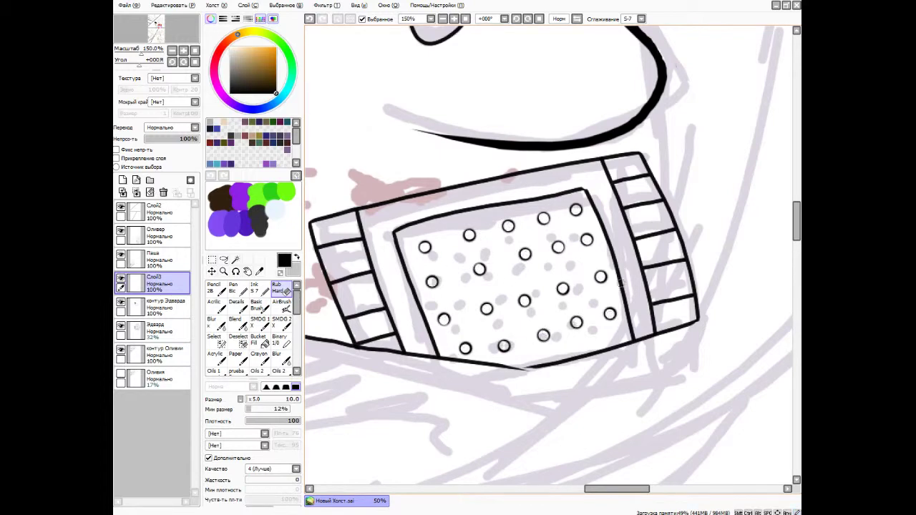
Ink the pointed fringe lock between the eyes with size 15 strokes, adding an inner strand line and tapering the ends.
scroll(551, 258, "down", 3)
scroll(551, 258, "up", 2)
left_click(254, 288)
left_click_drag(547, 72, 461, 390)
left_click_drag(598, 159, 462, 386)
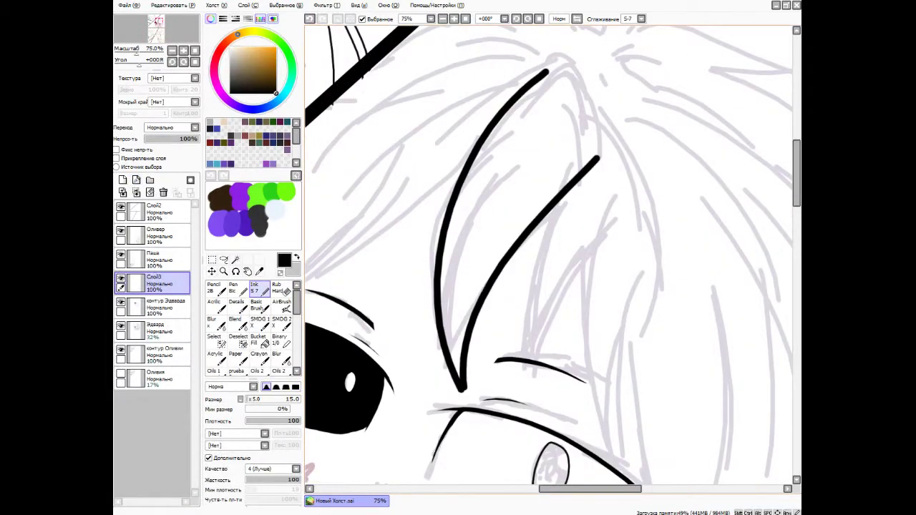
key("e")
left_click_drag(553, 138, 458, 378)
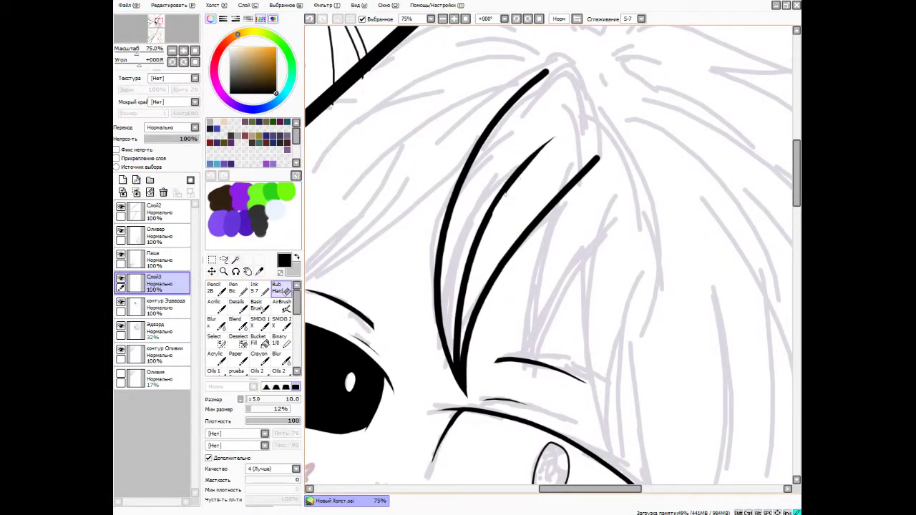
Ink the neighbouring pointed fringe lock over the open eye's eyebrow and taper the strand ends with the eraser.
scroll(597, 191, "down", 3)
scroll(501, 215, "up", 3)
key("n")
left_click_drag(491, 159, 472, 282)
left_click_drag(566, 166, 474, 348)
key("e")
left_click_drag(495, 147, 468, 229)
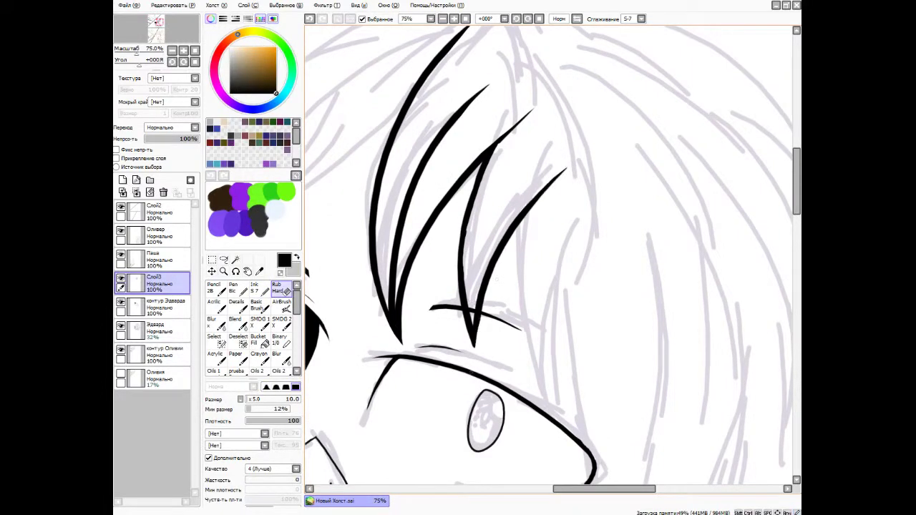
Ink the long curved hair locks beside the open eye, sweeping down to the panel border, with the eraser enlarged to size 25.
scroll(497, 279, "down", 3)
key("bracketright")
key("bracketright")
key("bracketright")
key("bracketright")
key("bracketright")
key("bracketright")
key("bracketright")
key("bracketright")
key("bracketright")
key("bracketright")
key("n")
left_click_drag(550, 206, 583, 342)
left_click_drag(576, 255, 570, 418)
left_click_drag(680, 278, 577, 409)
key("e")
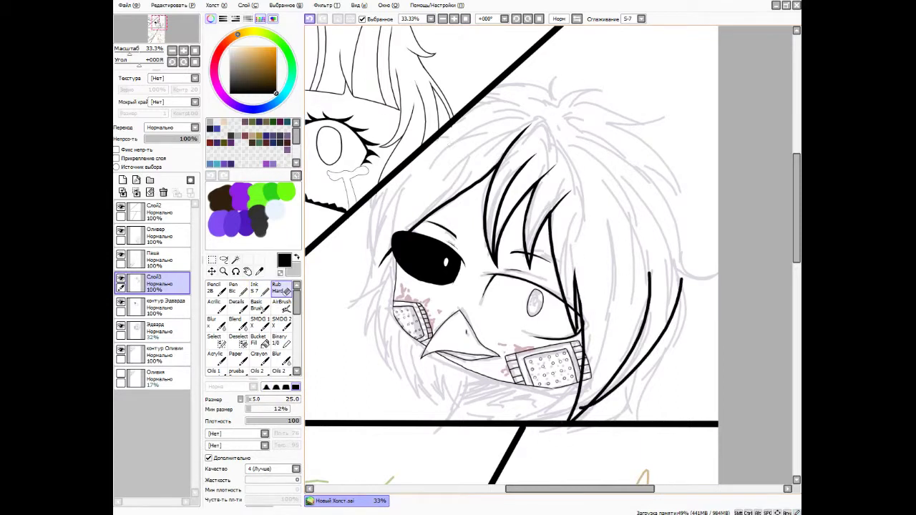
Ink the narrow pointed strand crossing the open eye's outer corner and taper the ends of the side locks.
scroll(434, 111, "up", 5)
key("b")
mouse_move(554, 312)
left_mouse_down()
mouse_move(522, 379)
mouse_move(535, 354)
left_mouse_up()
scroll(544, 315, "down", 5)
scroll(544, 315, "down", 1)
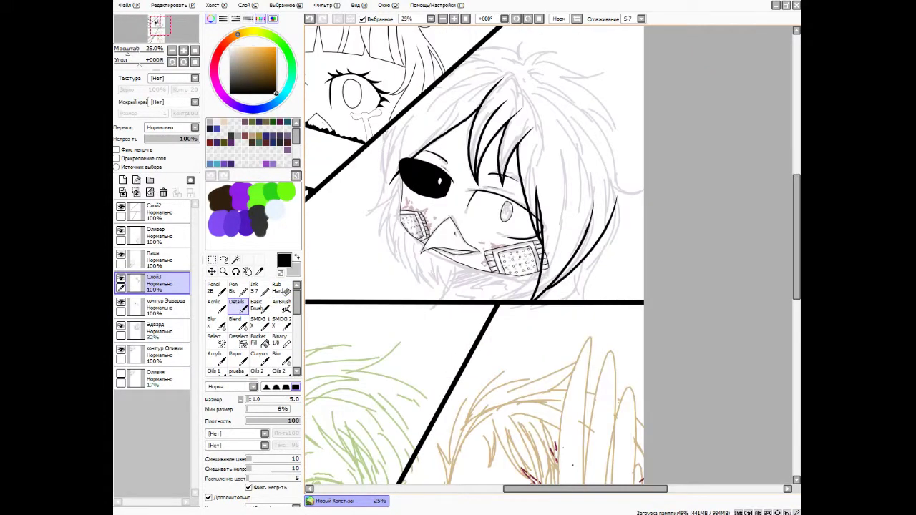
key("e")
Ink the upright crown tuft and the flicked strands beside it, tapering the tips with the eraser.
scroll(501, 214, "down", 1)
scroll(501, 214, "up", 2)
scroll(481, 257, "down", 2)
scroll(480, 258, "up", 1)
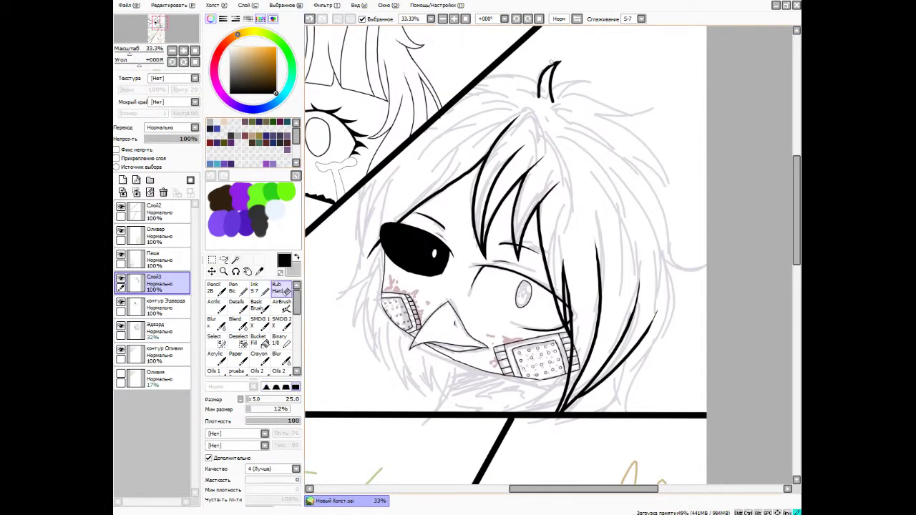
key("b")
mouse_move(551, 98)
left_mouse_down()
mouse_move(612, 84)
mouse_move(615, 113)
mouse_move(657, 92)
left_mouse_up()
key("e")
key("b")
key("e")
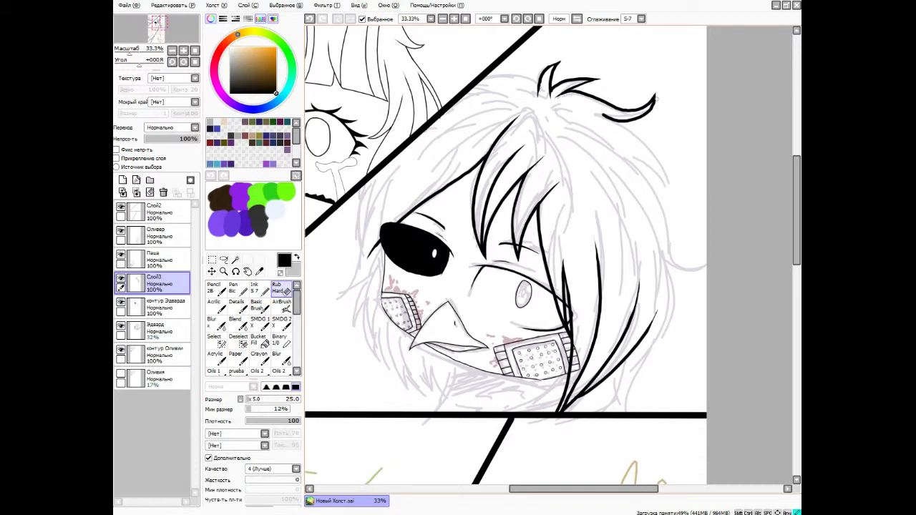
Ink the pointed spikes of the outer hair outline down to the outward flick level with the open eye.
key("b")
left_click_drag(619, 146, 664, 184)
key("e")
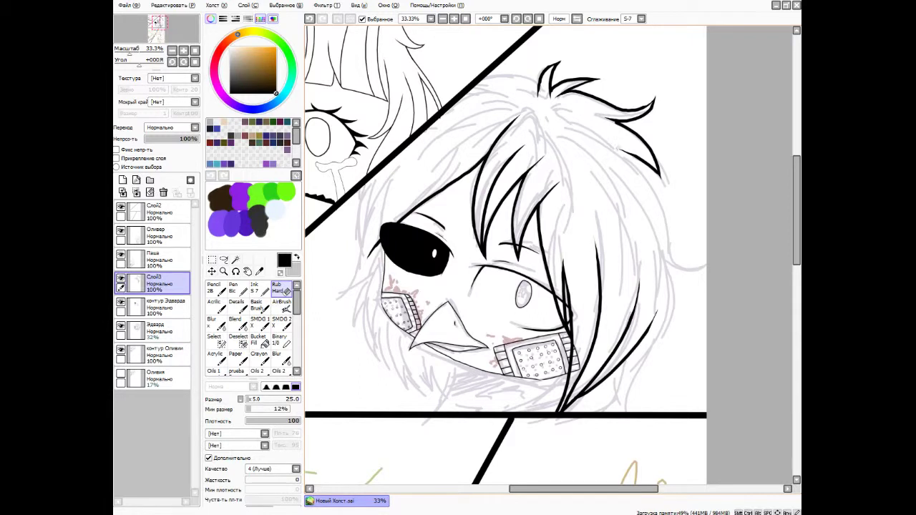
left_click_drag(639, 162, 669, 248)
key("n")
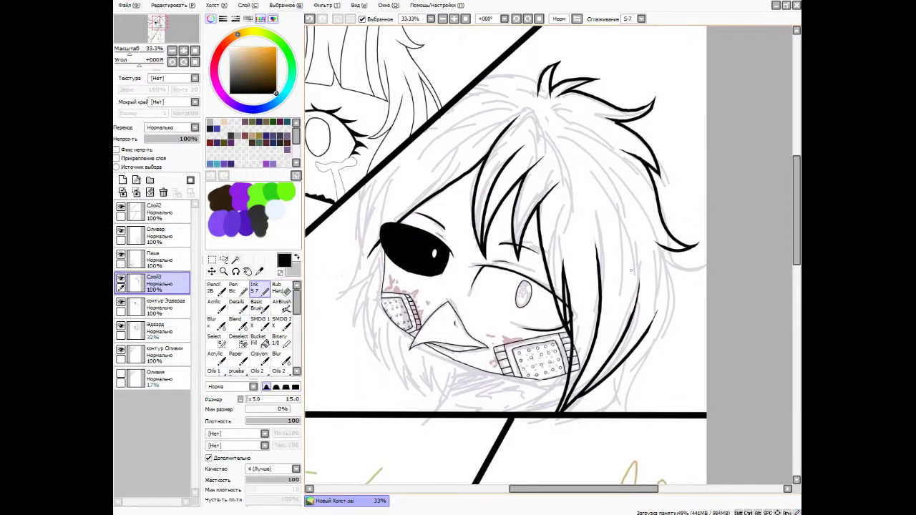
Ink the lower outer hair outline curving inward to the pointed flick and short strands at the panel border.
left_click_drag(680, 251, 608, 379)
key("e")
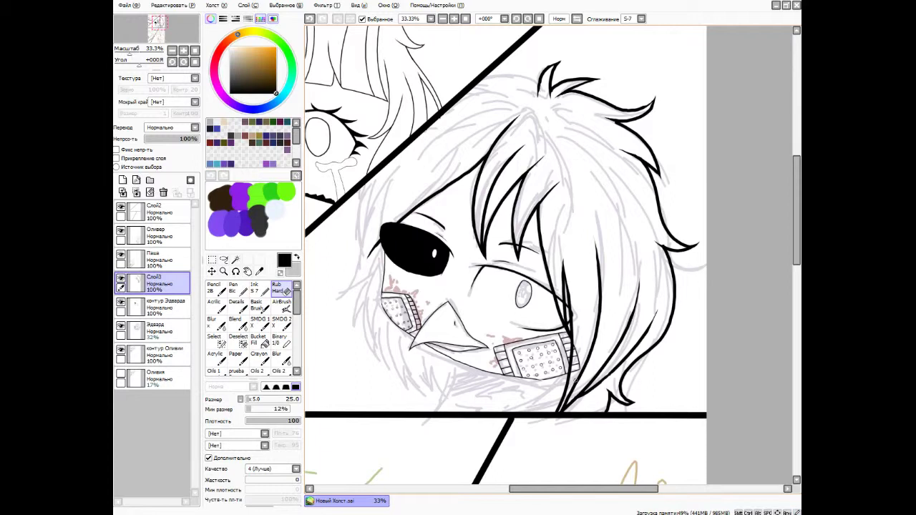
key("n")
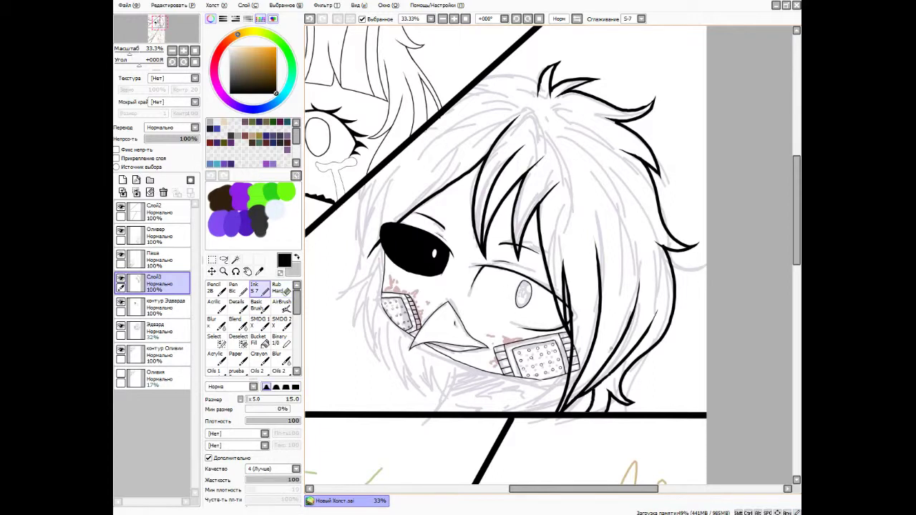
key("e")
Ink the inner hair strands above the open eye and the top outline from the crown tuft to the diagonal border.
left_click_drag(608, 240, 613, 259)
key("n")
left_click_drag(579, 146, 566, 252)
key("e")
key("n")
key("e")
key("minus")
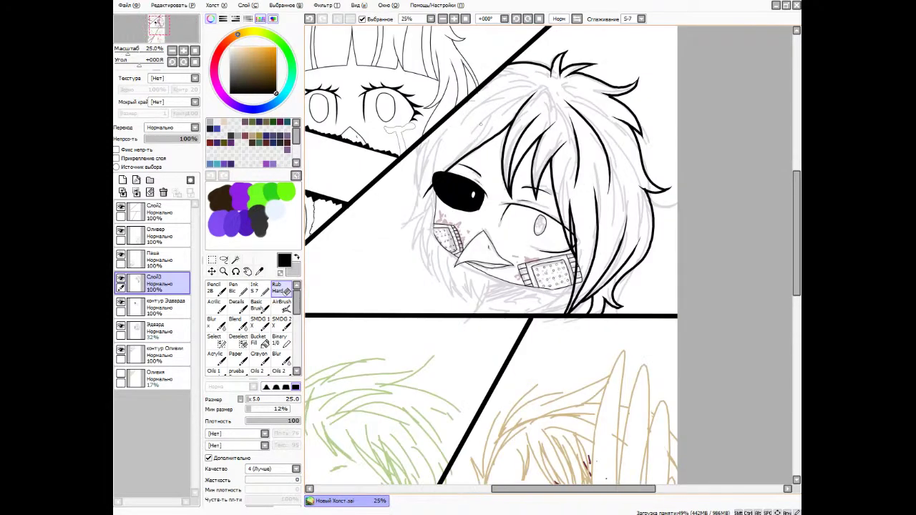
Ink the side hair outline past the black eye and down around the chin, with an inner strand along the diagonal border.
key("n")
key("e")
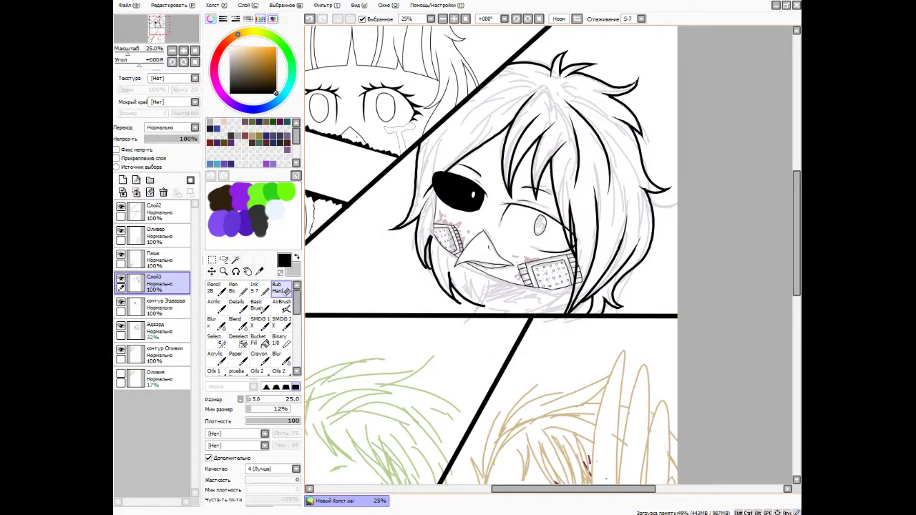
key("n")
left_click_drag(492, 101, 422, 179)
key("e")
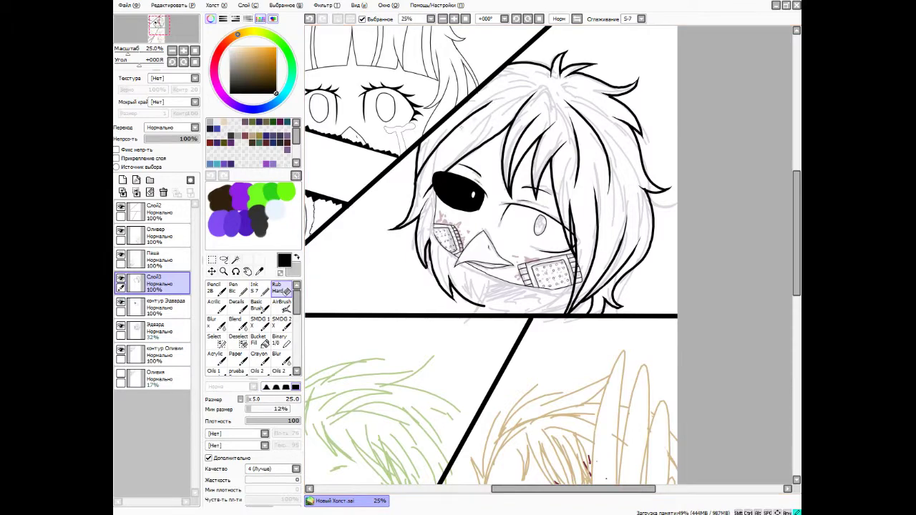
Ink the neck line from the jaw to the panel border and erase the hair stroke overhanging it.
scroll(517, 86, "up", 3)
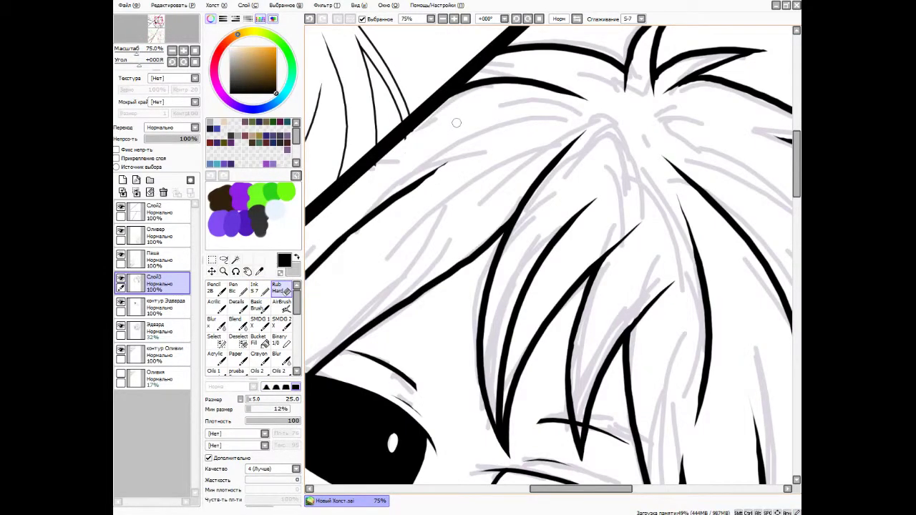
scroll(456, 123, "down", 2)
scroll(444, 236, "up", 3)
key("n")
left_click_drag(442, 278, 492, 105)
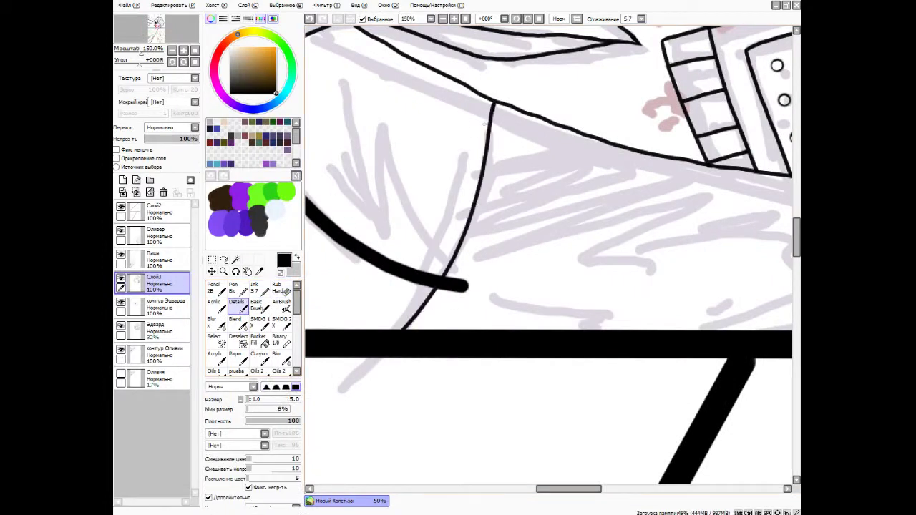
key("e")
left_click_drag(467, 285, 438, 281)
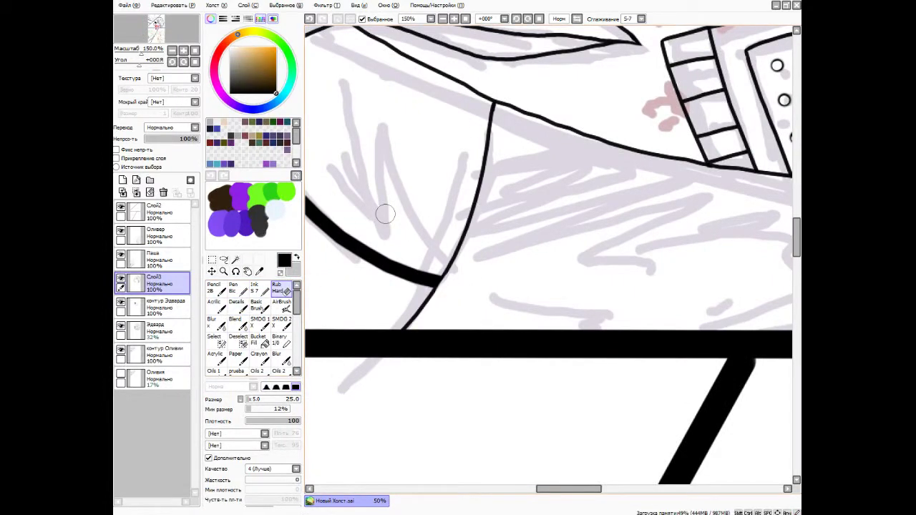
Ink the short pointed lock below the beak-side jaw and sharpen its tip with the eraser.
scroll(385, 214, "down", 2)
scroll(380, 301, "up", 2)
key("n")
left_click_drag(387, 293, 419, 358)
key("e")
left_click_drag(421, 308, 401, 354)
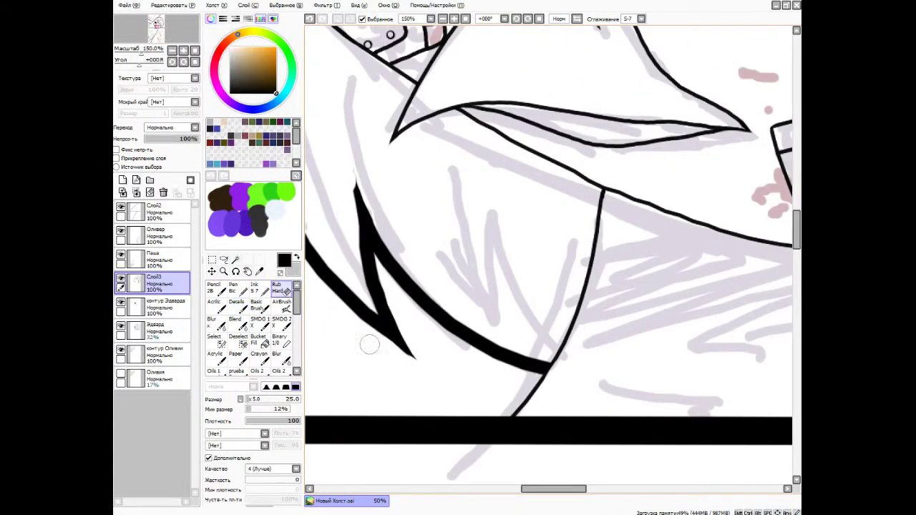
scroll(369, 344, "up", 2)
scroll(334, 215, "down", 3)
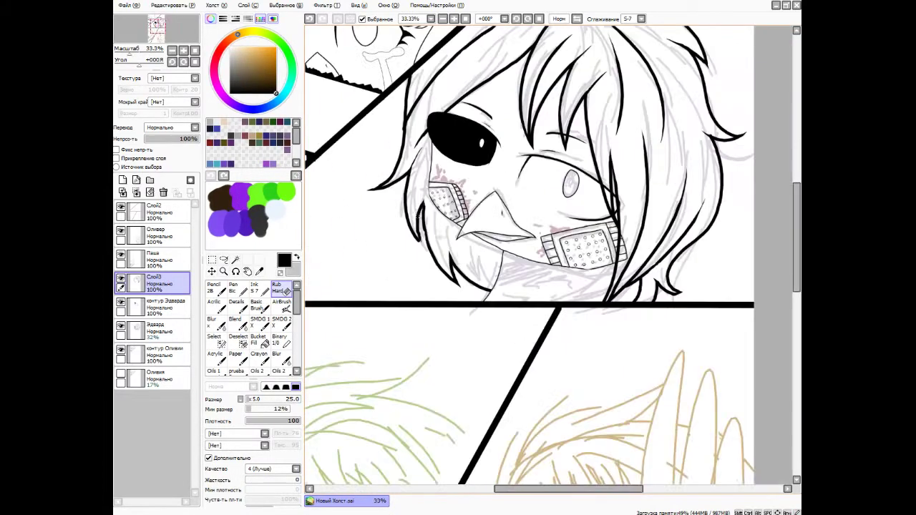
Ink the pointed lock beside the smaller cheek patch and thin its tip with a size 15 eraser.
scroll(334, 214, "up", 2)
key("n")
key("e")
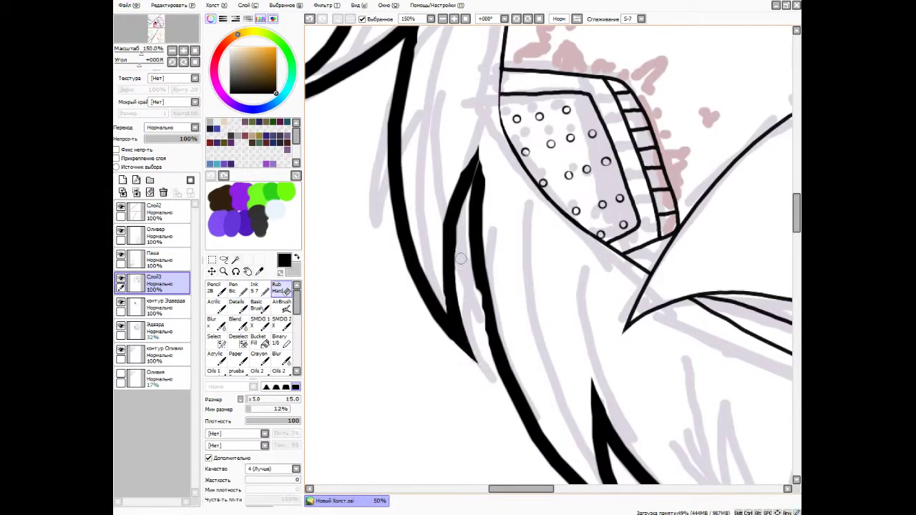
left_click(236, 304)
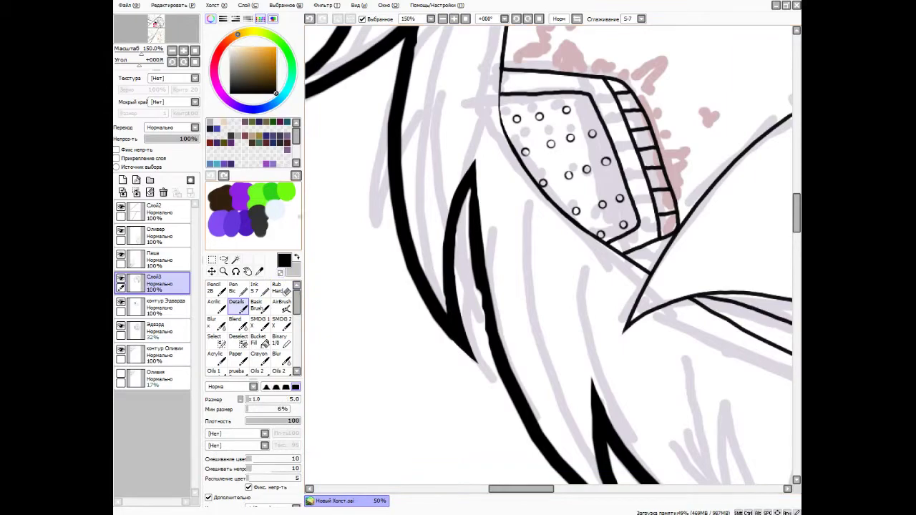
Clean up the stroke joins and tips of the side locks and the outward flick with the size 15 eraser.
scroll(448, 229, "up", 3)
scroll(447, 230, "down", 2)
key("e")
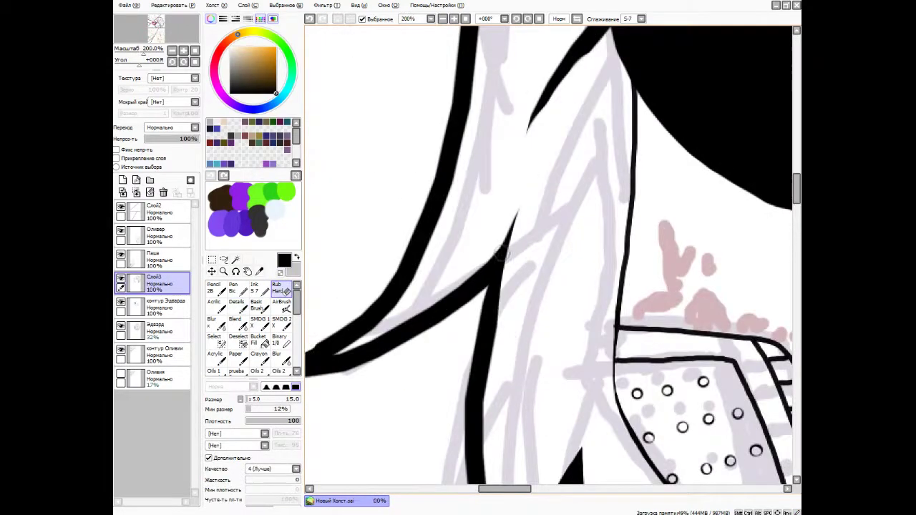
scroll(447, 230, "up", 3)
scroll(447, 229, "down", 2)
scroll(447, 229, "up", 2)
scroll(427, 200, "down", 1)
left_click(427, 200, "ctrl")
scroll(427, 200, "down", 2)
scroll(427, 200, "up", 3)
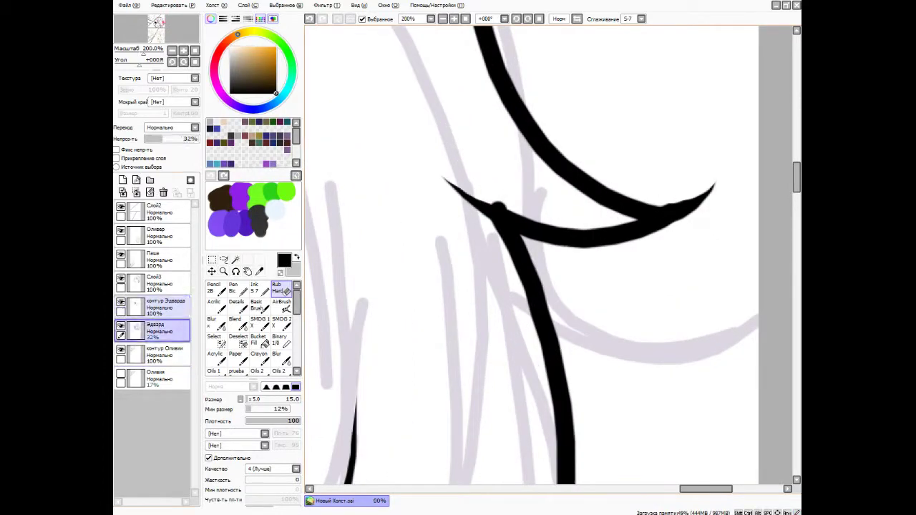
left_click(494, 198, "ctrl")
scroll(628, 157, "down", 2)
scroll(628, 401, "up", 2)
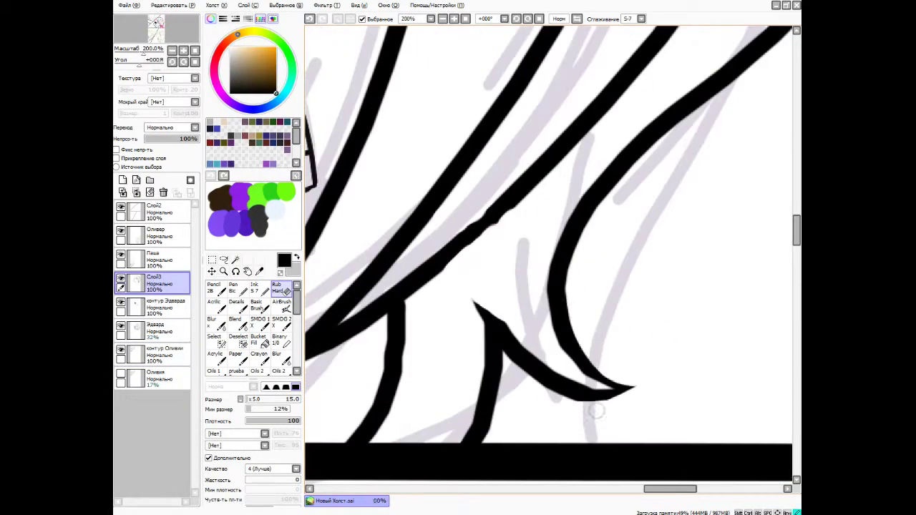
Trim the rough joins and tips of the lower hair locks above the panel border, reducing the eraser to size 5.
mouse_move(526, 219)
left_mouse_down()
mouse_move(466, 239)
mouse_move(604, 331)
left_mouse_up()
scroll(644, 436, "up", 1)
left_click_drag(486, 343, 566, 370)
scroll(566, 369, "down", 2)
scroll(501, 251, "up", 2)
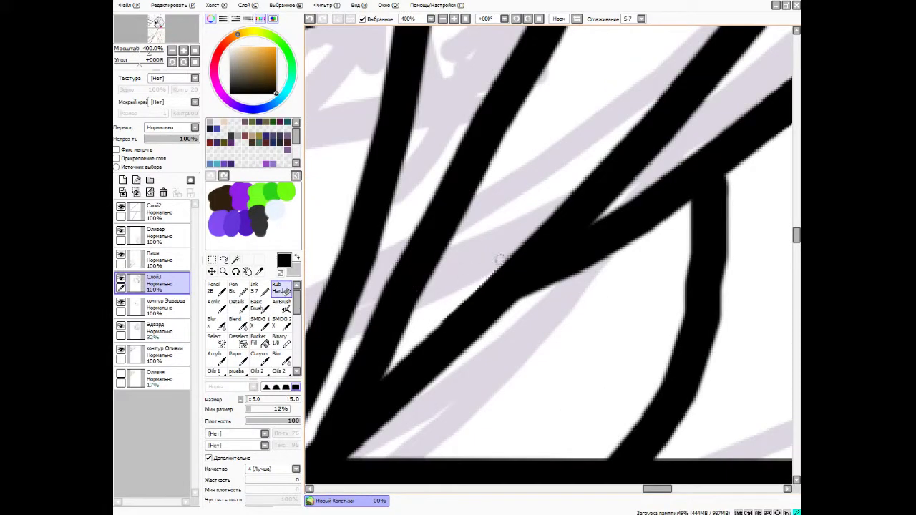
scroll(501, 250, "down", 2)
scroll(387, 89, "up", 1)
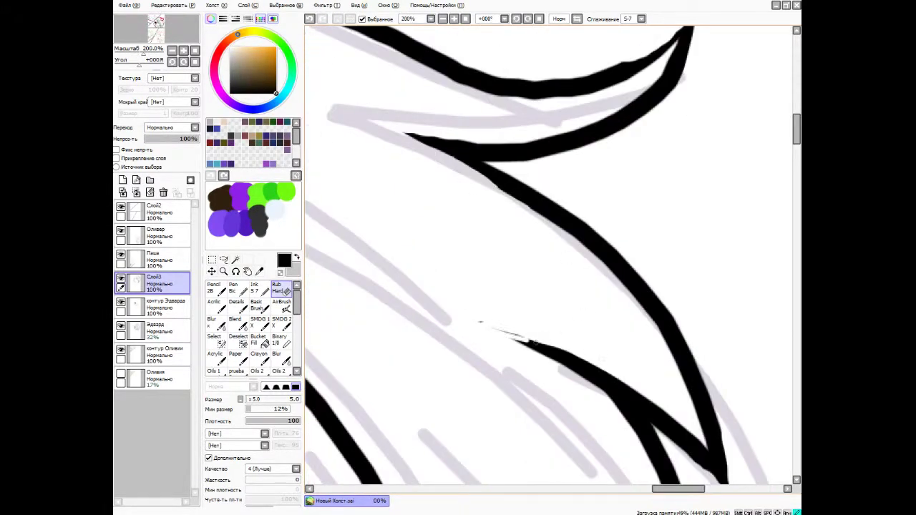
Erase the stray marks at the outer hair spike and redraw the upper flick with a sharp, tapered tip.
left_click_drag(479, 322, 601, 369)
scroll(614, 316, "up", 1)
scroll(626, 369, "down", 2)
scroll(572, 215, "up", 2)
key("n")
left_click_drag(544, 225, 687, 100)
left_click_drag(651, 241, 689, 114)
key("e")
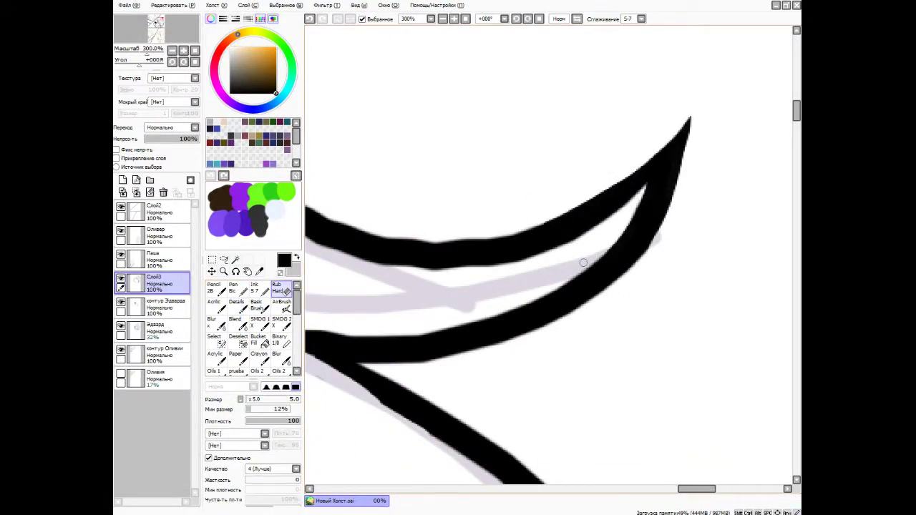
scroll(464, 187, "down", 1)
Sharpen the tips and joins of the crown tuft with the fine brush and size 5 eraser.
scroll(464, 188, "down", 2)
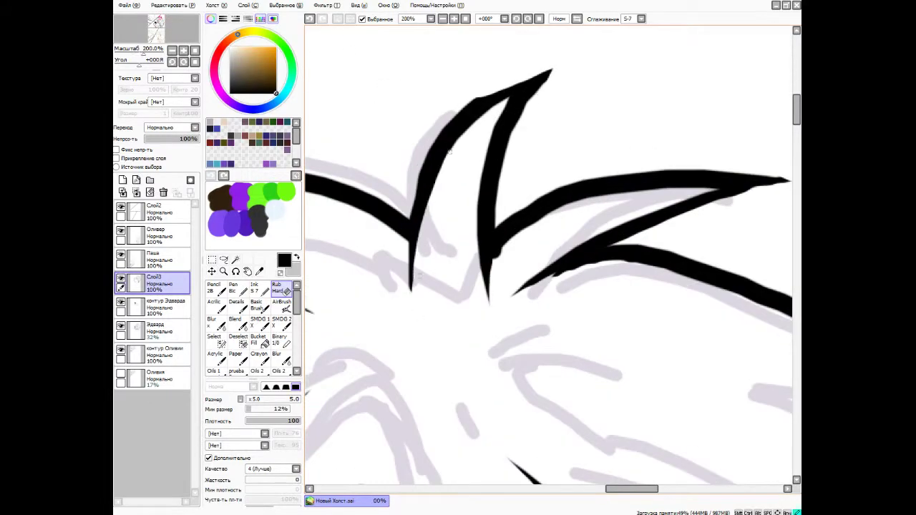
left_click(236, 305)
key("e")
left_click_drag(577, 66, 561, 69)
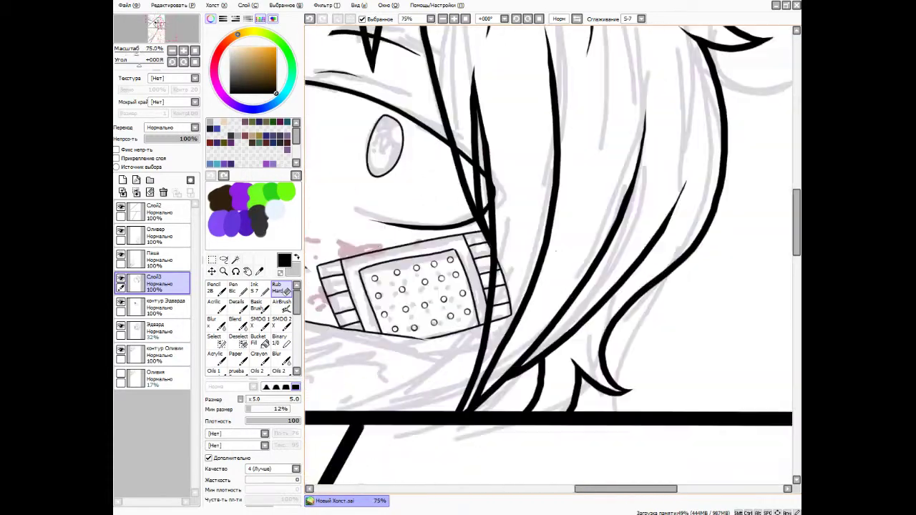
Erase the patch lines lying behind the hair lock on the second character's outline layer with a size 70 eraser.
left_click(164, 307)
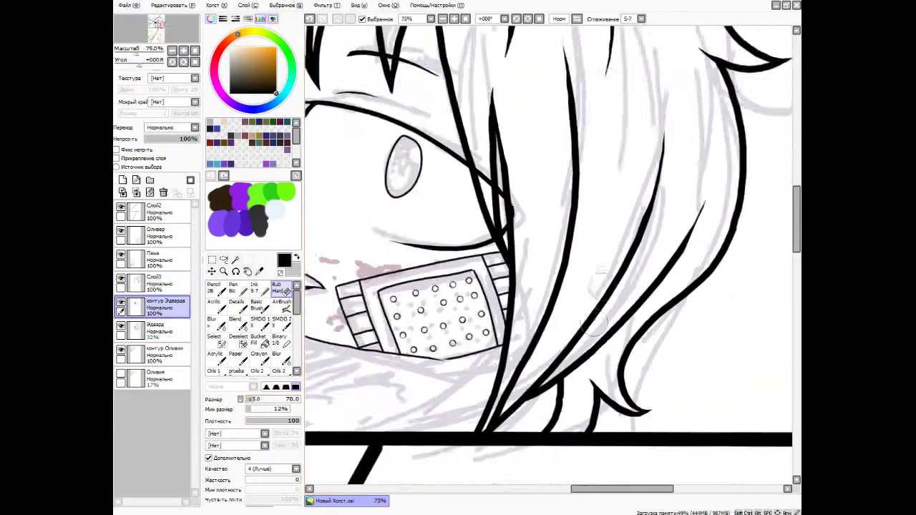
scroll(494, 215, "down", 2)
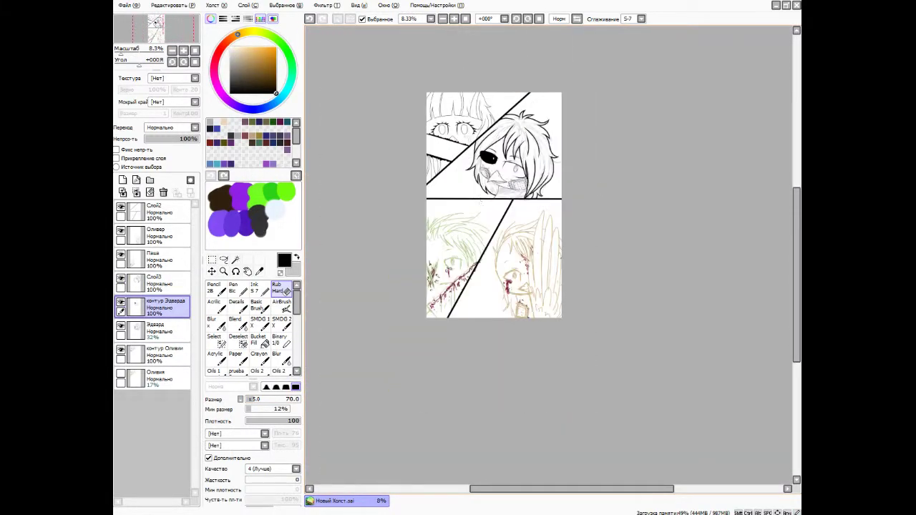
scroll(511, 243, "up", 1)
Lower the green sketch layer's opacity to 38% and arrange the two characters' outline layers below the sketch layers.
left_click(164, 259)
left_click_drag(197, 138, 164, 138)
scroll(511, 243, "down", 1)
scroll(500, 322, "up", 3)
scroll(534, 279, "down", 2)
left_click_drag(164, 282, 165, 362)
left_click_drag(165, 307, 164, 361)
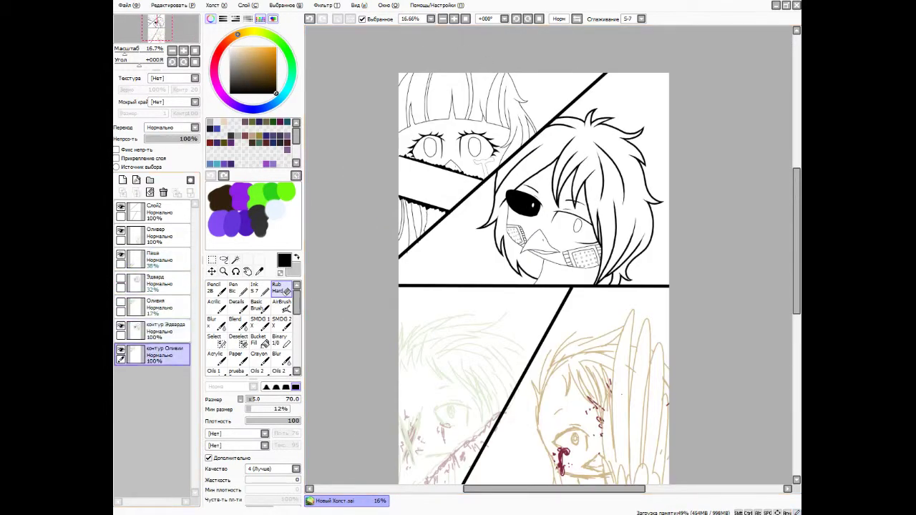
Merge the panel border layer and the second character's outlines into the first character's outline layer.
left_click(235, 259)
left_click(165, 212)
left_click(164, 191)
left_click(164, 307)
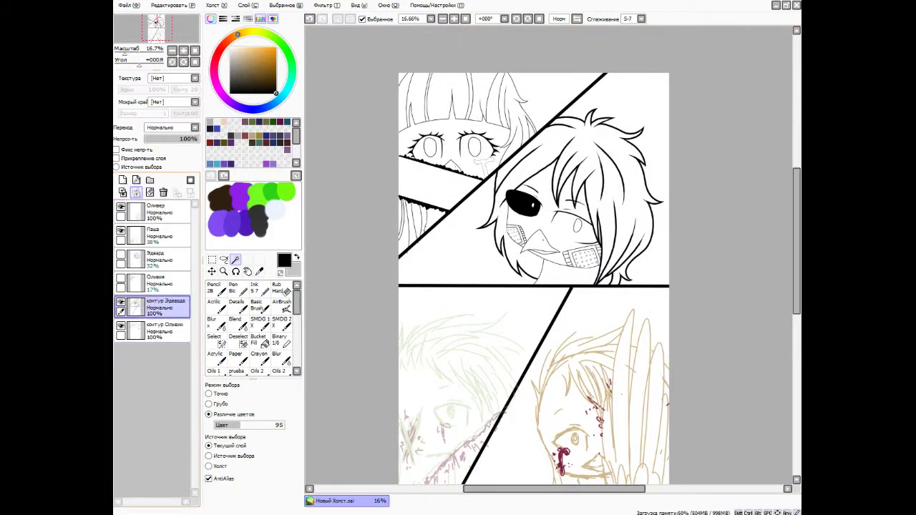
key("ctrl+e")
Select the first character's hair and face regions with the magic wand.
left_click(465, 107)
left_click(449, 93)
left_click(495, 97)
left_click(414, 100)
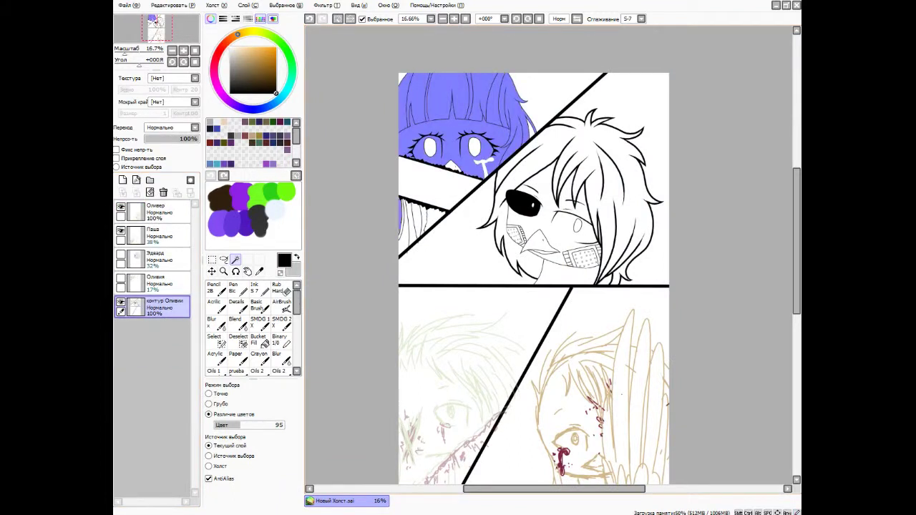
Paint the selected hair and face light blue with a size 500 ink brush on a new layer below the outlines.
left_click(254, 288)
left_click(123, 179)
left_click_drag(154, 308, 153, 330)
left_click(244, 51)
left_click_drag(501, 143, 408, 229)
left_click_drag(415, 129, 516, 100)
left_click_drag(415, 100, 515, 93)
Select the first character's area below the white band and colour it light blue with a blue-violet tint at the lower corner.
left_click(235, 259)
left_click(154, 308)
left_click(415, 221)
left_click(277, 357)
left_click(251, 109)
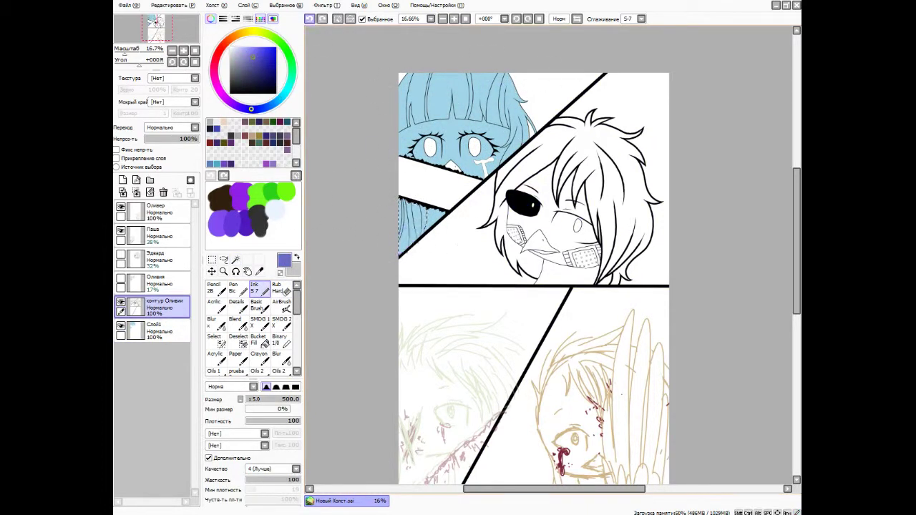
left_click(154, 331)
left_click_drag(422, 215, 405, 247)
Select the first character's irises from the outline layer and paint them green on the colour layer.
left_click(235, 259)
left_click(154, 307)
left_click(430, 147)
left_click(154, 330)
mouse_move(427, 143)
left_mouse_down()
mouse_move(432, 152)
mouse_move(477, 151)
mouse_move(458, 169)
left_mouse_up()
Select the first character's beak from the outline layer and paint it light pink on the colour layer.
left_click(235, 259)
left_click(153, 308)
left_click(451, 166)
left_click(154, 331)
left_click(254, 287)
left_click(244, 52)
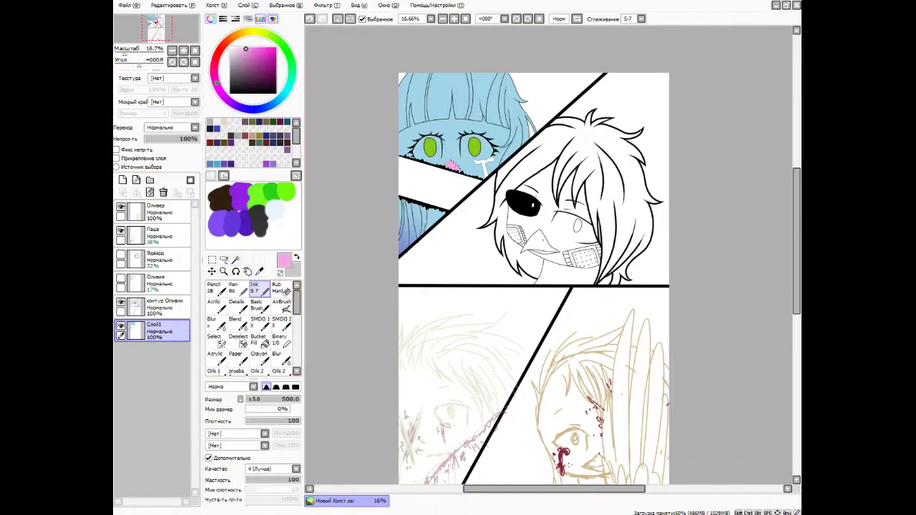
Fill the remaining white mark below the first character's eye with the light blue of the face.
left_click(154, 308)
left_click(451, 166)
left_click(154, 330)
Paint the white of the first character's eye on a new layer and clean its edges with the size 70 eraser.
scroll(370, 88, "up", 4)
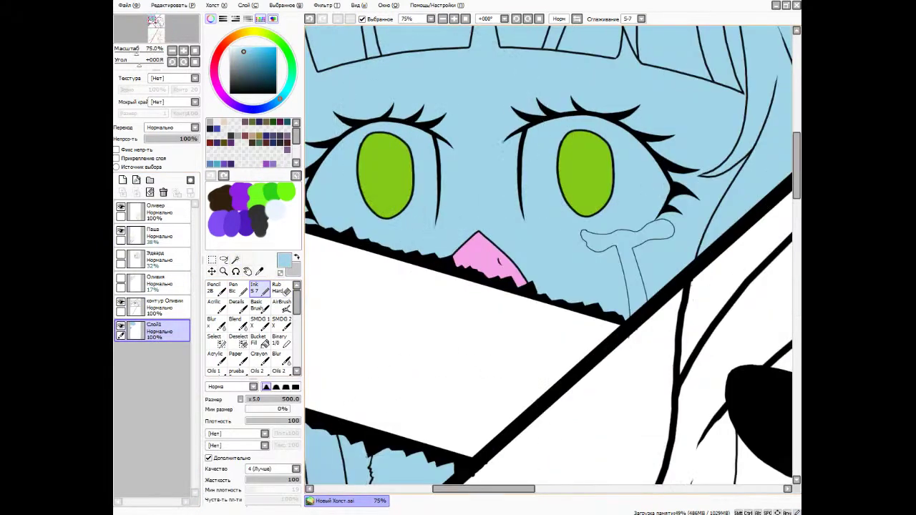
left_click(122, 179)
left_click(236, 304)
mouse_move(335, 200)
left_mouse_down()
mouse_move(360, 163)
mouse_move(418, 226)
mouse_move(451, 184)
mouse_move(372, 215)
left_mouse_up()
key("e")
left_click_drag(401, 179, 412, 147)
scroll(392, 140, "up", 3)
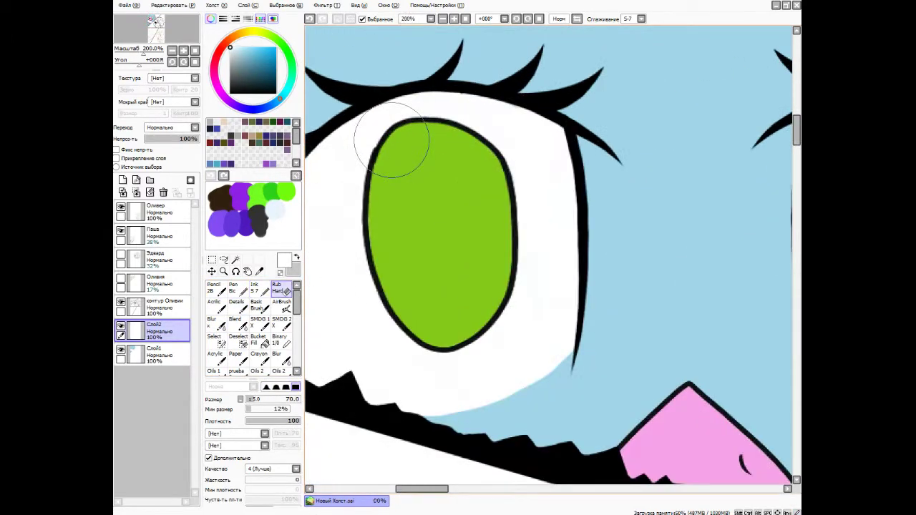
Paint the white of the first character's other eye and clean its edges with the size 70 eraser.
key("e")
scroll(493, 115, "up", 1)
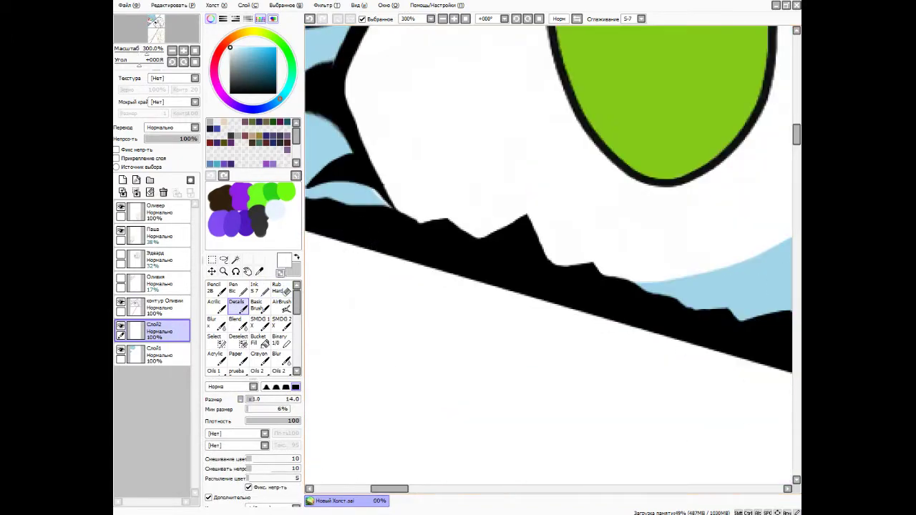
scroll(548, 258, "down", 3)
scroll(548, 258, "up", 2)
key("b")
mouse_move(444, 97)
left_mouse_down()
mouse_move(426, 207)
mouse_move(555, 300)
mouse_move(669, 164)
mouse_move(386, 194)
left_mouse_up()
mouse_move(520, 283)
left_mouse_down()
mouse_move(544, 100)
mouse_move(458, 114)
left_mouse_up()
key("e")
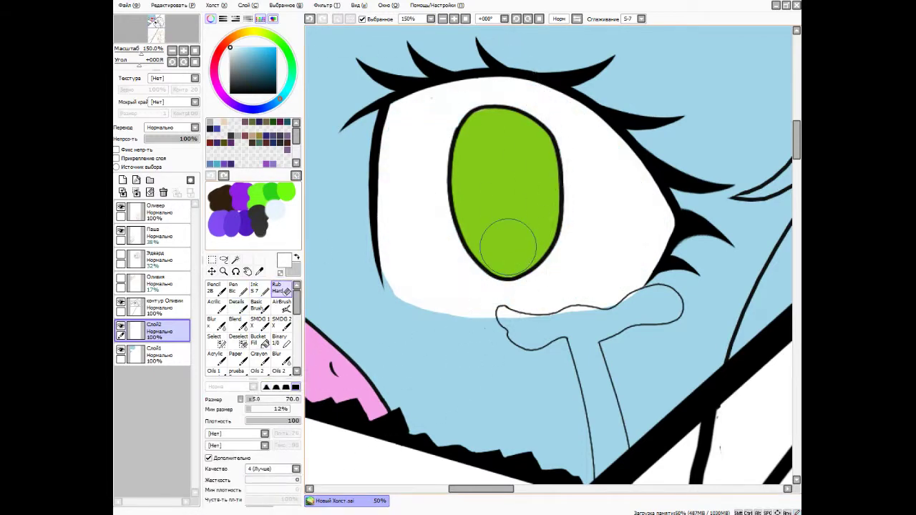
key("b")
scroll(433, 290, "down", 8)
scroll(433, 291, "up", 3)
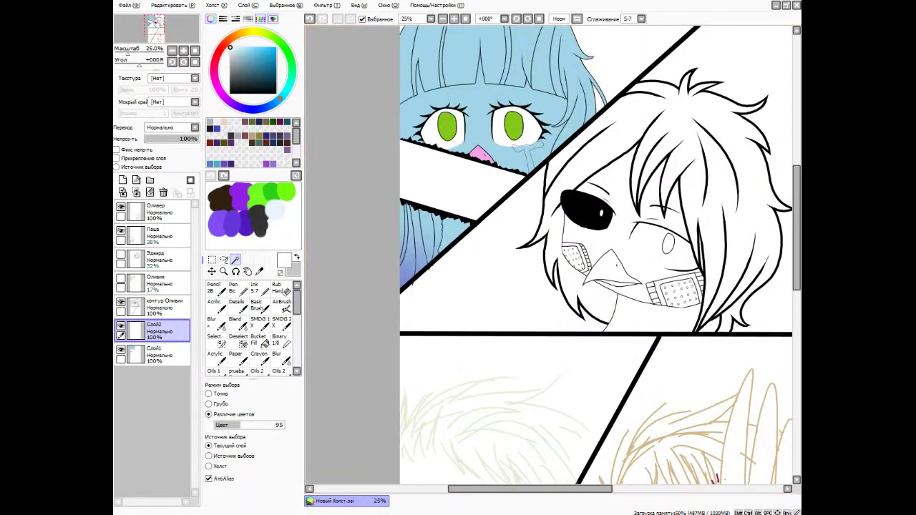
Select the band between the jagged black edges in the first panel and fill it light grey on the colour layer.
key("n")
left_click_drag(407, 165, 515, 176)
scroll(409, 153, "up", 3)
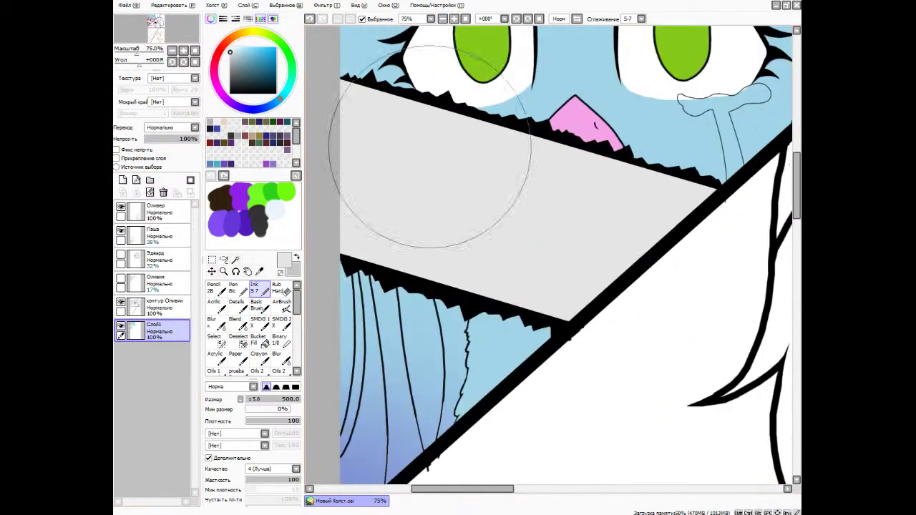
Paint uneven dark red blood along the lower edge of the grey band on a new layer, shaping it with the size 25 eraser.
key("b")
left_click(262, 66)
left_click_drag(342, 218, 583, 304)
mouse_move(342, 234)
left_mouse_down()
mouse_move(565, 315)
mouse_move(358, 236)
mouse_move(372, 241)
left_mouse_up()
key("e")
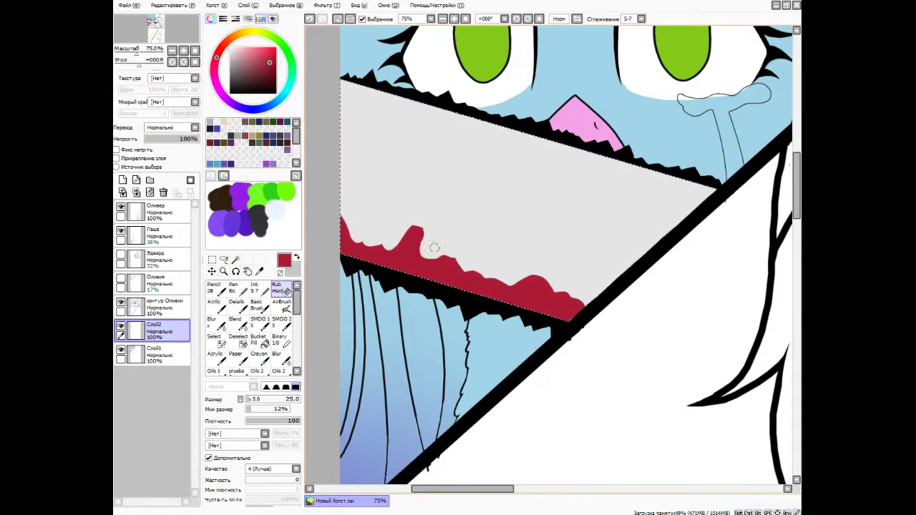
mouse_move(458, 253)
left_mouse_down()
mouse_move(484, 268)
mouse_move(546, 262)
left_mouse_up()
Refine the blood's wavy outline along the lower edge and scatter dark red drops over the grey band.
key("b")
mouse_move(351, 229)
left_mouse_down()
mouse_move(419, 232)
mouse_move(480, 277)
mouse_move(547, 281)
mouse_move(591, 302)
left_mouse_up()
left_click(365, 214)
left_click(461, 207)
left_click(495, 249)
left_click(555, 245)
left_click(579, 272)
key("n")
scroll(421, 162, "down", 5)
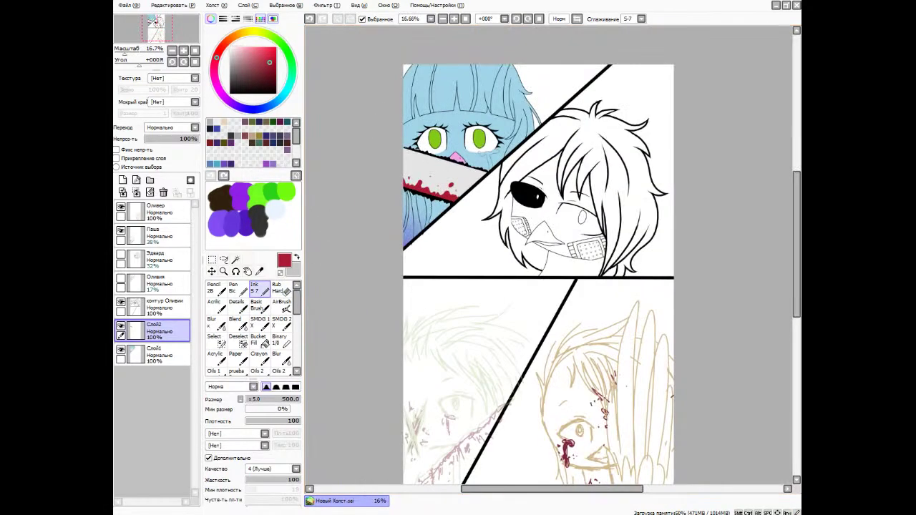
Add dark red drips along the upper edge of the grey band and small splatters beneath them.
scroll(426, 161, "up", 5)
left_click_drag(361, 123, 362, 143)
key("b")
left_click(420, 166)
left_click(554, 183)
left_click(598, 190)
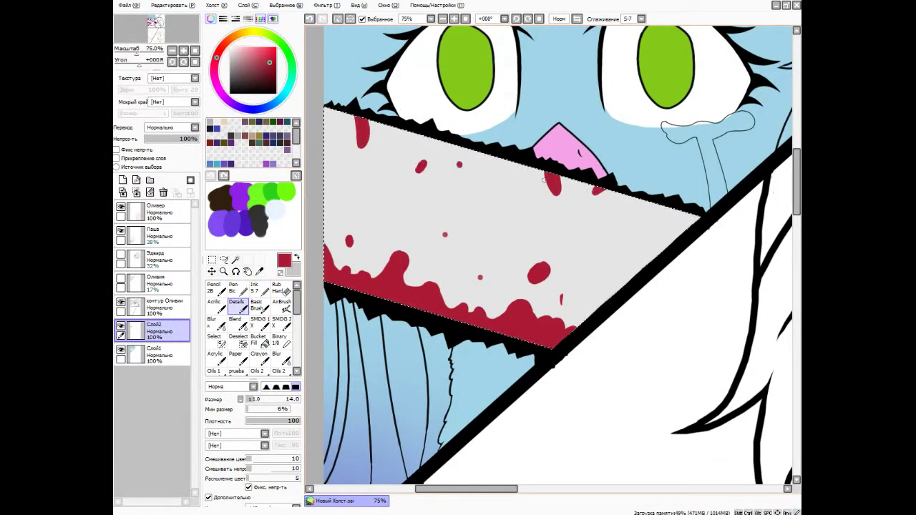
scroll(543, 179, "down", 2)
Shade the edges of the grey band with soft translucent red on a new layer, blending it with the size 185 Blur brush.
key("ctrl+shift+n")
key("v")
left_click_drag(401, 179, 501, 236)
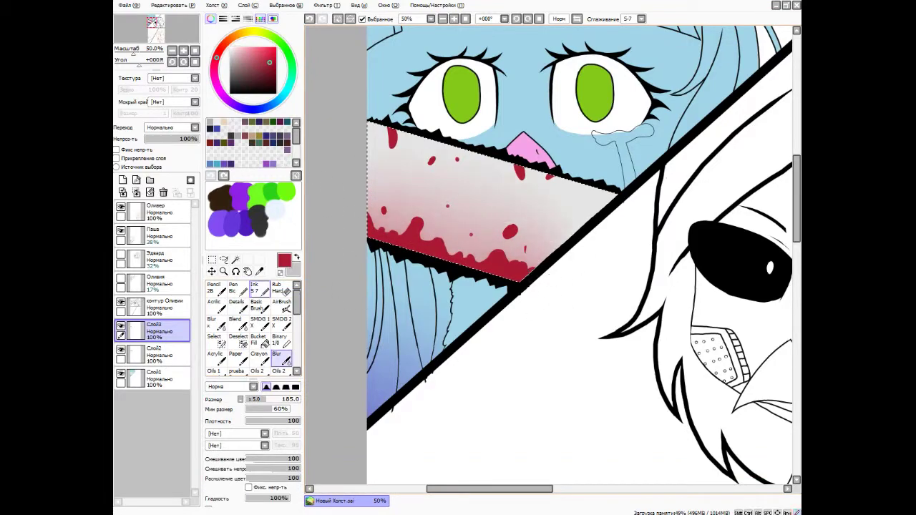
mouse_move(594, 197)
left_mouse_down()
mouse_move(454, 232)
mouse_move(418, 218)
left_mouse_up()
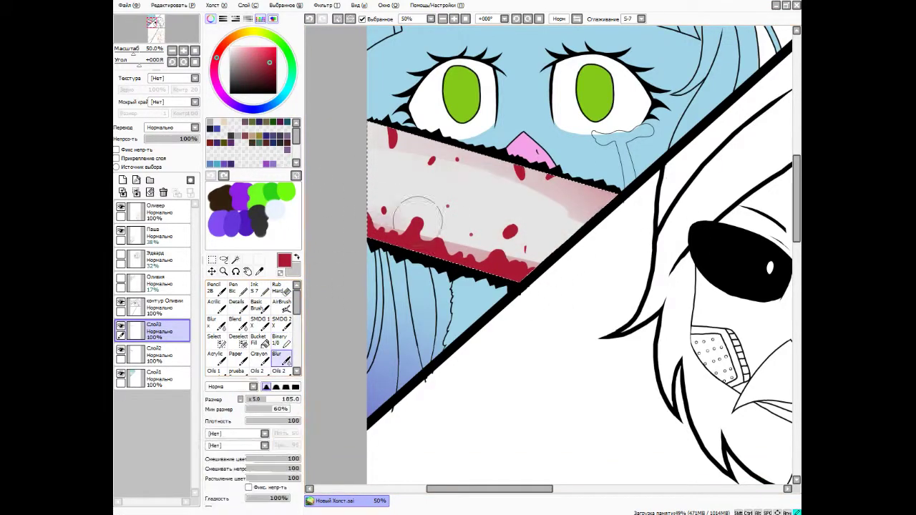
scroll(417, 218, "down", 3)
scroll(423, 179, "up", 3)
scroll(423, 143, "down", 3)
scroll(422, 107, "up", 1)
scroll(415, 161, "up", 5)
Rename the flat colour layer to покрас, the layer above it to тени and the outline layer to контур.
left_click(254, 290)
left_click(164, 191)
double_click(154, 351)
type("покрас")
key("Return")
double_click(154, 329)
type("тени")
key("Return")
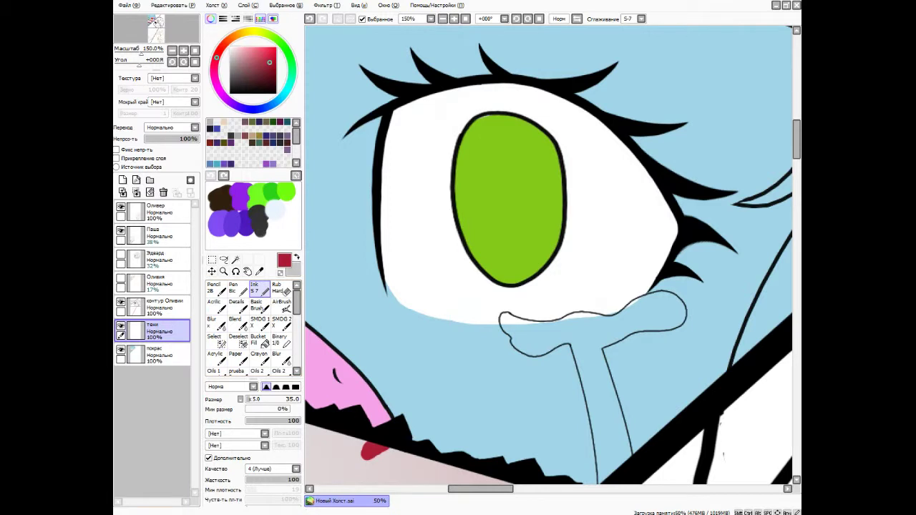
double_click(154, 306)
key("Return")
Shade the iris above the tear with a blurred purple gradient on the тени layer, set its opacity to 73% and add a layer above.
left_click(154, 329)
left_click(259, 72)
mouse_move(472, 143)
left_mouse_down()
mouse_move(529, 153)
mouse_move(500, 179)
mouse_move(501, 236)
left_mouse_up()
left_click(279, 358)
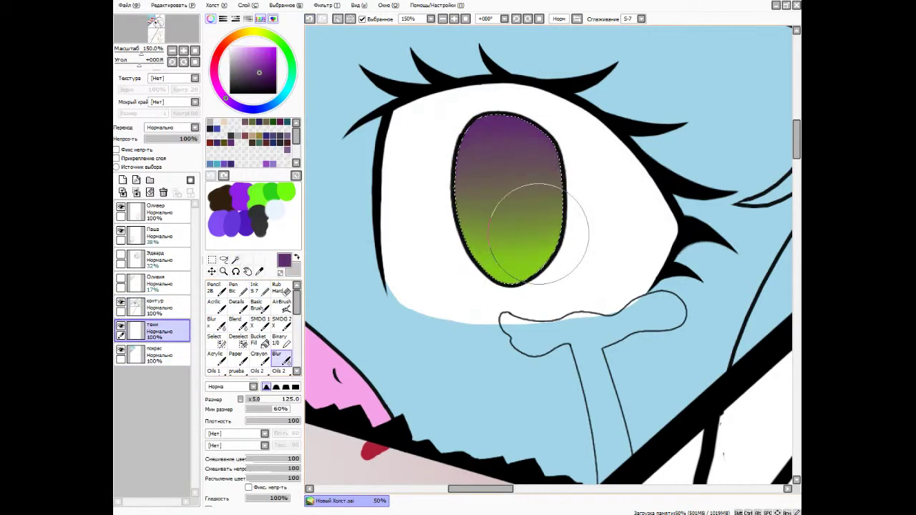
left_click(254, 288)
left_click_drag(194, 138, 183, 138)
left_click(123, 179)
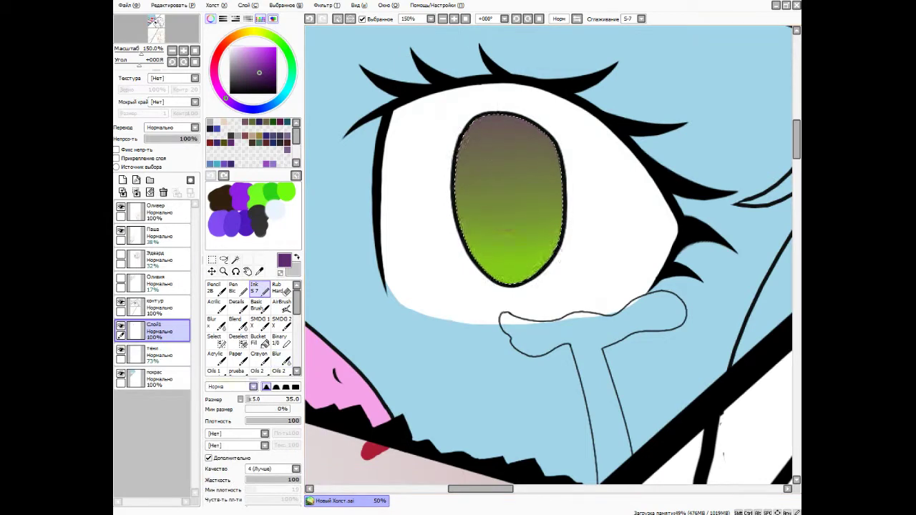
Select the other iris from the outline layer and shade its upper part on the тени layer with the same blurred purple gradient.
left_click(267, 85)
key("minus")
key("minus")
left_click(154, 306)
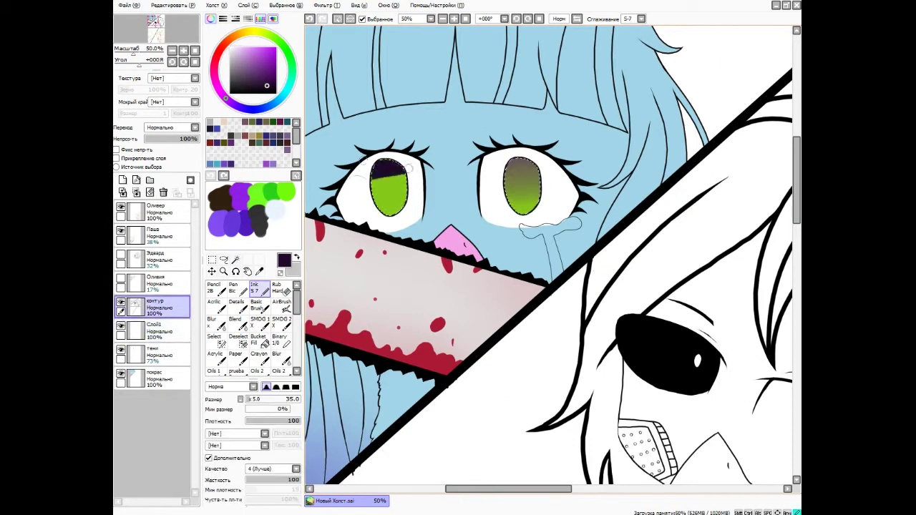
left_click(277, 358)
left_click(259, 73)
left_click(254, 287)
mouse_move(376, 168)
left_mouse_down()
mouse_move(404, 171)
mouse_move(390, 207)
left_mouse_up()
left_click(277, 358)
left_click(154, 355)
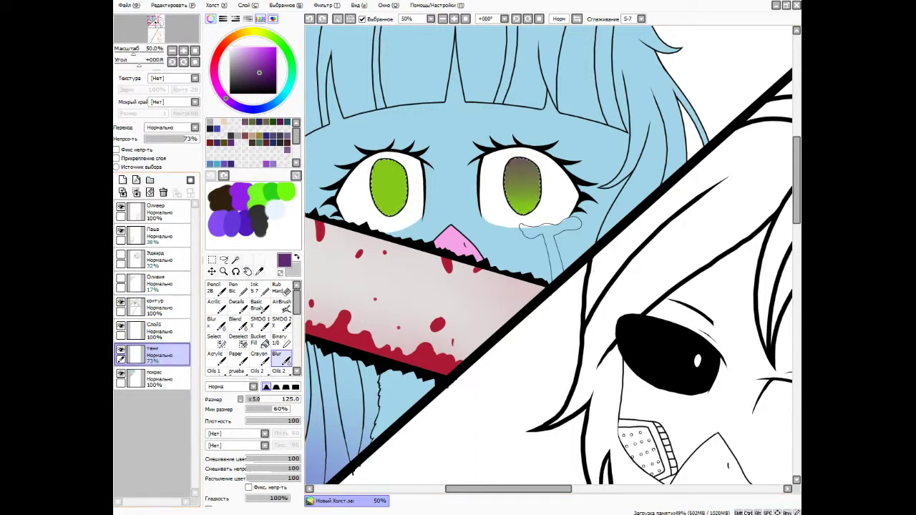
left_click_drag(390, 168, 392, 195)
Paint a dark purple oval pupil in the left iris on the new layer above тени.
left_click(154, 331)
left_click(254, 288)
left_click(266, 81)
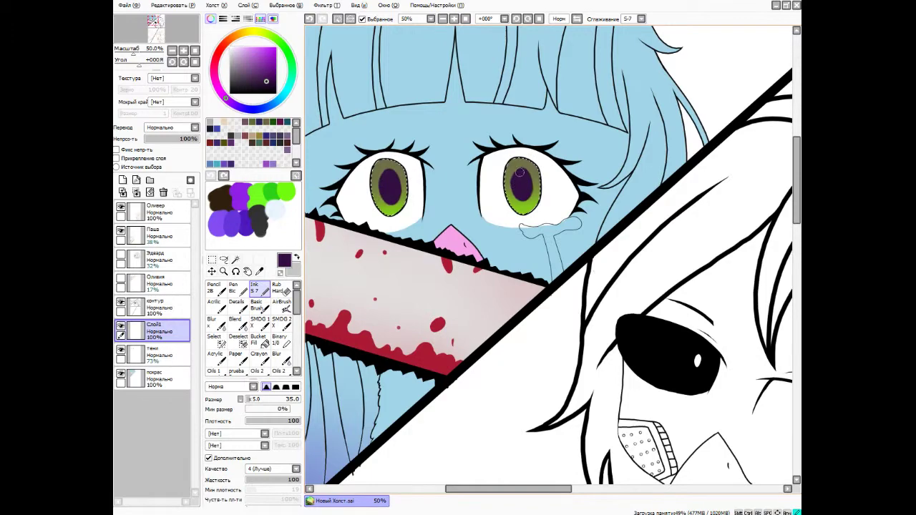
scroll(516, 140, "up", 2)
key("e")
scroll(389, 186, "up", 2)
left_click_drag(368, 186, 368, 236)
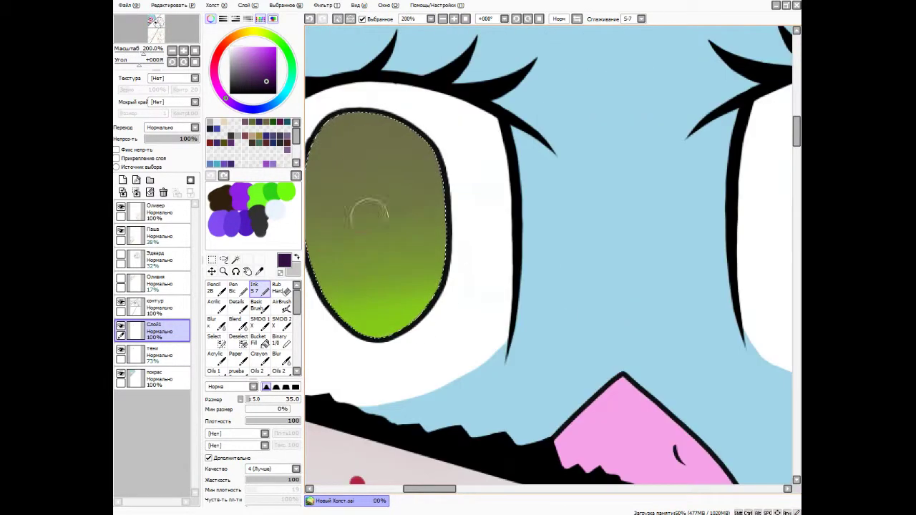
scroll(368, 210, "down", 2)
scroll(522, 179, "up", 3)
left_click_drag(558, 179, 558, 244)
key("ctrl+z")
scroll(548, 258, "down", 3)
key("ctrl+y")
Copy the finished pupil into the other iris and merge the copy into the pupil layer.
key("l")
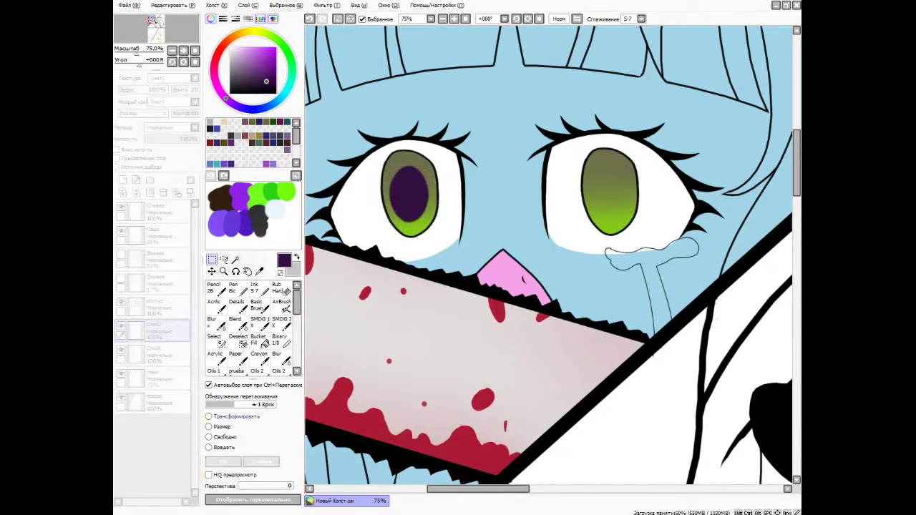
scroll(548, 257, "down", 3)
scroll(493, 103, "up", 2)
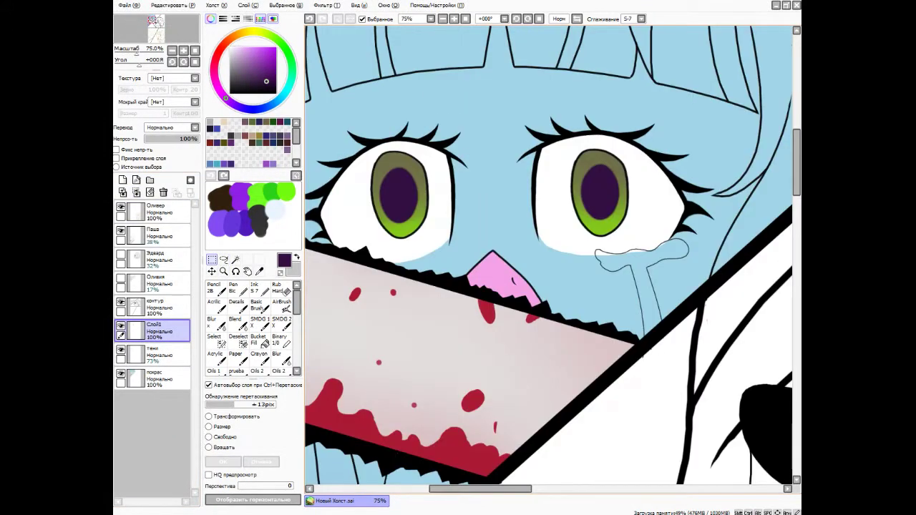
Select both irises and darken their upper parts with purple on a new layer, softened with the size 125 Blur brush.
key("n")
left_click(123, 180)
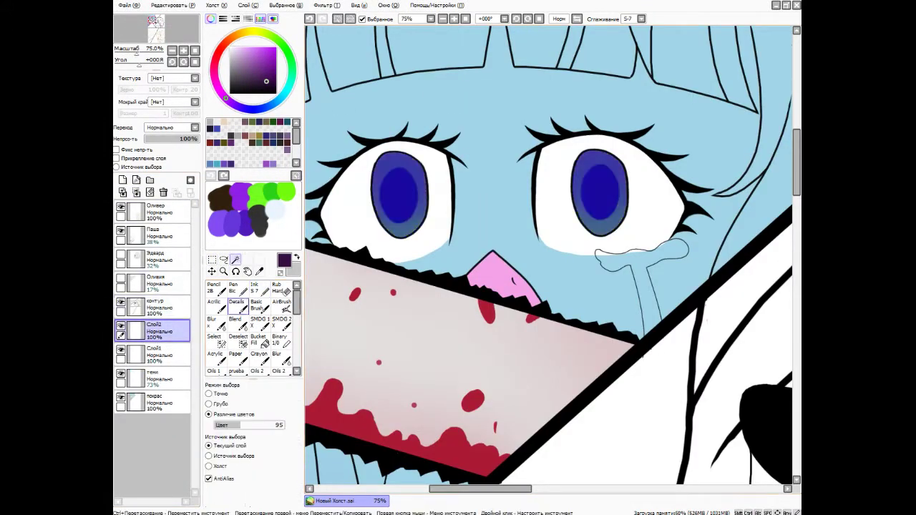
left_click(281, 358)
scroll(481, 147, "down", 1)
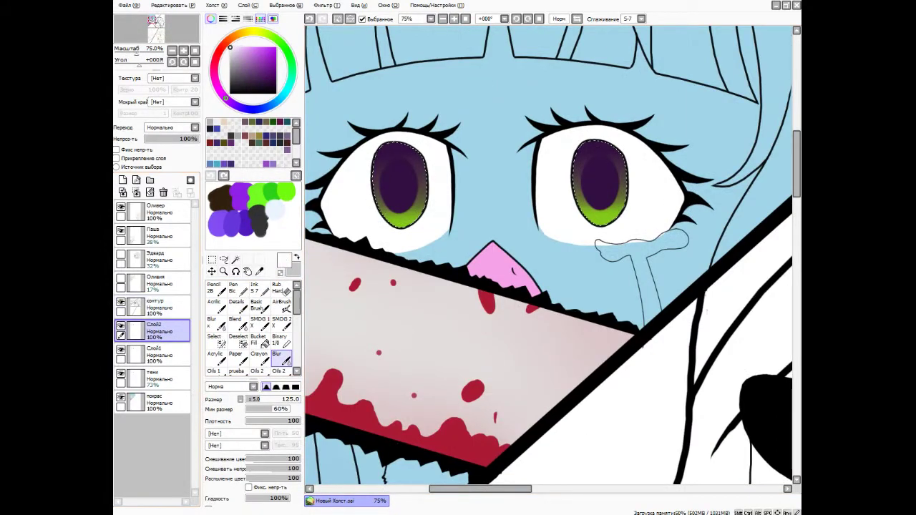
Paint a white curved reflection across the lower part of both irises, set its layer to 13% opacity and merge it down.
key("n")
left_click_drag(383, 209, 418, 209)
left_click(612, 203)
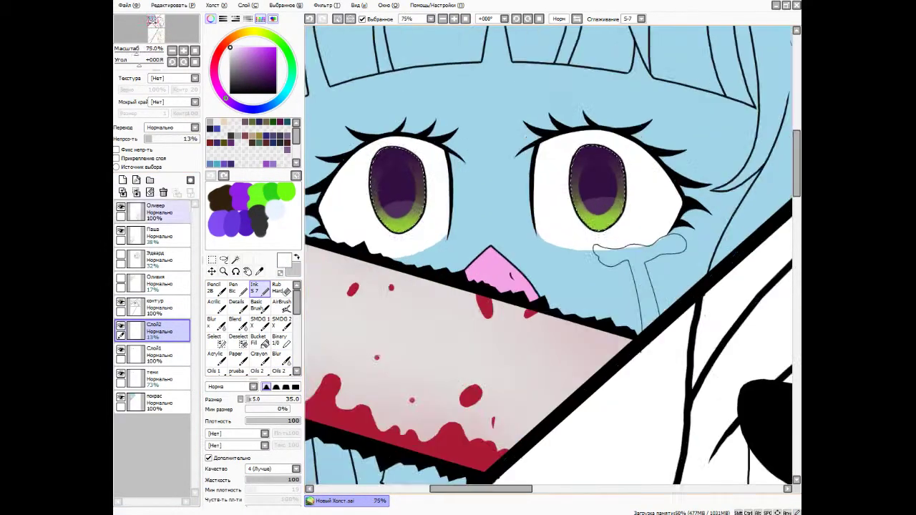
key("ctrl+e")
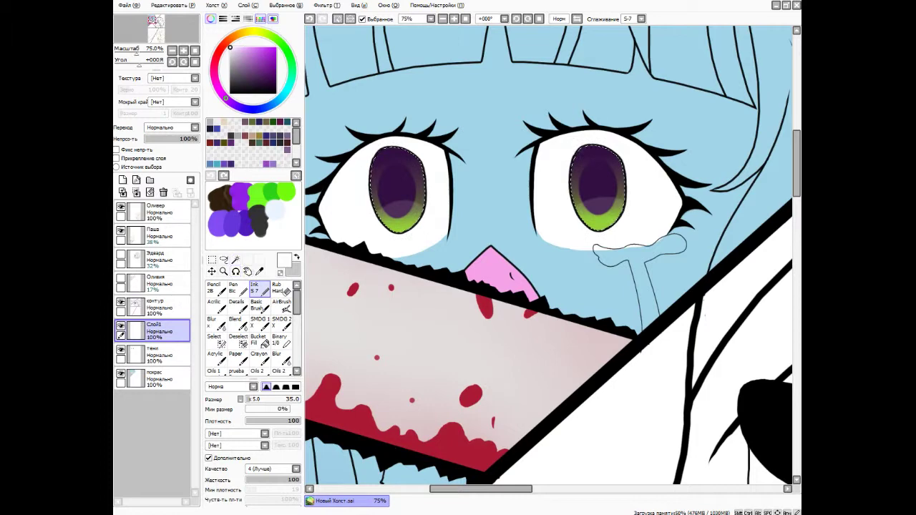
Dot light orange specks of size 5 around the lower rim of the left iris and set the layer's opacity to 49%.
scroll(435, 164, "up", 2)
left_click(419, 270)
left_click(436, 289)
left_click(483, 287)
left_click(430, 282)
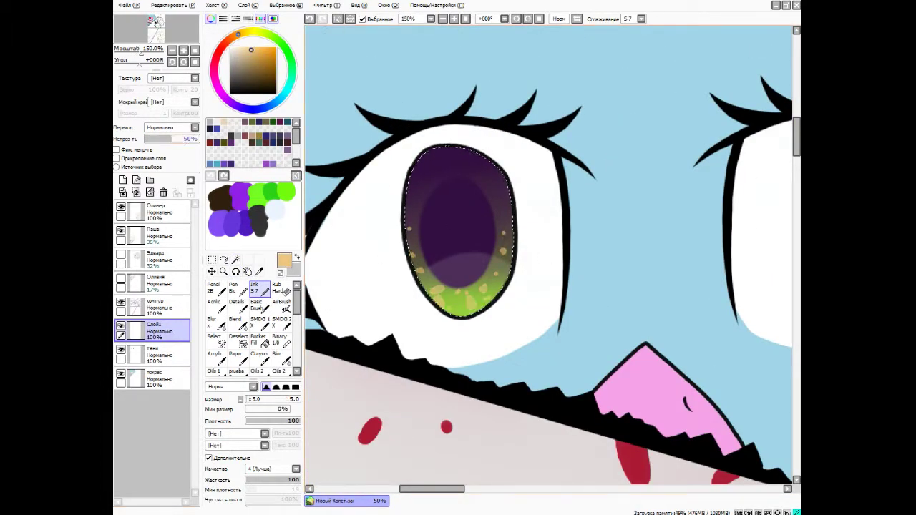
left_click(231, 103)
left_click(171, 138)
Add light pink specks along both sides of the left iris and lasso the speckled iris.
scroll(549, 258, "down", 3)
scroll(549, 258, "up", 3)
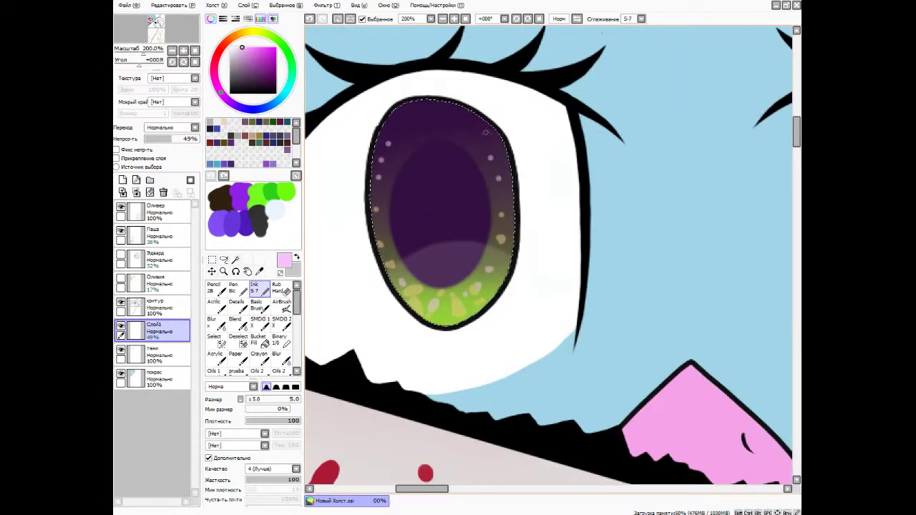
scroll(549, 257, "down", 3)
scroll(548, 257, "up", 3)
scroll(549, 257, "down", 3)
scroll(549, 258, "up", 1)
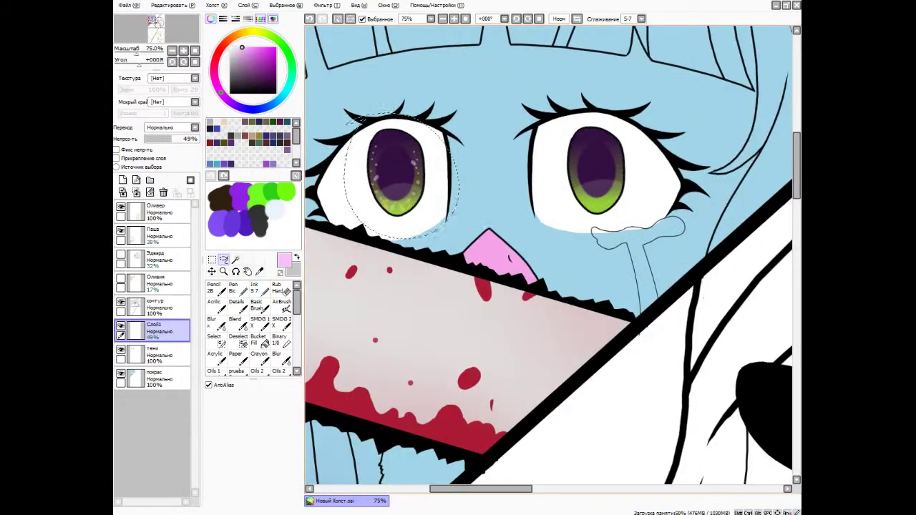
Copy the specks into the other iris and merge the copy into the layer below.
key("ctrl+t")
key("Return")
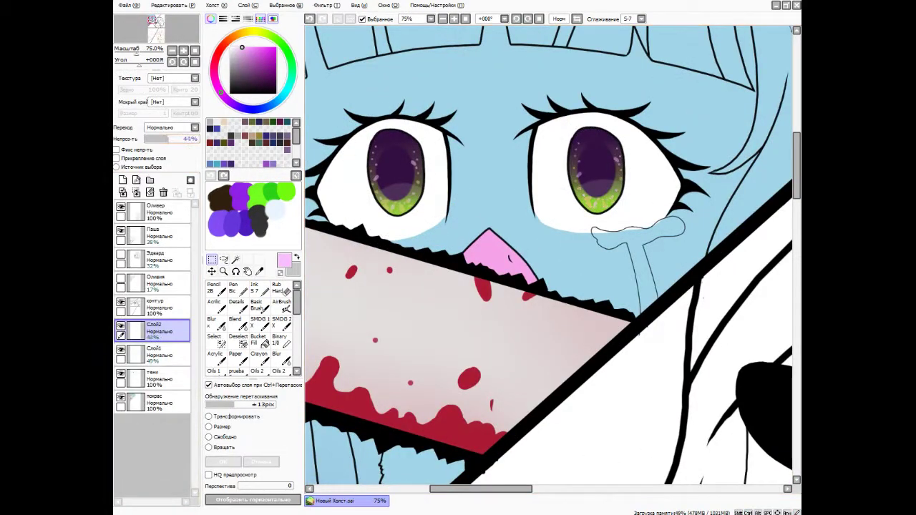
key("ctrl+e")
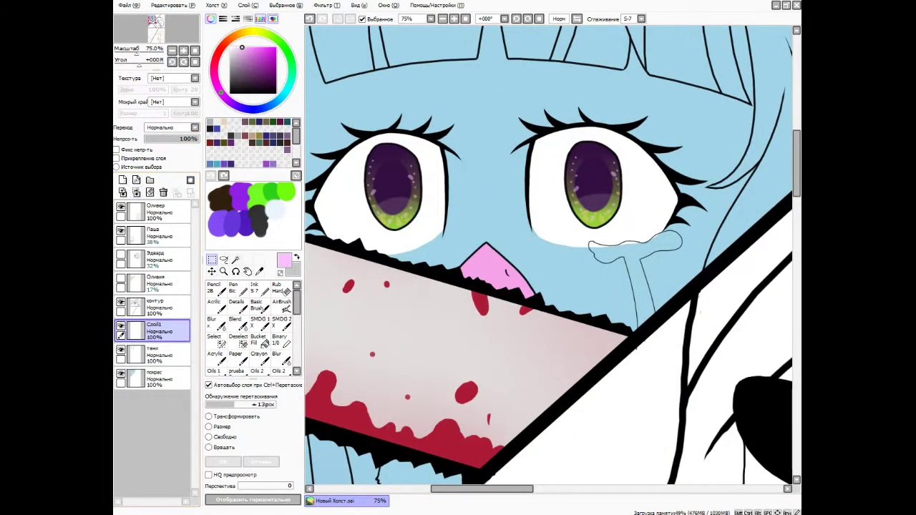
Select both eye whites using the покрас layer and paint a grey shadow under the upper lashes of each eye.
key("ctrl+z")
key("w")
left_click(152, 402)
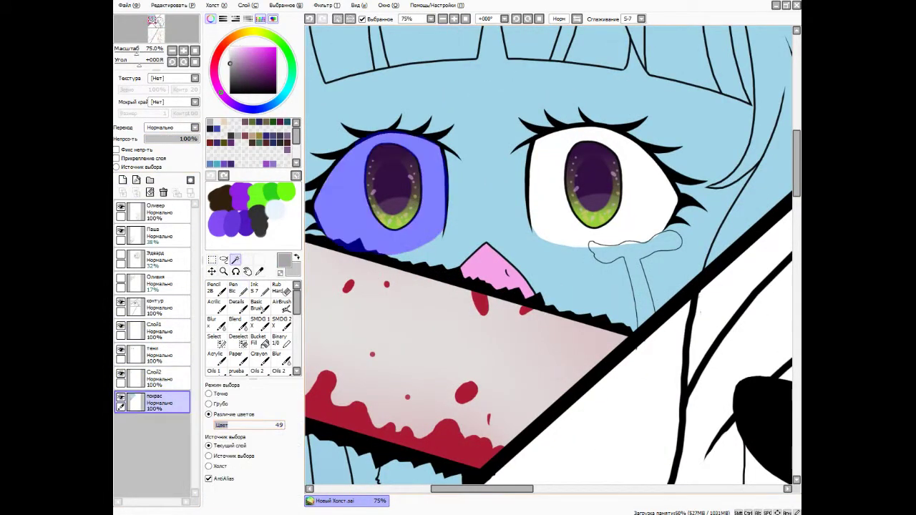
left_click(336, 200)
left_click(152, 330)
left_click(254, 288)
left_click_drag(429, 143, 322, 208)
mouse_move(467, 143)
left_mouse_down()
mouse_move(522, 147)
mouse_move(400, 179)
left_mouse_up()
left_click_drag(629, 143, 723, 164)
Trim the lower edges of the grey shadows in both eyes with the size 110 eraser.
left_click(278, 289)
left_click_drag(643, 164, 709, 186)
left_click_drag(386, 215, 465, 156)
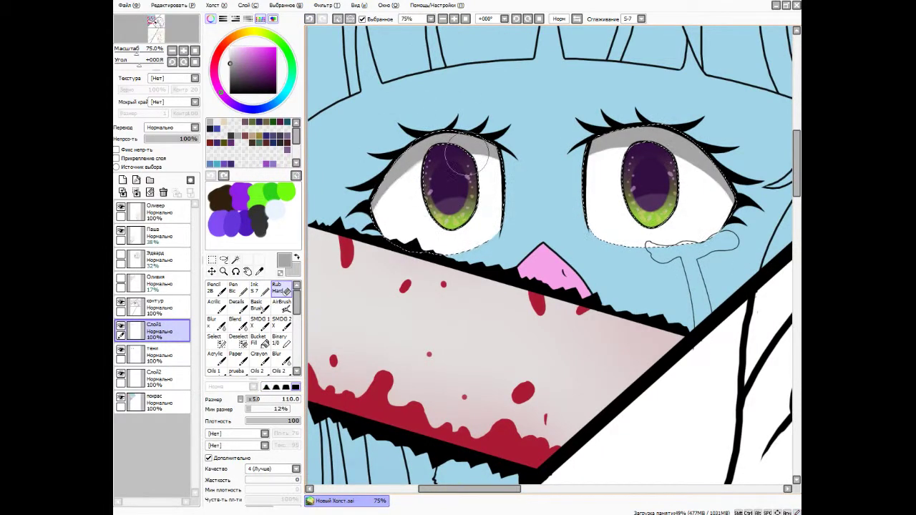
Paint a white reflection over the upper half of both irises on its own layer and set the layer to 37% opacity.
scroll(465, 156, "down", 3)
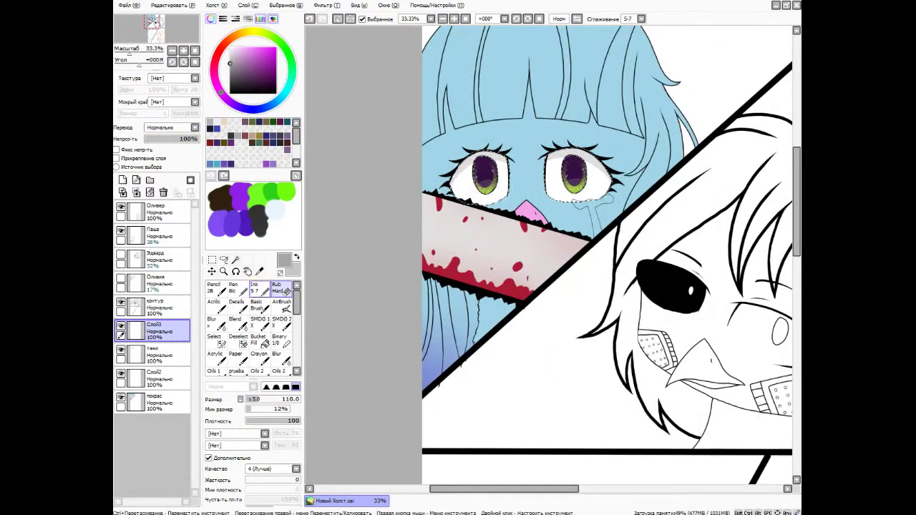
left_click(254, 288)
left_click_drag(475, 164, 494, 172)
left_click_drag(198, 138, 164, 138)
scroll(608, 257, "down", 2)
scroll(609, 258, "up", 1)
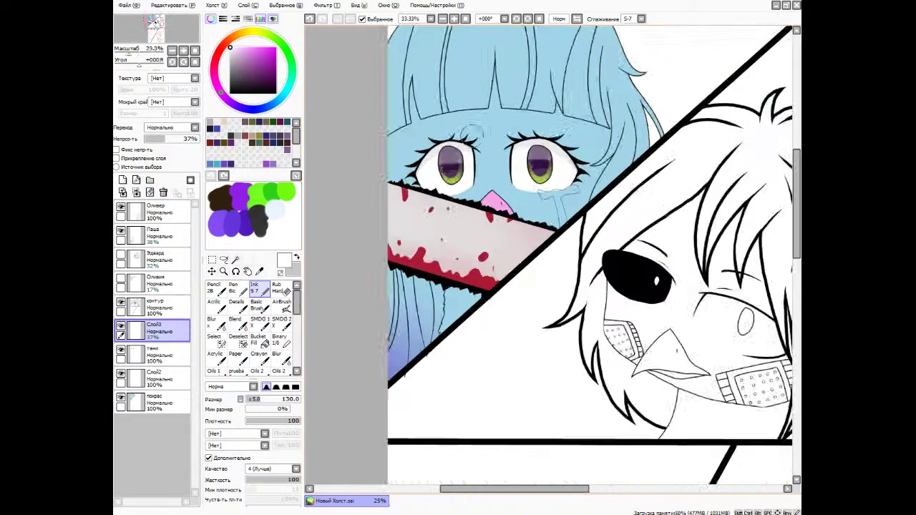
scroll(467, 140, "up", 2)
left_click(120, 327)
left_click(120, 326)
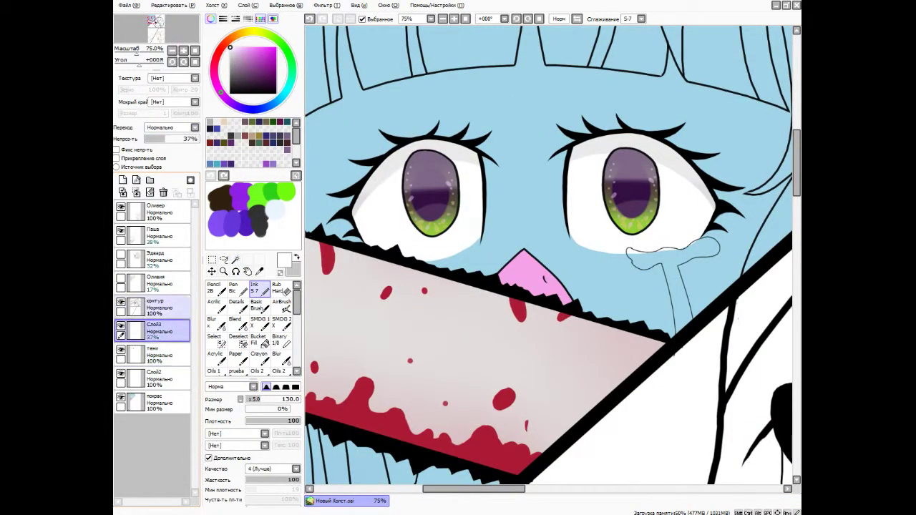
Paint white highlight spots and streaks in both eyes on a layer above контур, trimming them with the size 30 eraser.
left_click_drag(154, 330, 154, 307)
left_click(408, 169)
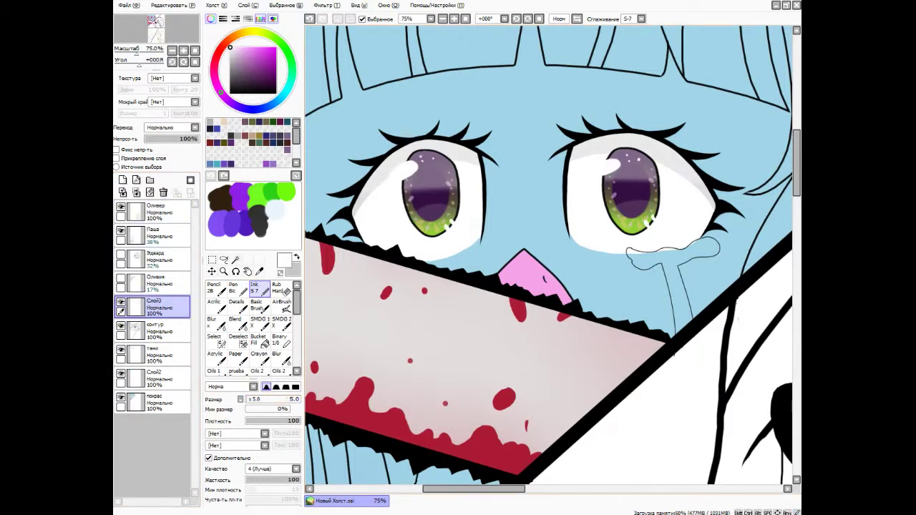
key("e")
key("e")
key("e")
key("e")
key("e")
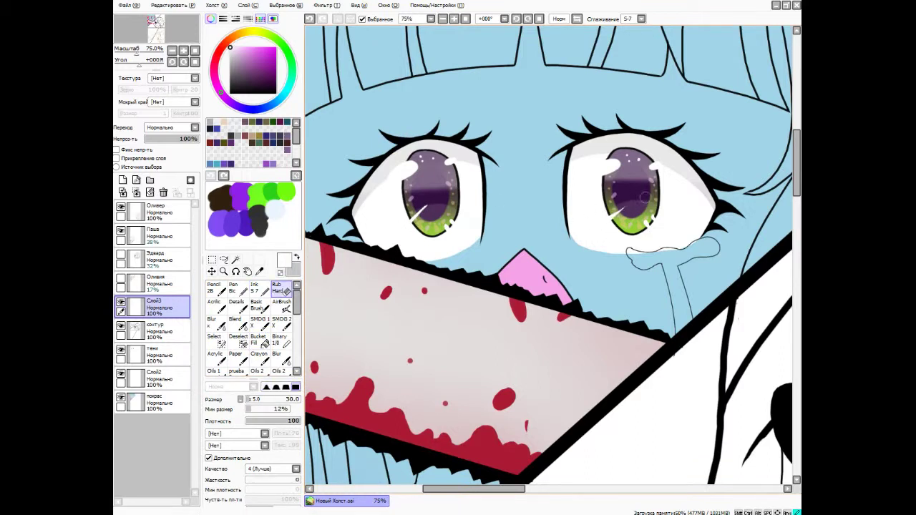
key("e")
Paint a translucent white oval reflection in both pupils on a new layer above тени and merge it down.
left_click(153, 355)
left_click(122, 179)
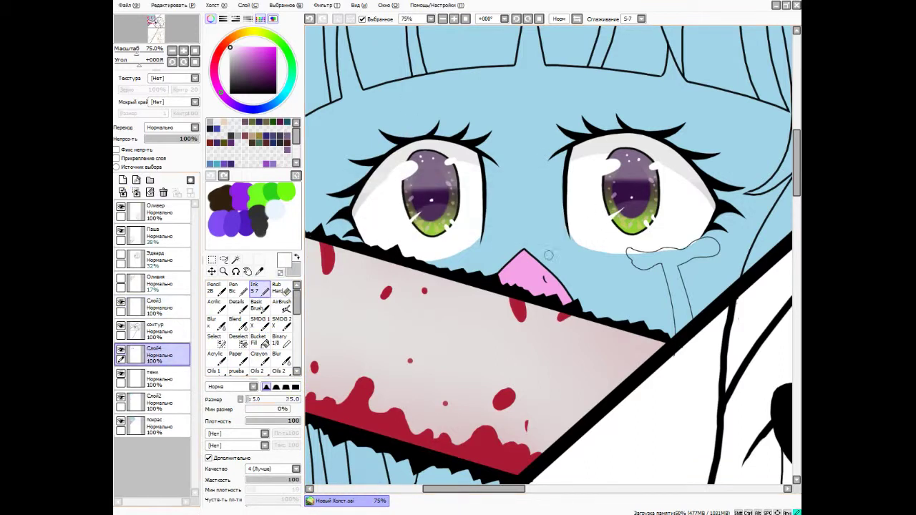
scroll(630, 193, "down", 5)
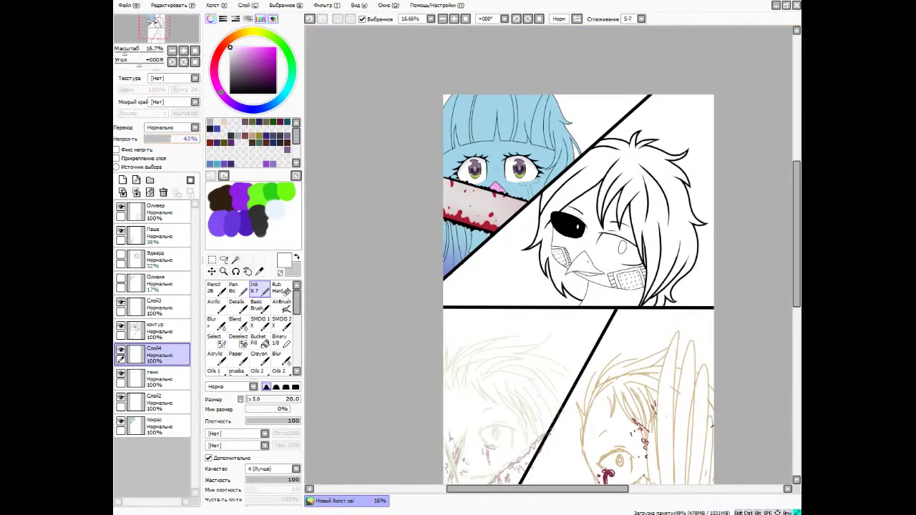
scroll(579, 286, "up", 3)
key("ctrl+e")
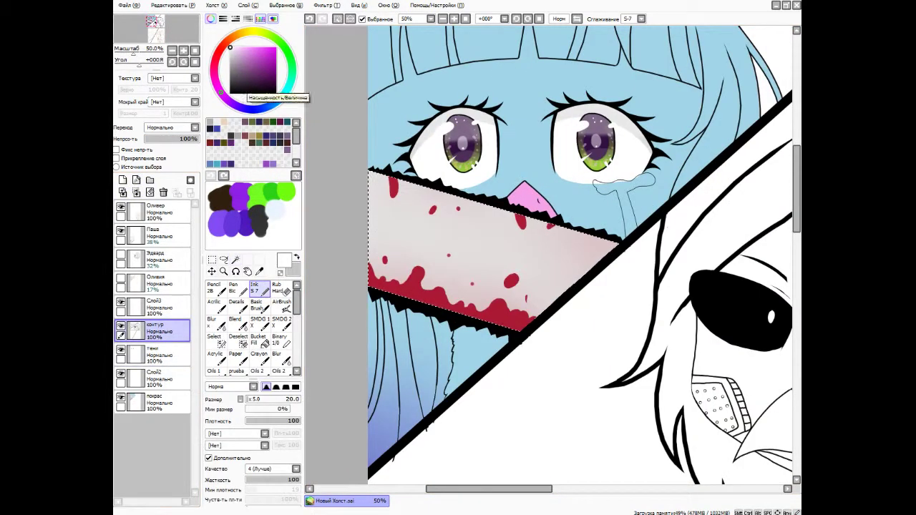
Paint a dark red shadow across the blade's right end on a new layer and set the layer to 16% opacity.
left_click(122, 180)
left_click(267, 69)
left_click_drag(411, 328, 608, 293)
left_click_drag(197, 138, 154, 138)
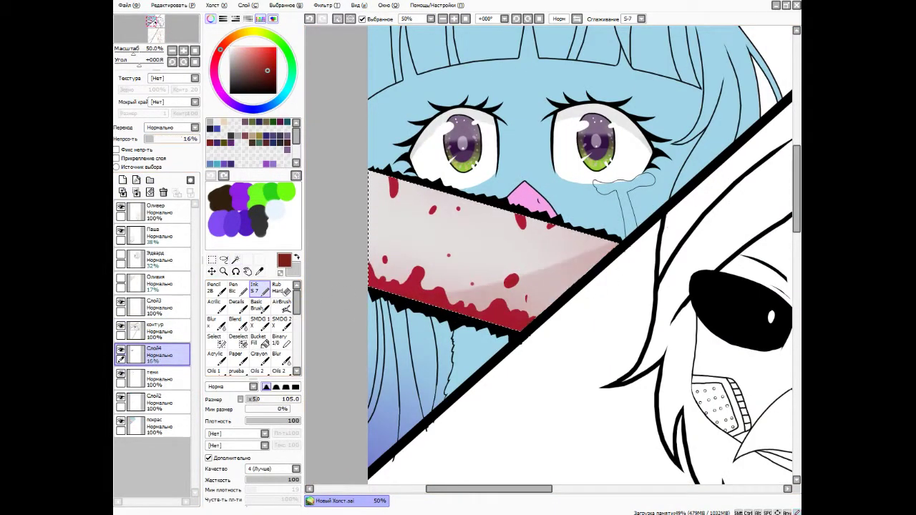
Paint a second dark red shadow along the blade's lower half at 13% layer opacity and merge the two shadow layers.
left_click(122, 179)
left_click_drag(379, 279, 551, 318)
left_click_drag(153, 354, 154, 378)
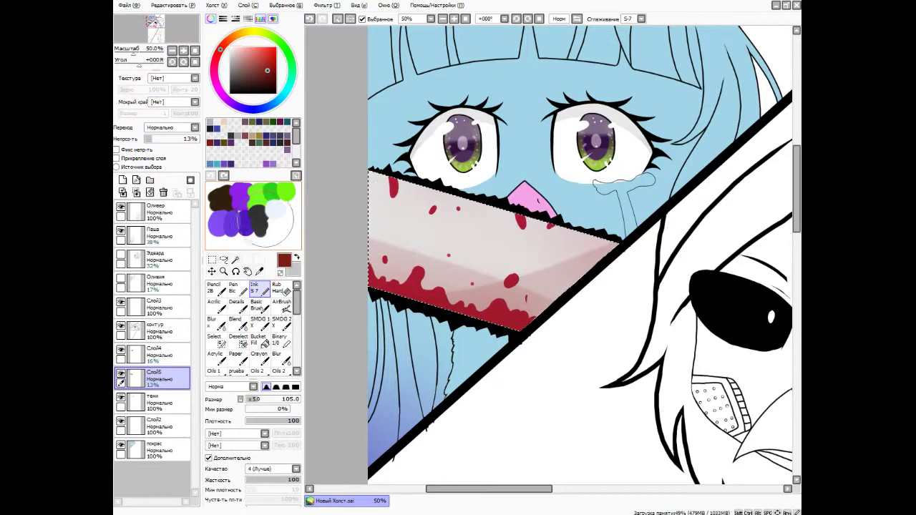
key("ctrl+e")
Draw a size 3 white vector line along the blade's shadow edge, merge it, and taper it with the size 30 eraser.
key("Page_Up")
left_click_drag(513, 213, 527, 91)
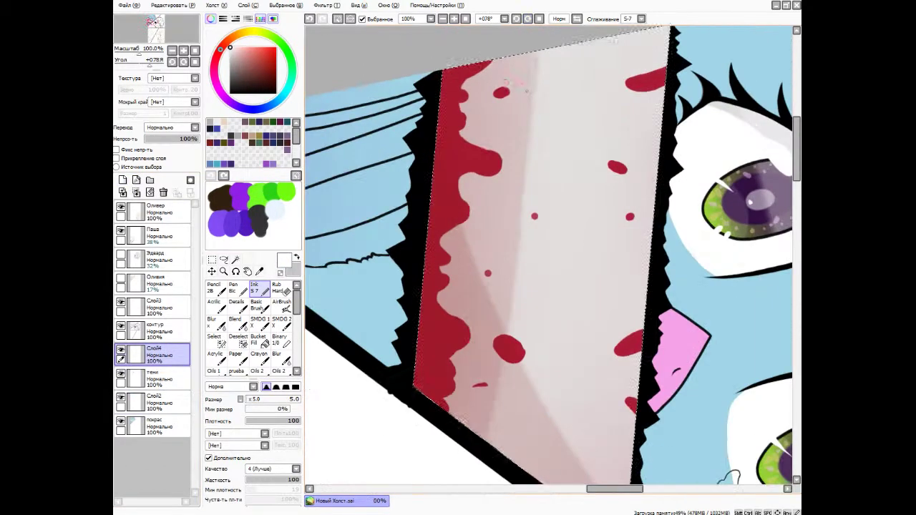
left_click(135, 179)
left_click_drag(537, 54, 499, 399)
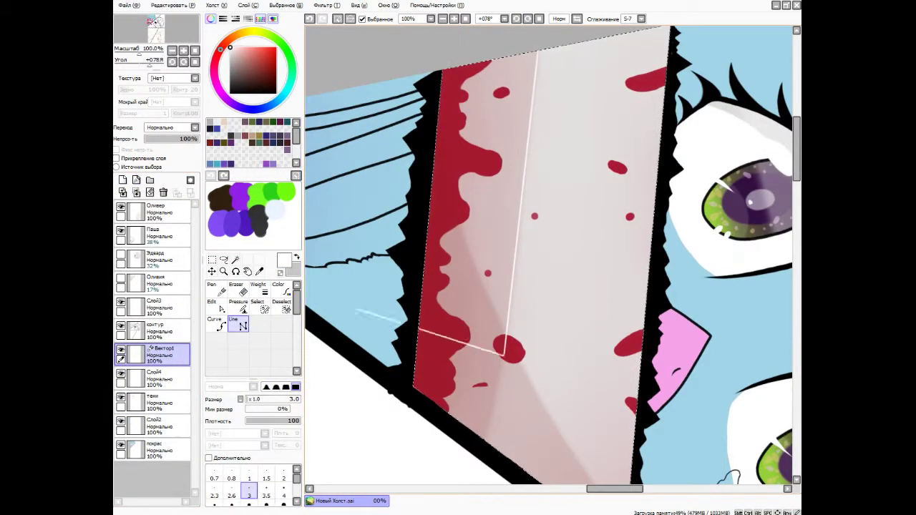
key("ctrl+e")
key("Page_Up")
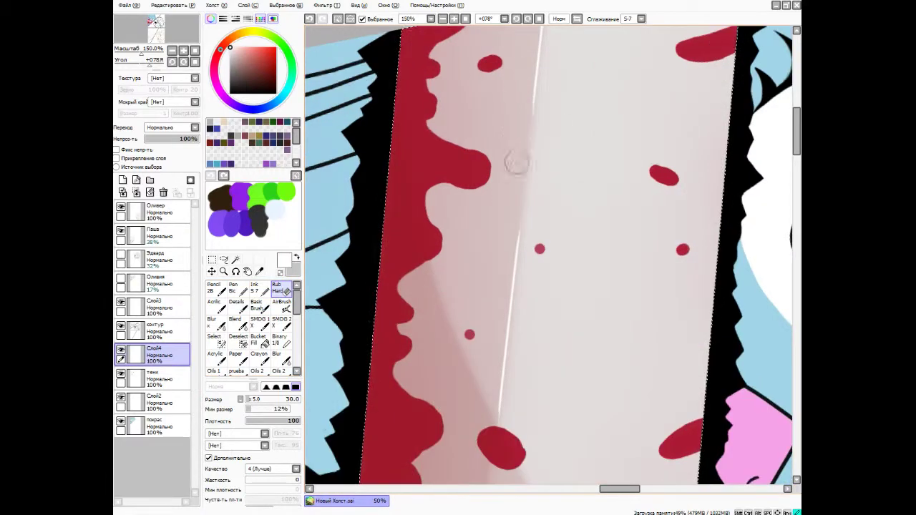
Paint a white highlight along the blade's upper edge with the Details brush and make it translucent.
key("Page_Down")
key("Page_Down")
key("Home")
left_click(236, 304)
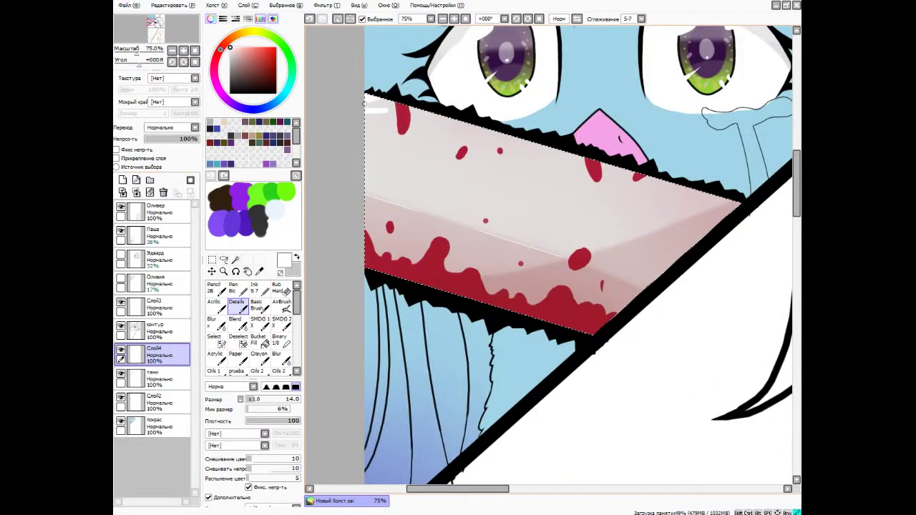
left_click_drag(594, 166, 733, 210)
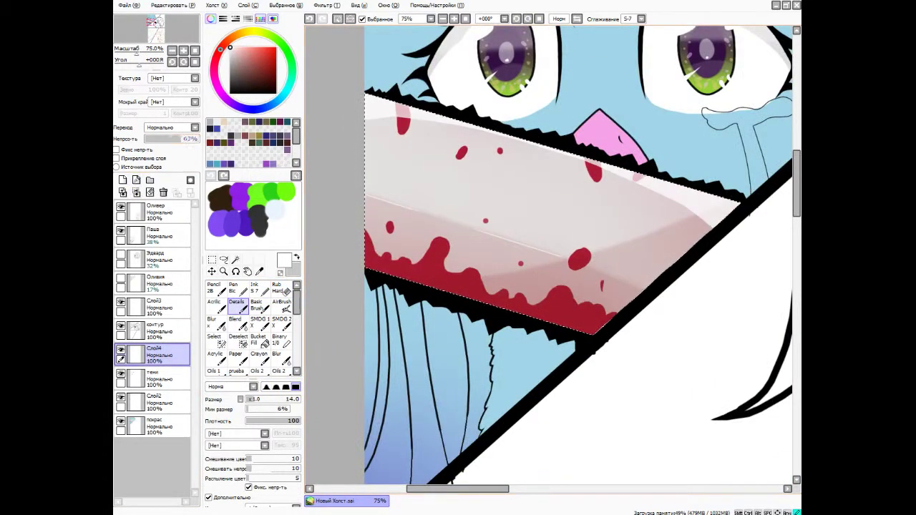
Draw a thin translucent white line along the blade's lower edge on a linework layer.
key("Page_Up")
left_click(136, 180)
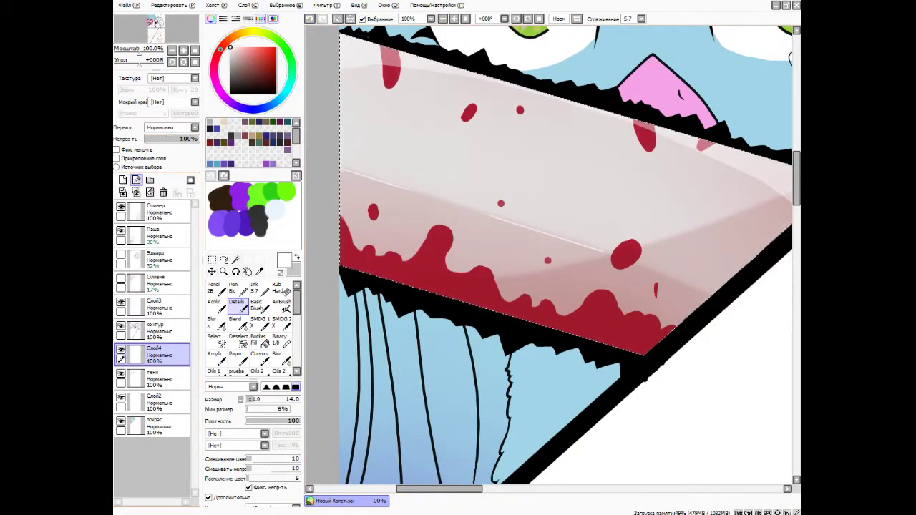
key("ctrl+z")
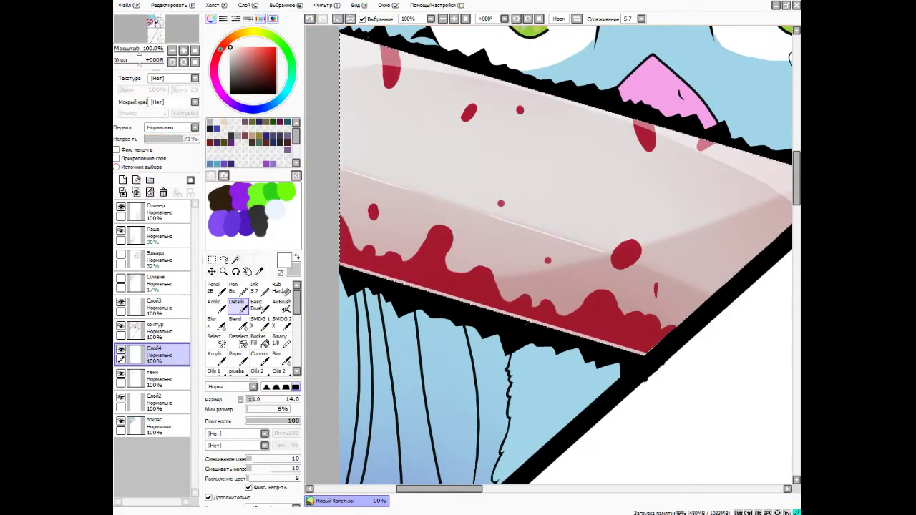
Paint diagonal white glare stripes across the blade with the Ink brush, make them translucent and merge them into the тени layer.
key("Page_Down")
key("Page_Down")
key("Page_Up")
left_click_drag(430, 329, 501, 194)
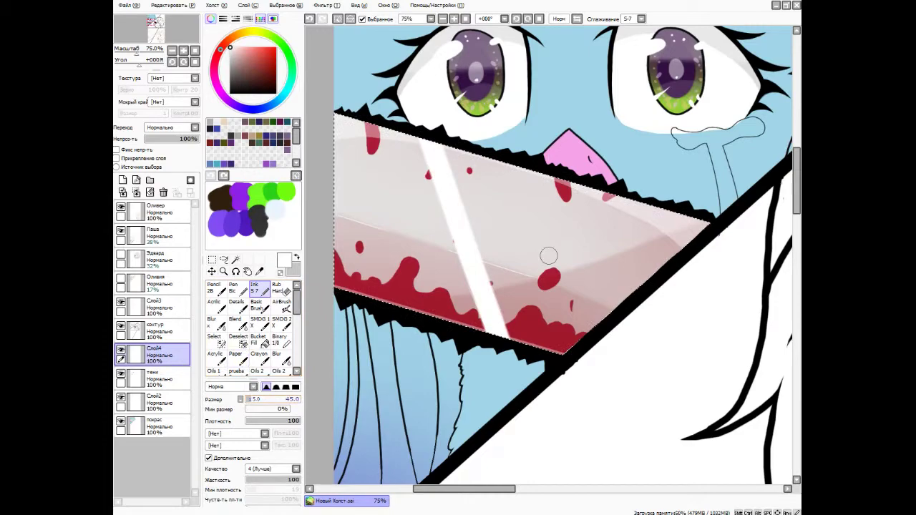
left_click_drag(515, 322, 580, 201)
left_click_drag(386, 307, 433, 214)
key("Page_Down")
key("Page_Down")
key("Page_Up")
key("ctrl+e")
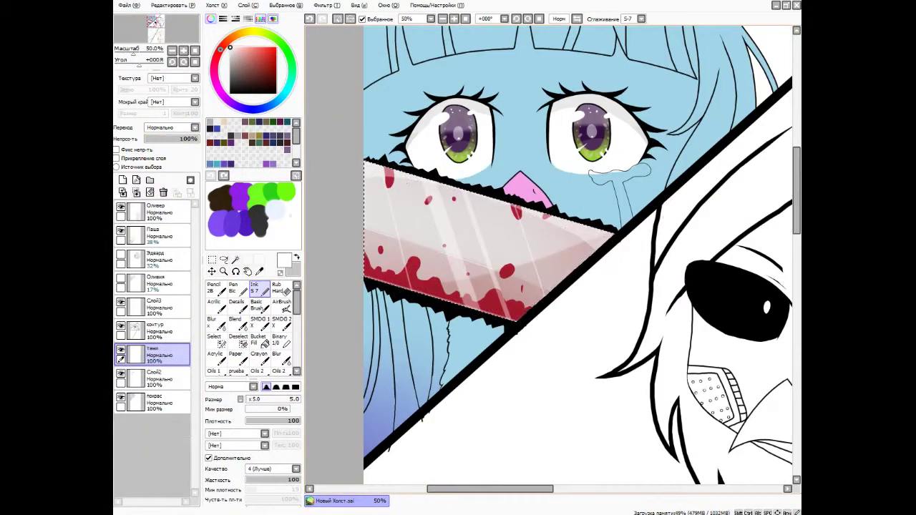
Select the beak's interior and paint a purple shadow along its right and lower edges on a new layer.
key("Page_Down")
key("Page_Up")
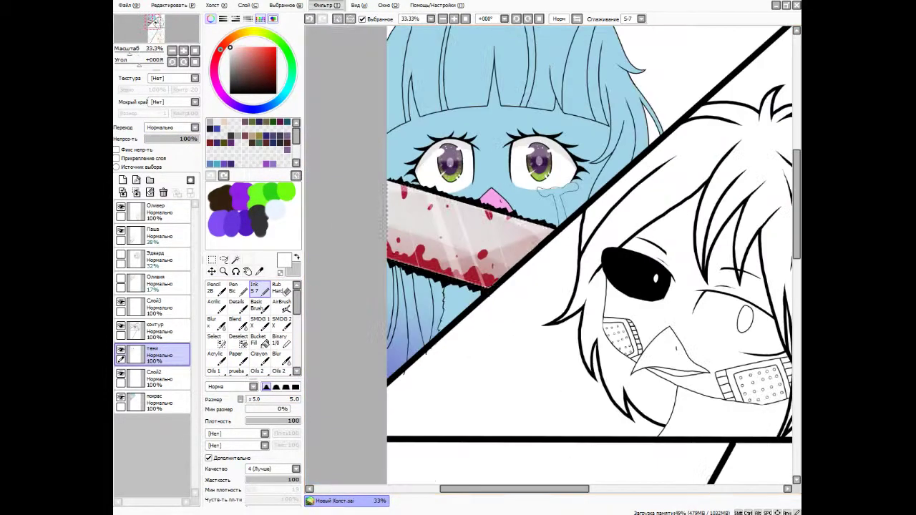
key("ctrl+shift+n")
key("Page_Up")
key("Page_Up")
key("Page_Up")
key("Page_Up")
key("Page_Up")
key("Page_Up")
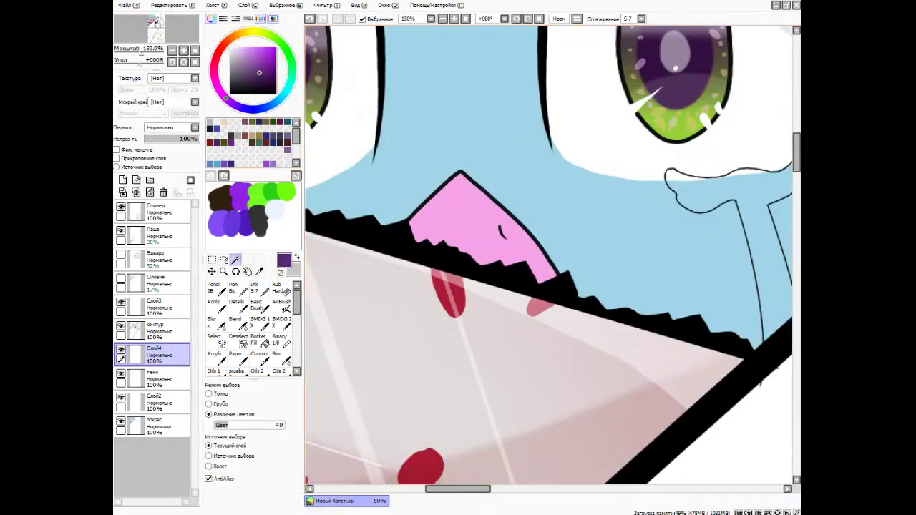
key("Page_Up")
key("Page_Up")
key("Page_Up")
mouse_move(359, 237)
left_mouse_down()
mouse_move(498, 280)
mouse_move(675, 315)
left_mouse_up()
left_click_drag(345, 215, 489, 69)
key("Page_Down")
key("Page_Down")
key("Page_Down")
key("Page_Up")
key("Page_Up")
key("Page_Up")
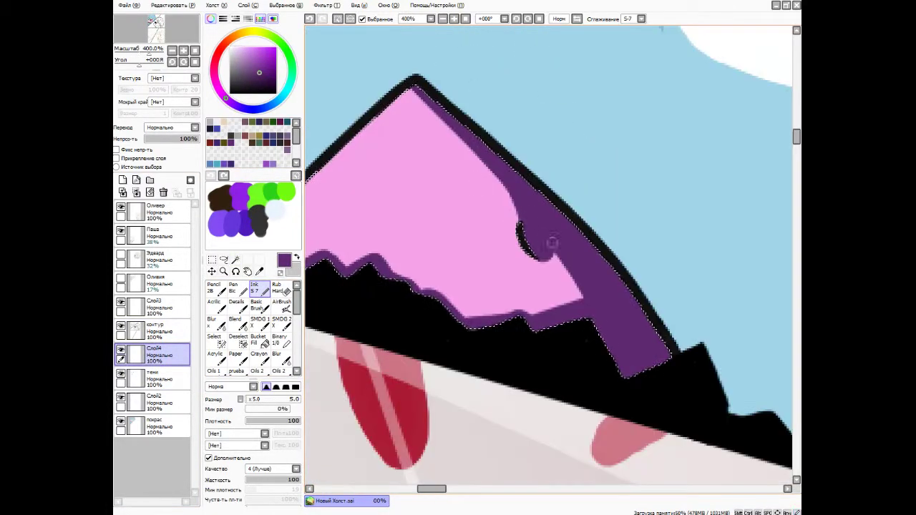
Set the beak shadow to 34% opacity and add a deeper second shadow at its right side at 21% opacity.
key("Page_Down")
left_click(164, 138)
key("ctrl+shift+n")
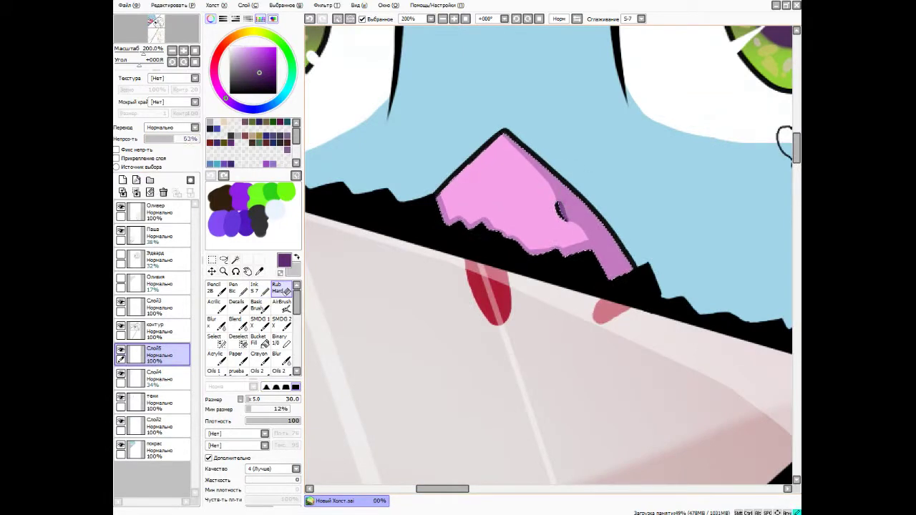
left_click(136, 192)
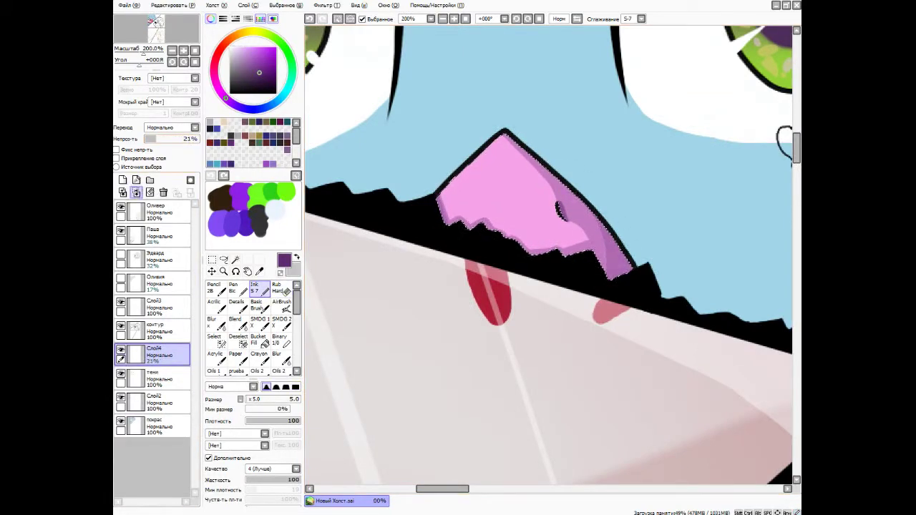
Paint the beak's right half dark violet on its own layer and soften the transition with the size 125 Blur brush.
left_click_drag(548, 258, 529, 285)
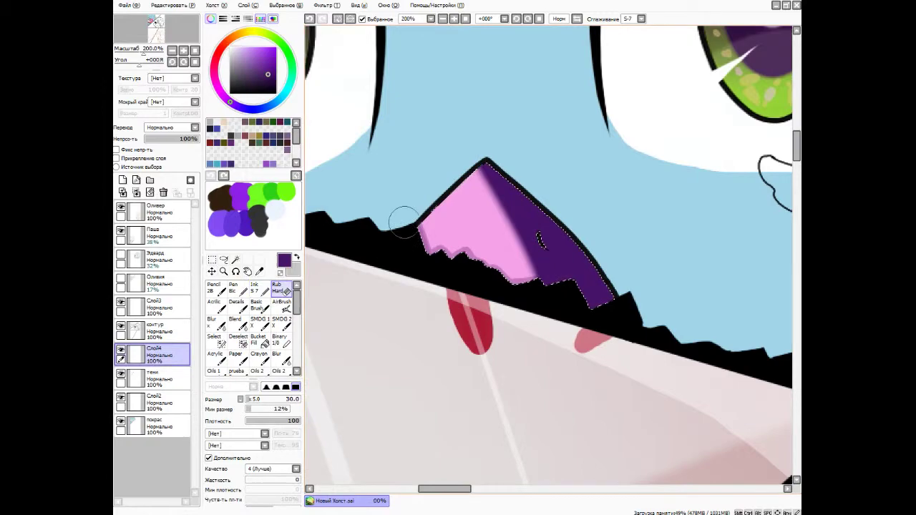
left_click(281, 358)
left_click_drag(458, 214, 573, 271)
Add a soft pale yellow glow to the beak's left side on a new layer and merge the beak shading into тени.
key("ctrl+shift+n")
left_click(245, 48)
key("ctrl+e")
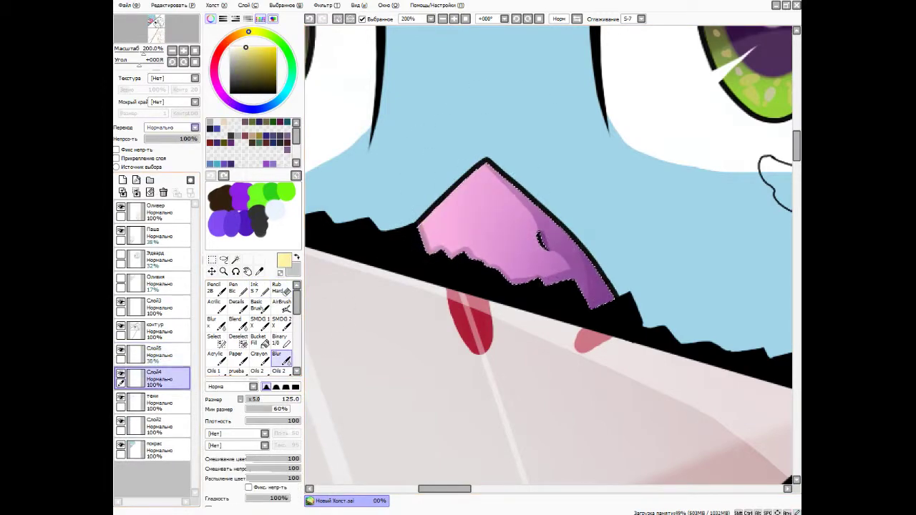
key("ctrl+e")
Select the face's skin area between the fringe, eyes and blade using the контур layer.
scroll(365, 202, "down", 4)
scroll(573, 258, "up", 3)
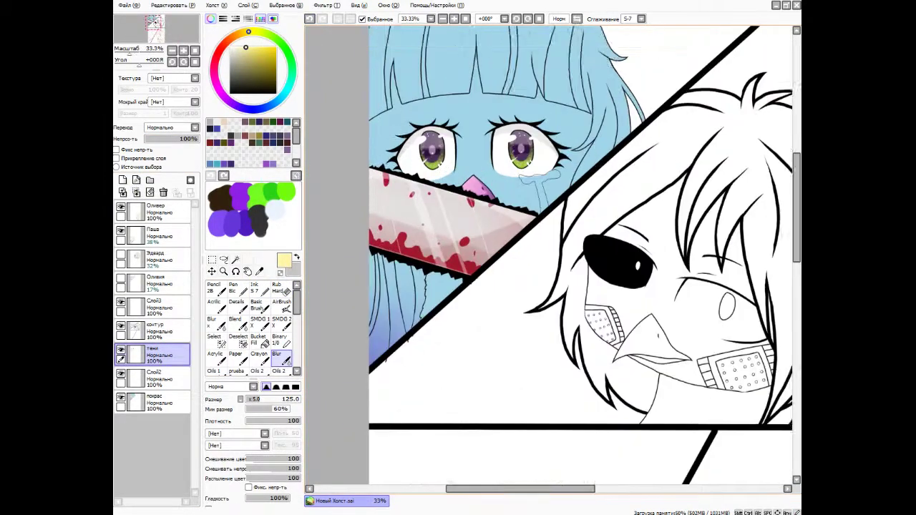
key("s")
key("Page_Up")
key("w")
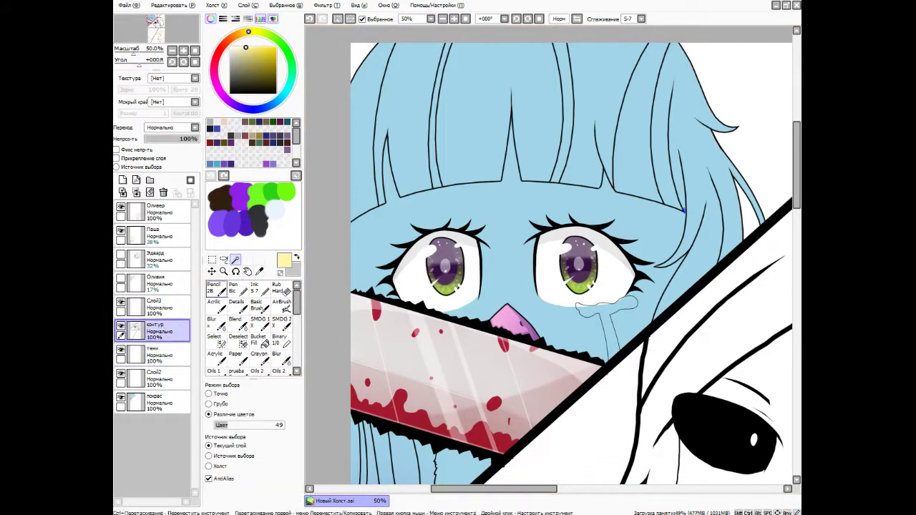
key("Page_Down")
key("Page_Down")
key("Page_Down")
key("Page_Up")
key("n")
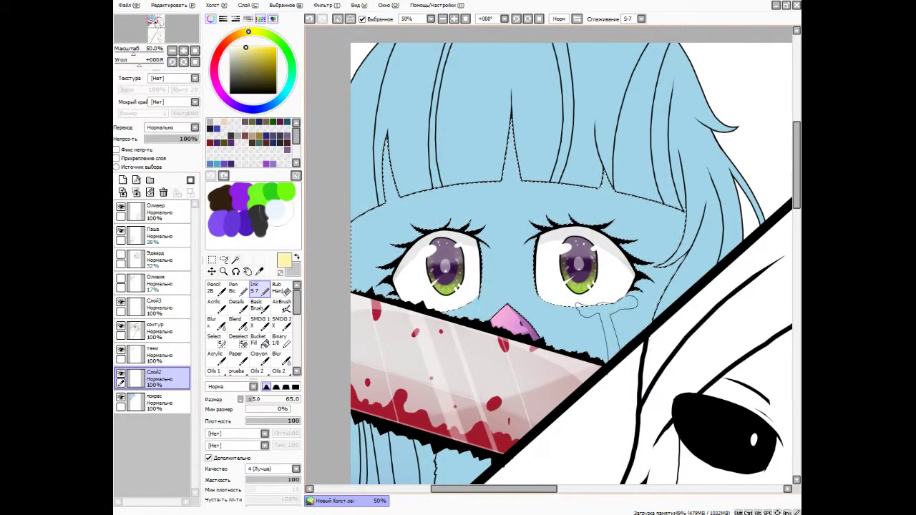
Paint a dark violet shadow under the fringe and along the face's edge on new layers above тени, at 39% opacity.
key("Page_Up")
key("ctrl+shift+n")
left_click_drag(387, 193, 615, 217)
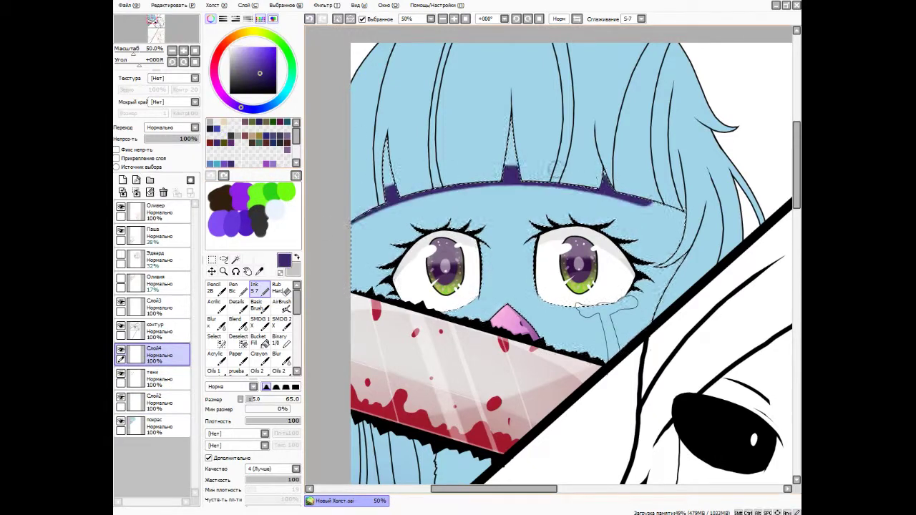
key("ctrl+shift+n")
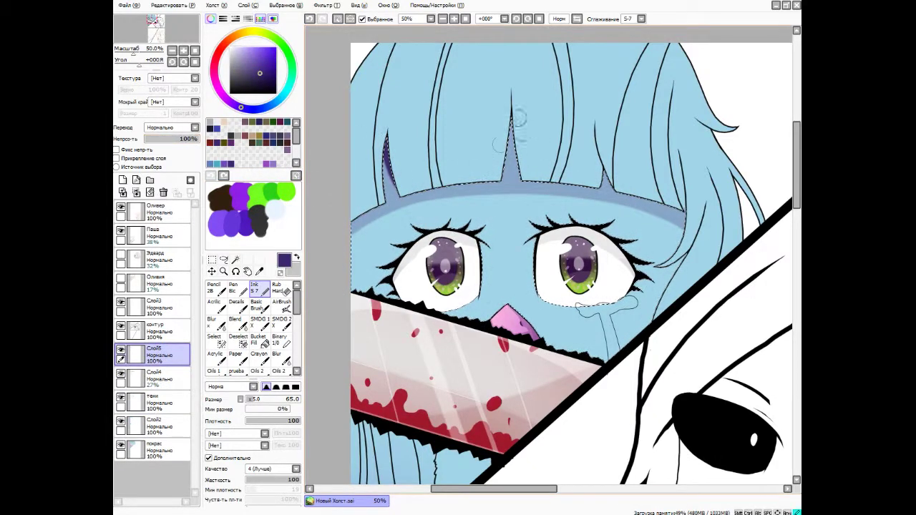
key("ctrl+z")
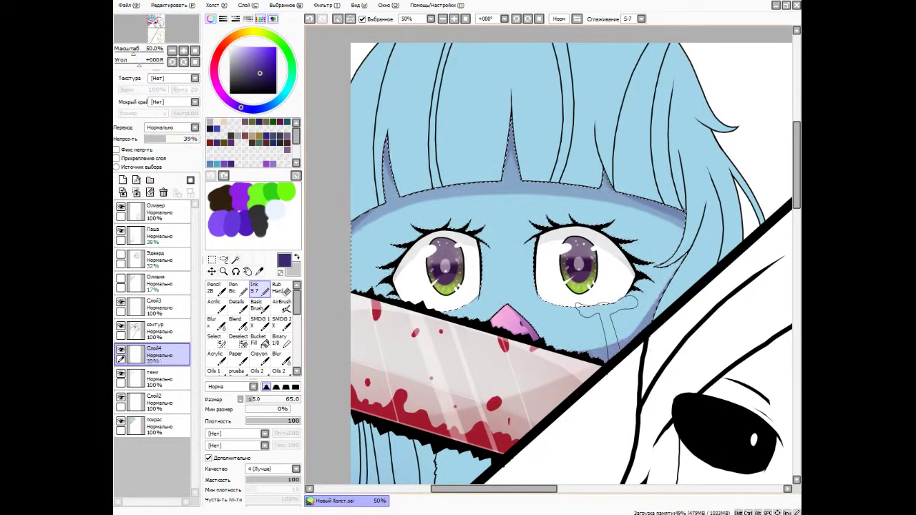
Shade the small gap under the hair tip beside the right eye with the Details brush and merge the shadow into тени.
scroll(785, 218, "up", 3)
left_click_drag(565, 279, 626, 232)
left_click(280, 357)
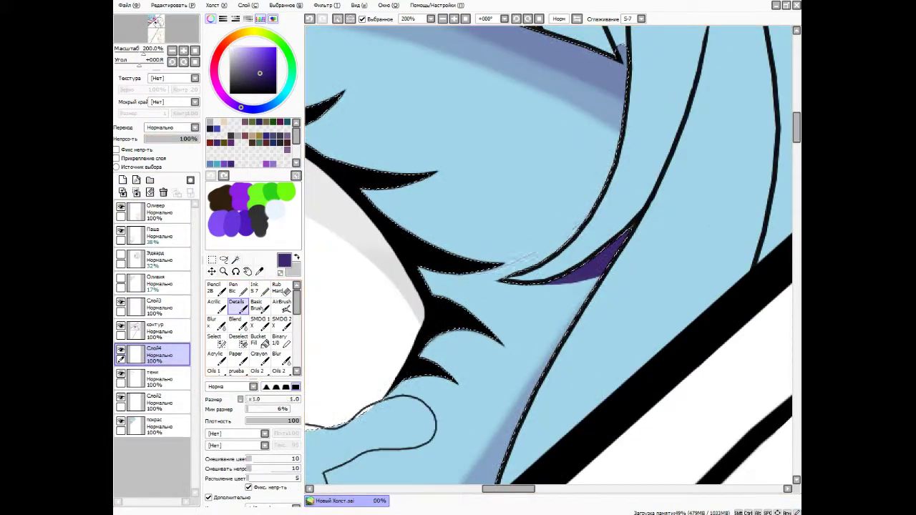
left_click(277, 289)
scroll(648, 240, "down", 4)
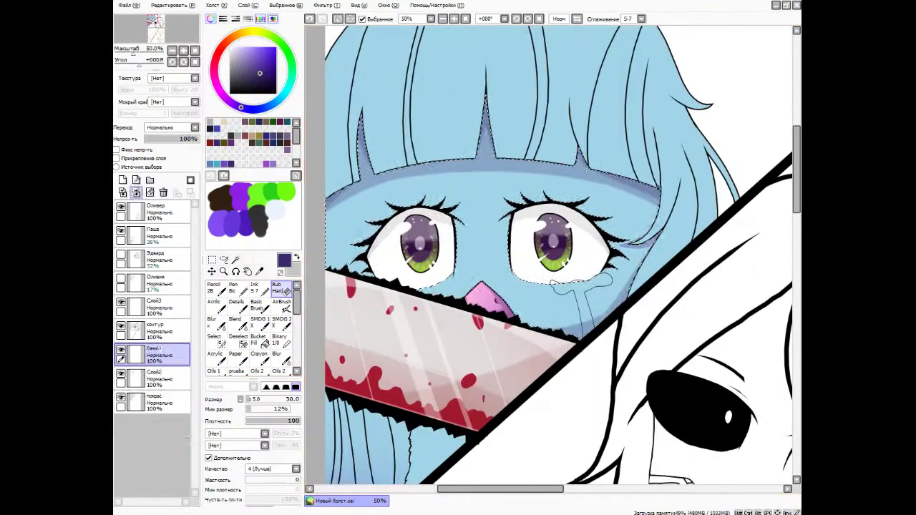
Paint a dark violet shadow around the left eye's lashes on a new layer and set the layer to 34% opacity.
left_click(194, 138)
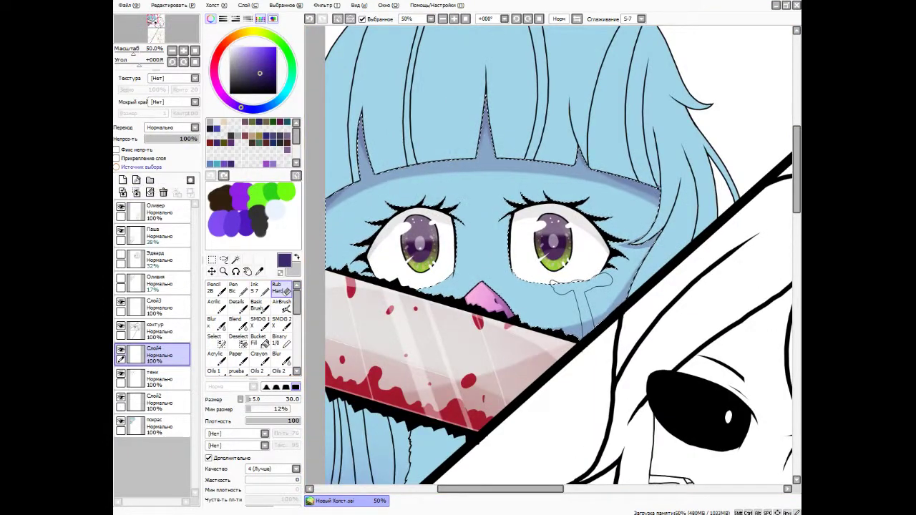
scroll(551, 257, "down", 1)
scroll(551, 258, "up", 2)
key("n")
left_click(237, 304)
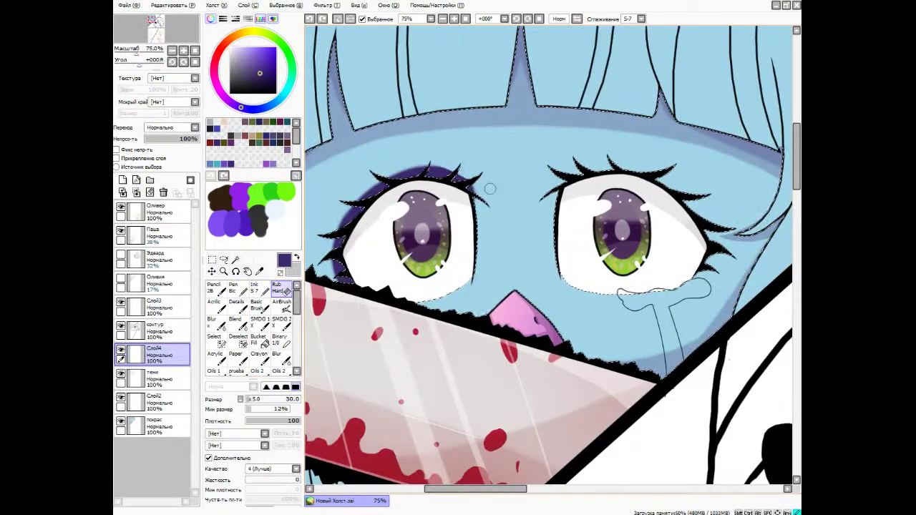
left_click(162, 139)
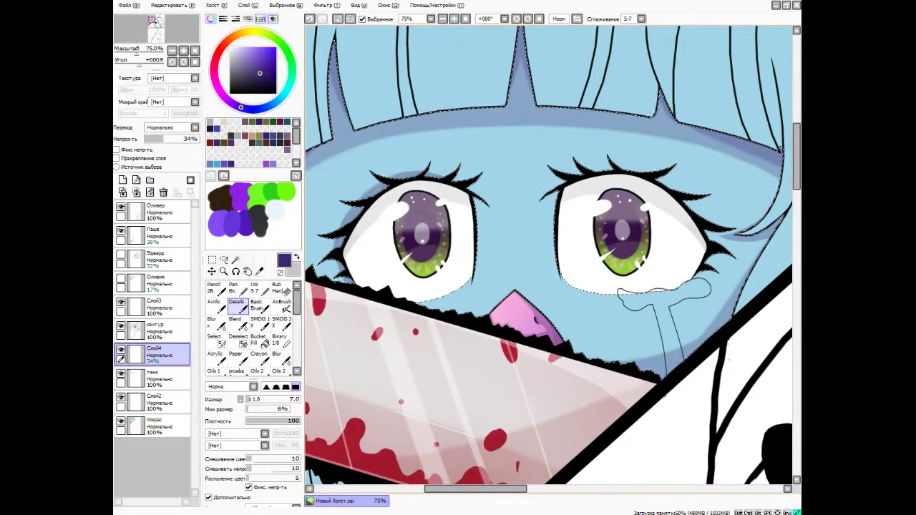
Extend the skin shadow around the right eye's lashes, the beak and the blade's upper outline with the Details brush.
scroll(551, 257, "down", 2)
scroll(551, 258, "up", 1)
scroll(554, 229, "up", 2)
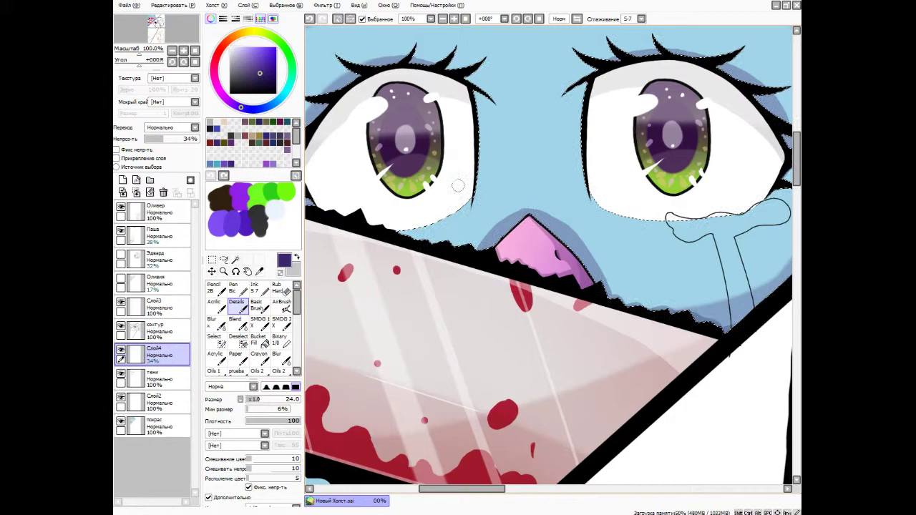
Trim the skin shadow around the beak's tip and sides with the size 30 eraser.
scroll(548, 257, "up", 2)
scroll(548, 258, "down", 3)
scroll(666, 187, "up", 3)
key("e")
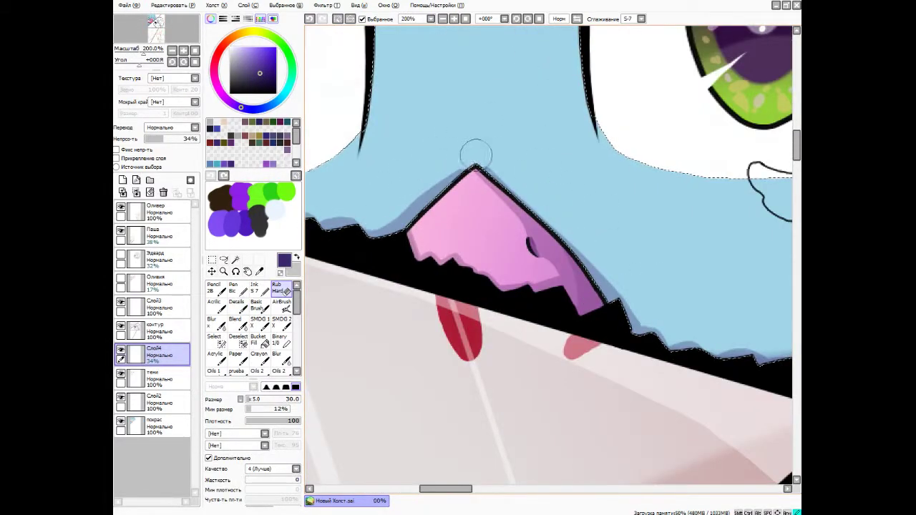
key("e")
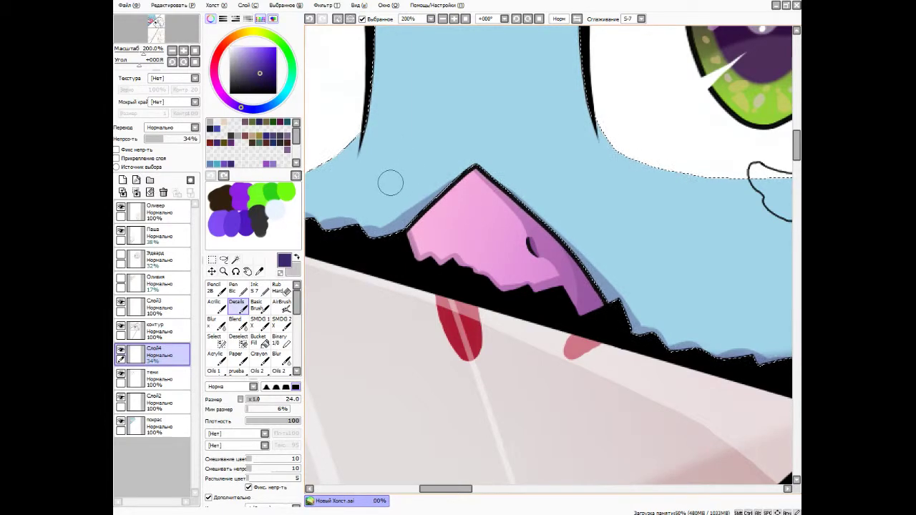
Blend a soft pink blush onto the cheek under the right eye with the size 125 Blur brush and set the layer to 51% opacity.
scroll(398, 178, "down", 6)
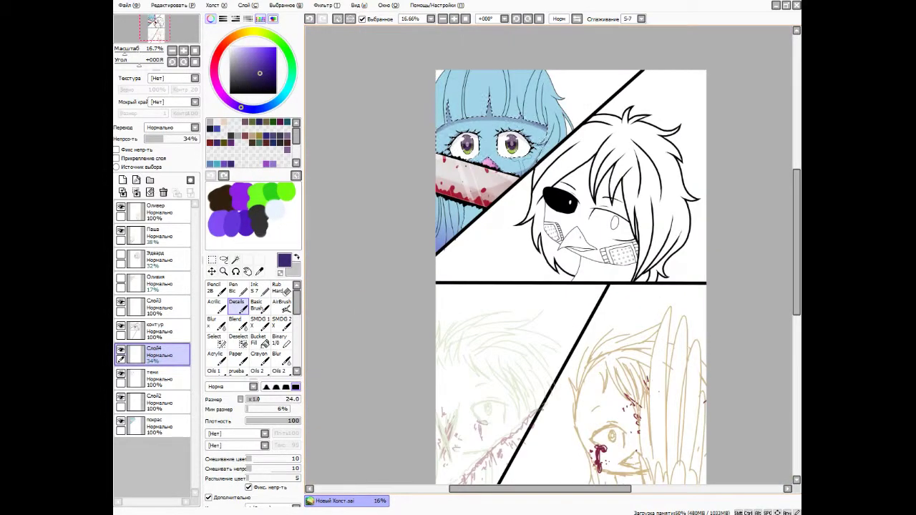
scroll(477, 114, "up", 3)
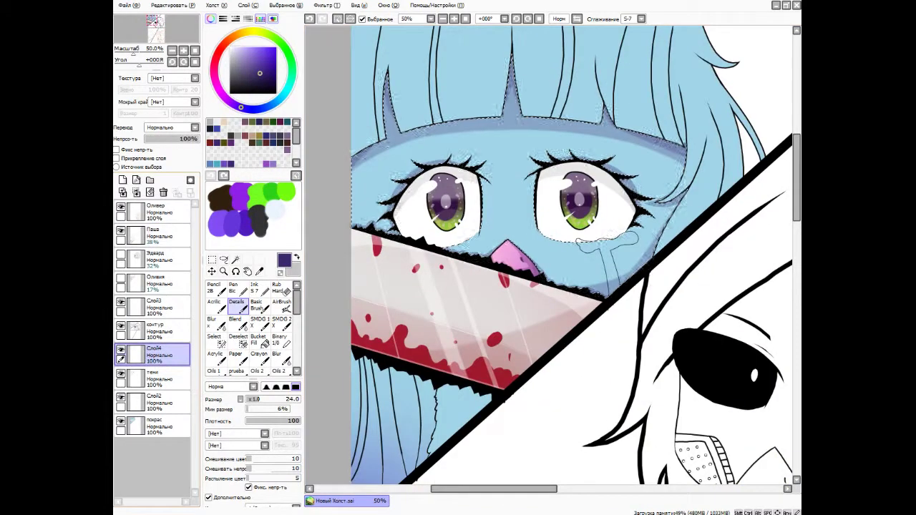
key("b")
left_click_drag(438, 241, 465, 245)
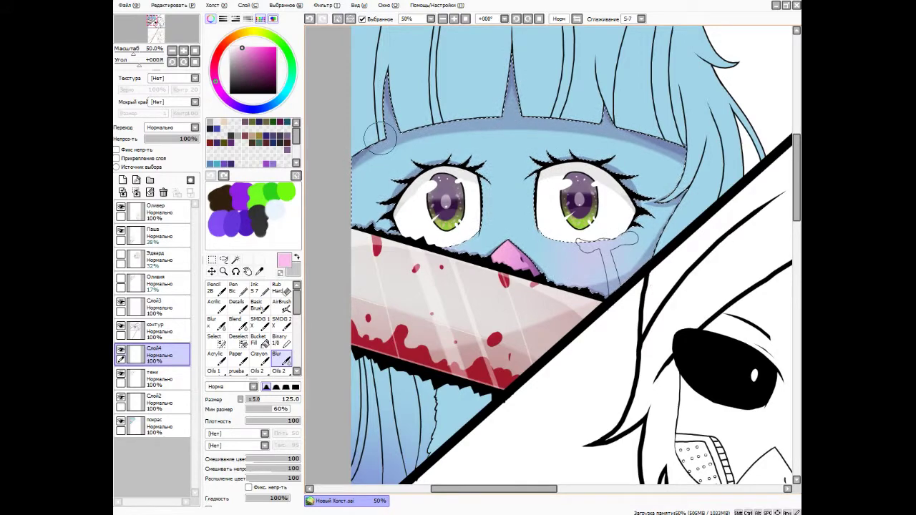
scroll(549, 256, "up", 3)
left_click(236, 304)
scroll(495, 236, "down", 3)
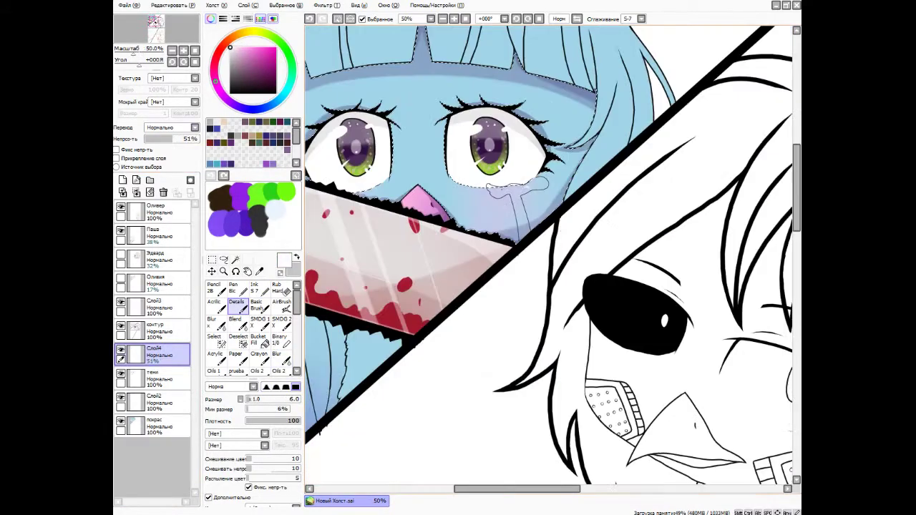
scroll(549, 256, "down", 2)
scroll(550, 255, "up", 2)
key("3")
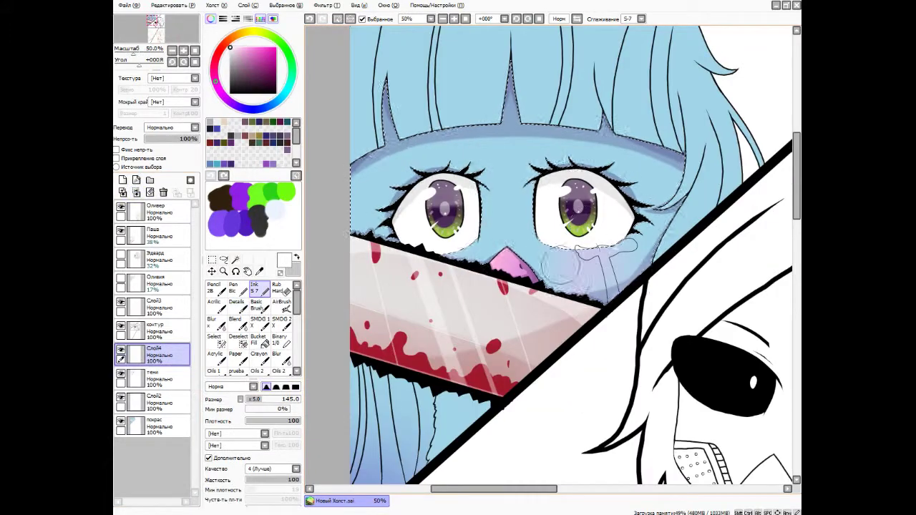
Paint a dark violet shadow under the fringe and along the face's right side, and soften it with the size 325 Blur brush.
left_click(217, 128)
left_click_drag(387, 136, 629, 272)
left_click(279, 358)
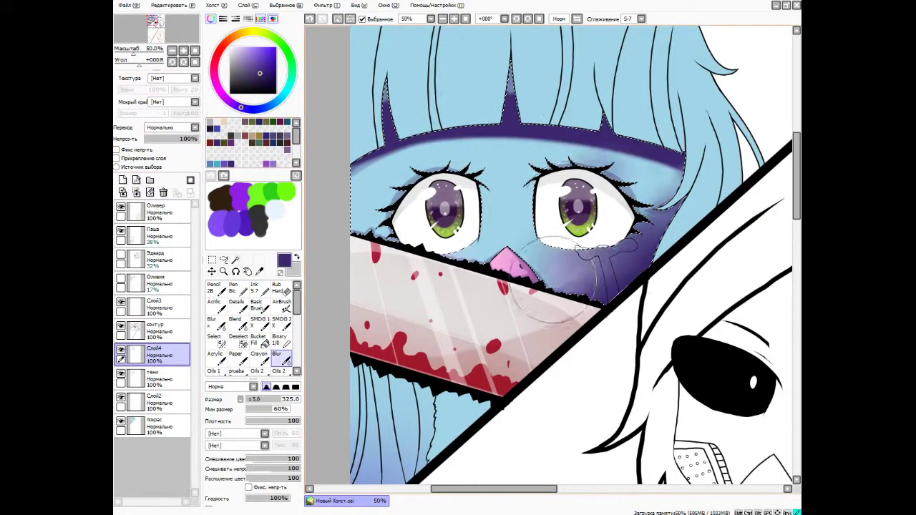
key("e")
key("e")
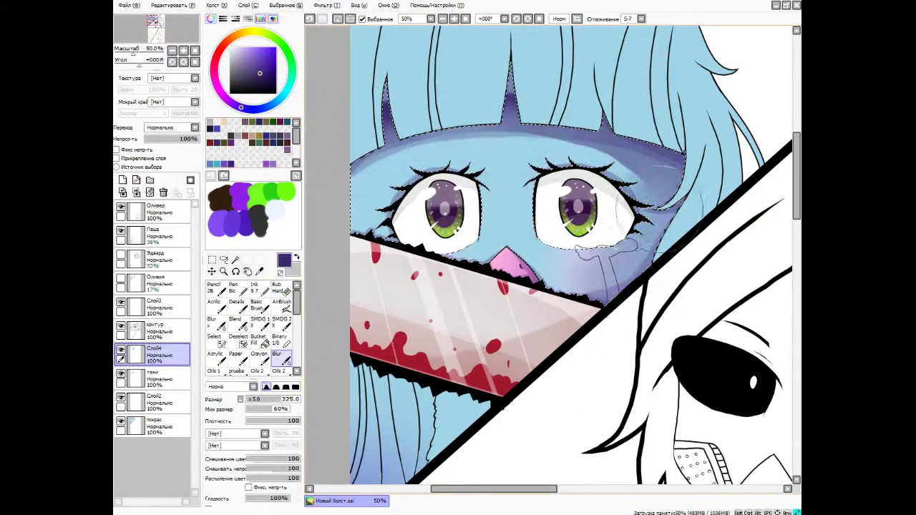
Add a faint pale yellow light to the face with the size 325 Blur brush and clear the selection.
scroll(491, 137, "down", 3)
scroll(491, 137, "up", 3)
scroll(374, 67, "down", 3)
scroll(374, 67, "up", 3)
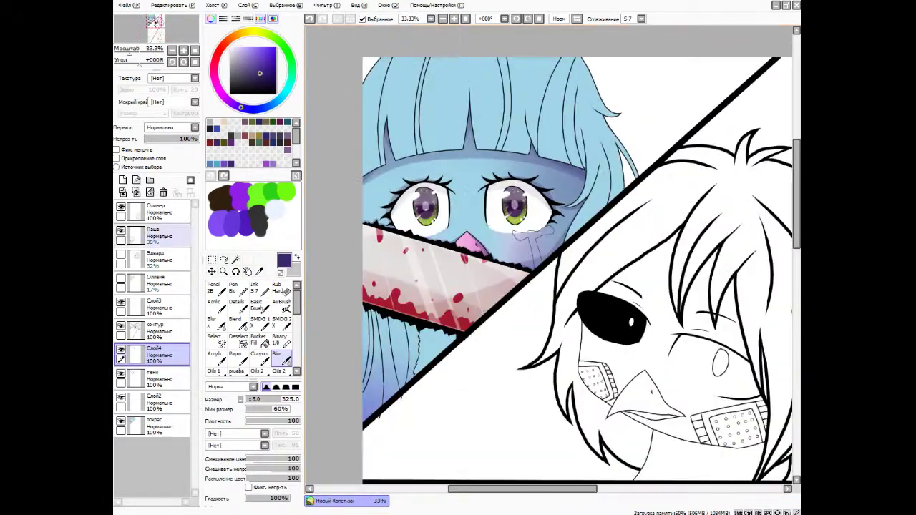
left_click(376, 140, "alt")
scroll(422, 71, "down", 3)
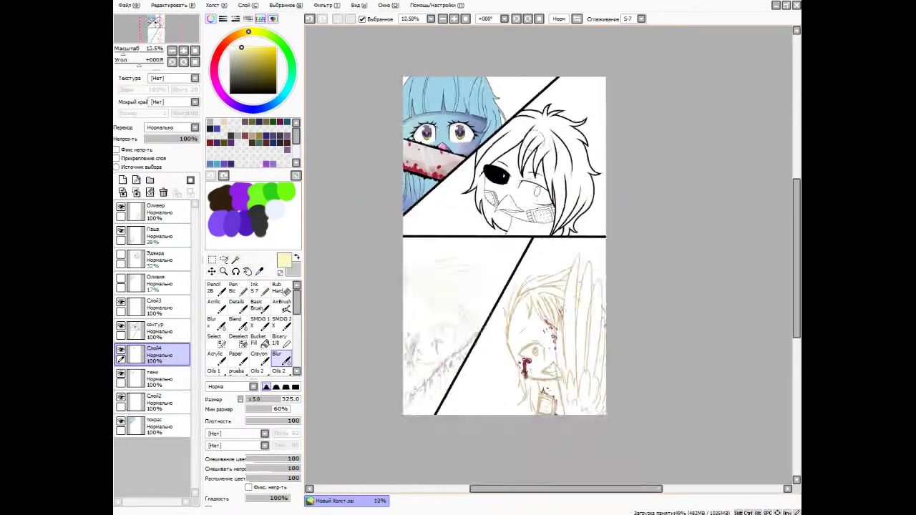
scroll(422, 72, "up", 3)
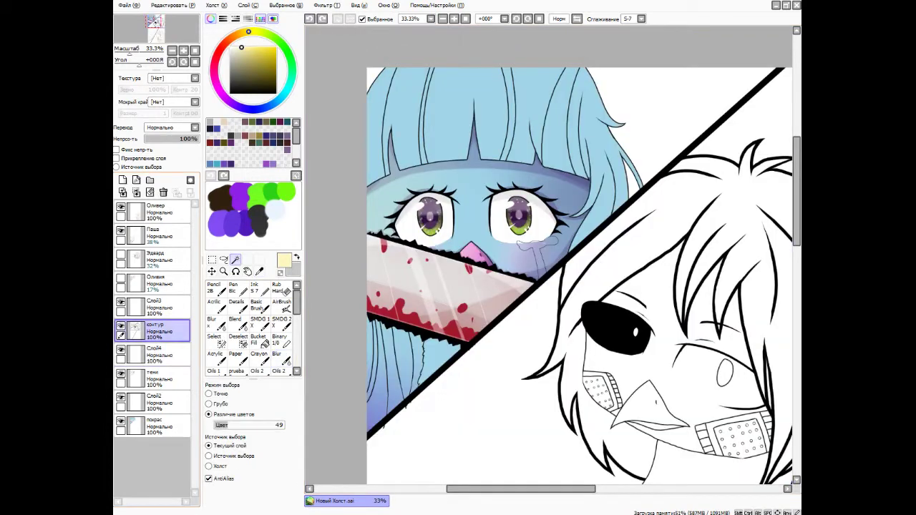
Shade the jagged upper edge and right corner of the neck patch under the blade in dark violet with the Details and Blur brushes.
left_click(236, 306)
left_click(430, 347, "alt")
scroll(418, 386, "up", 4)
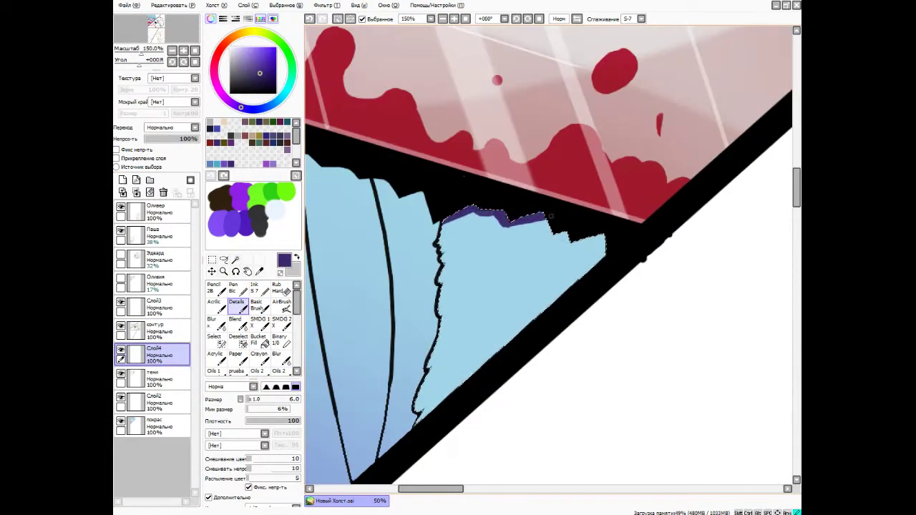
key("b")
mouse_move(565, 236)
left_mouse_down()
mouse_move(593, 265)
mouse_move(550, 300)
mouse_move(536, 286)
left_mouse_up()
key("n")
mouse_move(543, 244)
left_mouse_down()
mouse_move(501, 322)
mouse_move(572, 258)
mouse_move(515, 315)
left_mouse_up()
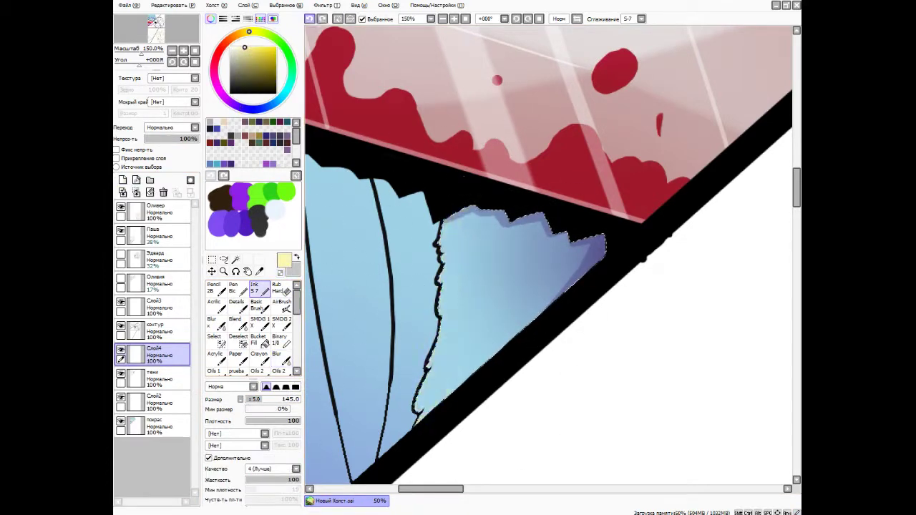
Blend a soft pale yellow glow into the lower part of the neck patch with the Blur brush.
left_click_drag(429, 237, 422, 386)
key("b")
left_click_drag(437, 301, 460, 337)
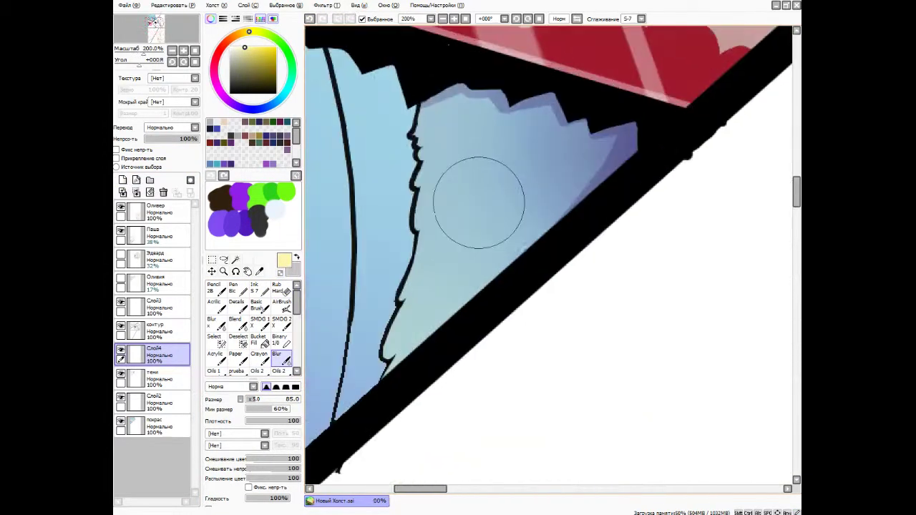
Draw a small curved dark violet fluff mark on the neck at 67% layer opacity and soften its underside with the size 10 Blur brush.
left_click_drag(444, 164, 499, 184)
key("e")
key("n")
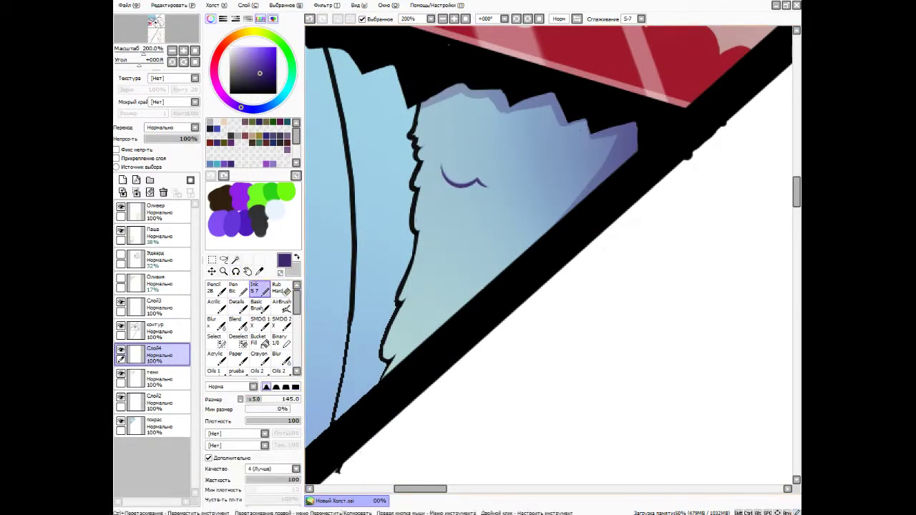
scroll(485, 158, "up", 2)
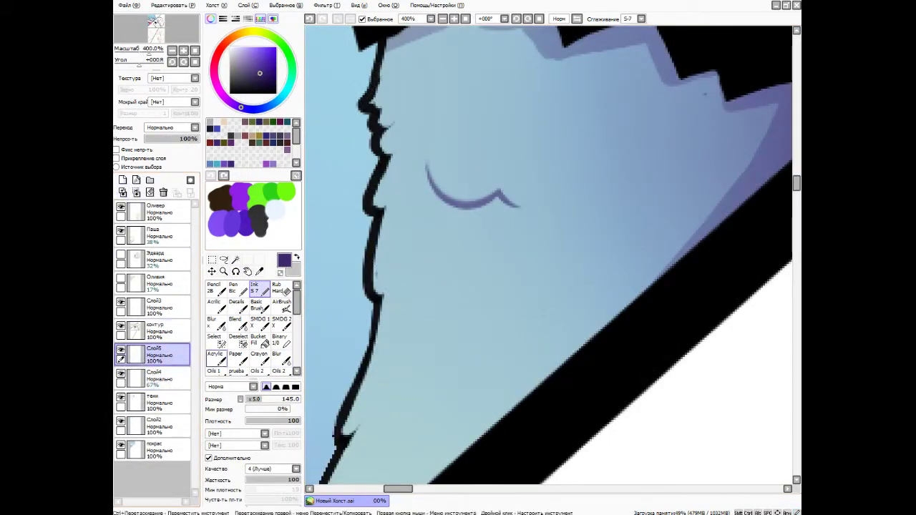
key("b")
mouse_move(422, 175)
left_mouse_down()
mouse_move(473, 216)
mouse_move(519, 214)
left_mouse_up()
scroll(519, 215, "down", 2)
scroll(493, 190, "up", 3)
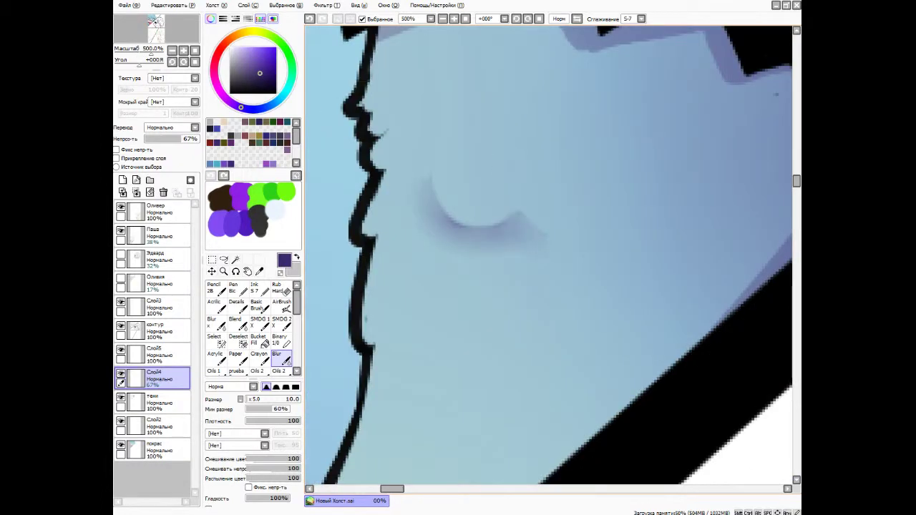
key("e")
key("l")
Place two copies of the fluff mark, one beside it and one at the neck's left edge, and set them to 62% opacity.
left_click_drag(429, 109, 469, 221)
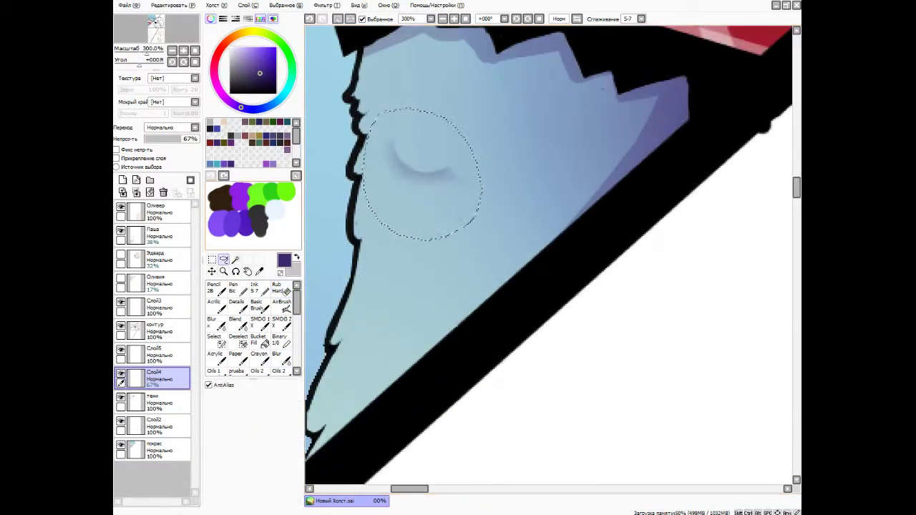
key("ctrl+c")
key("ctrl+v")
key("ctrl+t")
mouse_move(429, 161)
left_mouse_down()
mouse_move(480, 237)
mouse_move(494, 170)
left_mouse_up()
key("Return")
key("ctrl+v")
key("ctrl+t")
left_click_drag(429, 163, 380, 255)
key("Return")
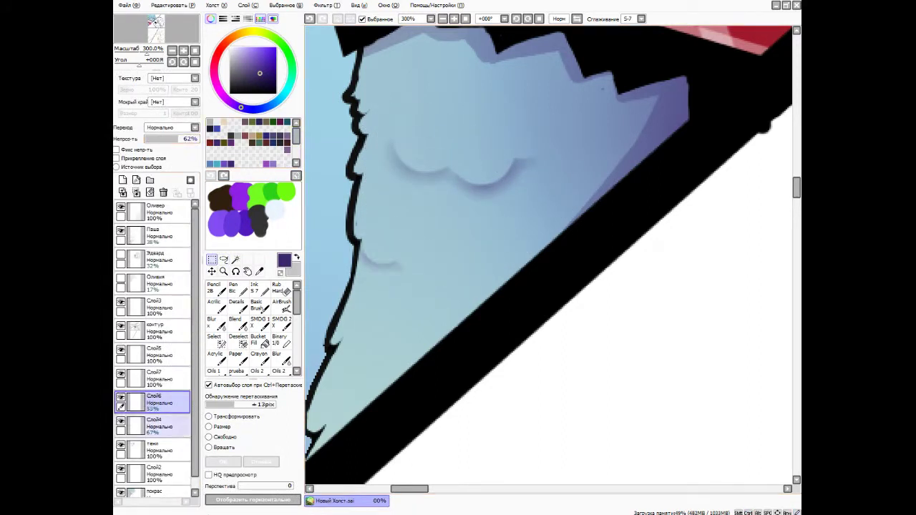
left_click(161, 378)
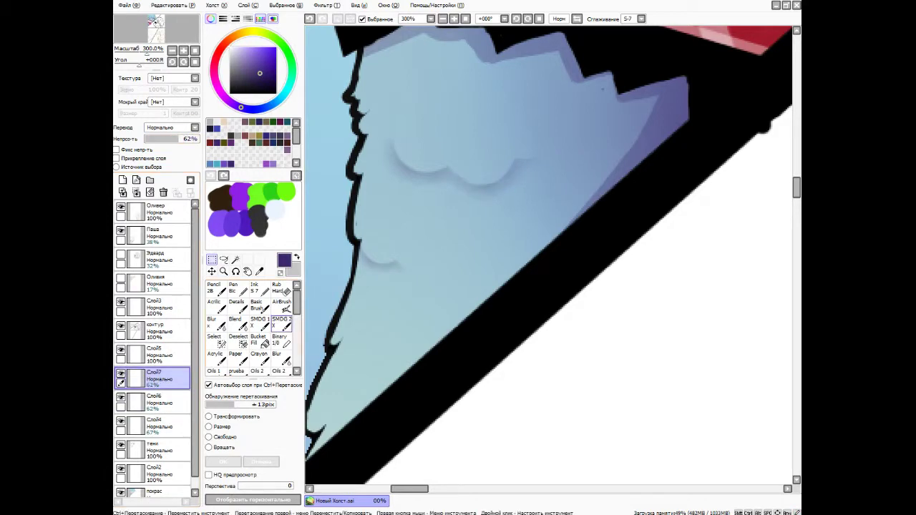
Place two more fluff mark copies along the neck's lower diagonal edge and set their layers to 62% opacity.
scroll(548, 255, "down", 1)
mouse_move(430, 123)
left_mouse_down()
mouse_move(551, 207)
mouse_move(487, 322)
left_mouse_up()
key("ctrl+t")
key("Return")
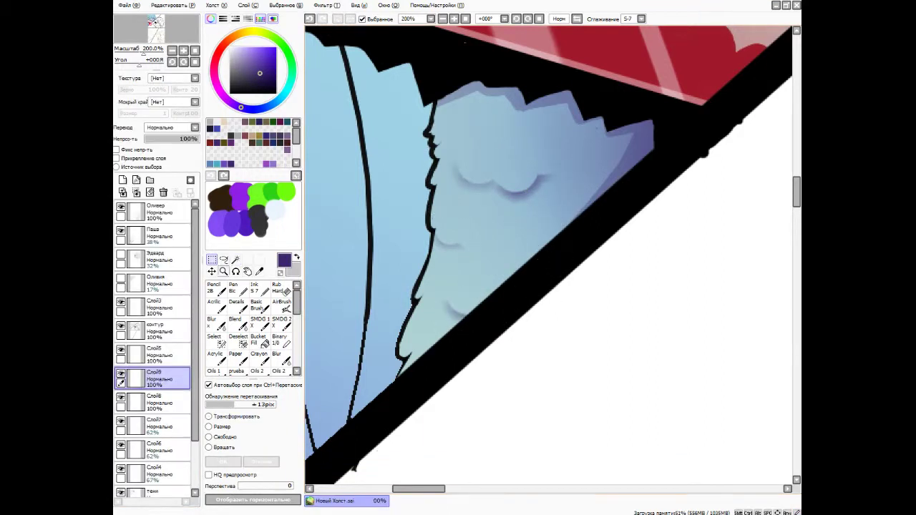
double_click(154, 373)
key("Return")
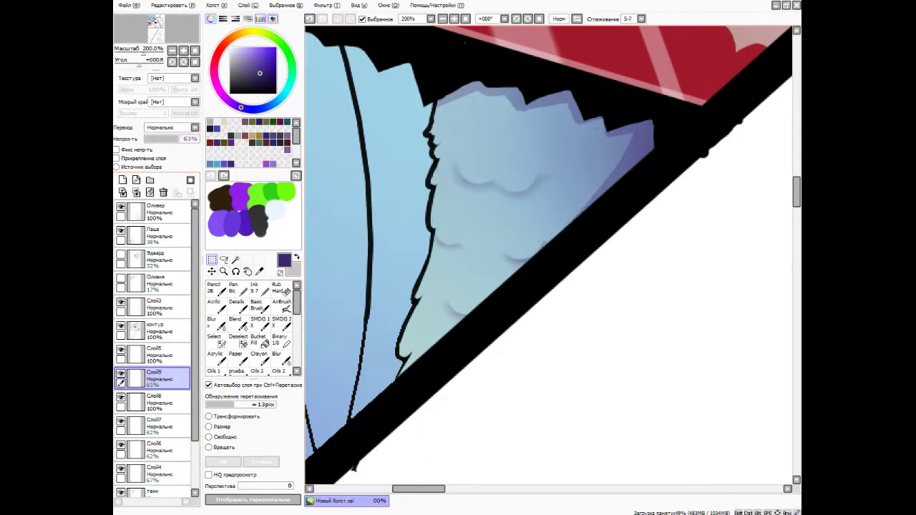
left_click(154, 401)
left_click(154, 354)
Merge the fluff mark layers into тени and make контур the active layer.
scroll(548, 258, "down", 5)
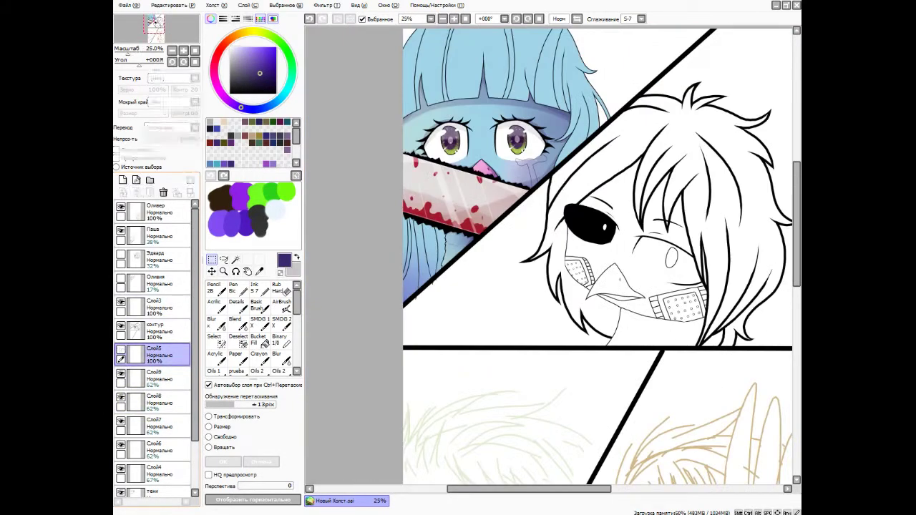
scroll(548, 257, "up", 4)
scroll(548, 258, "down", 4)
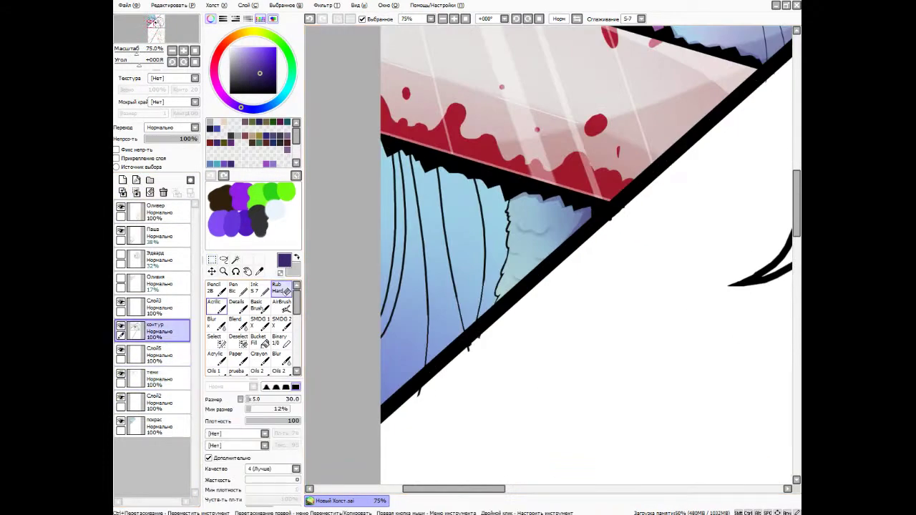
Paint hard-edged dark violet shadows along the ends and right side of the hair strand beside the neck with the size 30 Ink brush.
left_click(255, 288)
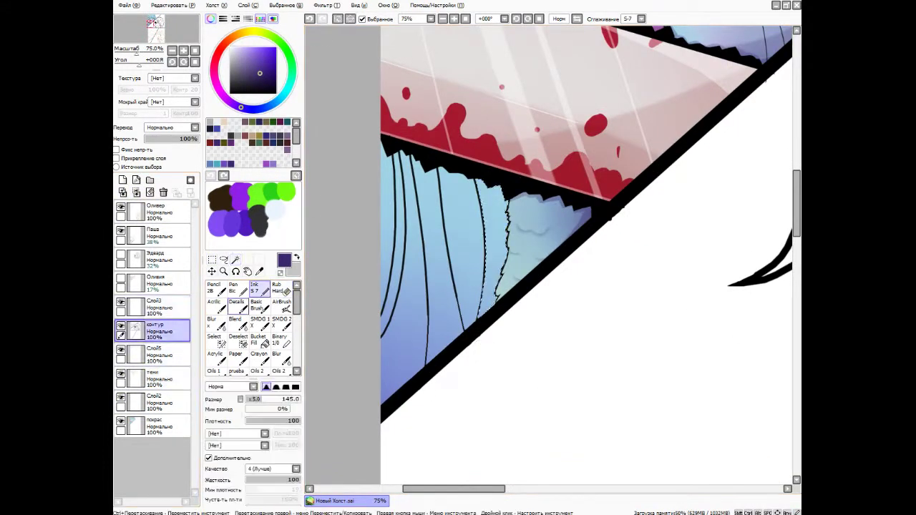
left_click(154, 354)
mouse_move(483, 181)
left_mouse_down()
mouse_move(491, 192)
mouse_move(470, 239)
left_mouse_up()
scroll(306, 203, "up", 2)
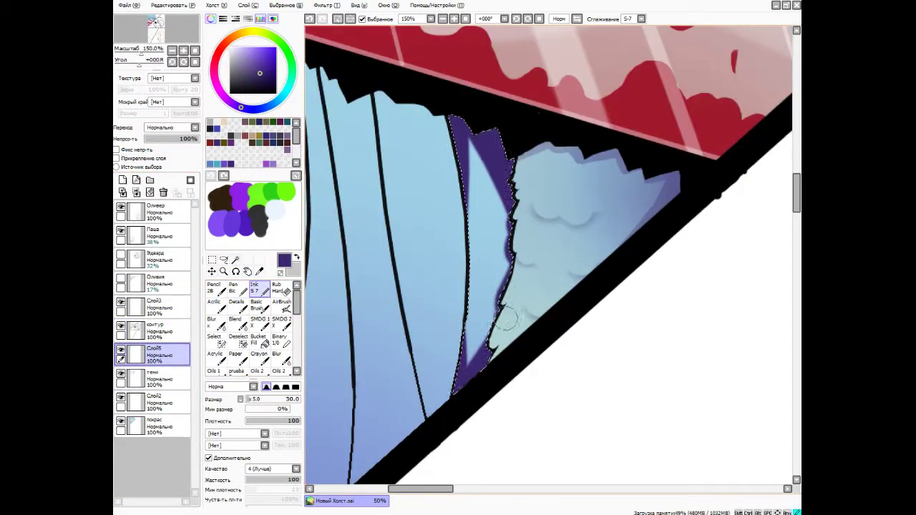
Set the hard shadow layer to 32% opacity and blend soft violet shadows at the strand's ends on a new layer with the Blur brush.
left_click(122, 179)
left_click(278, 356)
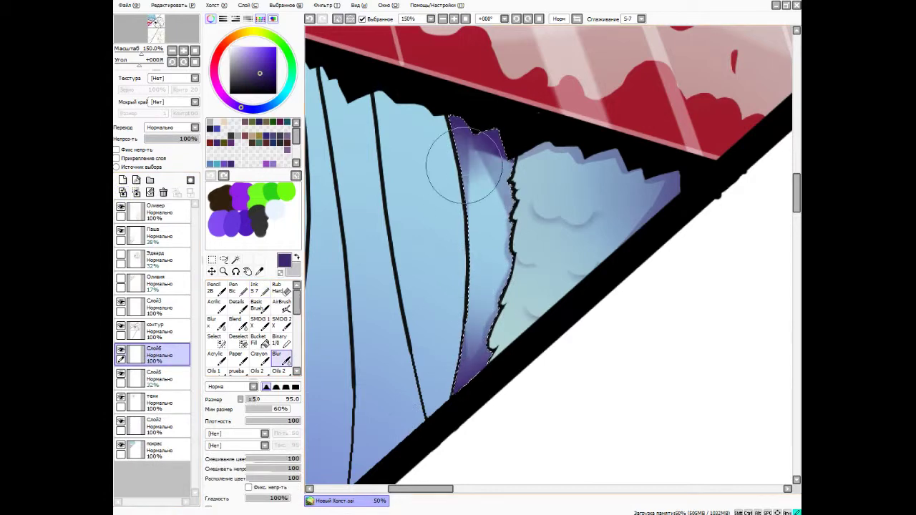
scroll(464, 166, "down", 6)
Rename the hard shadow layer чёткие тени and the soft shadow layer размытые тени.
left_click(154, 374)
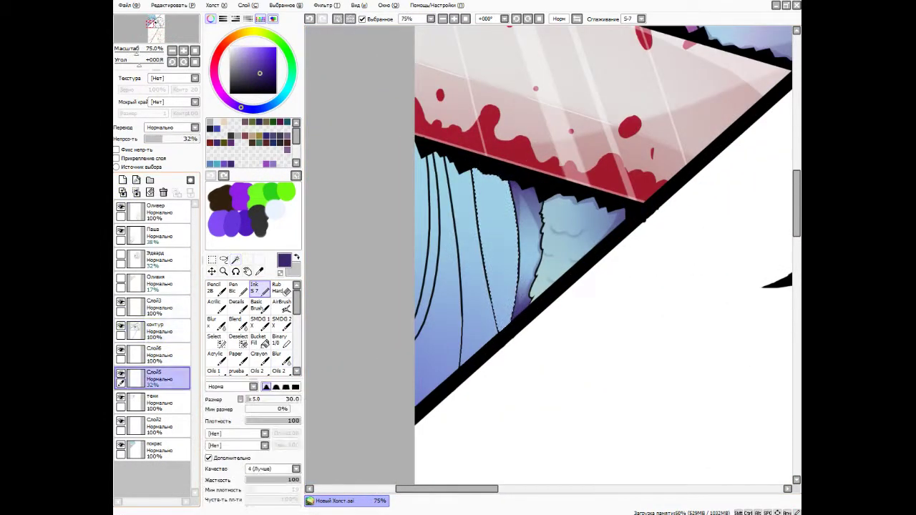
double_click(154, 374)
type("четкие тени")
key("Return")
double_click(154, 351)
type("размытые тени")
key("Return")
left_click(153, 374)
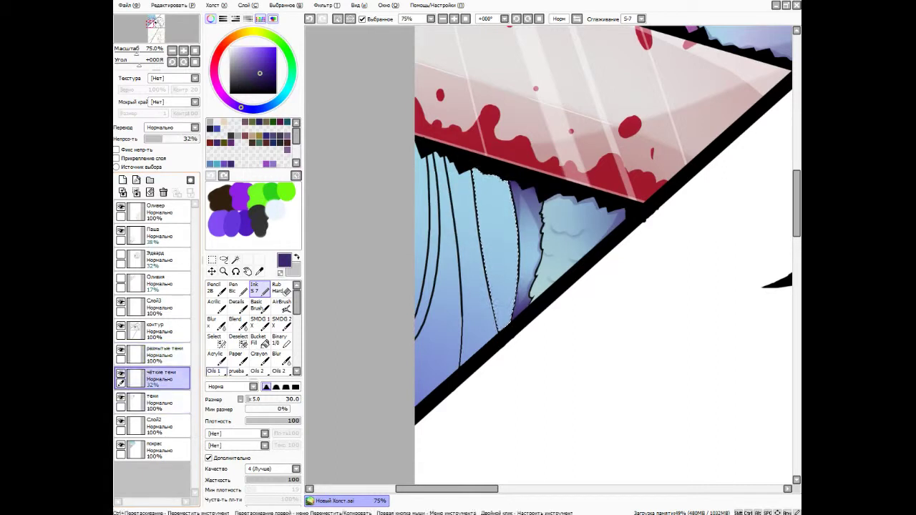
Paint pointed shadows at both ends of the second hair strand on чёткие тени with the Details brush and trim them with the eraser.
key("ctrl+plus")
left_click(236, 306)
key("e")
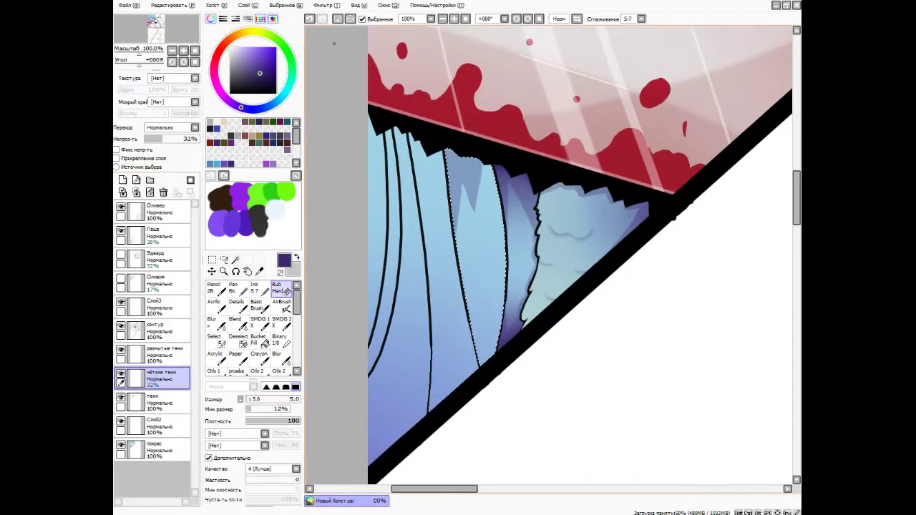
key("e")
mouse_move(489, 343)
left_mouse_down()
mouse_move(478, 318)
mouse_move(480, 351)
left_mouse_up()
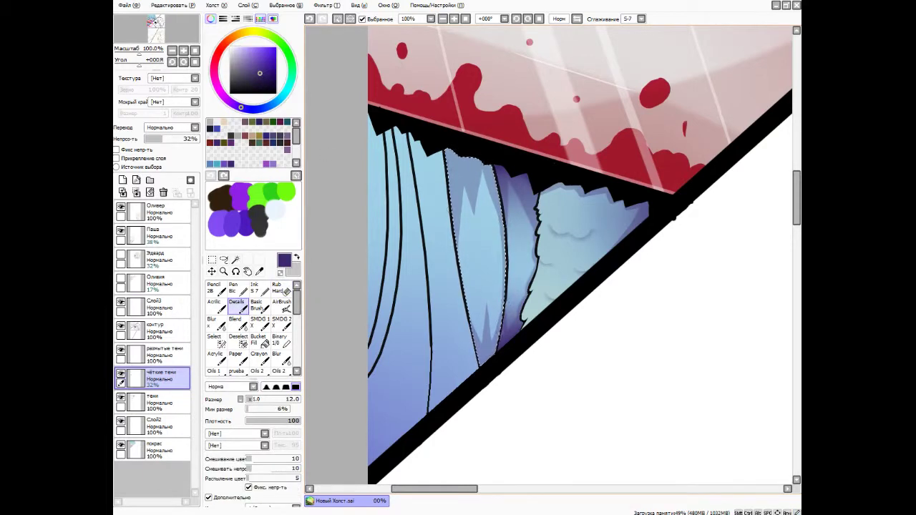
Blend soft violet shadows over both ends of the second hair strand on размытые тени with the size 95 Blur brush.
key("alt+bracketright")
left_click(281, 357)
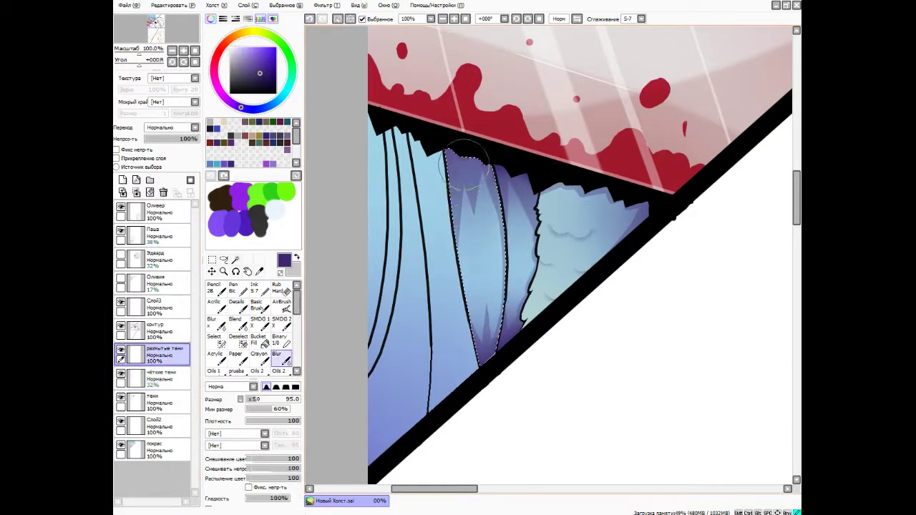
scroll(429, 184, "down", 3)
scroll(429, 185, "up", 2)
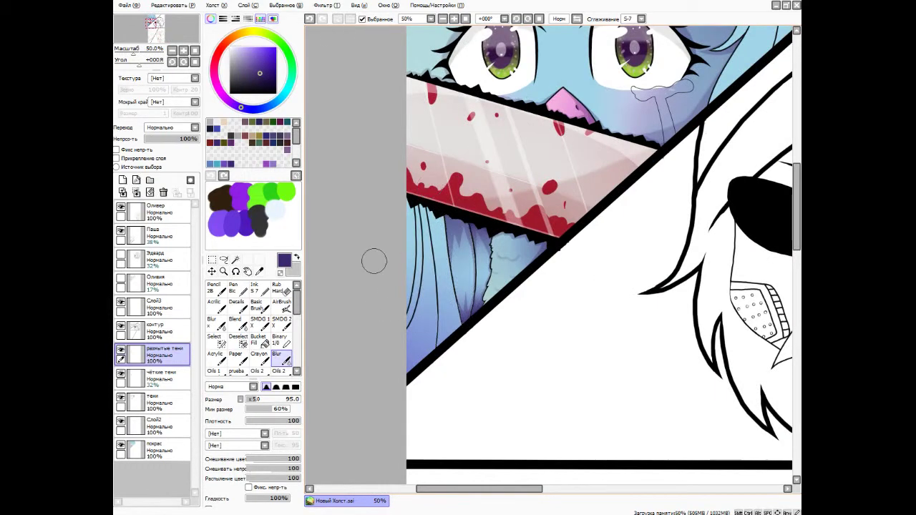
Paint pointed shadows at both ends of the third hair strand on чёткие тени with the size 30 Ink brush.
key("n")
key("alt+bracketleft")
scroll(426, 260, "up", 1)
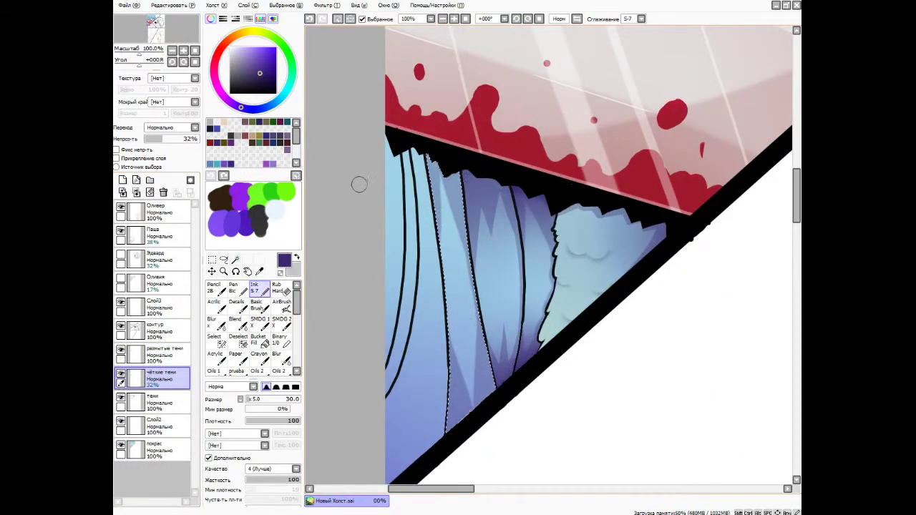
Blend soft violet shadows over the ends of the third hair strand on размытые тени with the Blur brush.
key("alt+bracketright")
key("e")
mouse_move(451, 329)
left_mouse_down()
mouse_move(454, 374)
mouse_move(468, 321)
left_mouse_up()
key("b")
scroll(429, 282, "down", 3)
scroll(429, 282, "up", 2)
Shade the ends of the fourth lower hair strand with sharp Ink shadows on чёткие тени and soft violet Blur shadows on размытые тени.
key("n")
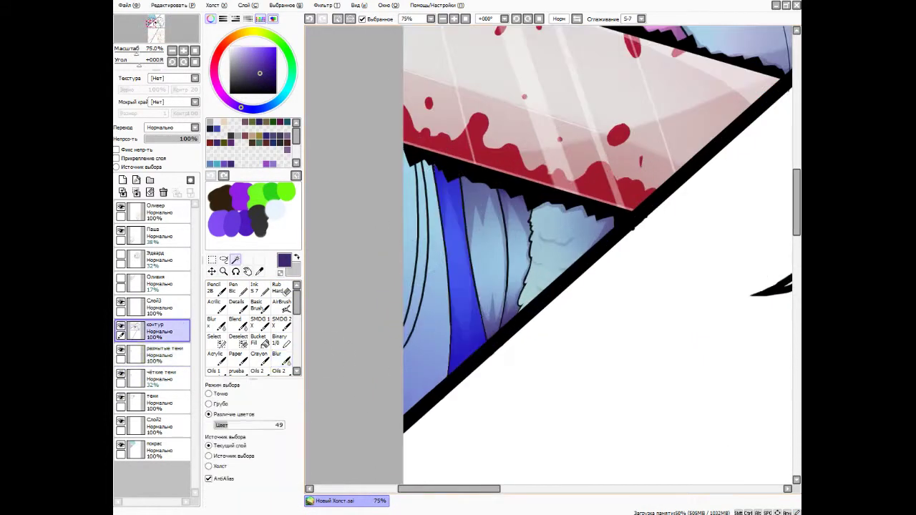
key("alt+bracketleft")
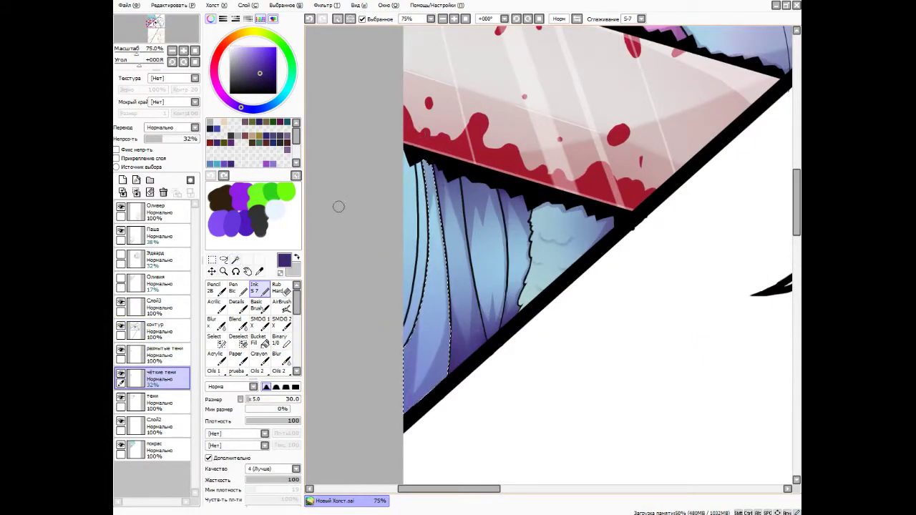
key("alt+bracketright")
key("b")
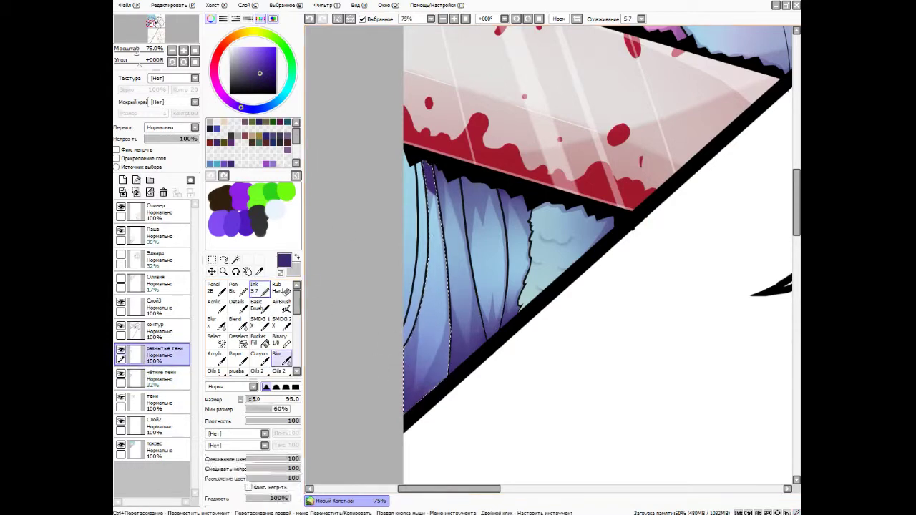
Shade the narrow fifth lower hair strand with size 30 Ink shadows and blend it with soft violet Blur shadows.
scroll(427, 277, "down", 3)
scroll(427, 277, "up", 3)
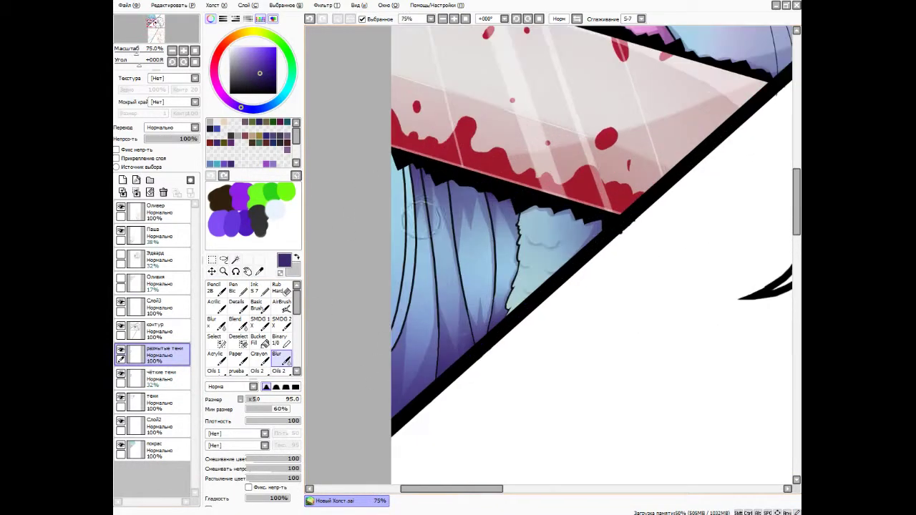
key("alt+bracketleft")
key("n")
key("alt+bracketright")
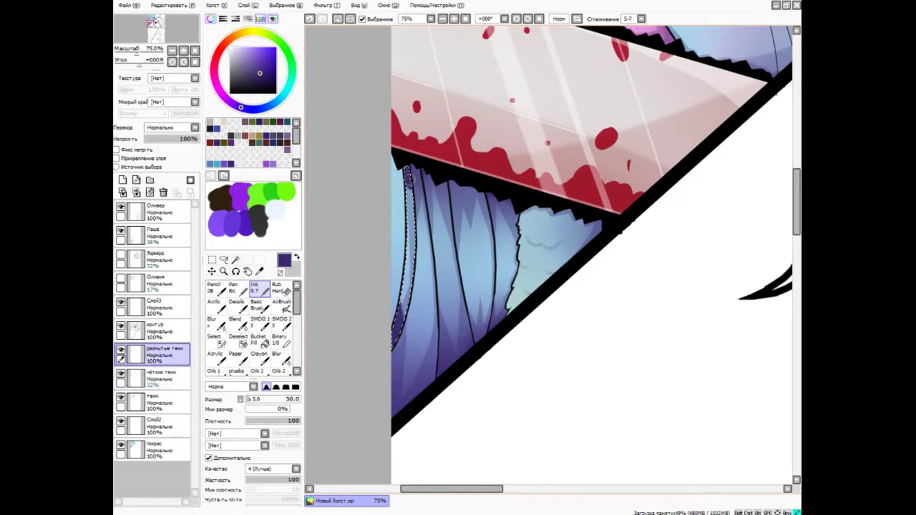
key("b")
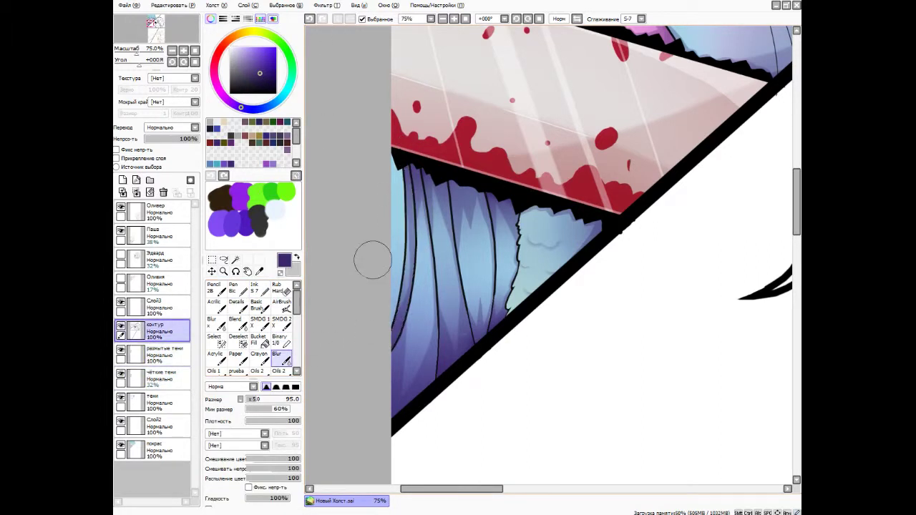
Shade the last lower hair strand at the canvas edge with Ink on чёткие тени and Blur on размытые тени.
key("n")
key("alt+bracketleft")
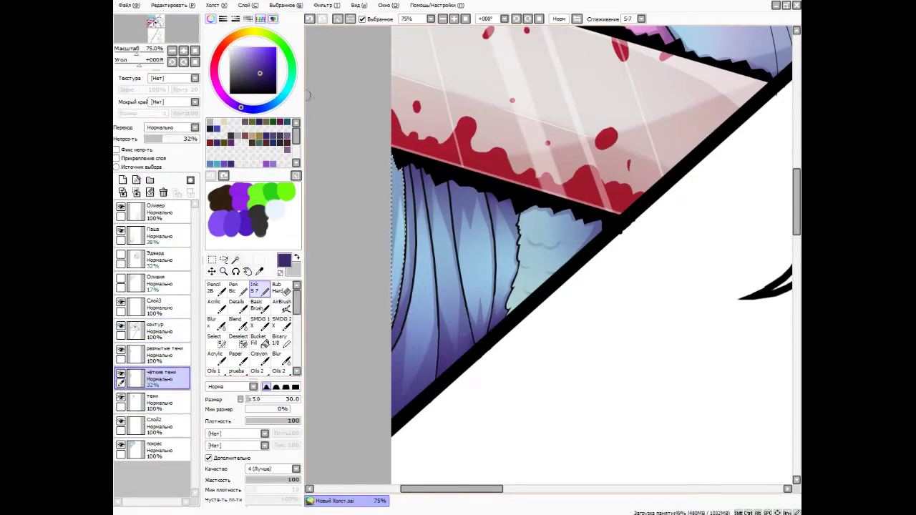
key("alt+bracketright")
key("b")
Create a new layer above размытые тени and name it блики.
scroll(401, 243, "down", 5)
scroll(433, 93, "up", 7)
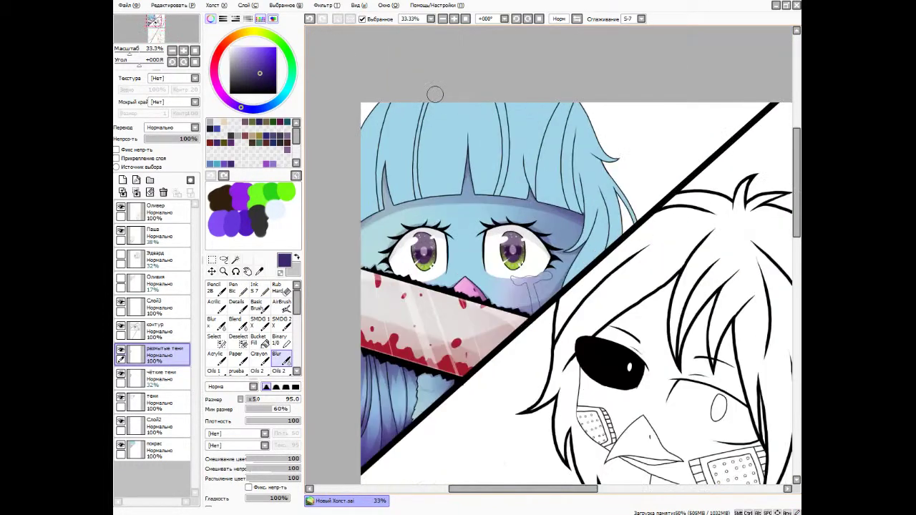
key("ctrl+shift+n")
key("F2")
type("блики")
key("Return")
Paint a dotted white highlight line across the lower hair strands on блики with the size 1 Details brush.
key("d")
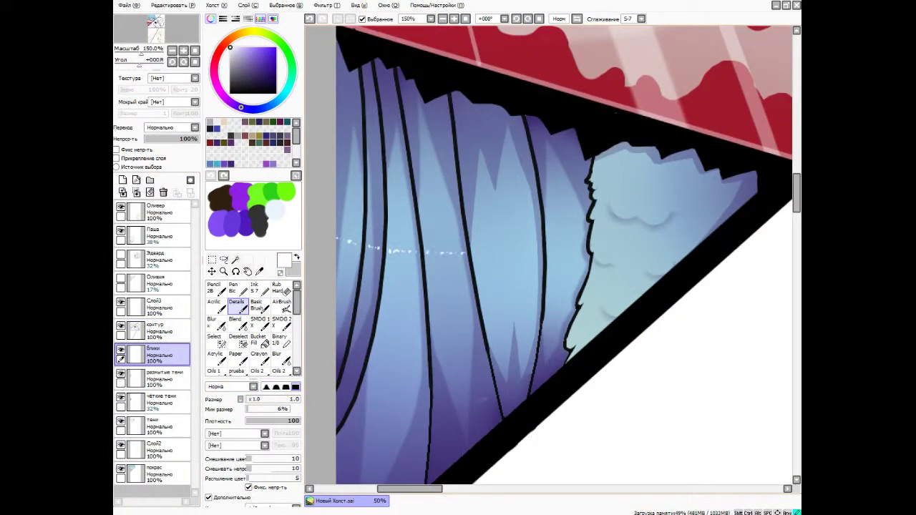
scroll(565, 257, "down", 3)
scroll(565, 257, "up", 3)
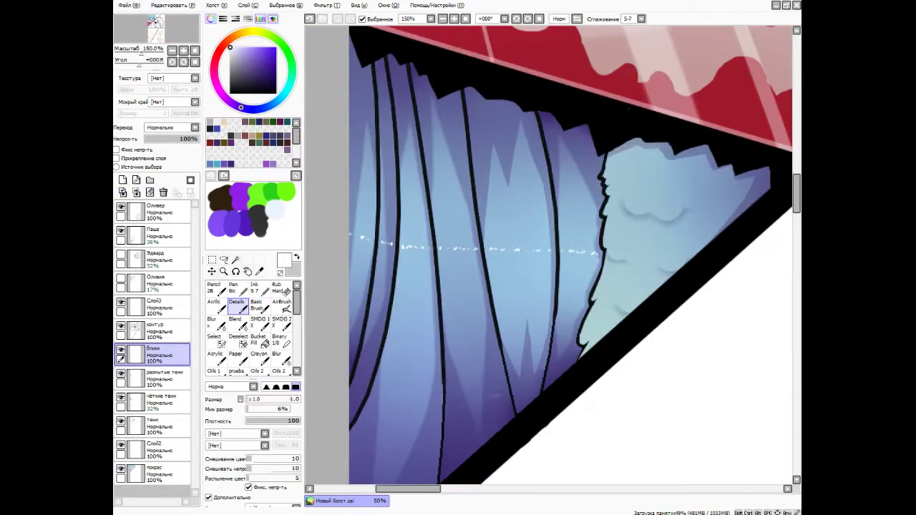
scroll(592, 255, "down", 4)
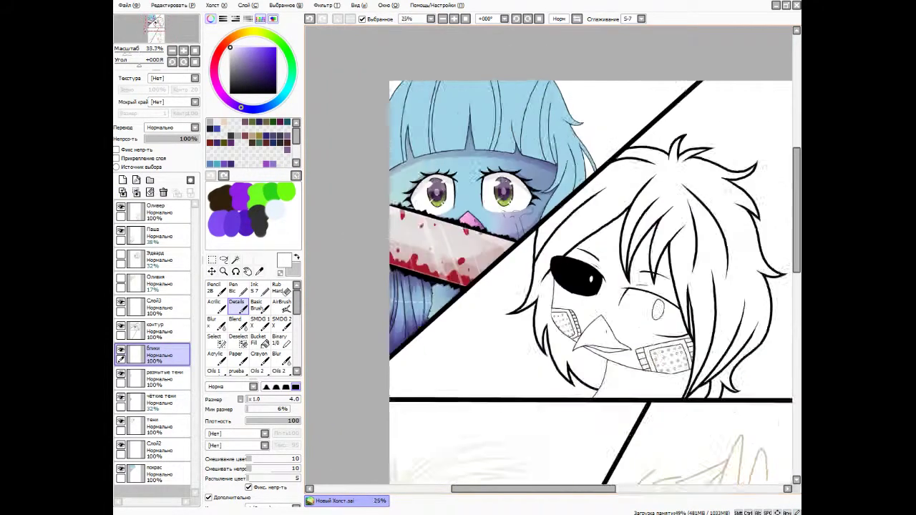
Shade the leftmost strand of the bangs with sharp Ink shadows on чёткие тени and soft Blur shadows on размытые тени.
left_click(254, 289)
left_click(158, 401)
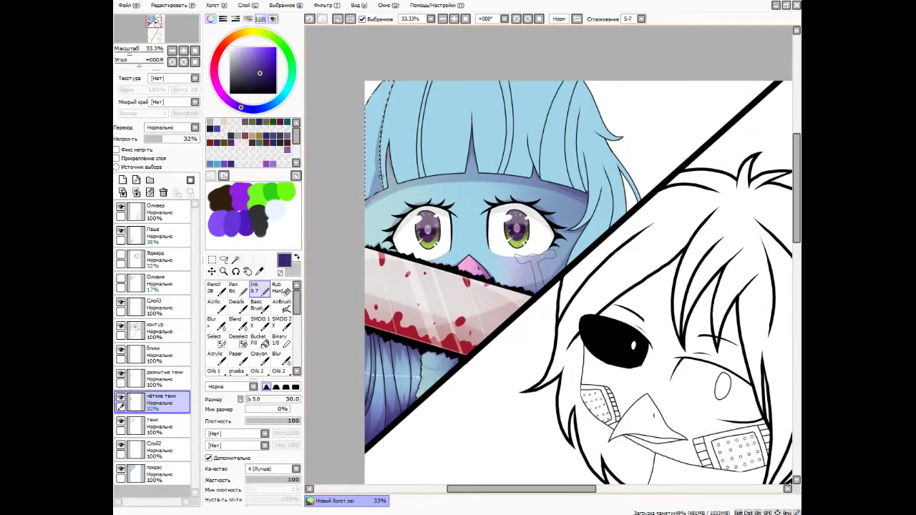
key("e")
key("b")
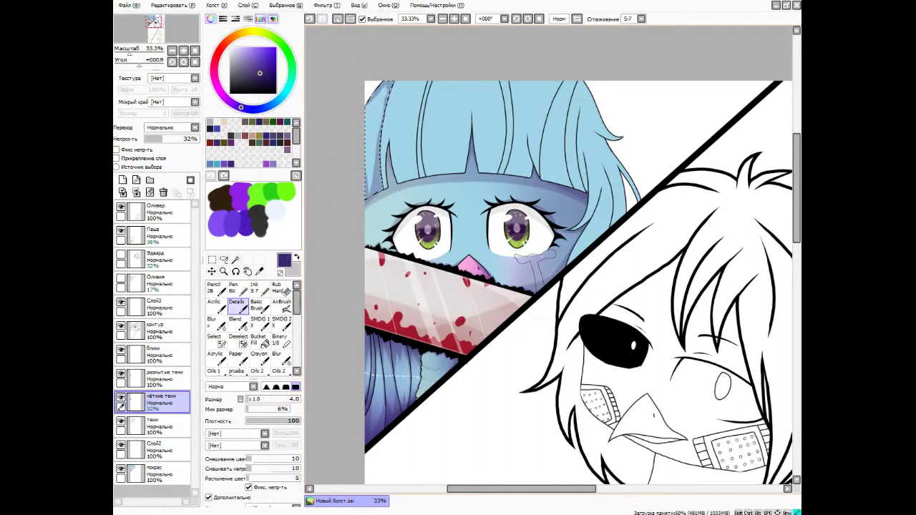
left_click(164, 377)
left_click(278, 357)
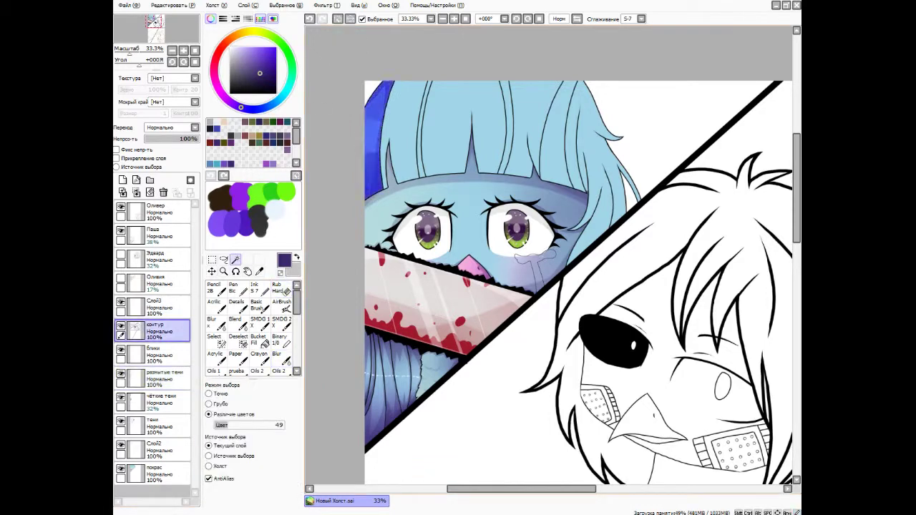
Select the second bangs strand from the контур line art and shade it with sharp Ink shadows and soft violet Blur shadows.
left_click(154, 331)
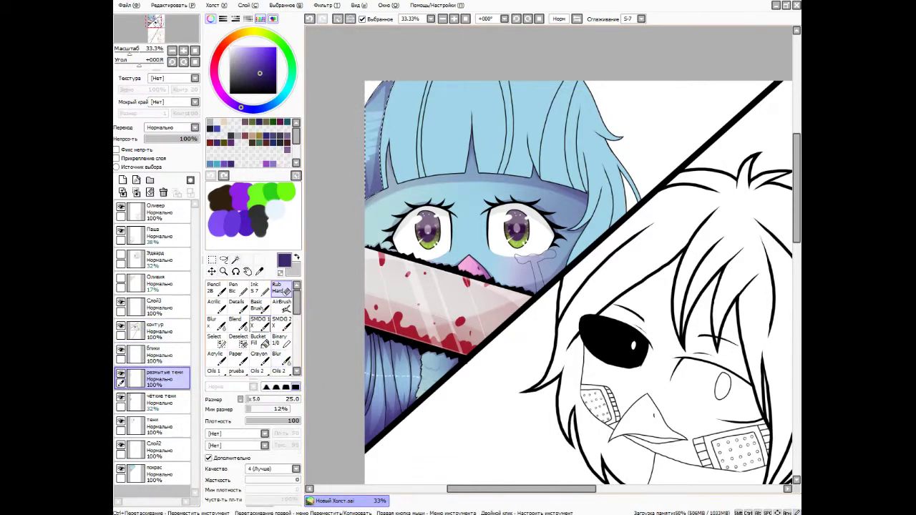
left_click(236, 259)
left_click(400, 128)
left_click(159, 400)
left_click(254, 289)
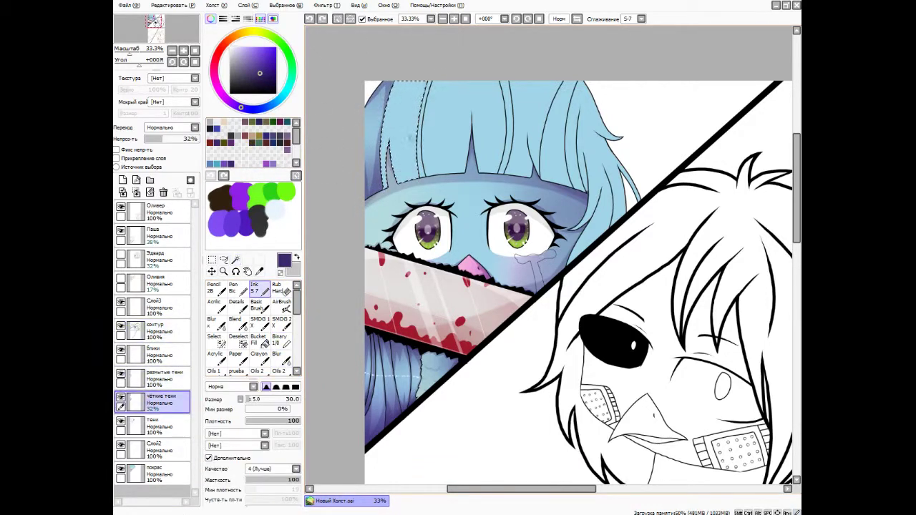
key("e")
key("n")
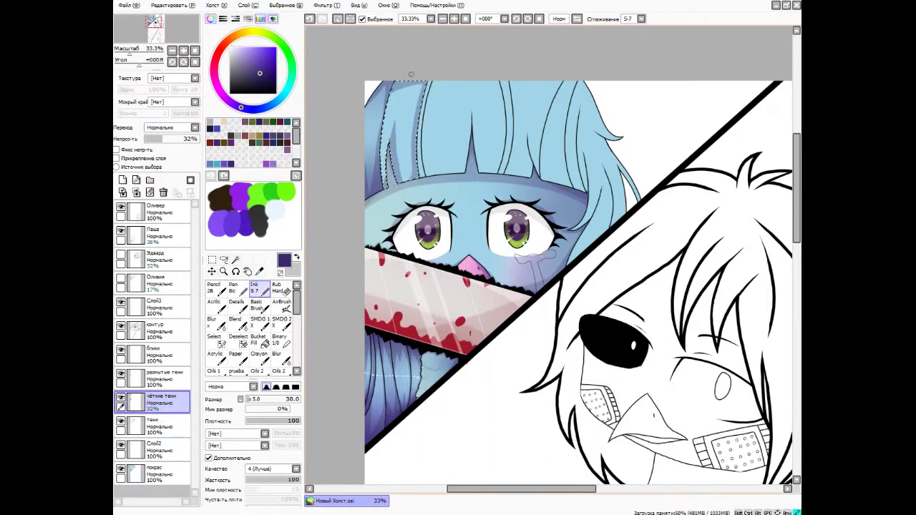
key("e")
key("n")
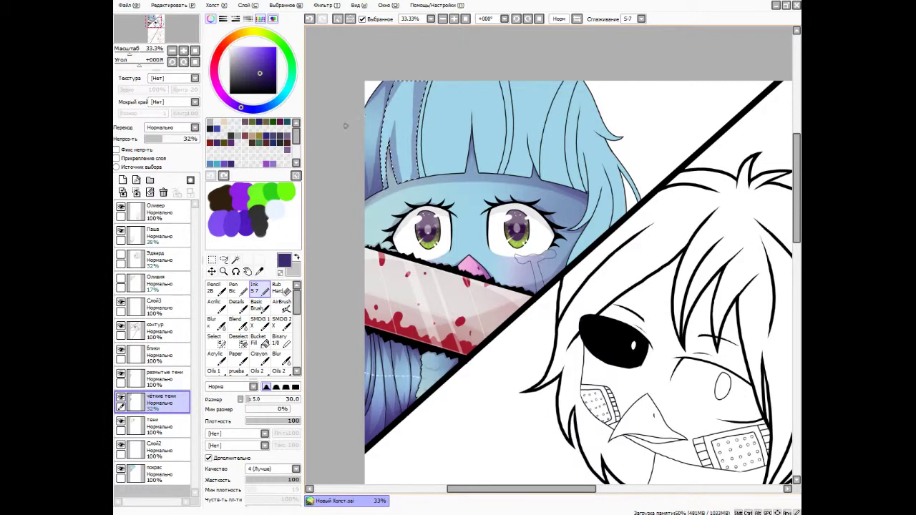
key("ctrl+Up")
key("b")
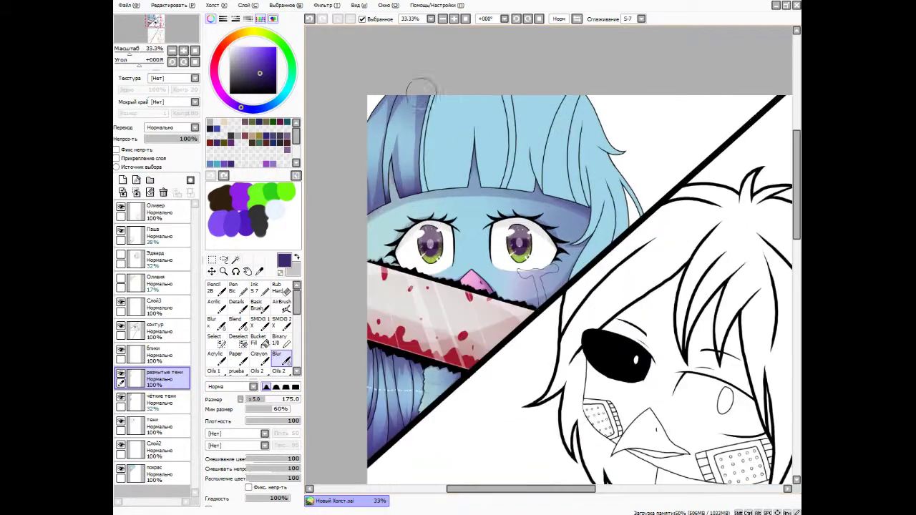
Select the two narrow strands framing the central bangs and shade their ends with Ink on чёткие тени and Blur on размытые тени.
key("n")
key("ctrl+Up")
key("ctrl+Up")
key("ctrl+Down")
key("ctrl+Down")
key("ctrl+Down")
key("ctrl+Up")
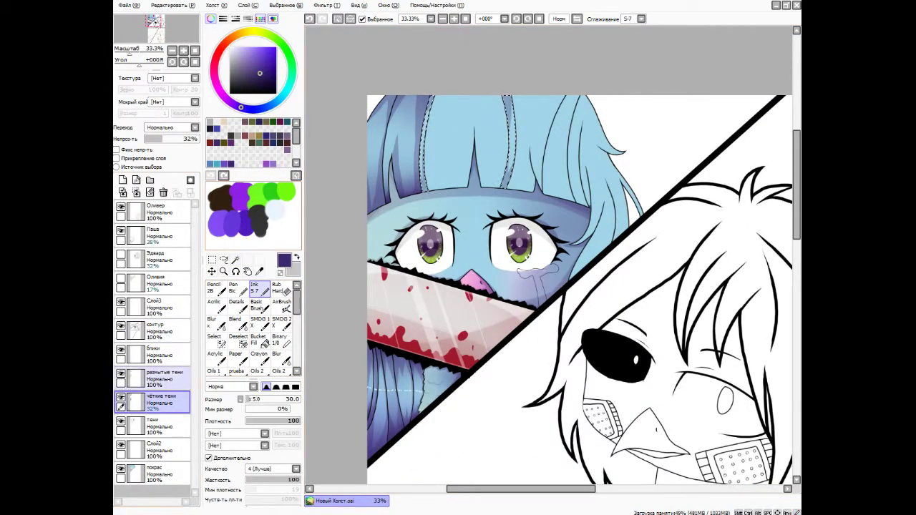
key("b")
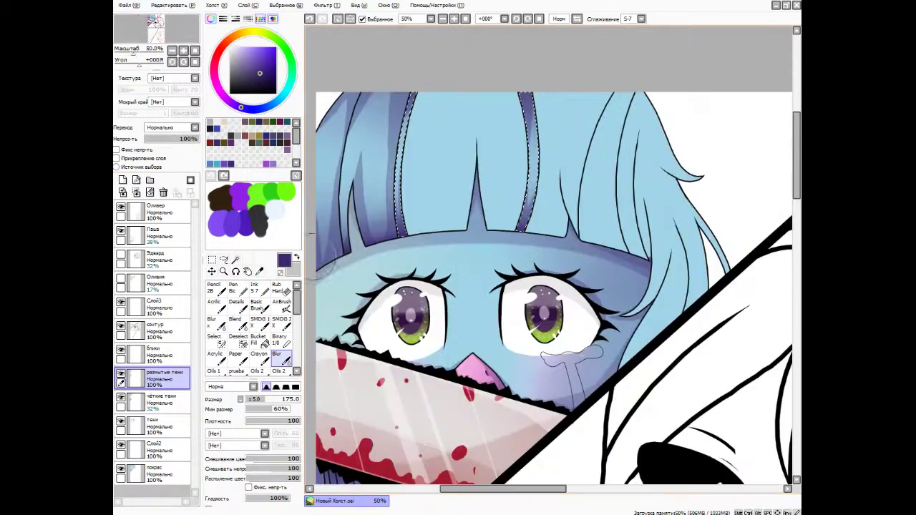
Select the central bangs section and paint sharp shadows along its lower edge and side on чёткие тени with the size 30 Ink brush.
key("ctrl+Up")
key("ctrl+Up")
key("e")
key("ctrl+Down")
key("ctrl+Down")
key("ctrl+Down")
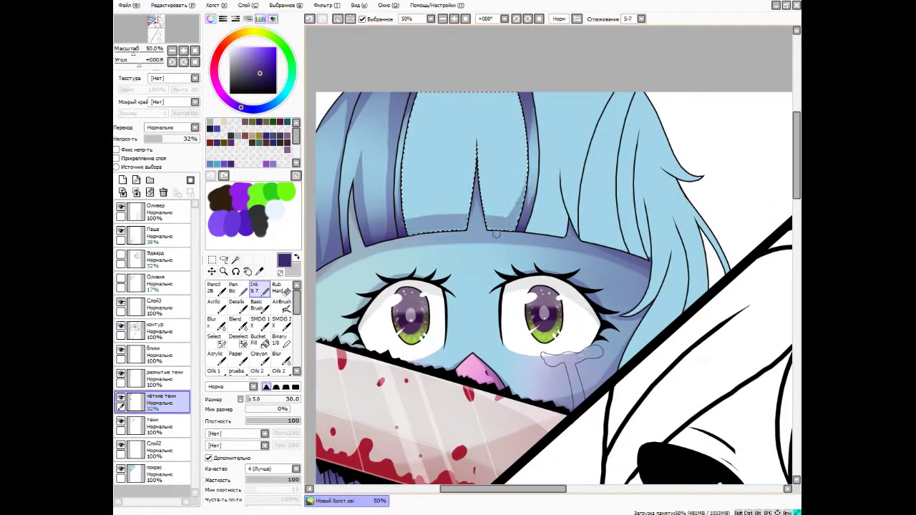
key("n")
mouse_move(410, 215)
left_mouse_down()
mouse_move(468, 100)
mouse_move(430, 221)
left_mouse_up()
Blend soft violet shadows over the upper and lower ends of the central bangs on размытые тени with the Blur brush.
key("ctrl+Up")
key("b")
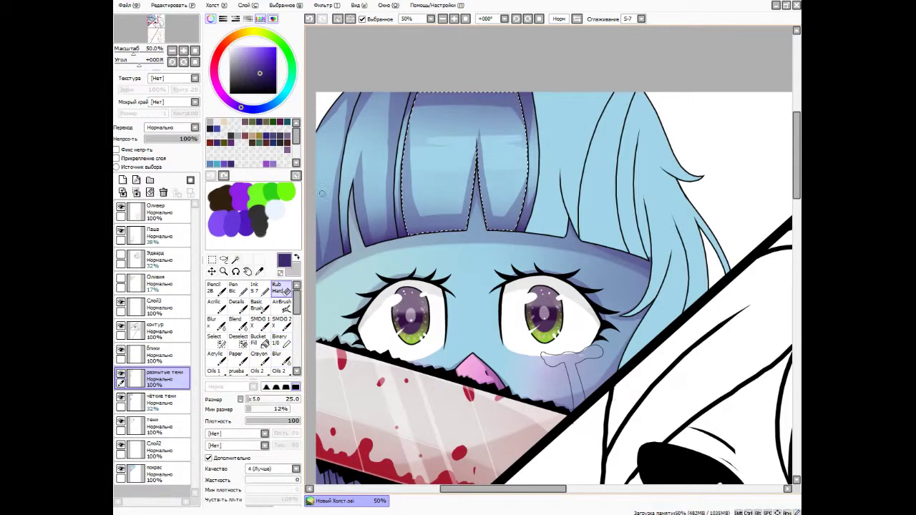
scroll(396, 102, "down", 2)
scroll(439, 182, "up", 2)
Add pointed shadow tips to the central bangs on чёткие тени with the size 4 Details brush and trim them with the eraser.
key("ctrl+Down")
left_click(236, 305)
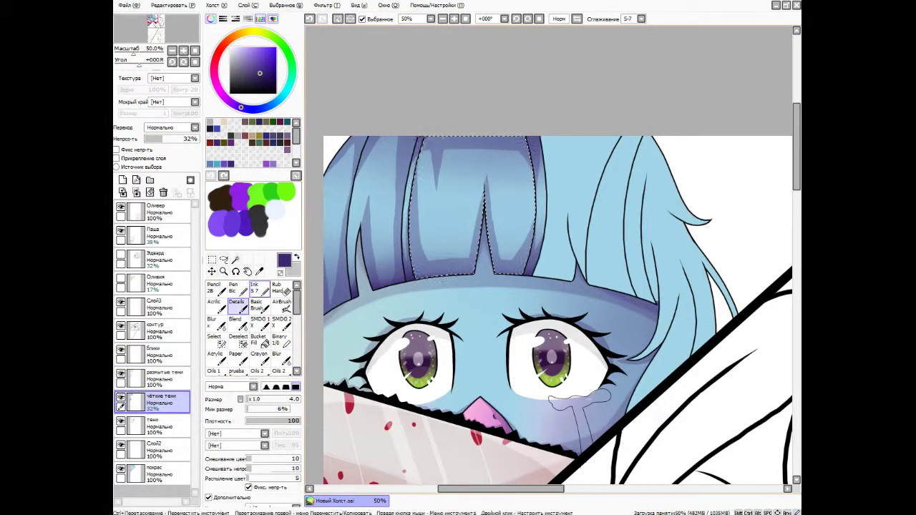
key("e")
key("e")
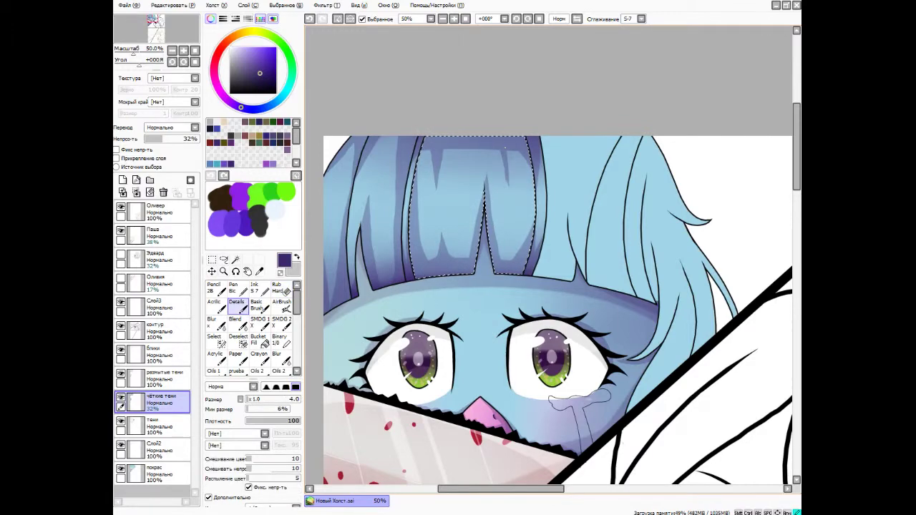
scroll(459, 156, "down", 2)
scroll(459, 156, "up", 5)
key("e")
key("e")
key("e")
scroll(480, 180, "down", 10)
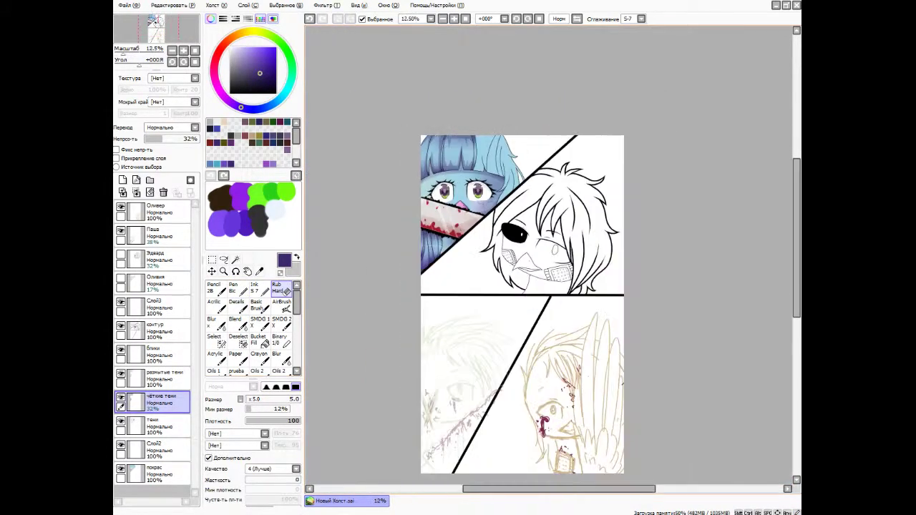
Paint sharp shadows along the strand just right of the central bangs on чёткие тени with Ink and trim them with the eraser.
scroll(465, 143, "up", 5)
key("n")
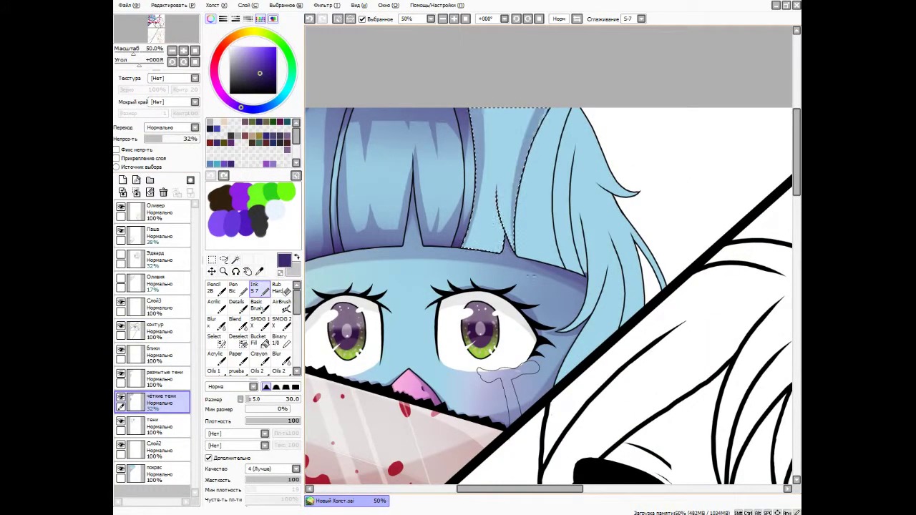
key("e")
key("e")
key("e")
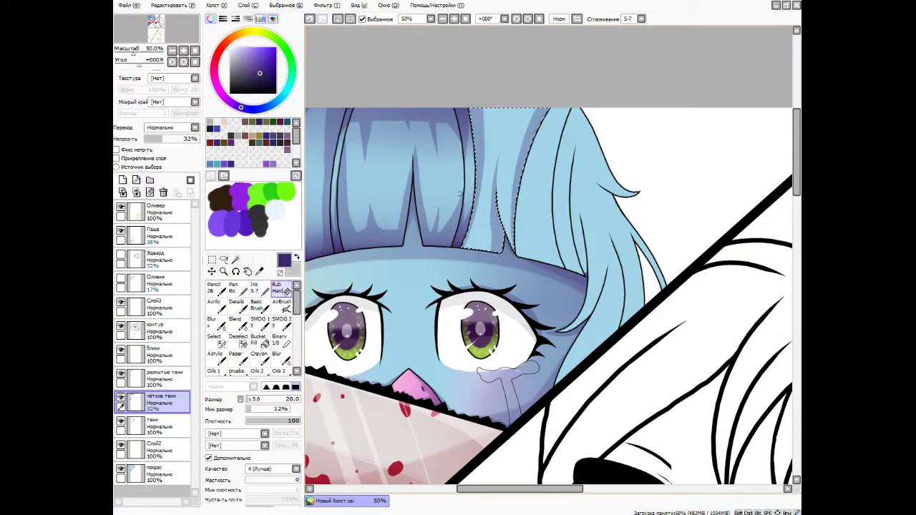
key("e")
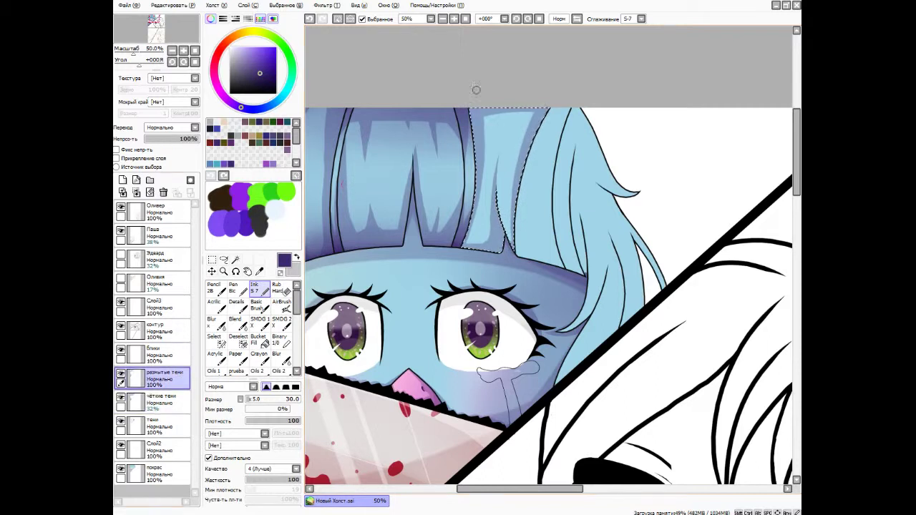
Blend soft violet shadows over the ends of the strand right of the central bangs on размытые тени with the size 105 Blur brush.
key("Up")
key("b")
left_click_drag(443, 186, 465, 186)
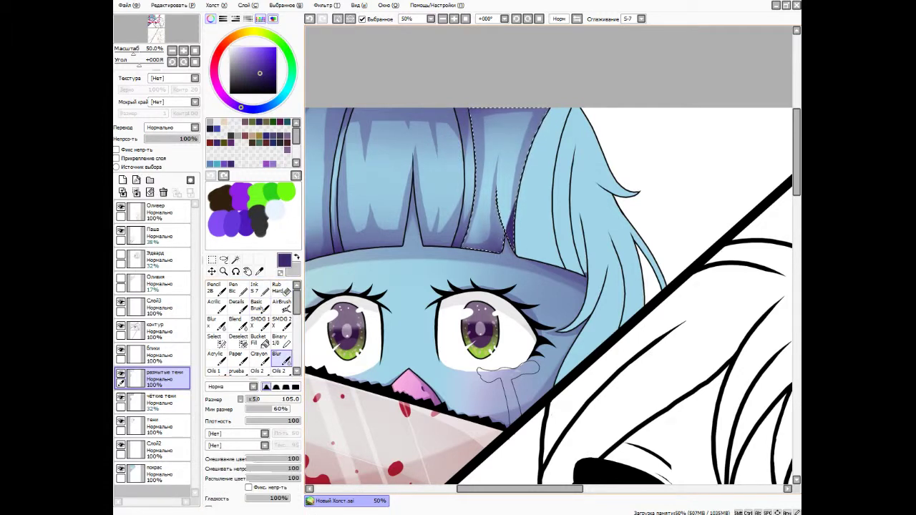
left_click(254, 288)
left_click(281, 357)
key("minus")
key("plus")
key("plus")
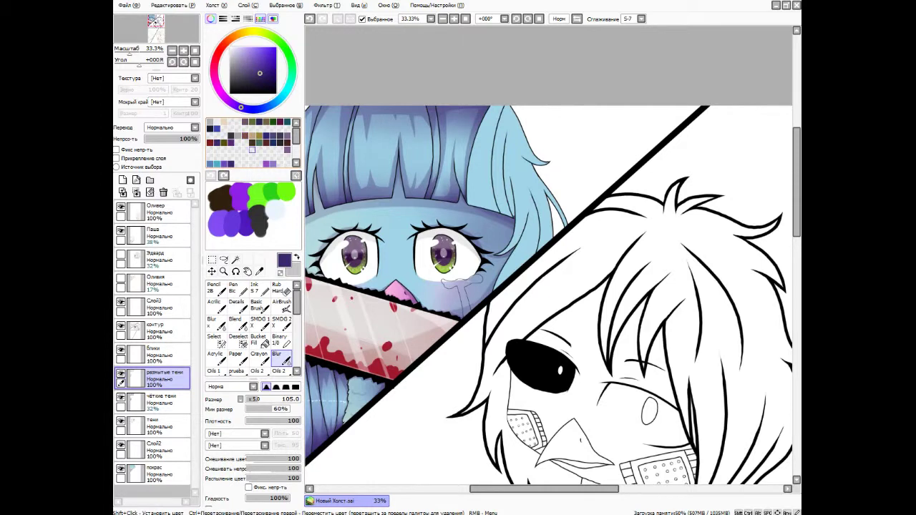
Shade the rightmost bangs strand with size 30 Ink shadows on чёткие тени and size 105 Blur shadows on размытые тени.
left_click(254, 287)
left_click(157, 401)
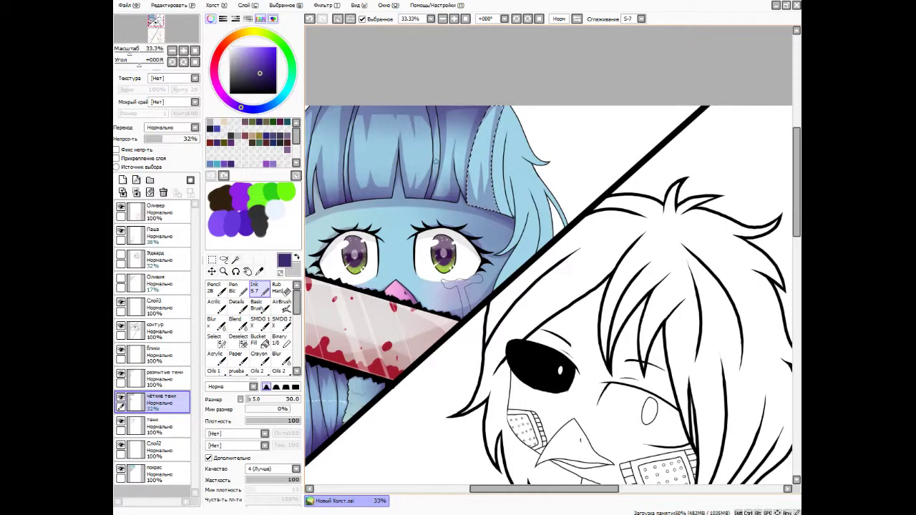
left_click(157, 378)
left_click(279, 358)
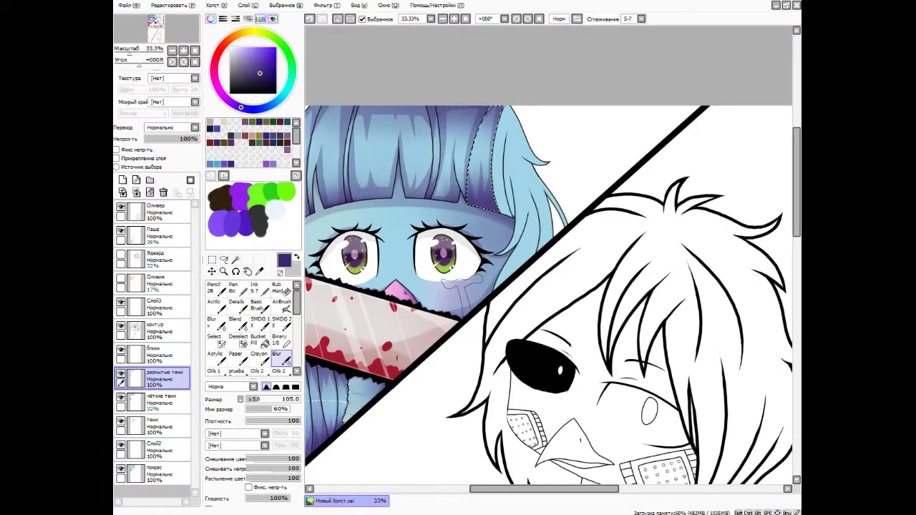
Select the left and central bangs strands from контур and darken their tops on размытые тени with the size 105 Blur brush.
left_click(235, 259)
left_click(157, 331)
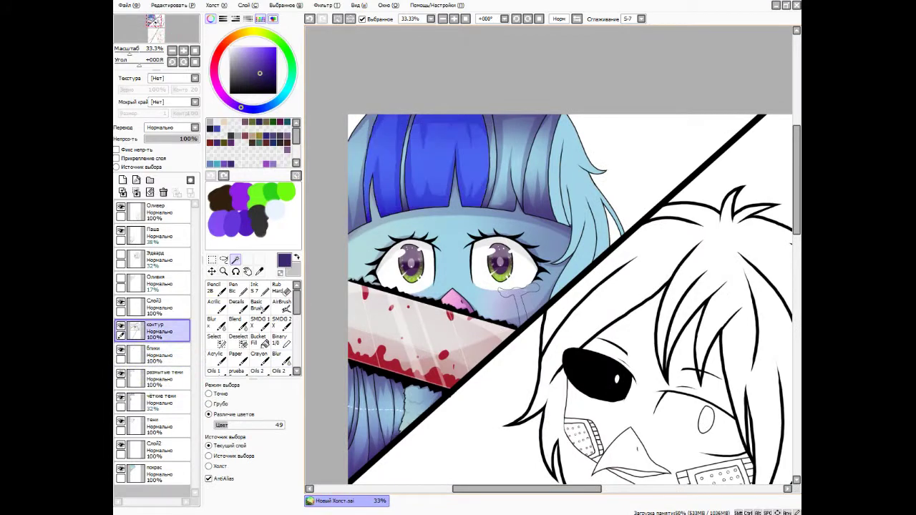
left_click(279, 358)
left_click(157, 378)
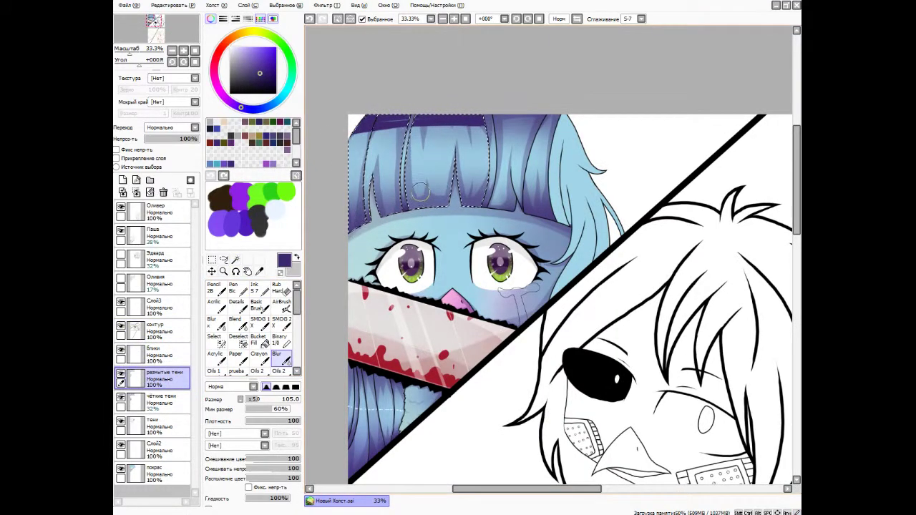
Select the loose side hair to the right of the bangs from the контур layer with the Magic Wand.
scroll(485, 159, "down", 2)
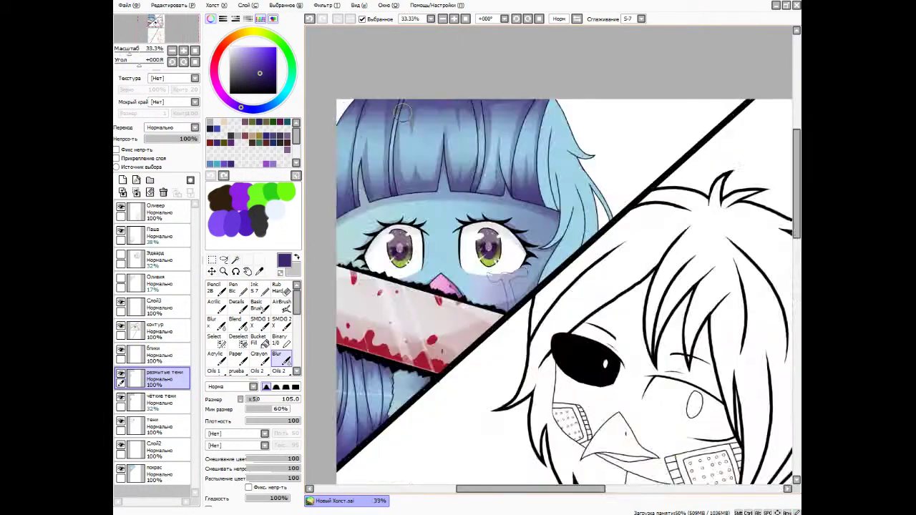
left_click(235, 259)
left_click(157, 330)
scroll(552, 258, "up", 4)
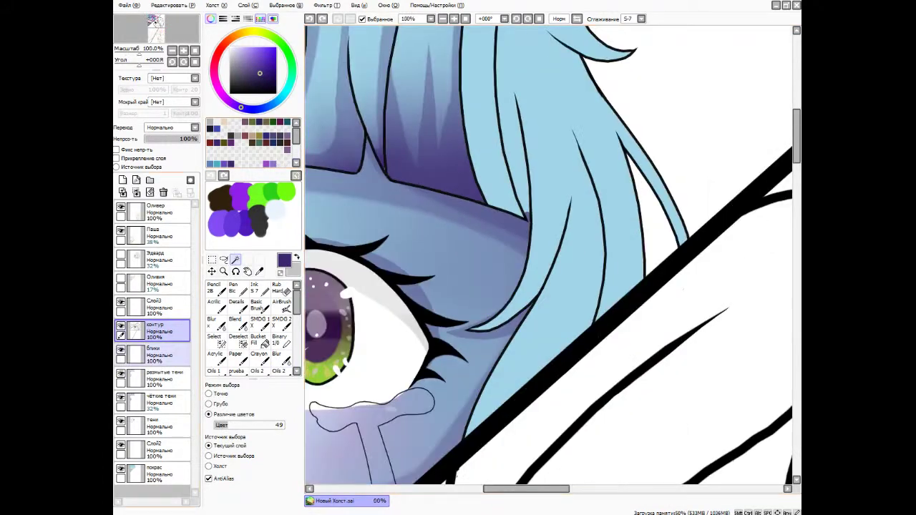
scroll(553, 258, "down", 3)
scroll(552, 257, "up", 3)
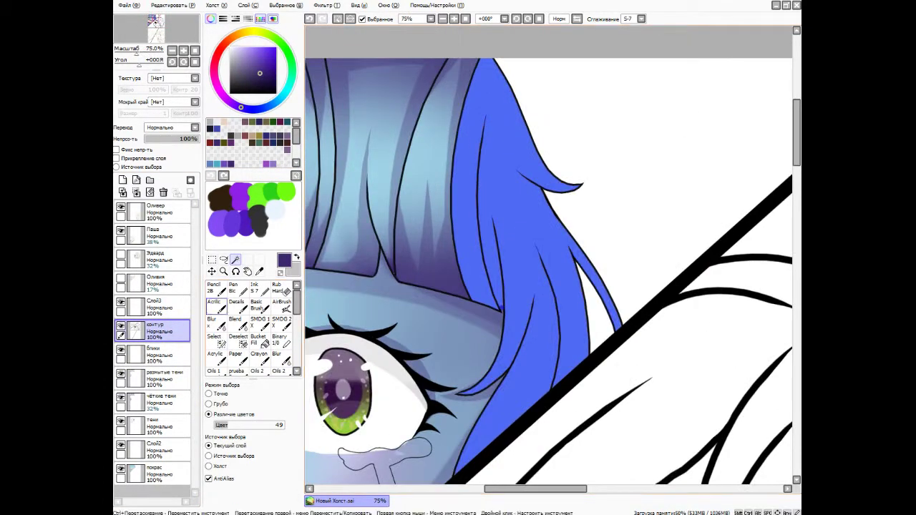
Paint sharp shadows on чёткие тени along the roots and outer edge of the right side hair with the size 30 Ink brush.
left_click(276, 289)
left_click(158, 400)
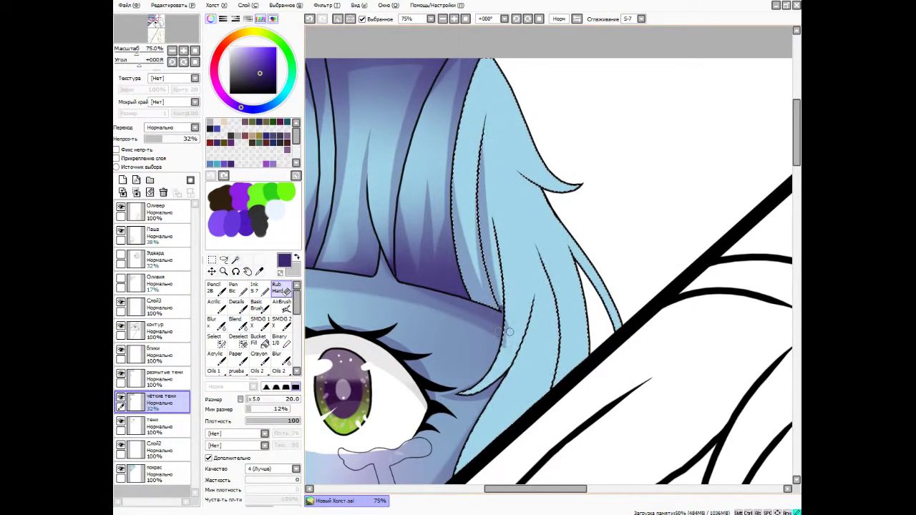
key("n")
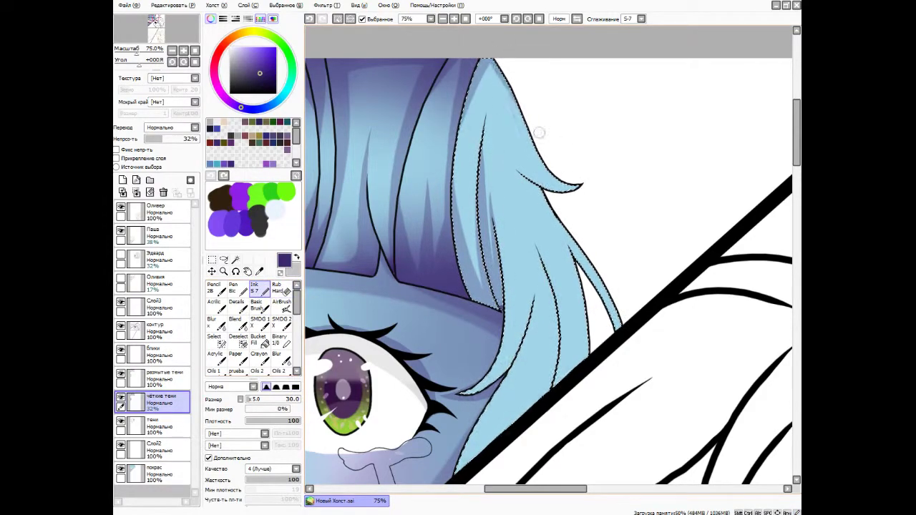
key("b")
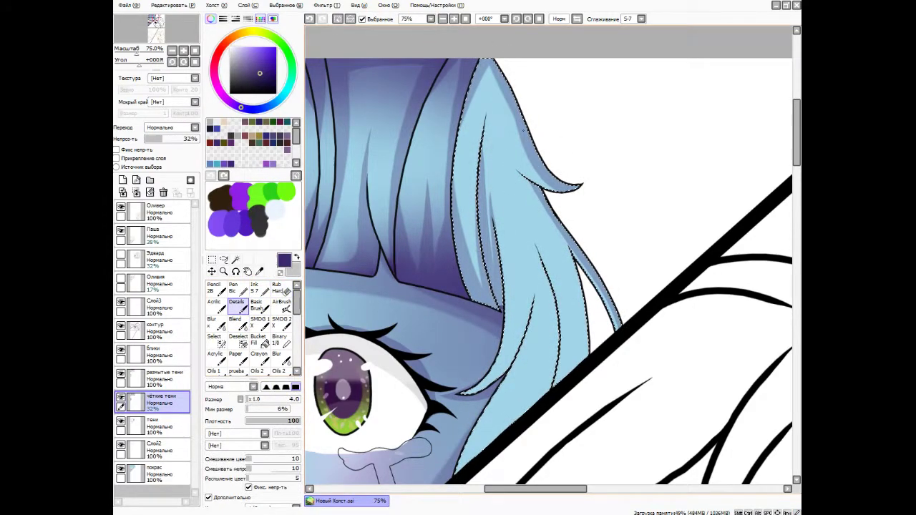
scroll(553, 257, "down", 3)
scroll(501, 122, "up", 4)
key("n")
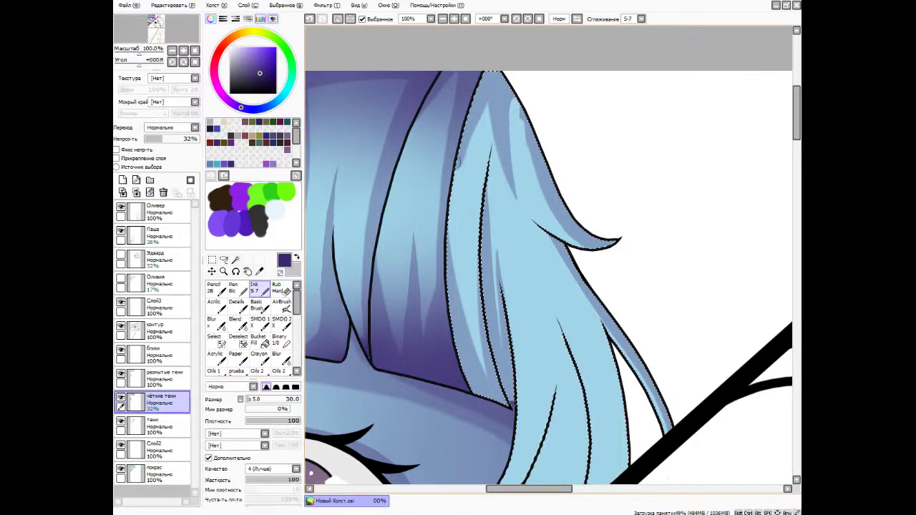
Add Ink shadows along the lower strands of the right side hair and trim them into tapered points with the size 20 eraser.
left_click_drag(581, 472, 547, 290)
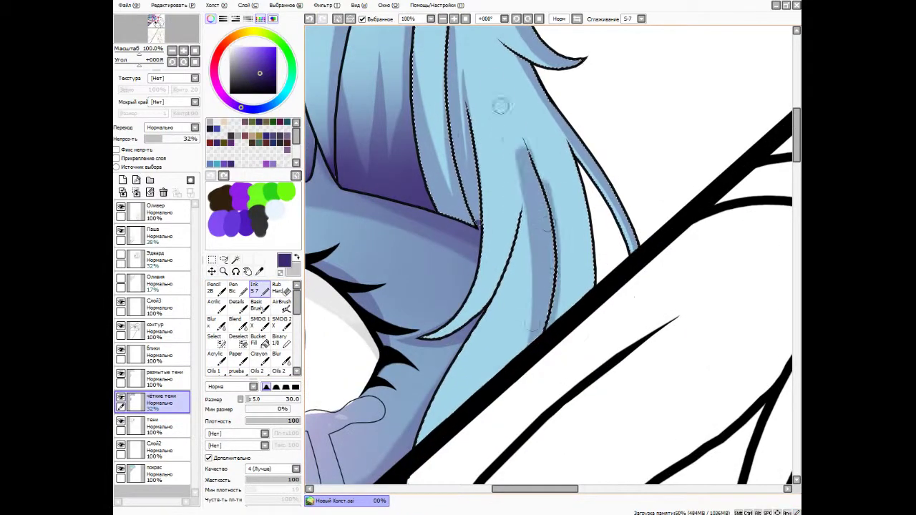
key("e")
left_click_drag(494, 72, 536, 187)
key("n")
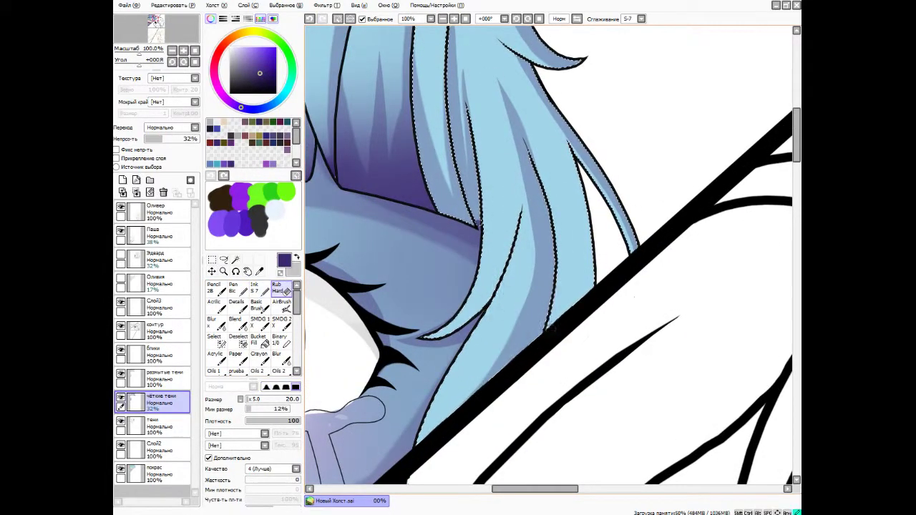
key("e")
key("n")
key("e")
key("n")
Blend soft violet shadows over the right side hair next to the bangs on размытые тени with the size 105 Blur brush.
scroll(504, 351, "down", 3)
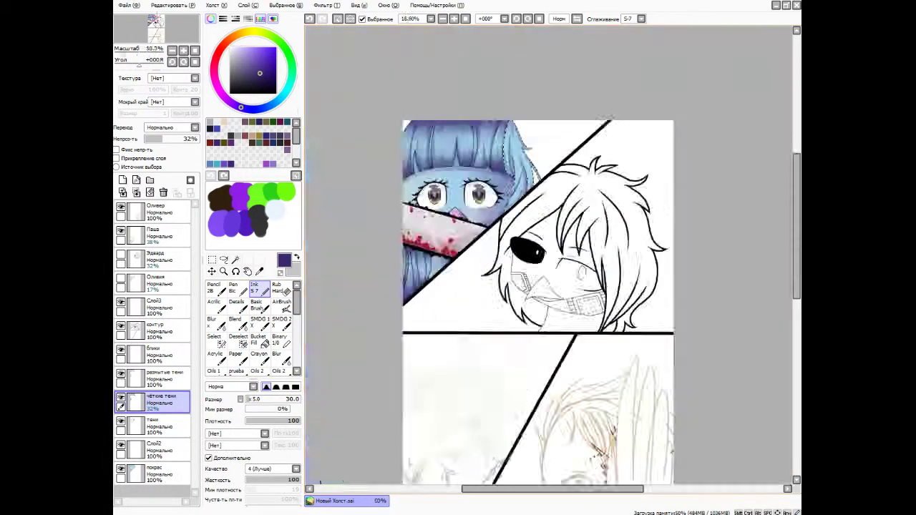
scroll(505, 215, "up", 1)
left_click(163, 378)
left_click(281, 358)
key("e")
key("e")
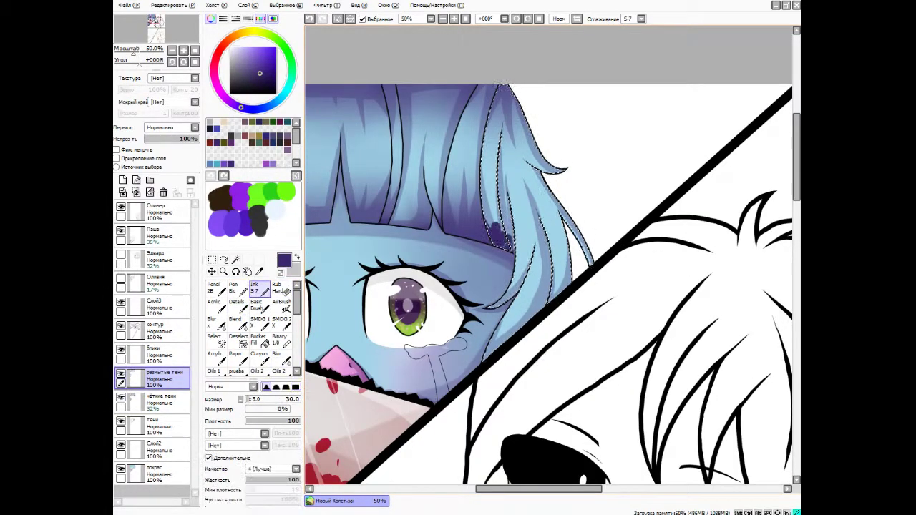
scroll(548, 286, "down", 2)
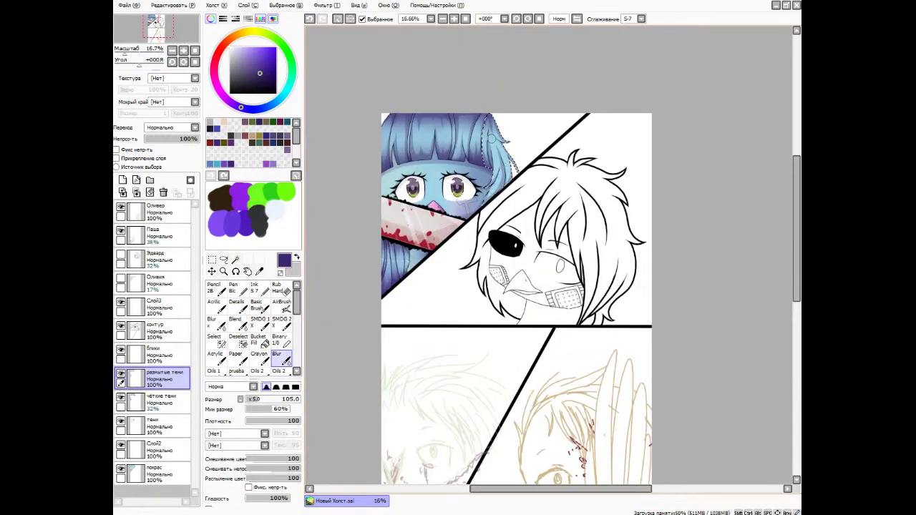
Shade the blue hair strands beside the eye in dark purple on the размытые тени layer and blur them smooth.
scroll(548, 287, "up", 2)
key("n")
left_click_drag(461, 269, 499, 288)
key("e")
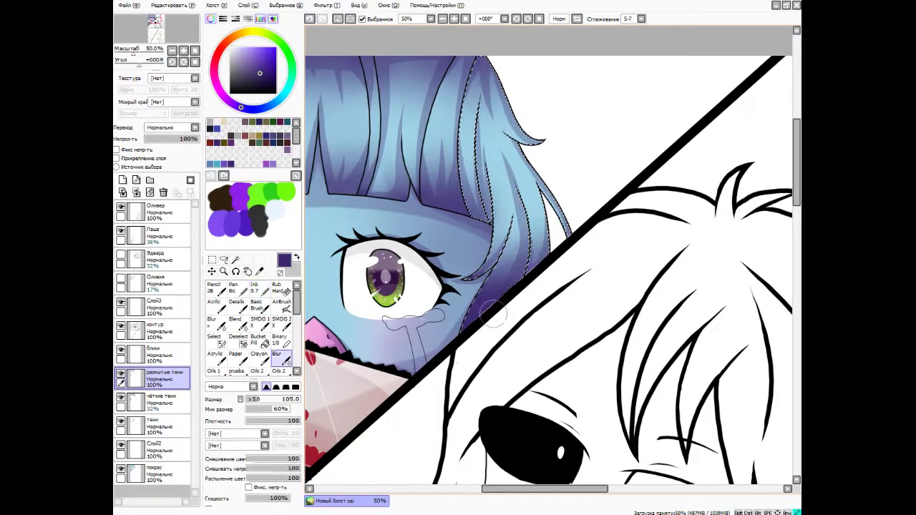
key("n")
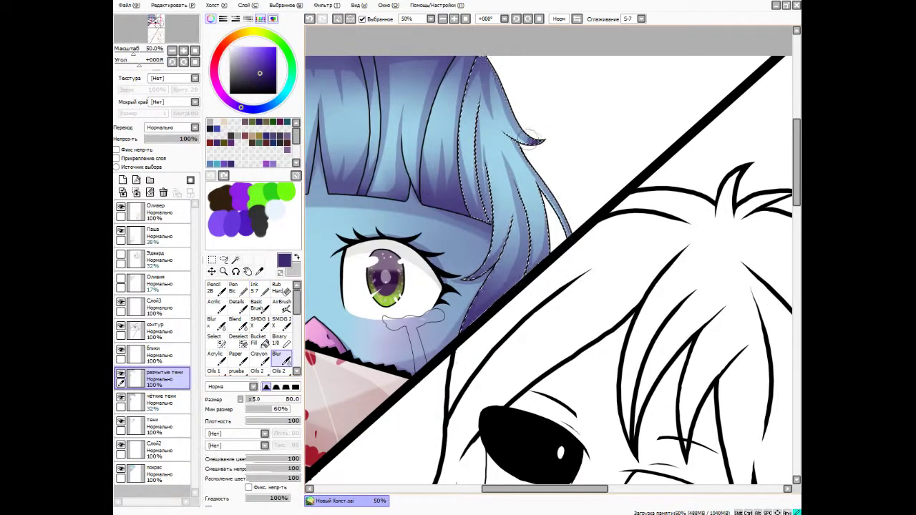
key("e")
scroll(551, 250, "down", 2)
key("n")
key("e")
scroll(550, 250, "up", 2)
Paint a thin dotted white highlight line across the blue hair on the блики layer with the Details brush at size 1.
left_click(237, 305)
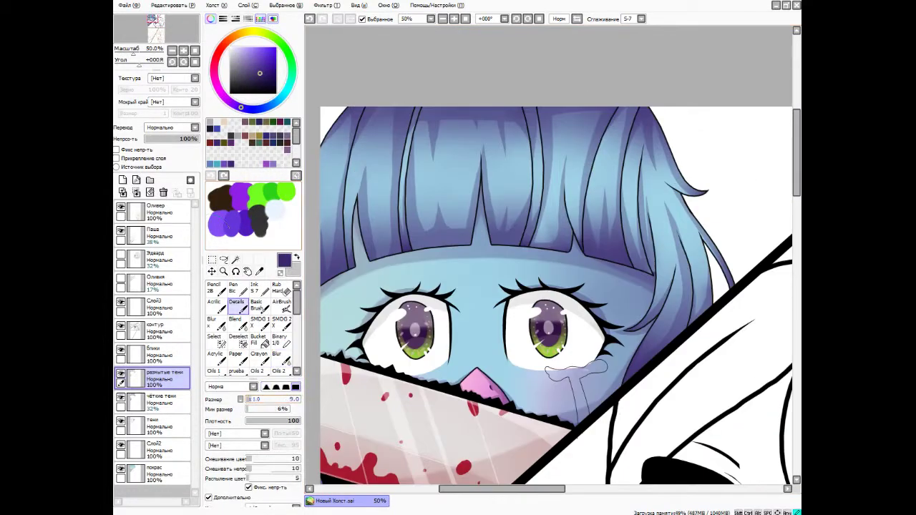
left_click(161, 426)
left_click(161, 354)
key("x")
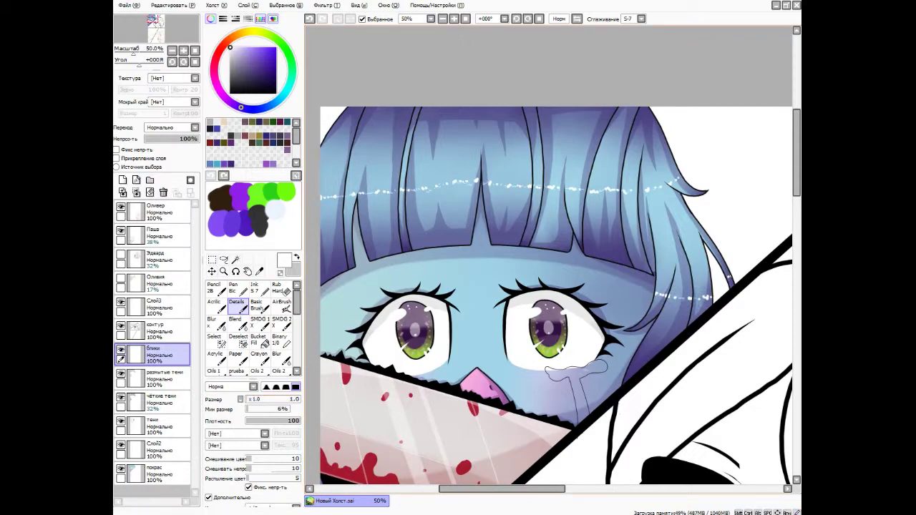
Add a new layer above the блики layer at 52% opacity.
scroll(550, 286, "down", 3)
scroll(549, 286, "up", 1)
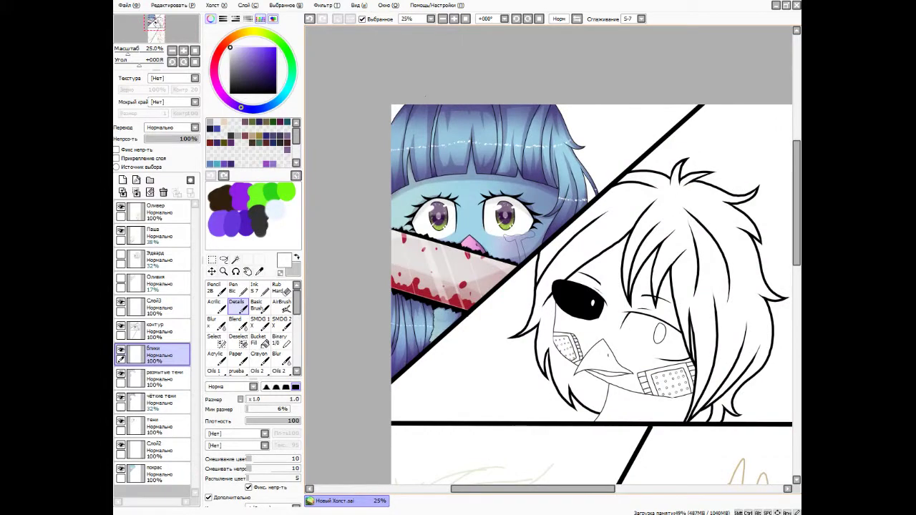
key("e")
key("ctrl+shift+n")
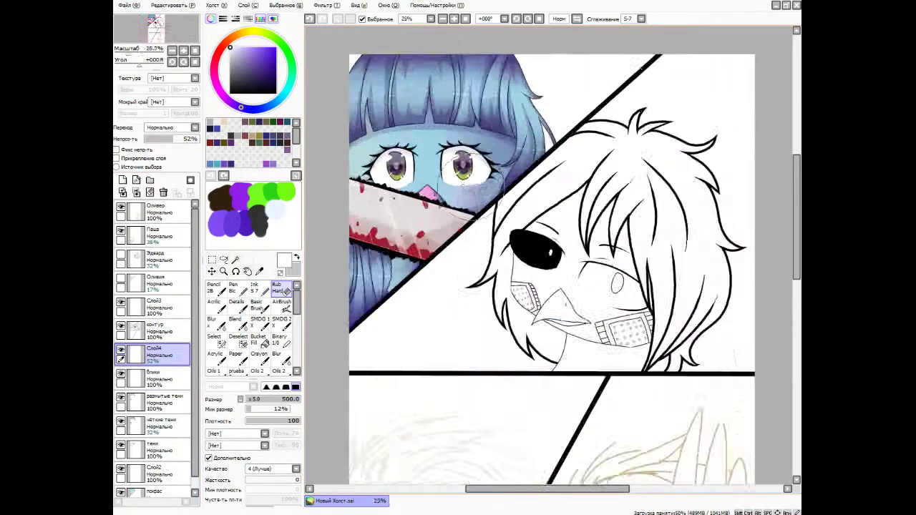
Paint a selection over the tears beneath both eyes on the контур layer and clean its edges with the Deselect brush.
scroll(430, 225, "up", 4)
left_click(154, 329)
key("e")
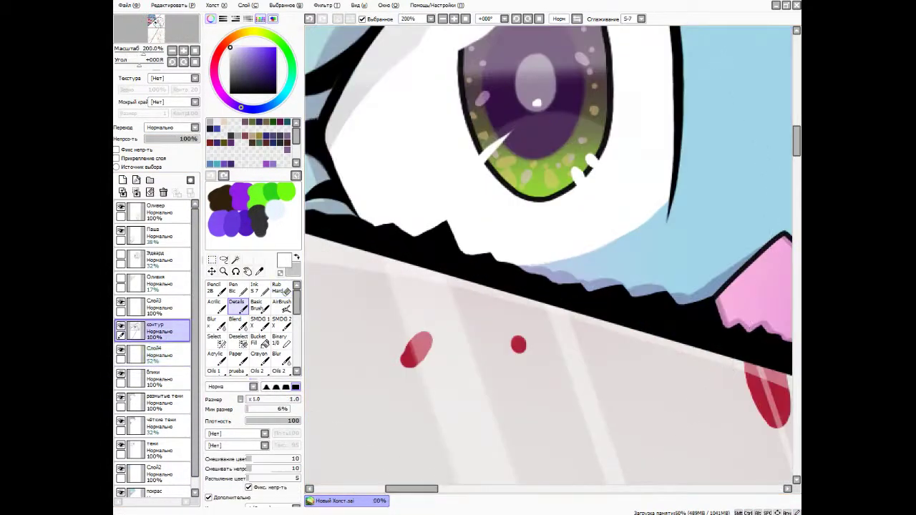
scroll(430, 225, "down", 2)
scroll(499, 199, "up", 3)
key("d")
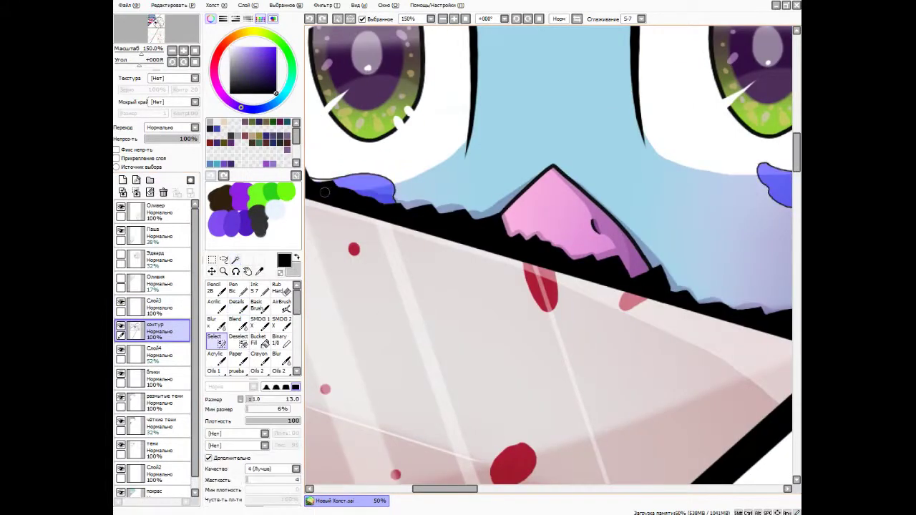
scroll(382, 135, "down", 2)
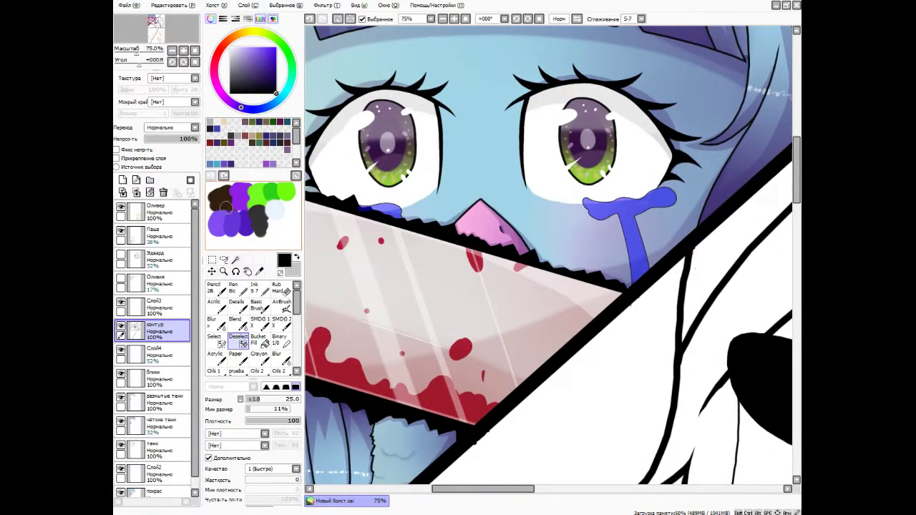
Merge the чёткие тени and размытые тени layers into the тени layer.
left_click(161, 422)
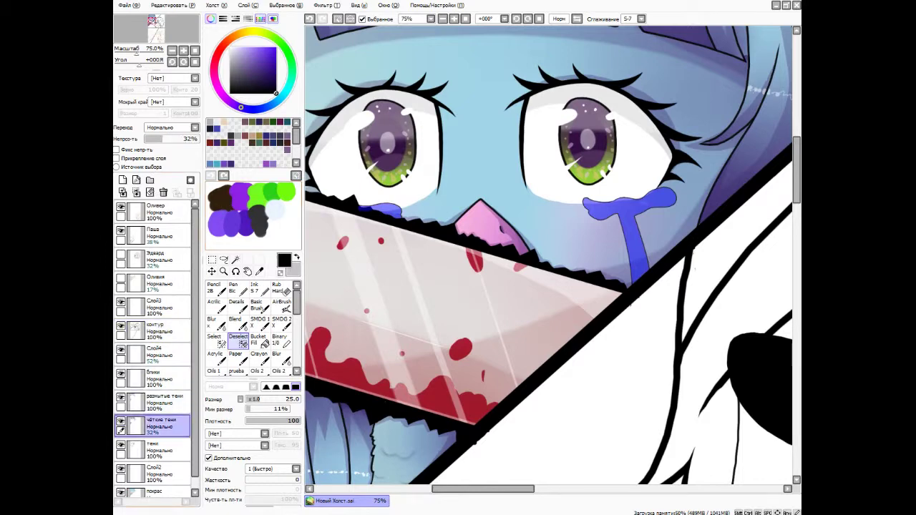
key("i")
scroll(154, 344, "down", 1)
key("Delete")
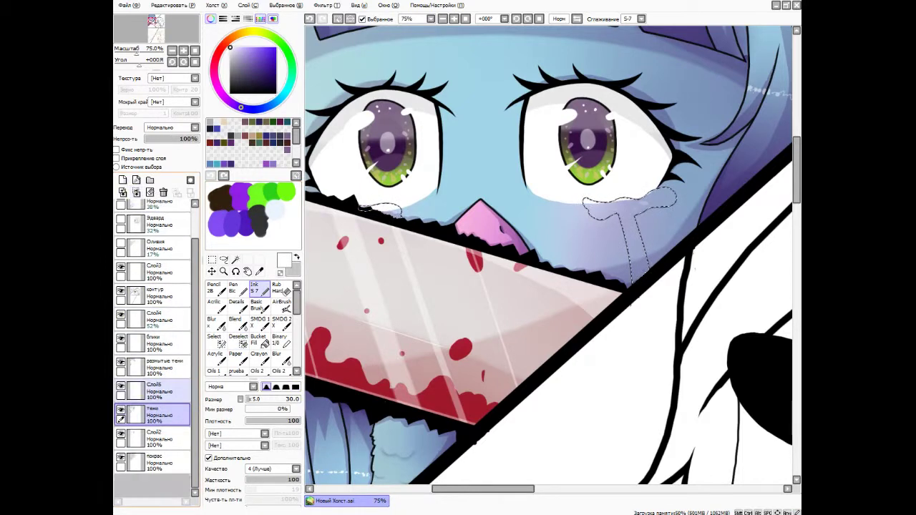
Fill the selected tears with white on a new layer above тени at 34% opacity.
scroll(630, 215, "up", 3)
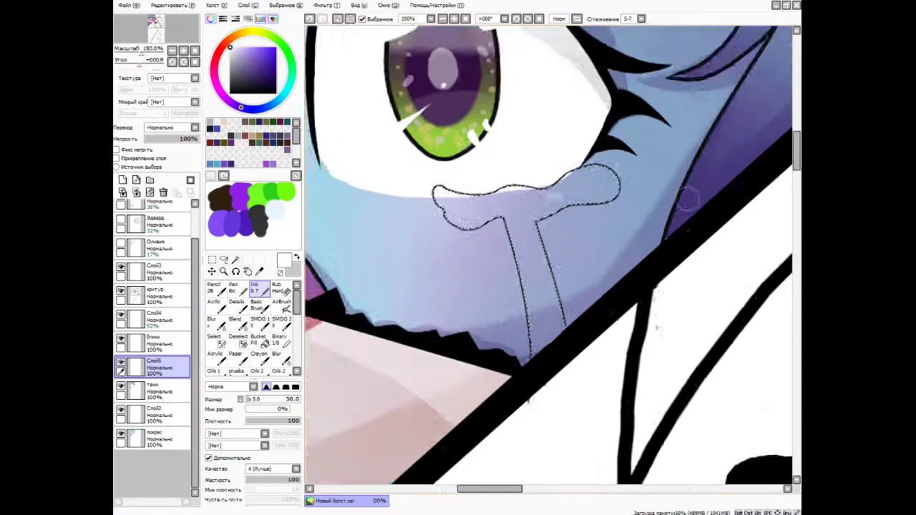
left_click_drag(608, 204, 629, 272)
scroll(551, 251, "down", 3)
Shade the tear edges in dark purple on a new layer, blur the shading inward and set the layer to 46% opacity.
key("ctrl+shift+n")
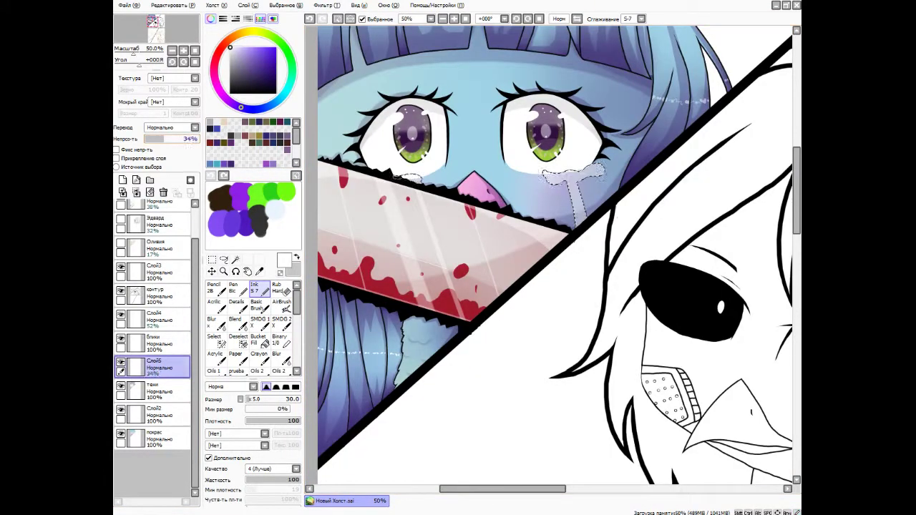
scroll(572, 208, "up", 4)
left_click(458, 208, "alt")
mouse_move(542, 379)
left_mouse_down()
mouse_move(560, 297)
mouse_move(623, 163)
left_mouse_up()
mouse_move(390, 172)
left_mouse_down()
mouse_move(546, 255)
mouse_move(626, 150)
mouse_move(529, 322)
left_mouse_up()
left_click(281, 360)
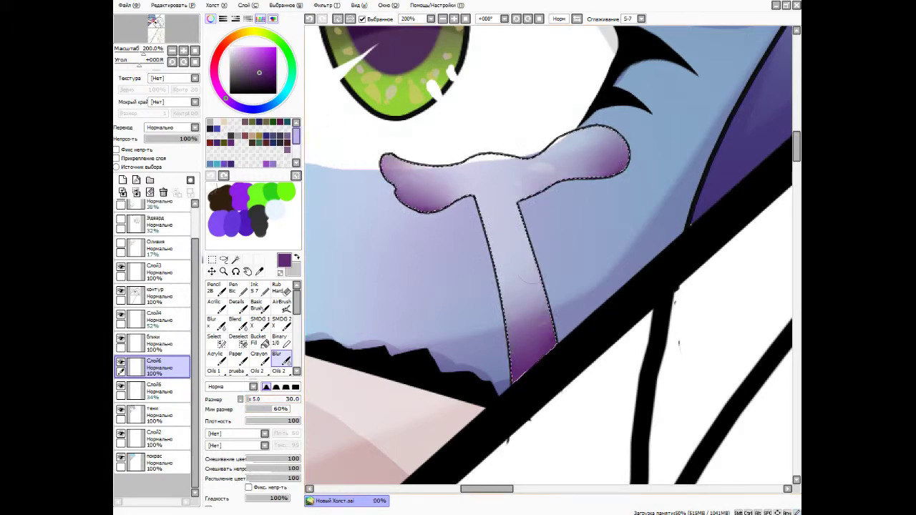
Paint soft white light along the upper parts of the tears on another new layer.
key("ctrl+shift+n")
mouse_move(500, 186)
left_mouse_down()
mouse_move(487, 250)
mouse_move(381, 166)
left_mouse_up()
scroll(381, 166, "down", 3)
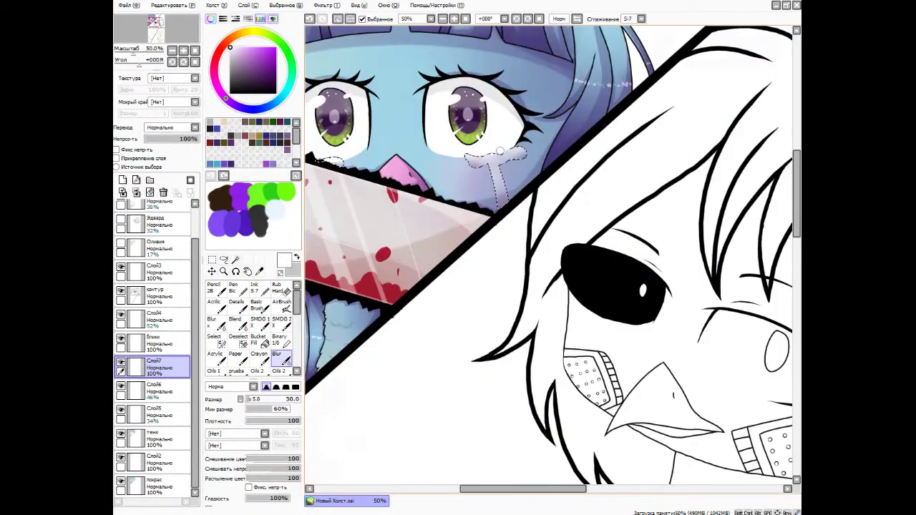
Draw crisp white highlights and dots on the tears with the Ink brush on a new layer at 61% opacity.
scroll(381, 166, "up", 4)
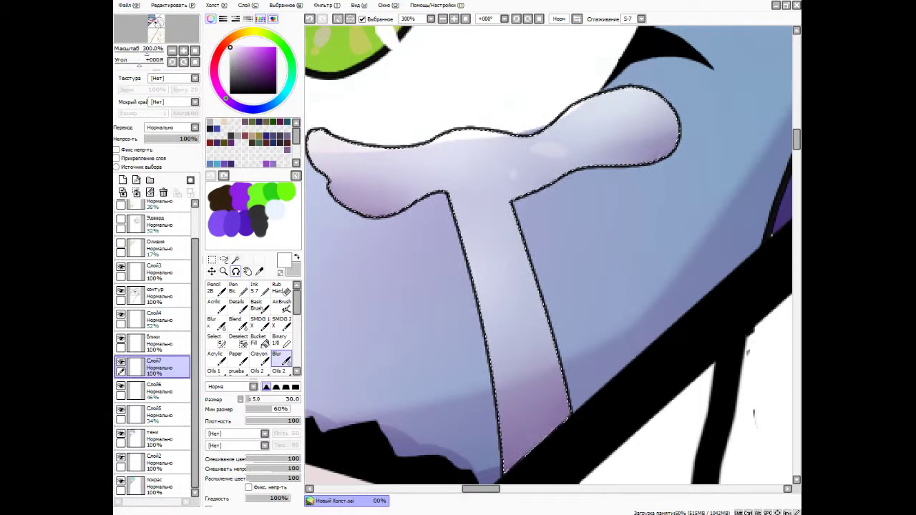
key("ctrl+shift+n")
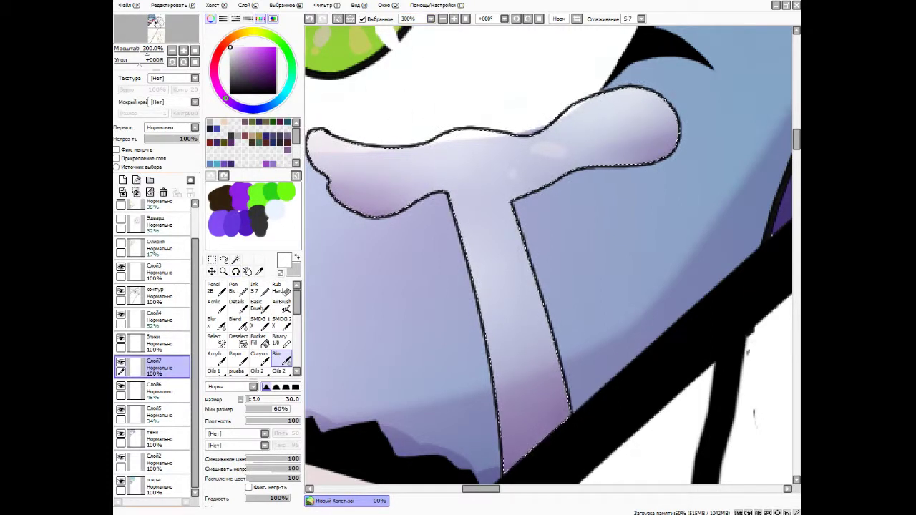
key("n")
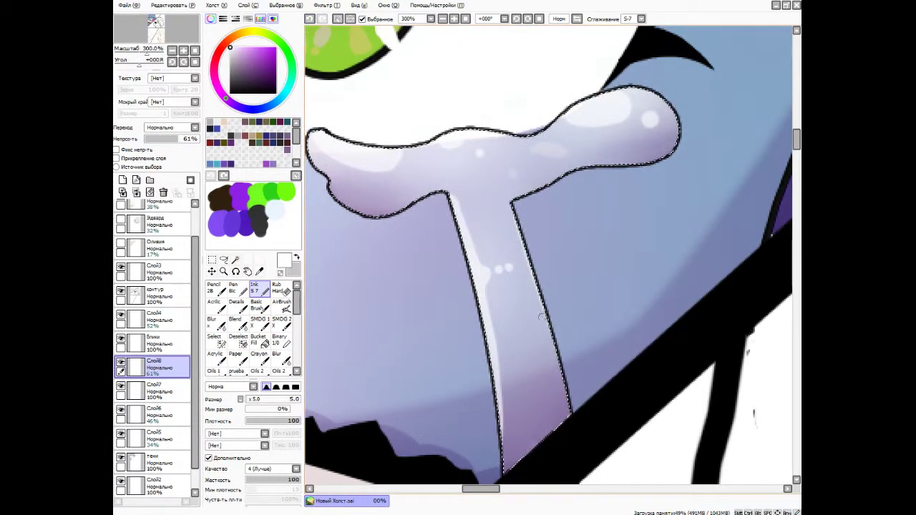
key("minus")
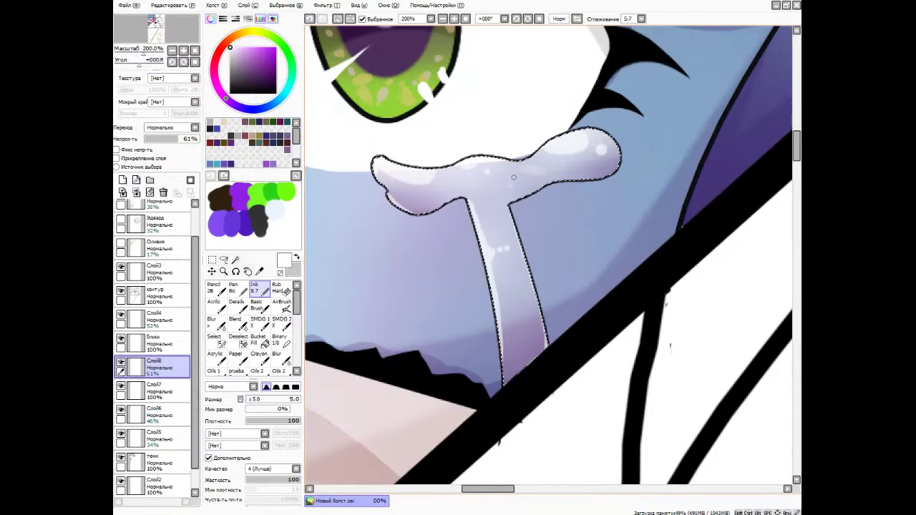
Merge the tear layers down and add a white rim light along the tear edges on a layer at 33% opacity.
key("ctrl+e")
key("ctrl+e")
key("ctrl+e")
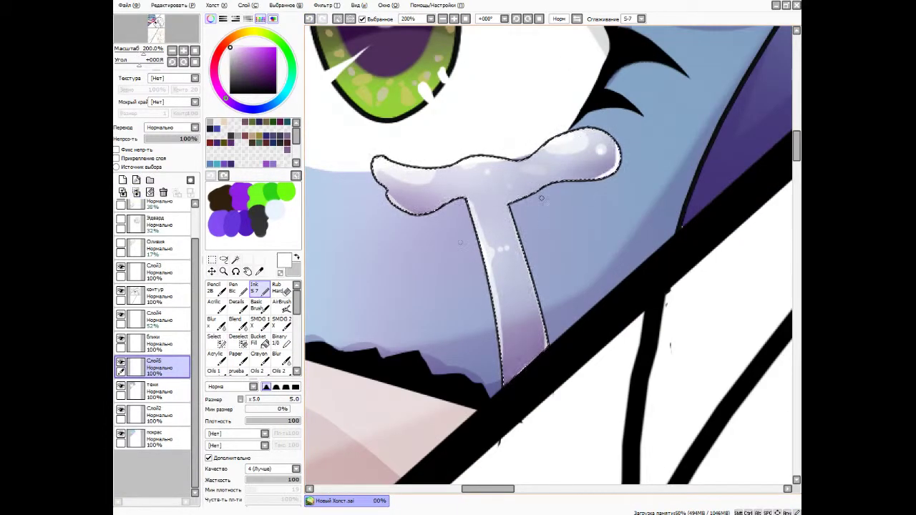
key("e")
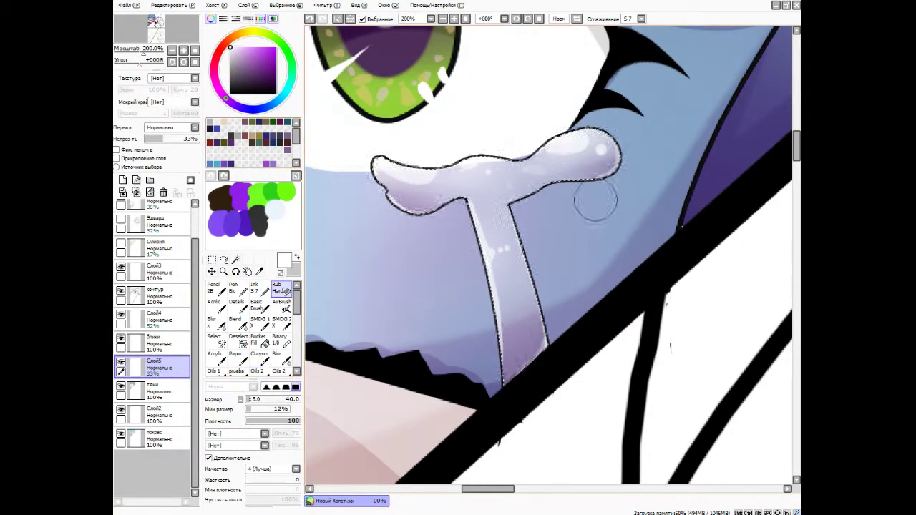
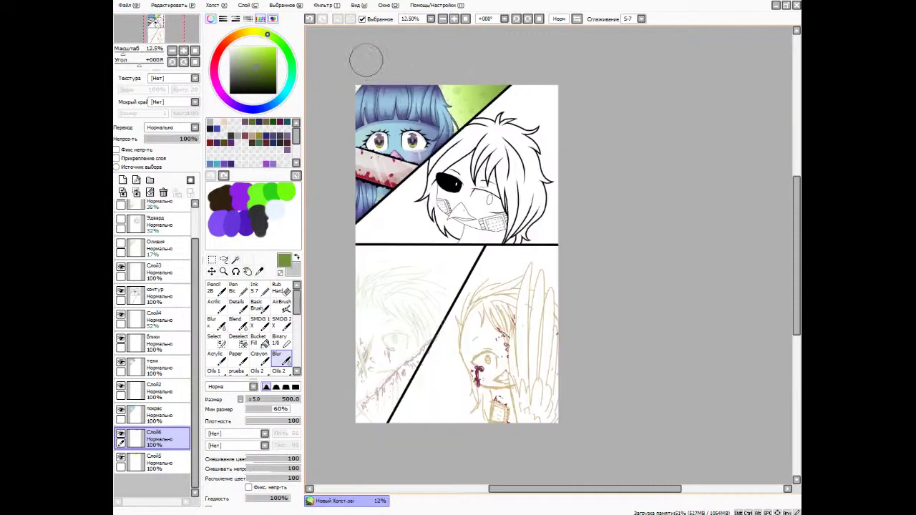
Merge the two green background layers and rename the merged layer to фон.
left_click_drag(366, 60, 371, 51)
scroll(499, 260, "up", 3)
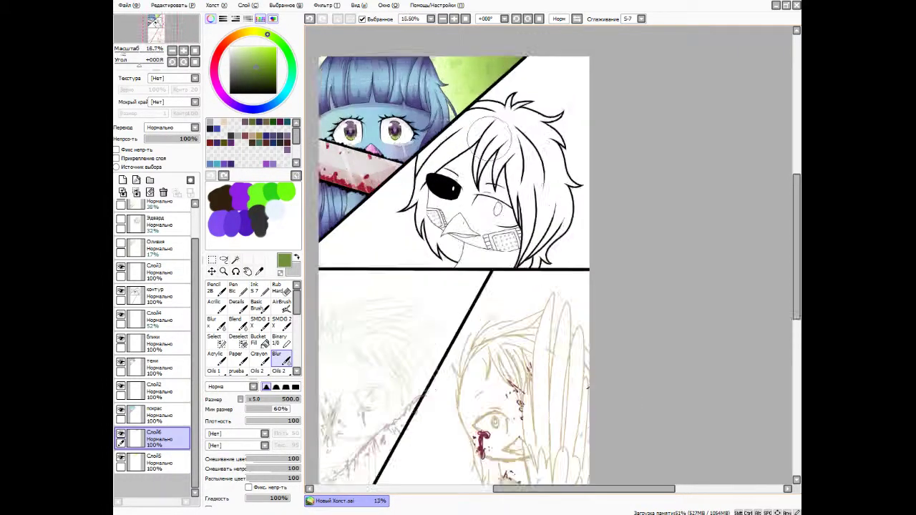
left_click(235, 259)
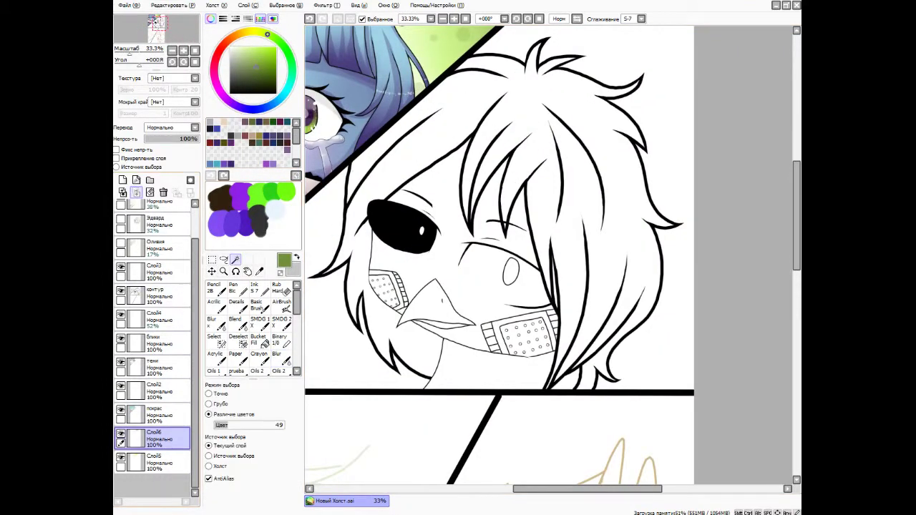
key("ctrl+e")
scroll(500, 260, "down", 3)
scroll(500, 260, "up", 2)
double_click(153, 438)
type("фон")
key("Return")
Select the hair, face and neck of the second panel's character with the Magic Wand on the контур layer.
left_click(154, 296)
left_click(587, 214)
left_click(501, 329)
key("ctrl+z")
scroll(515, 315, "up", 7)
left_click(501, 343)
scroll(501, 343, "down", 7)
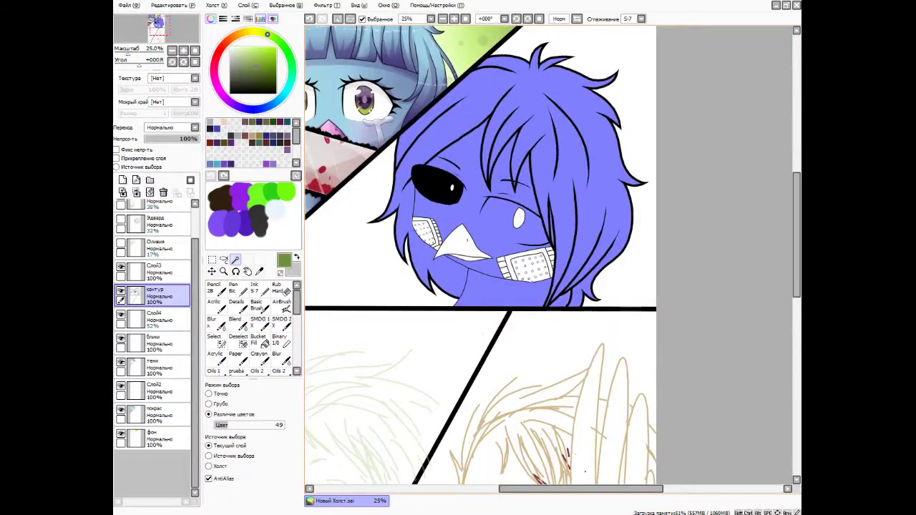
Fill the selected character with muted lilac on the покрас layer using the Ink brush.
left_click(254, 288)
left_click(153, 415)
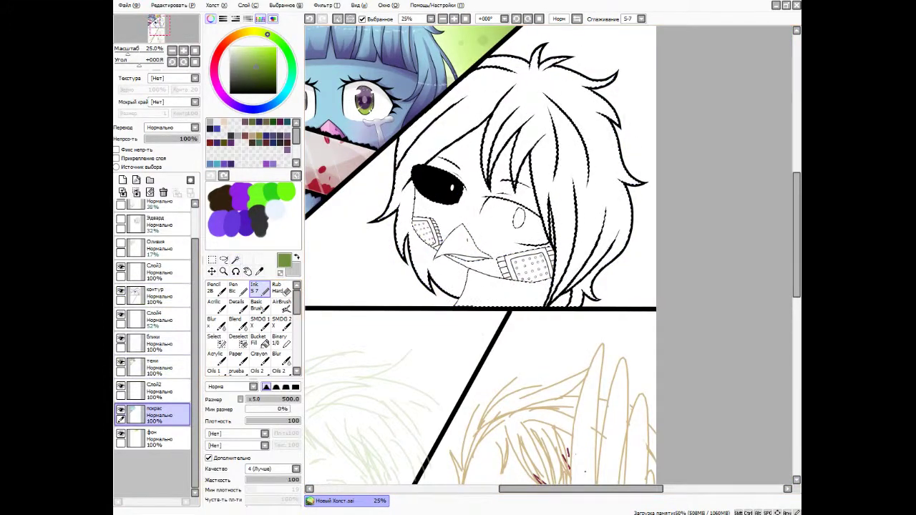
left_click(270, 163)
scroll(480, 258, "down", 2)
scroll(479, 258, "up", 3)
mouse_move(515, 108)
left_mouse_down()
mouse_move(380, 330)
mouse_move(493, 300)
mouse_move(573, 386)
mouse_move(558, 386)
left_mouse_up()
scroll(558, 386, "down", 2)
scroll(548, 256, "down", 1)
scroll(548, 255, "up", 2)
Add a new layer above покрас, choose blue, and select the lilac character's hair from the контур layer with the Magic Wand.
left_click(122, 179)
left_click(255, 109)
left_click(260, 58)
left_click(235, 259)
left_click(153, 296)
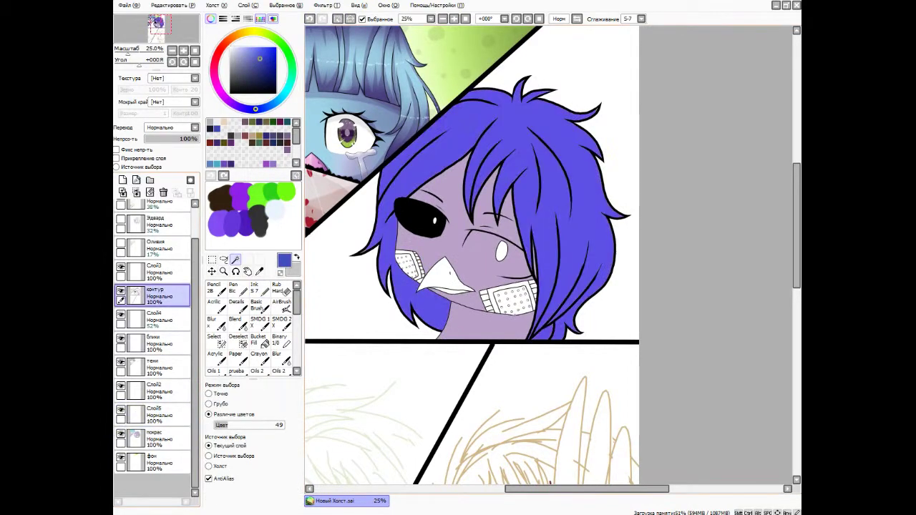
key("ctrl+z")
left_click(254, 287)
left_click(153, 415)
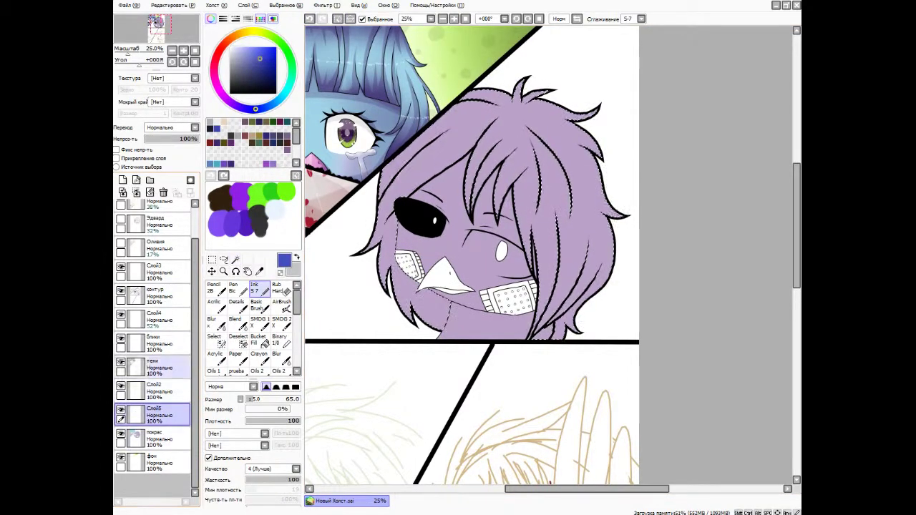
Paint blue strands through the lilac hair, taper their ends with the eraser and set the layer to 52% opacity.
left_click_drag(530, 131, 543, 285)
left_click_drag(566, 149, 601, 278)
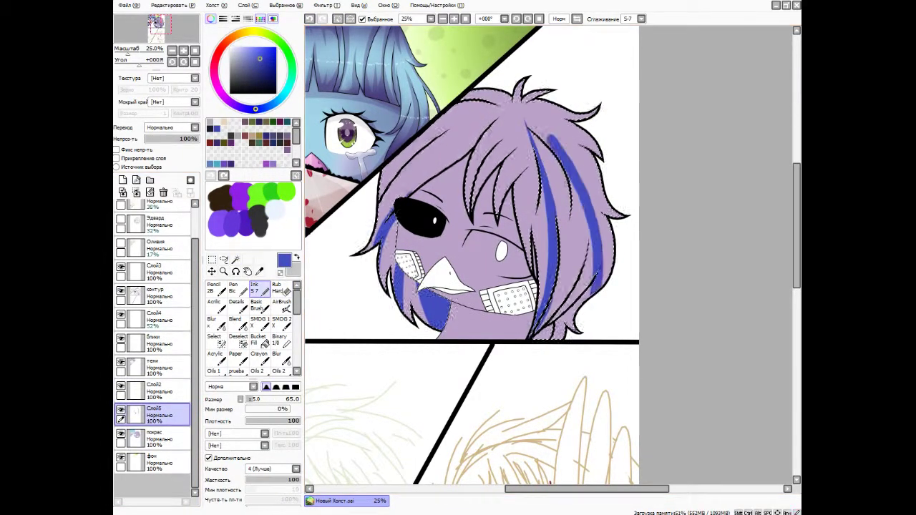
left_click_drag(515, 100, 512, 109)
left_click(281, 288)
left_click_drag(465, 125, 390, 188)
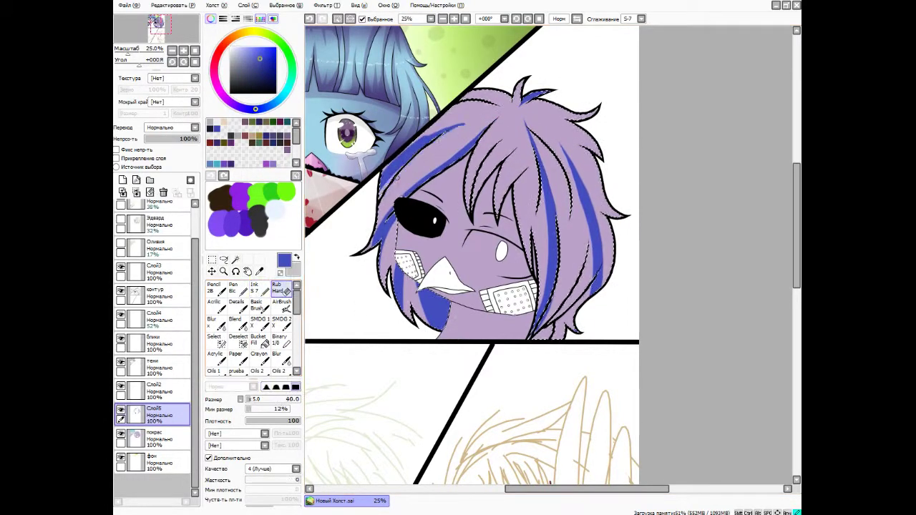
left_click_drag(502, 137, 469, 211)
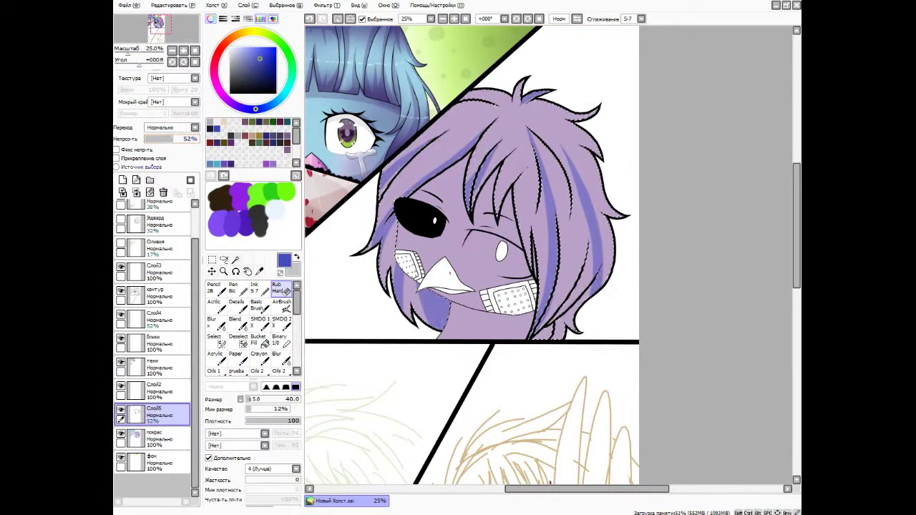
Paint black strands through the lilac hair on Слой2 with the Ink brush and taper their ends with the eraser.
left_click(157, 390)
left_click(255, 288)
key("ctrl+z")
key("e")
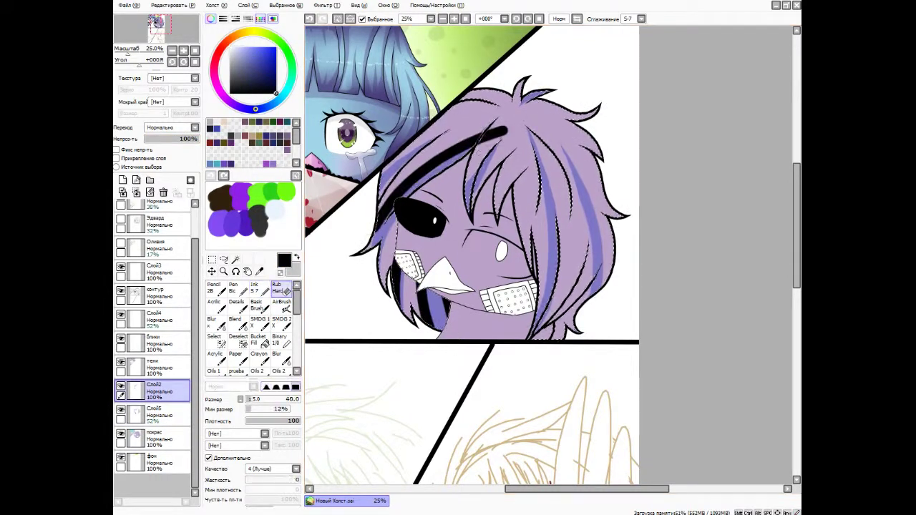
key("ctrl+y")
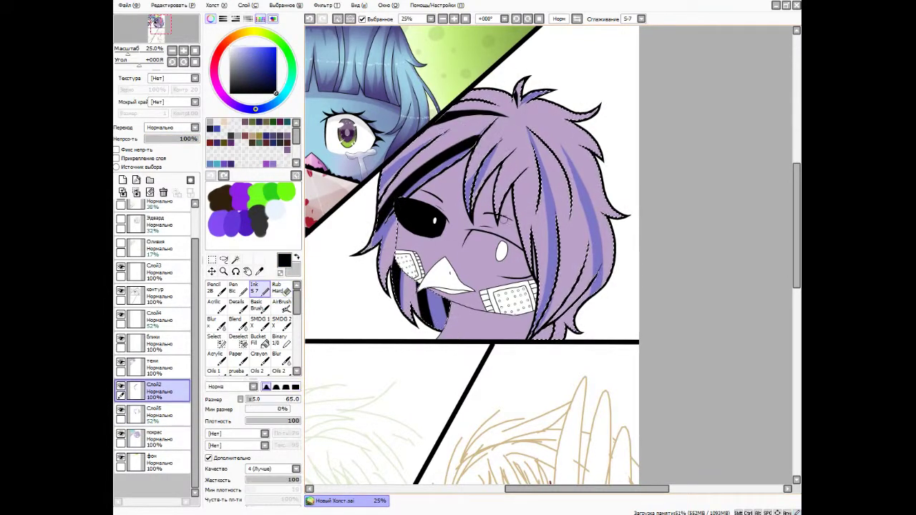
left_click(255, 288)
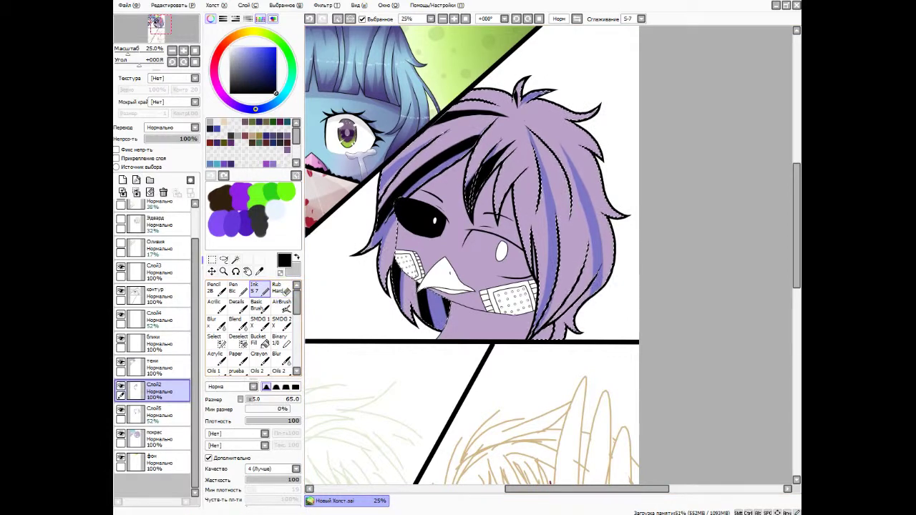
key("e")
key("e")
key("e")
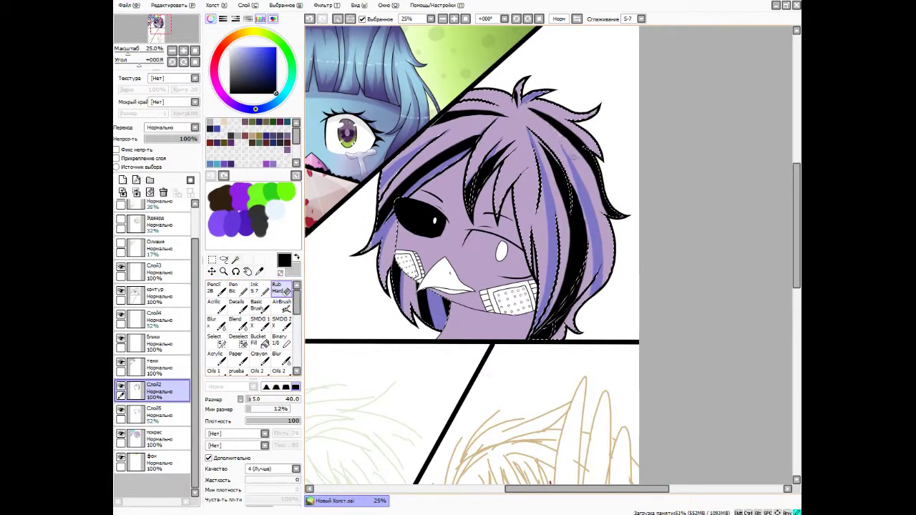
Set the black strands' layer to 29% opacity and clear the hair selection.
scroll(569, 150, "down", 1)
left_click_drag(197, 138, 160, 138)
key("d")
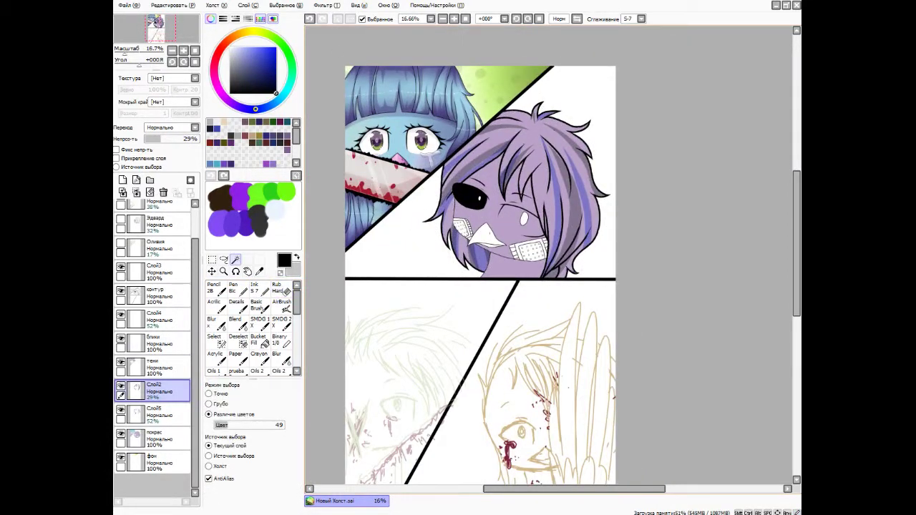
On a new layer, shade the hair's crown with soft black, blend it with the Blur brush and set the layer to 55% opacity.
key("ctrl+shift+n")
left_click(450, 240, "alt")
left_click(255, 287)
mouse_move(566, 128)
left_mouse_down()
mouse_move(523, 147)
mouse_move(537, 136)
left_mouse_up()
key("b")
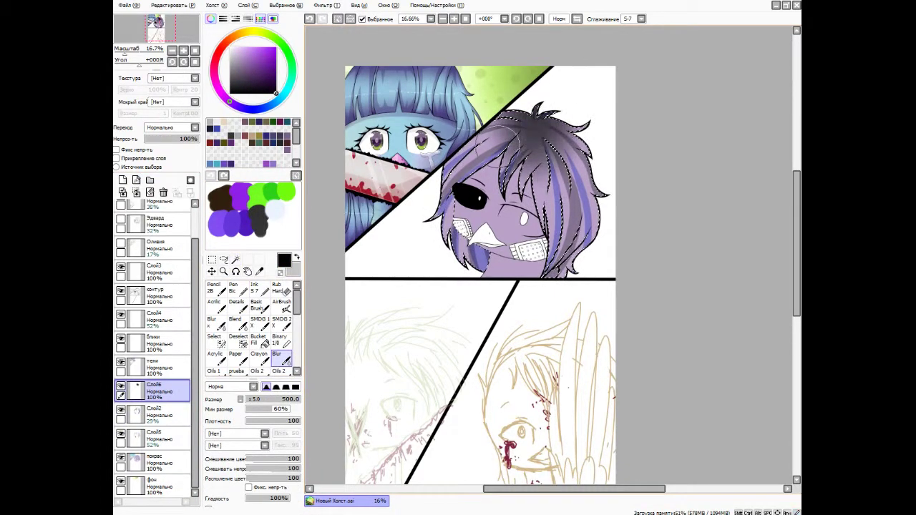
scroll(462, 89, "down", 1)
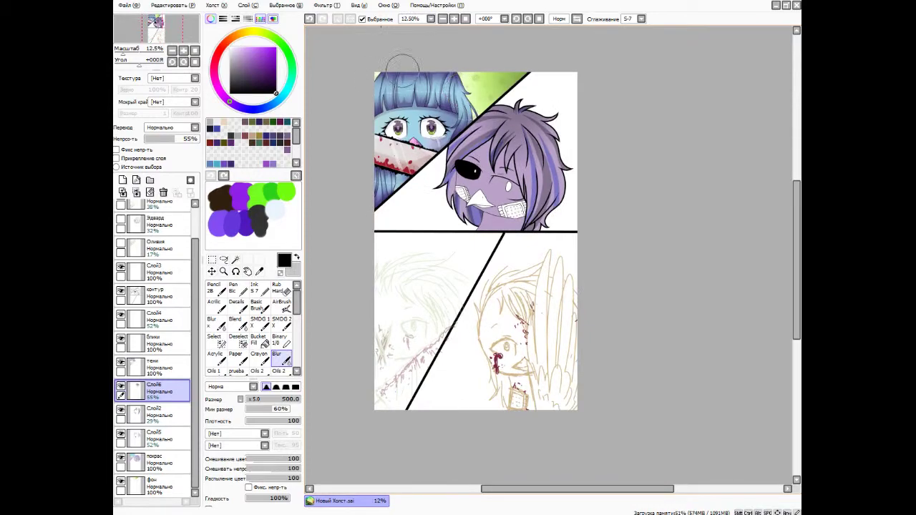
Select the part of the black eye overlapping the hair on the контур layer, using the Select and Deselect brushes.
scroll(379, 74, "up", 3)
scroll(438, 150, "up", 3)
left_click(159, 295)
left_click(215, 340)
mouse_move(418, 208)
left_mouse_down()
mouse_move(469, 153)
mouse_move(478, 174)
left_mouse_up()
key("e")
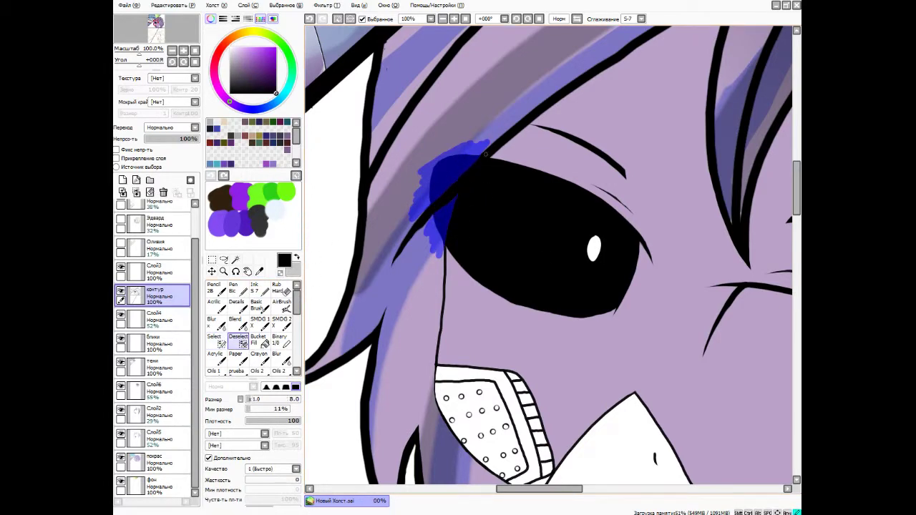
scroll(469, 174, "up", 2)
scroll(515, 118, "down", 7)
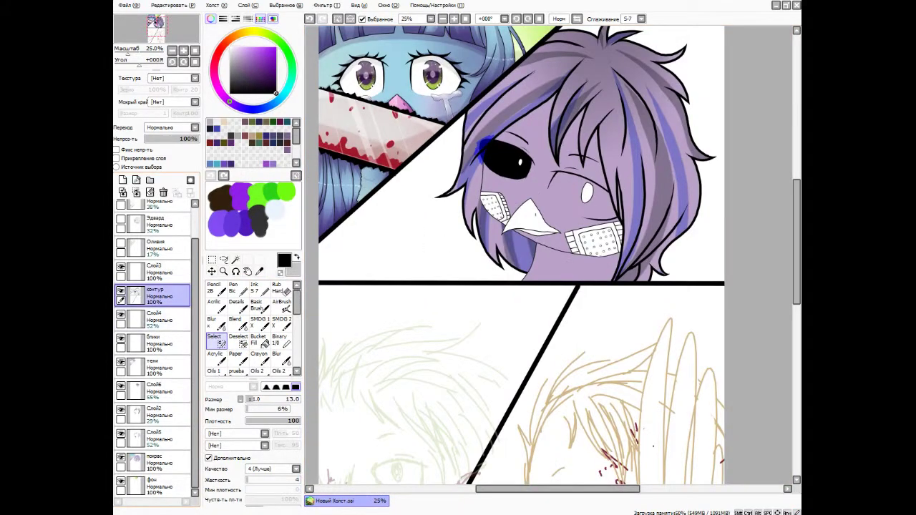
Erase the selected eye patch from контур and refill it with black on a new layer above at 52% opacity.
key("ctrl+shift+n")
key("b")
key("e")
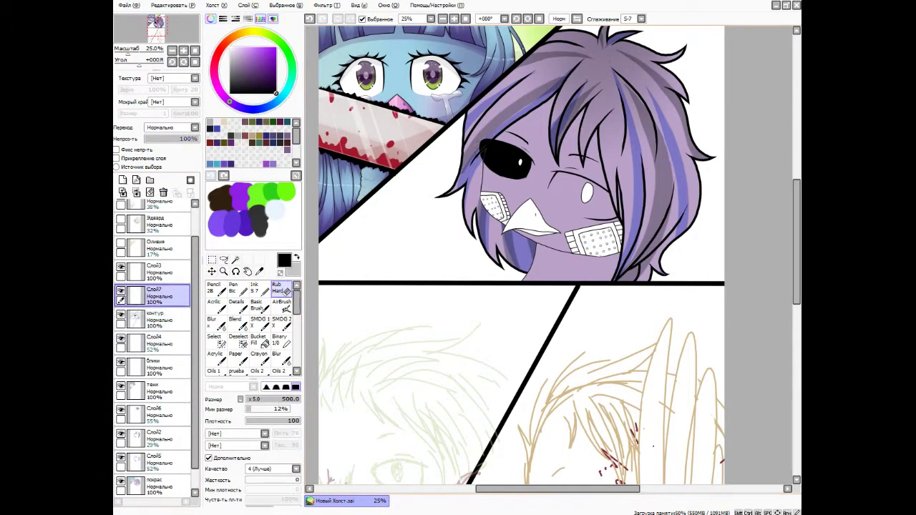
scroll(511, 164, "up", 5)
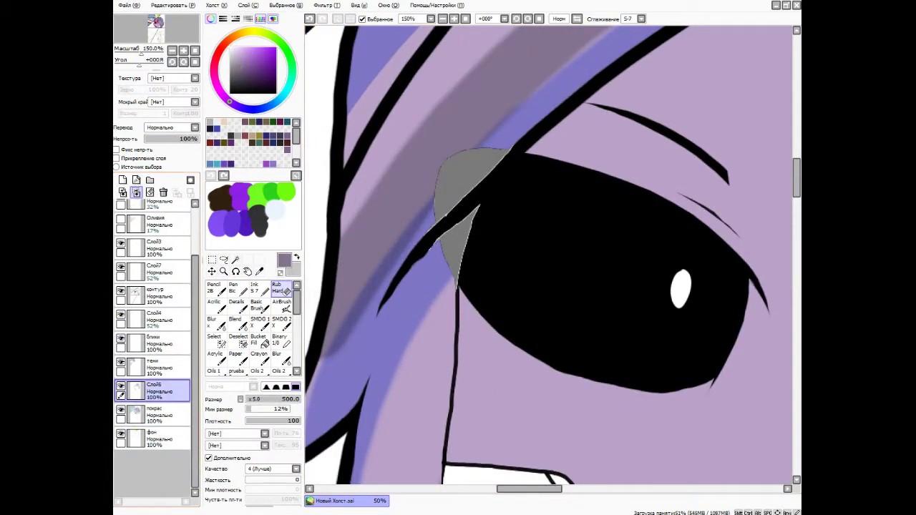
Set Слой7 to 26% opacity and retouch the hair over the black eye's corner with sampled hair colours and the Blur brush.
key("d")
mouse_move(444, 161)
left_mouse_down()
mouse_move(452, 170)
mouse_move(437, 229)
left_mouse_up()
left_click(451, 166, "alt")
mouse_move(469, 154)
left_mouse_down()
mouse_move(433, 236)
mouse_move(429, 208)
mouse_move(472, 150)
left_mouse_up()
left_click(458, 237, "alt")
key("b")
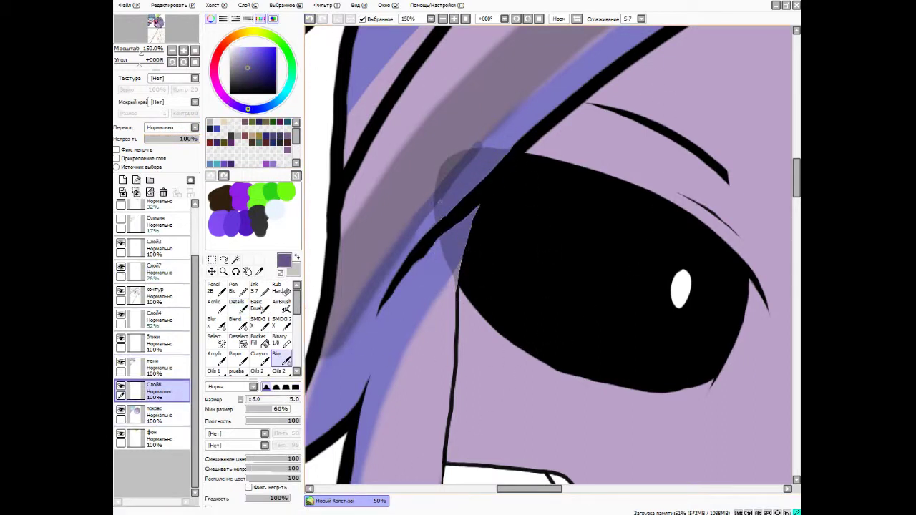
left_click(451, 214, "alt")
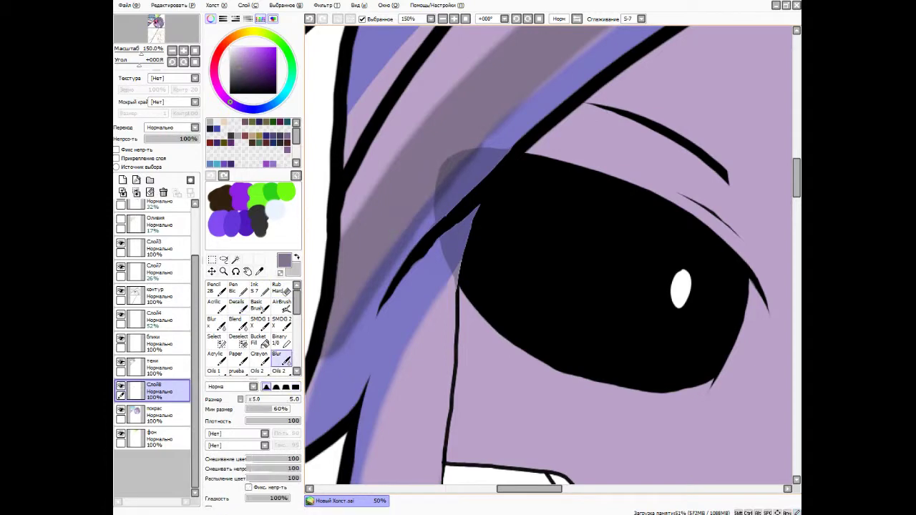
scroll(452, 155, "down", 6)
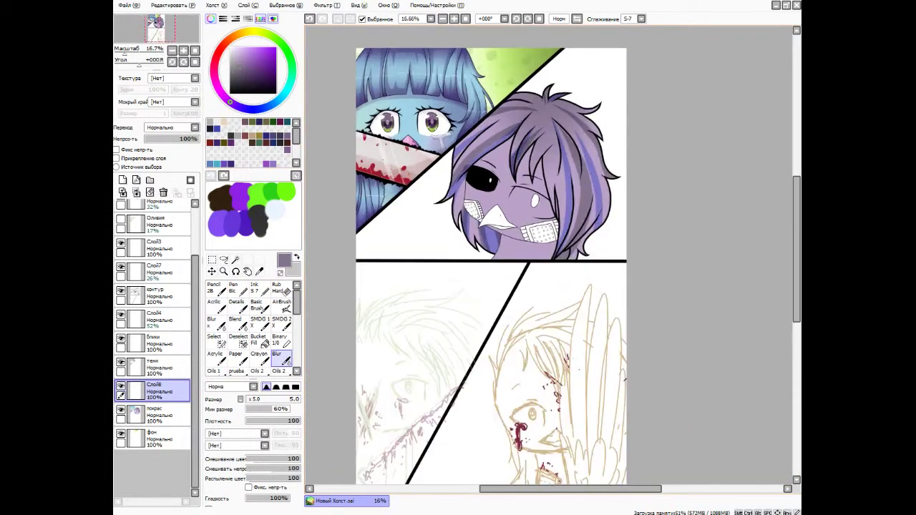
scroll(483, 86, "up", 1)
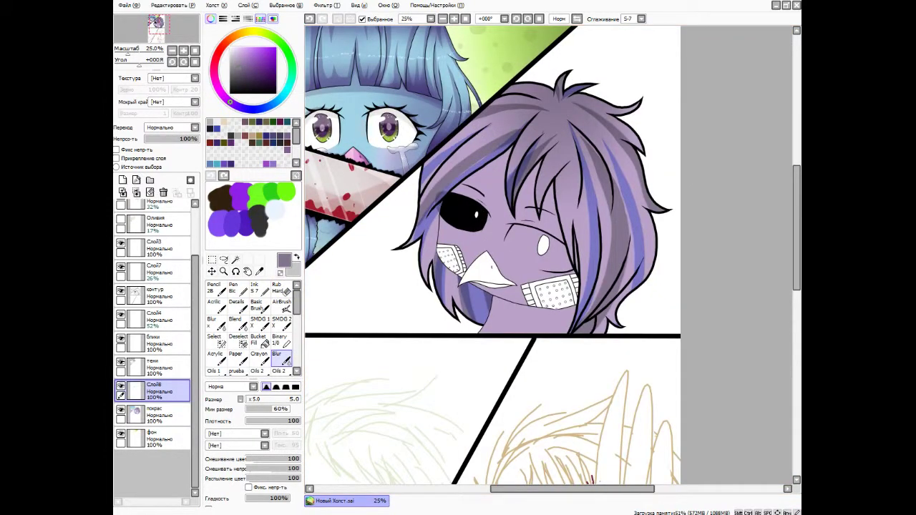
Select the beak and the open eye's iris with the Magic Wand and fill the beak with pale yellow using the Ink brush.
left_click(235, 260)
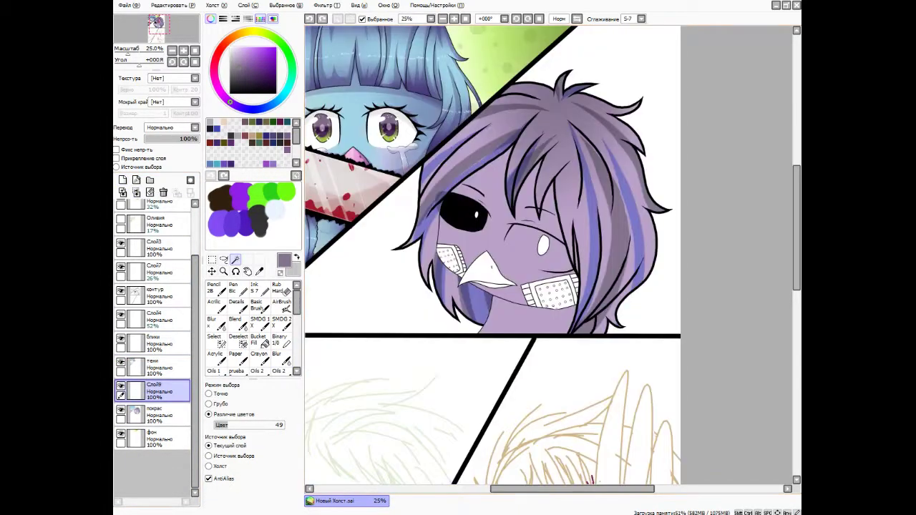
left_click(485, 272)
left_click(254, 288)
left_click(248, 32)
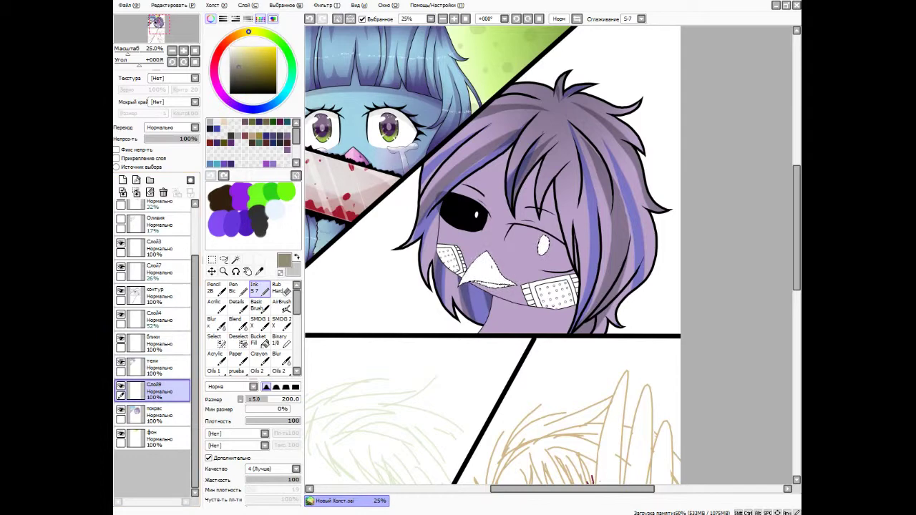
left_click(255, 49)
left_click_drag(476, 270, 509, 283)
Fill the open eye's iris with medium blue.
left_click(250, 48)
left_click(260, 108)
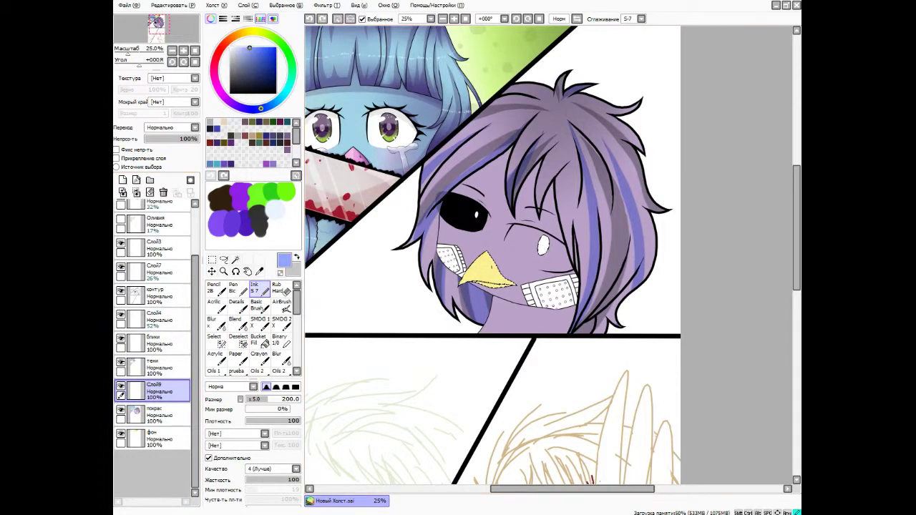
scroll(543, 245, "up", 5)
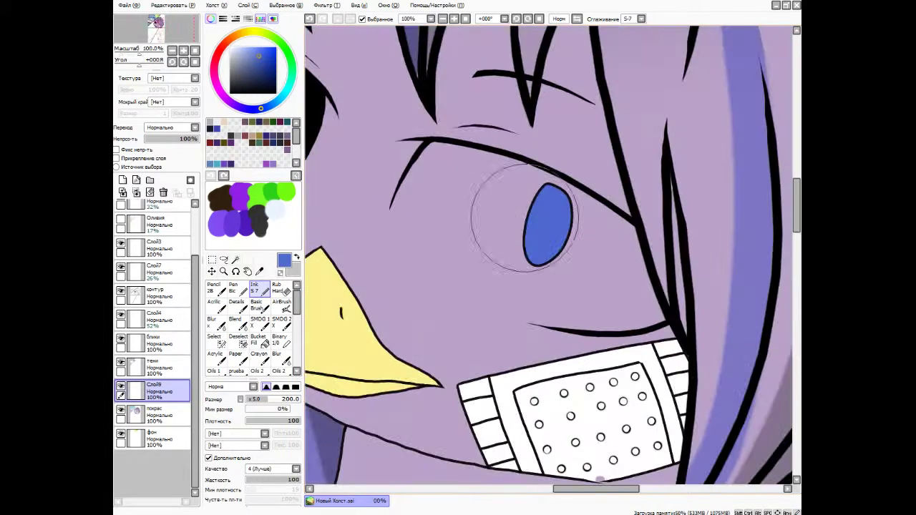
Add a layer beneath the beak and iris colours and paint the open eye's sclera white.
left_click(124, 179)
left_click(231, 48)
mouse_move(434, 147)
left_mouse_down()
mouse_move(397, 209)
mouse_move(525, 301)
mouse_move(600, 327)
mouse_move(476, 161)
left_mouse_up()
left_click(618, 302)
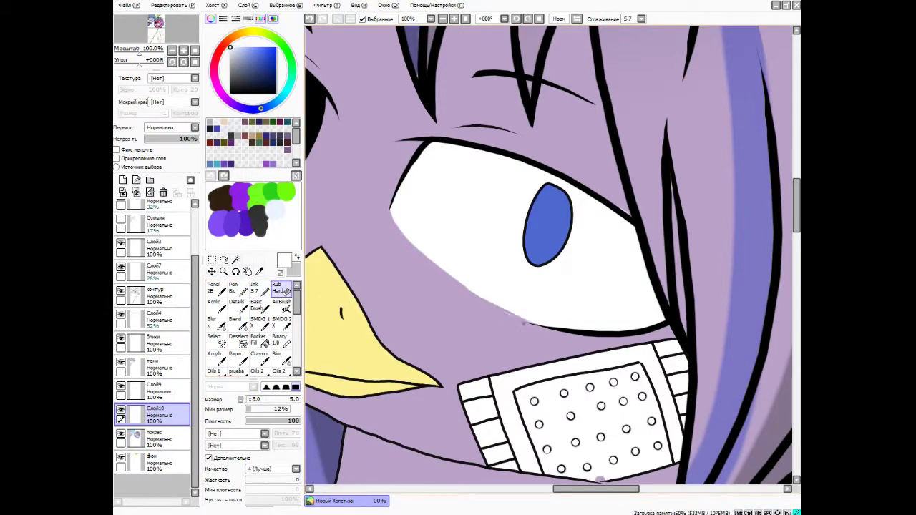
Refine the edges of the eye's white area with alternating Ink brush and eraser strokes.
left_click_drag(390, 224, 407, 213)
key("n")
mouse_move(429, 143)
left_mouse_down()
mouse_move(423, 204)
mouse_move(458, 272)
left_mouse_up()
key("e")
mouse_move(660, 269)
left_mouse_down()
mouse_move(615, 237)
mouse_move(544, 275)
left_mouse_up()
key("n")
left_click_drag(414, 100, 410, 155)
mouse_move(405, 208)
left_mouse_down()
mouse_move(576, 280)
mouse_move(635, 274)
left_mouse_up()
key("e")
key("n")
scroll(540, 244, "down", 1)
left_click_drag(432, 147, 485, 212)
key("e")
left_click_drag(409, 179, 533, 261)
key("ctrl+z")
scroll(548, 257, "down", 4)
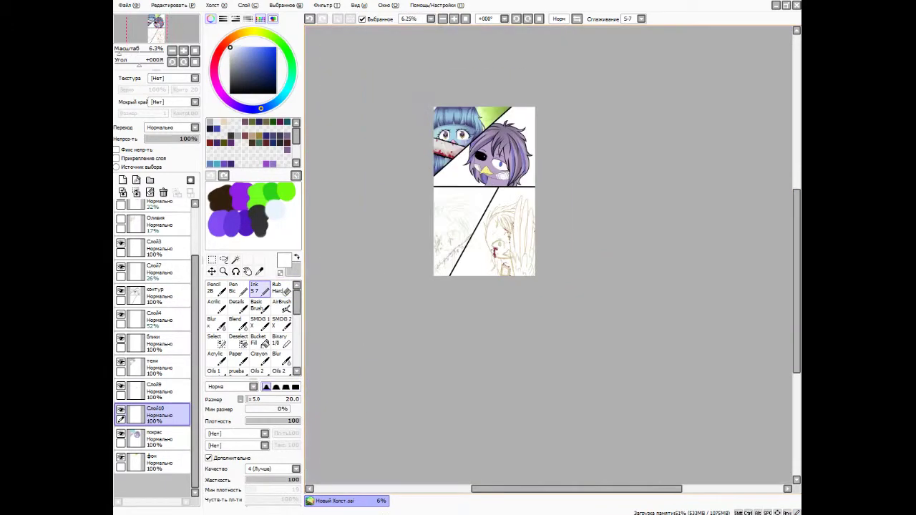
Select the plasters on both cheeks from the контур layer with the Magic Wand.
scroll(548, 258, "up", 3)
left_click(235, 259)
left_click(154, 295)
key("ctrl+z")
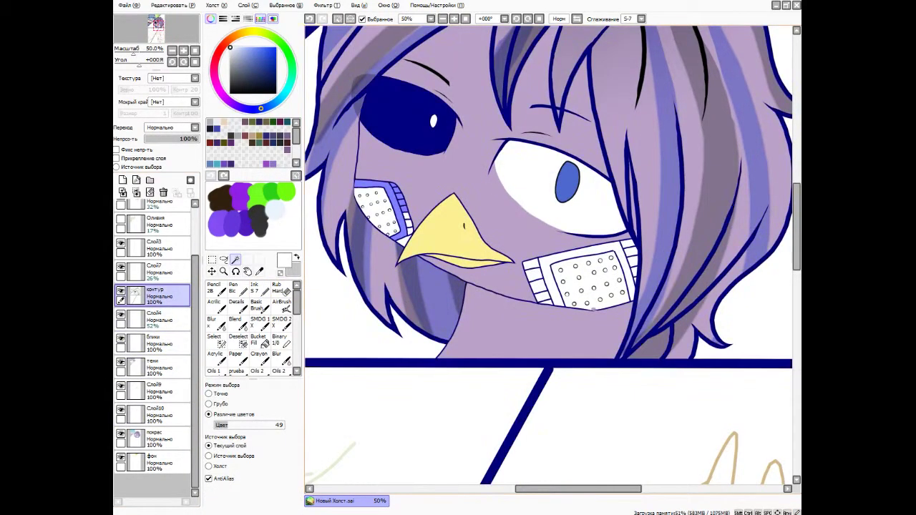
left_click(154, 437)
left_click(154, 414)
left_click(154, 294)
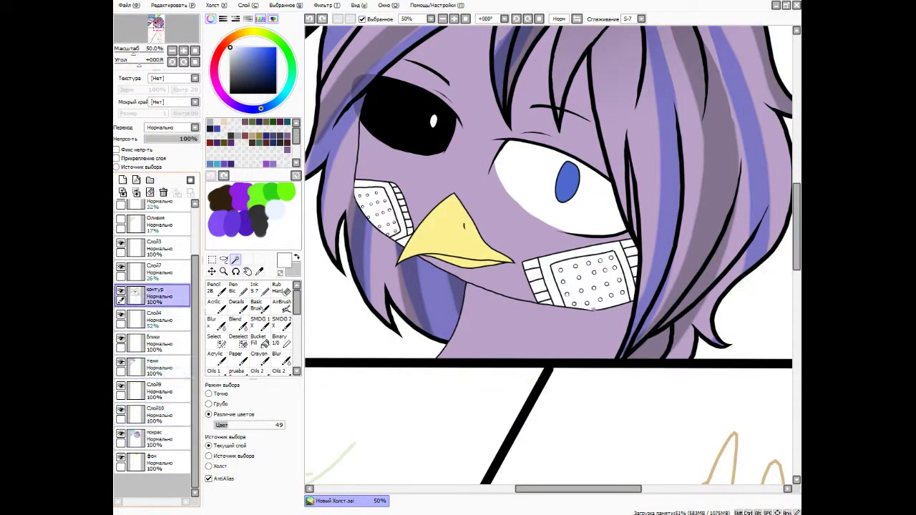
left_click(374, 203)
left_click(397, 190)
left_click(405, 215)
left_click(538, 281)
key("ctrl+z")
left_click(215, 340)
key("w")
left_click(593, 308)
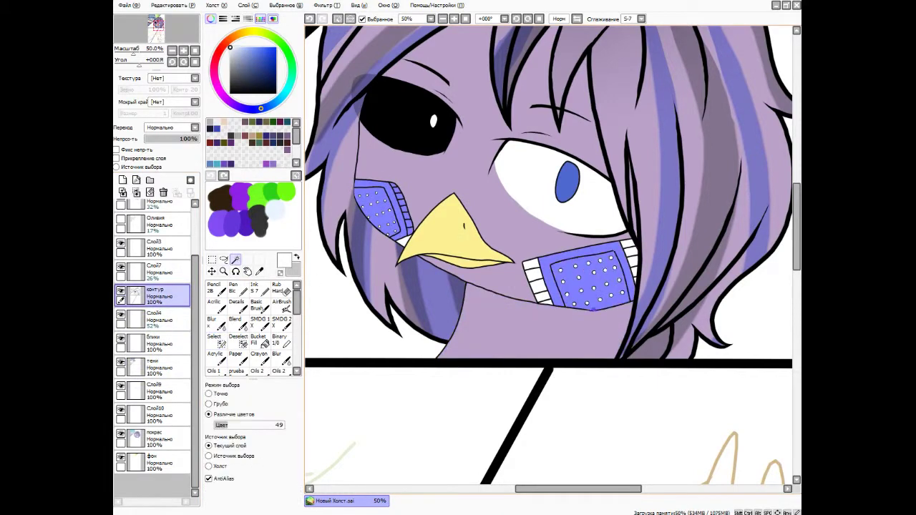
Fill both selected cheek plasters with beige on Слой10 using the Ink brush.
left_click(254, 287)
left_click(154, 414)
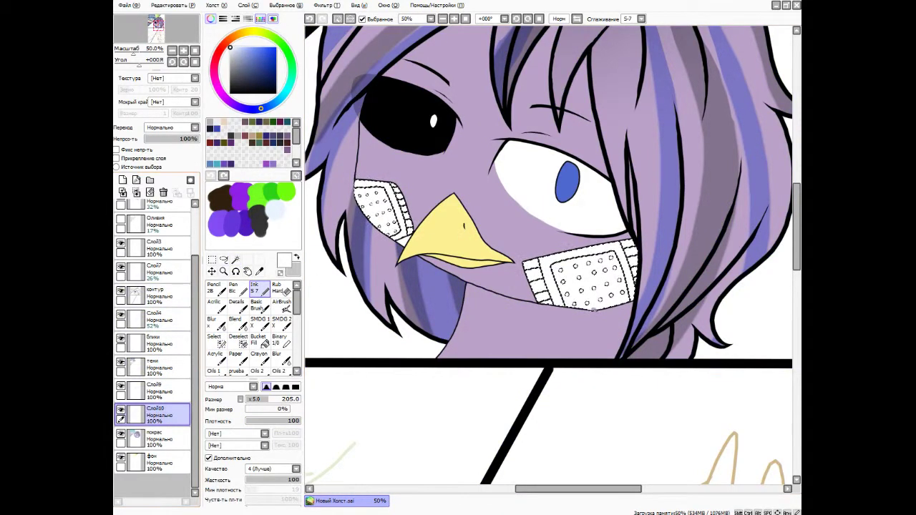
left_click(224, 122)
left_click_drag(592, 286, 379, 207)
Paint the white gap between the smaller plaster and the beak with the sampled lilac skin colour using the Details brush.
left_click(236, 302)
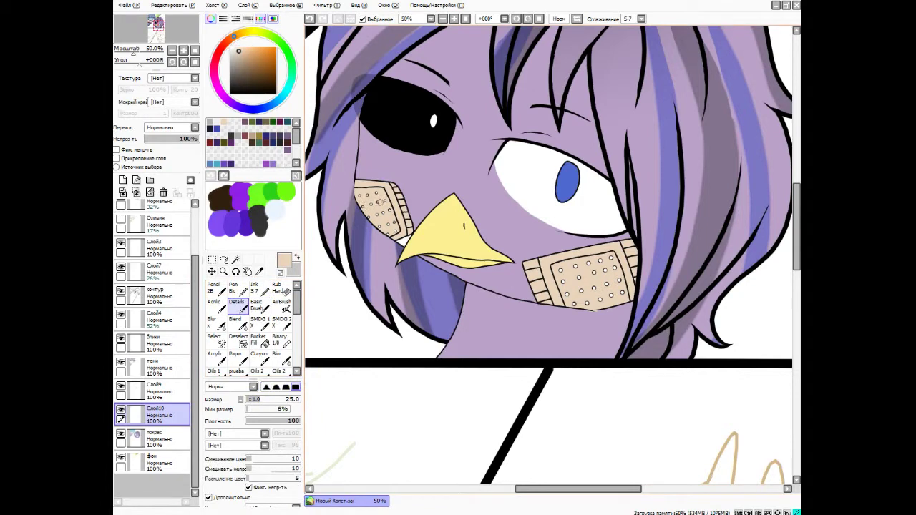
left_click(587, 312, "alt")
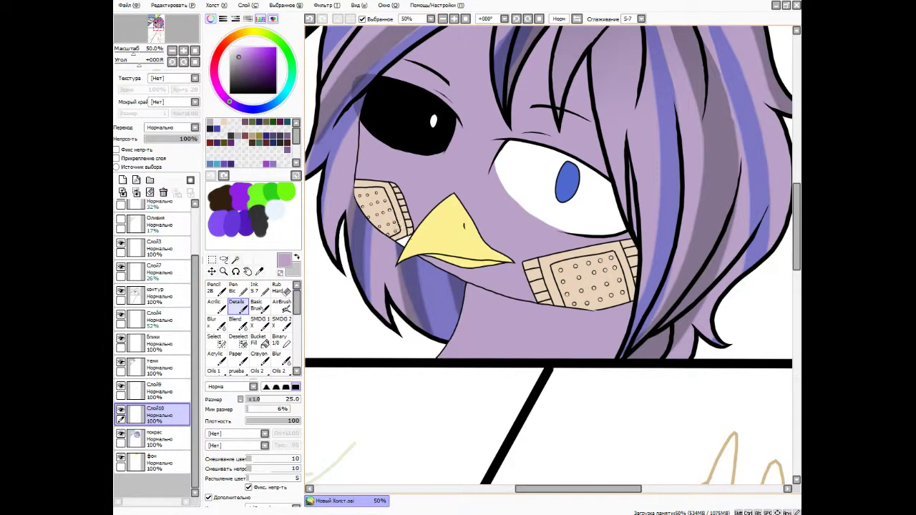
scroll(399, 227, "up", 5)
left_click_drag(416, 199, 486, 179)
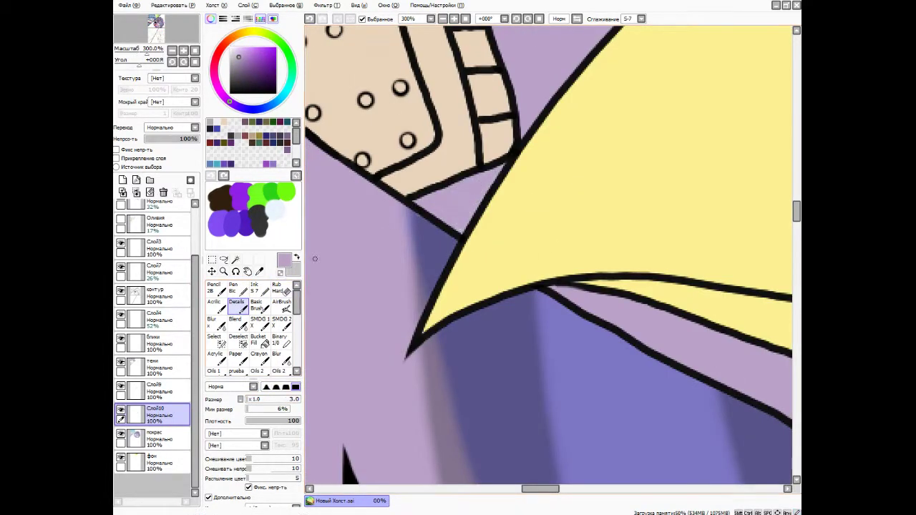
key("e")
scroll(408, 236, "down", 8)
scroll(491, 107, "up", 2)
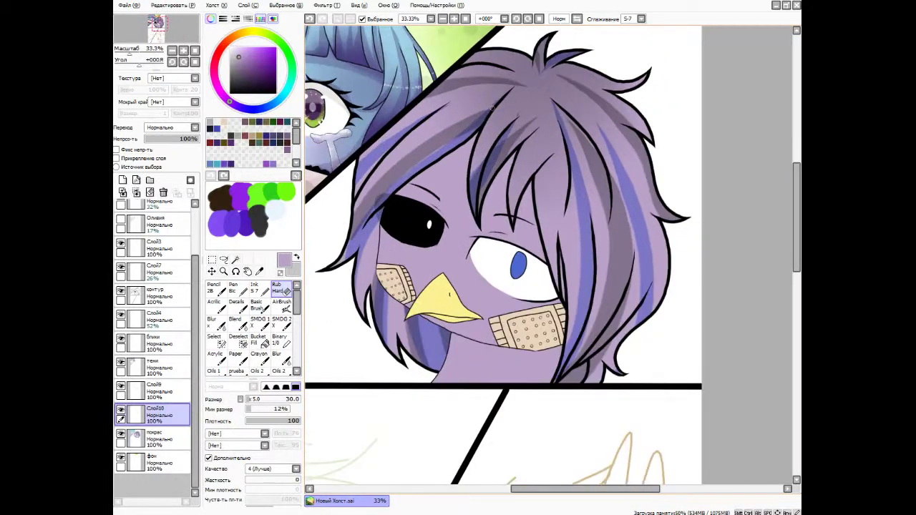
scroll(448, 206, "down", 3)
scroll(394, 156, "up", 1)
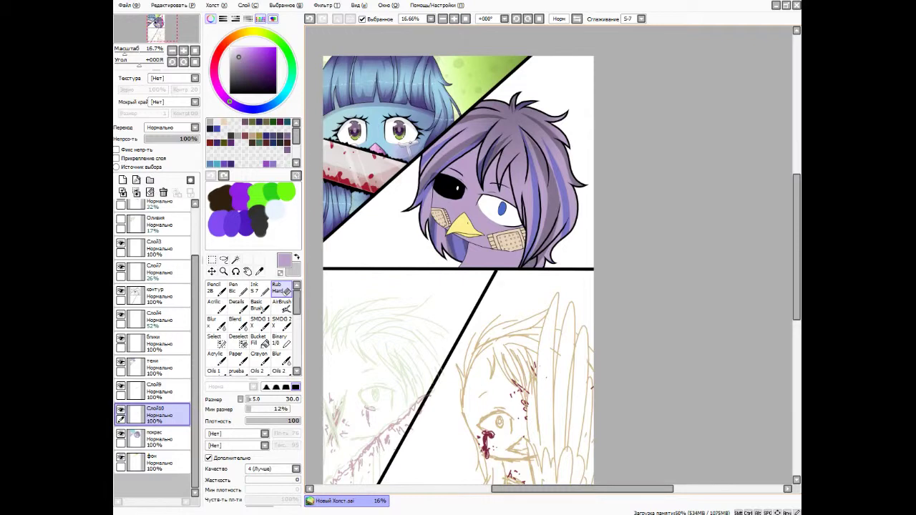
Select the blue iris with the Magic Wand and merge Слой9 and Слой10 down into the покрас layer.
scroll(501, 205, "up", 6)
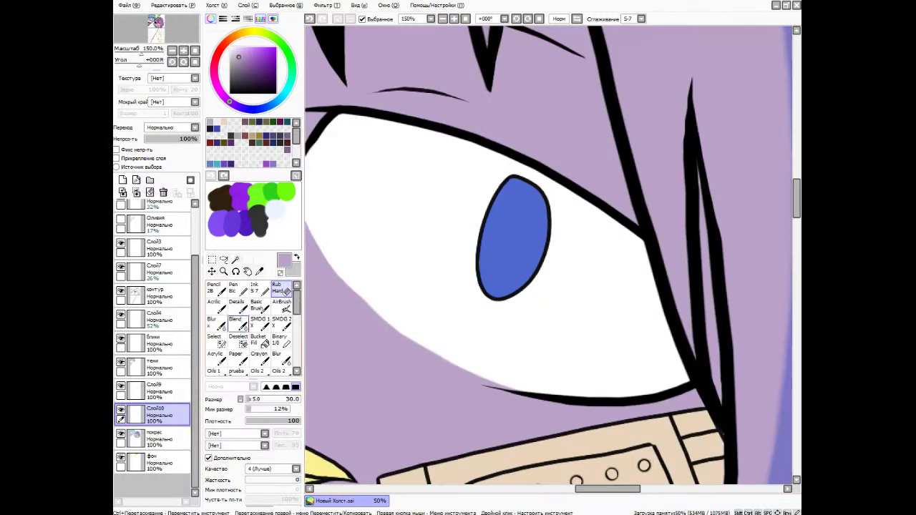
key("w")
left_click(522, 233)
key("ctrl+e")
key("ctrl+e")
Shade the upper iris with dark violet on the тени layer and blend it into the blue with the Blur brush.
left_click(260, 73)
mouse_move(501, 193)
left_mouse_down()
mouse_move(491, 112)
mouse_move(549, 254)
left_mouse_up()
key("b")
left_click_drag(530, 215, 504, 247)
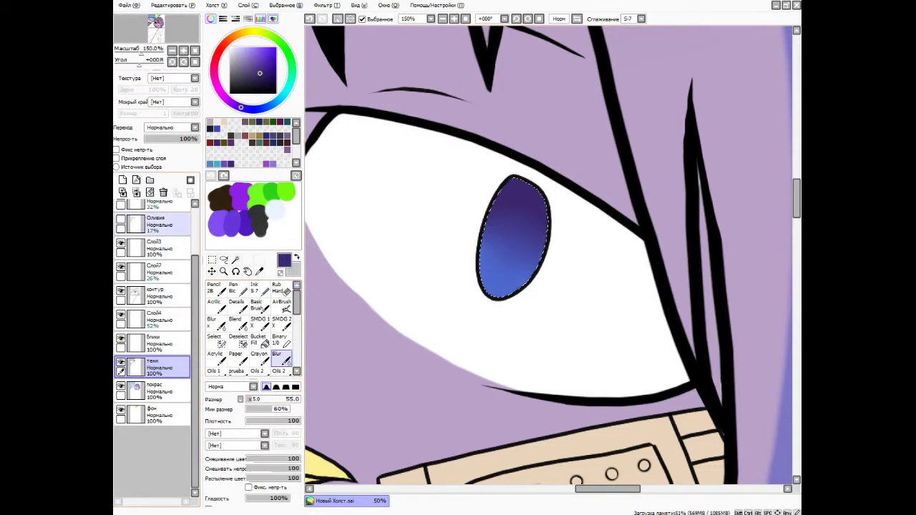
Add a new layer above тени and paint a dark indigo oval pupil in the iris with the Details brush.
left_click(122, 180)
left_click(515, 200, "alt")
left_click(237, 304)
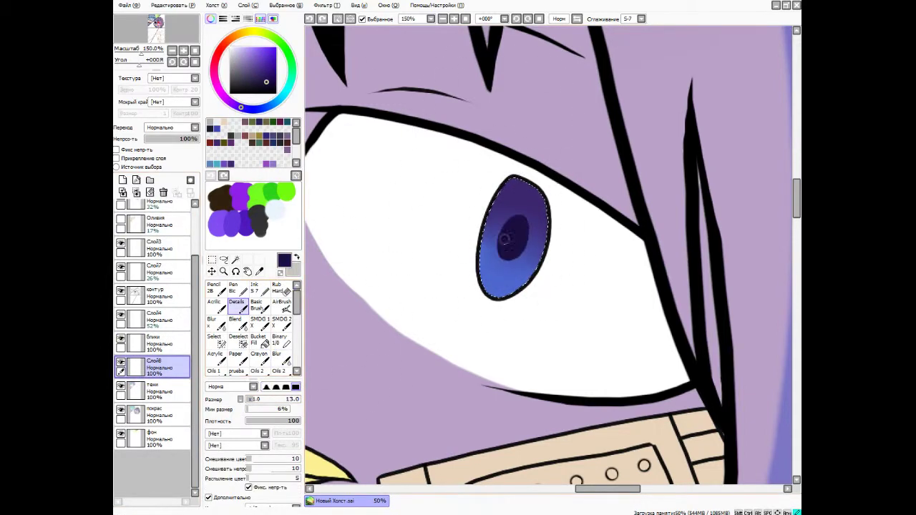
Darken the iris above the pupil with dark indigo strokes and soften their lower edge with the Blur brush.
scroll(505, 239, "down", 1)
left_click_drag(529, 165, 508, 208)
scroll(558, 193, "down", 1)
scroll(598, 197, "up", 3)
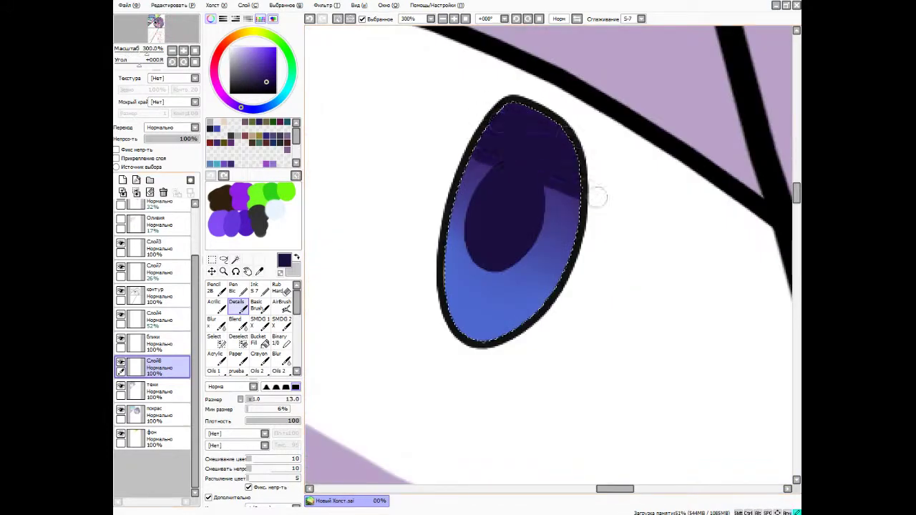
left_click_drag(463, 107, 519, 212)
key("b")
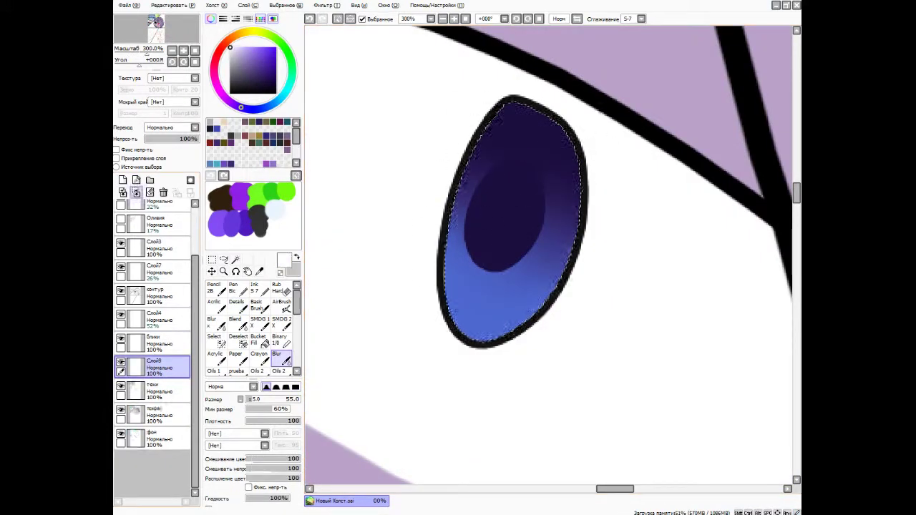
Paint translucent white reflections over the iris's lower and upper parts with the Ink brush, giving the lower reflection's layer 18% opacity.
key("e")
left_click(451, 372)
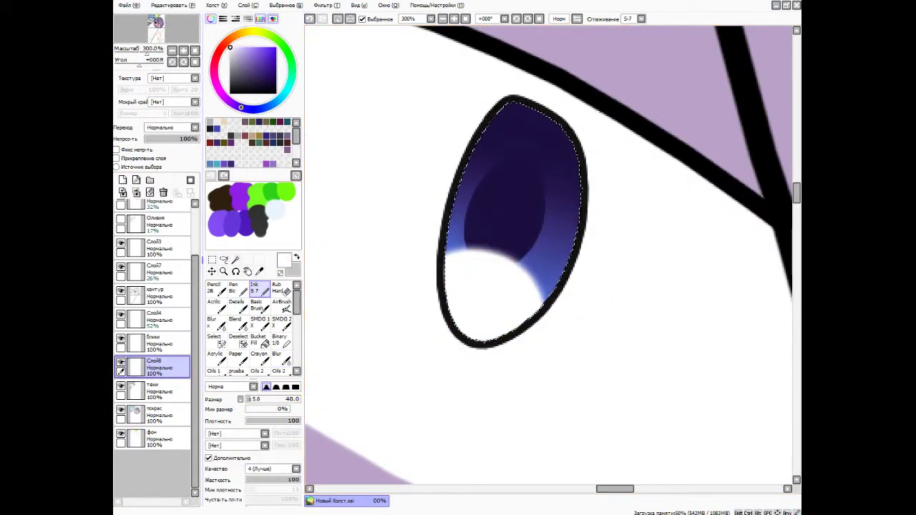
scroll(526, 197, "down", 1)
scroll(526, 197, "up", 3)
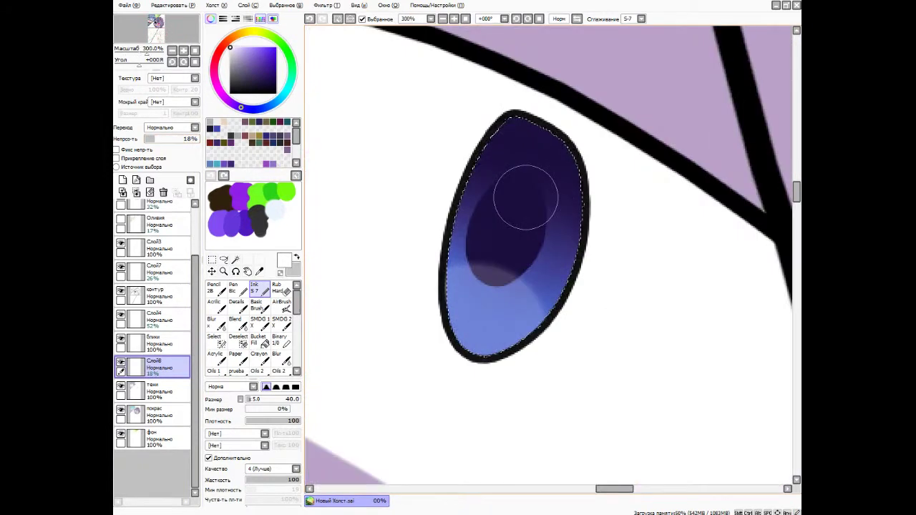
left_click(169, 138)
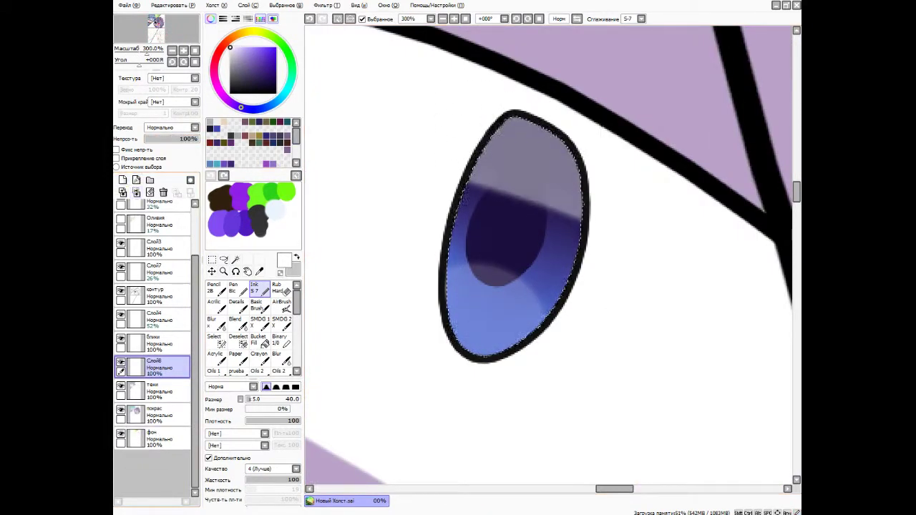
Scatter small pale-yellow speckles around the pupil in the iris with the Details brush.
left_click(236, 304)
left_click(453, 267)
left_click(463, 292)
left_click(470, 306)
left_click(475, 323)
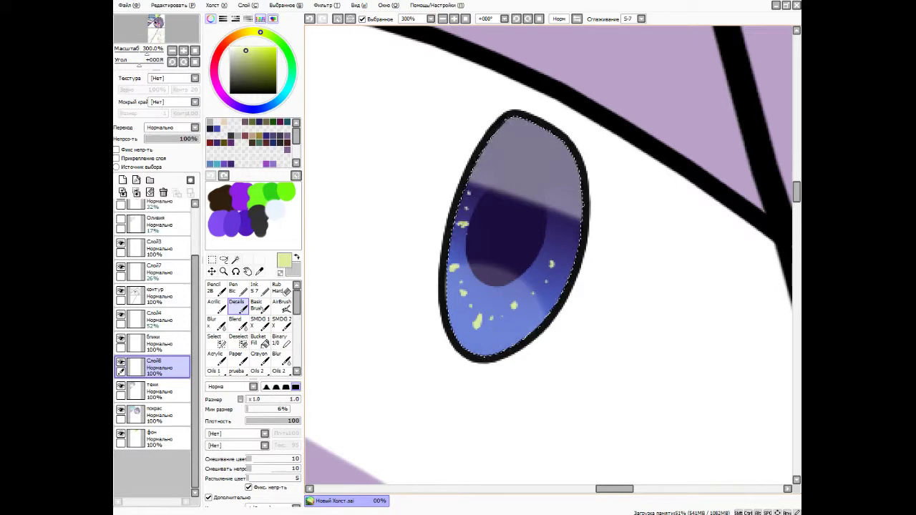
Add larger pink speckles and a white pupil highlight at 73% layer opacity, and trace a thin light rim along the pupil's lower edge.
left_click(214, 75)
left_click(460, 312)
left_click(520, 322)
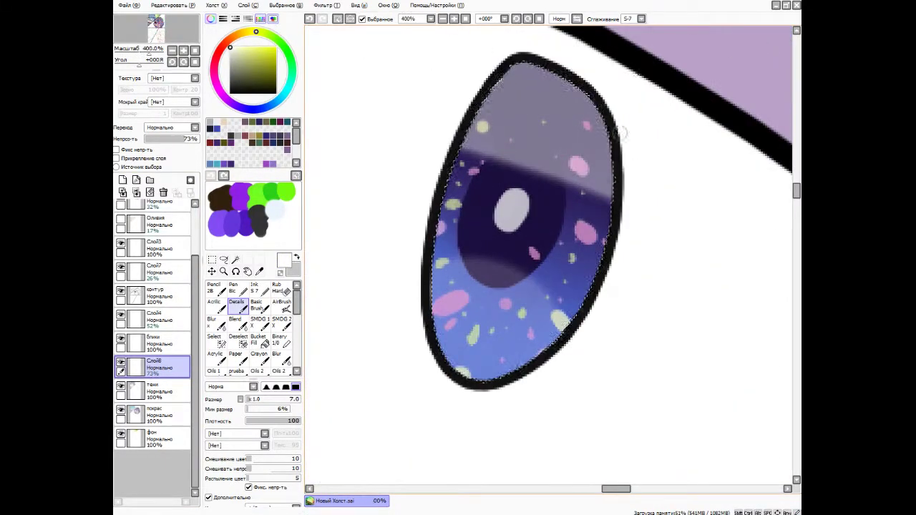
mouse_move(487, 285)
left_mouse_down()
mouse_move(539, 271)
mouse_move(565, 204)
left_mouse_up()
Shade the eye white beneath the upper lid in light grey with the Ink brush and merge the working layer down into тени.
key("e")
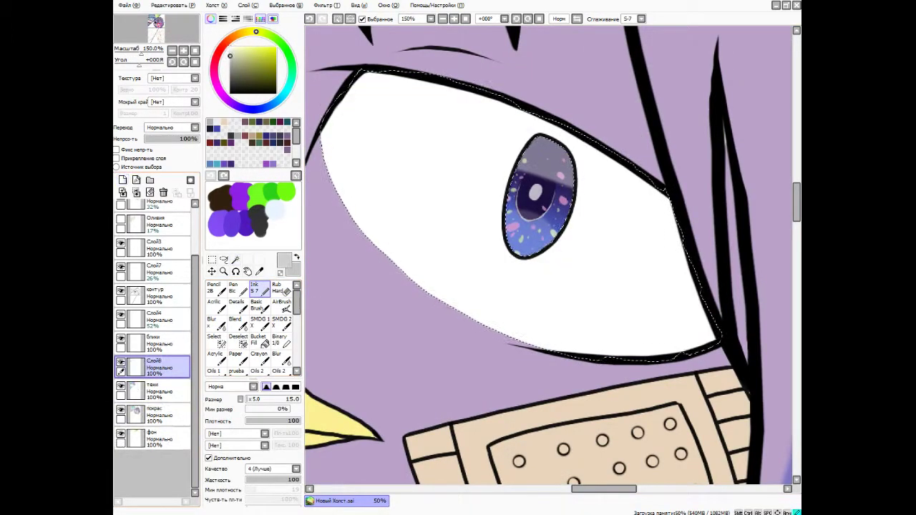
scroll(608, 160, "down", 5)
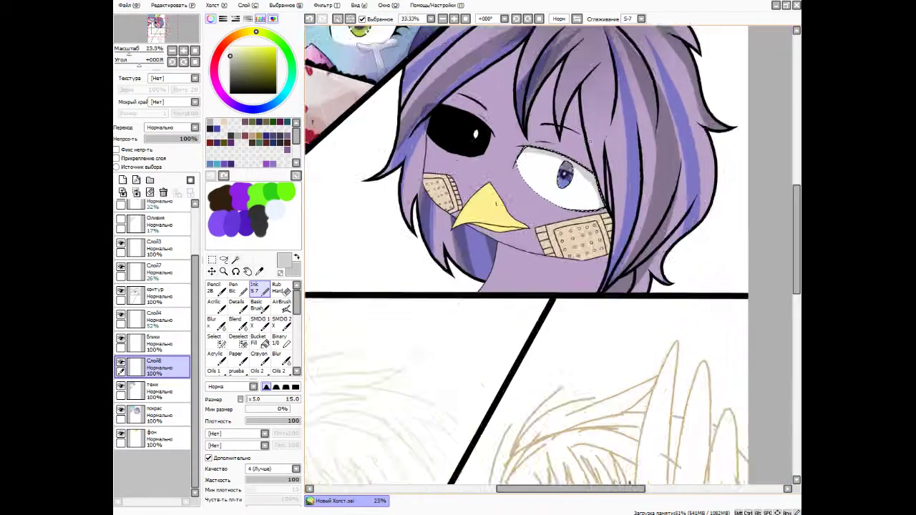
scroll(544, 164, "up", 4)
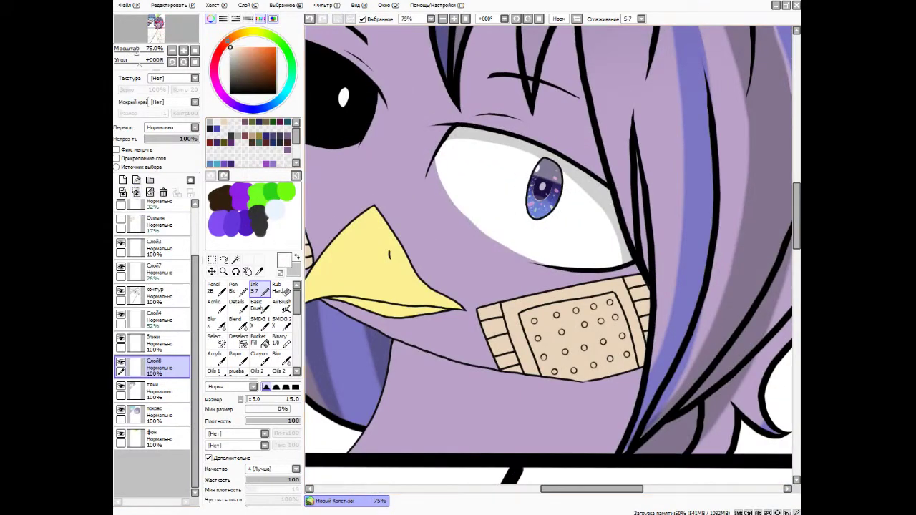
key("ctrl+e")
Merge Слой7 down and paint white highlights over the iris's outline on Слой3 with the Details brush.
left_click(165, 272)
scroll(548, 258, "down", 3)
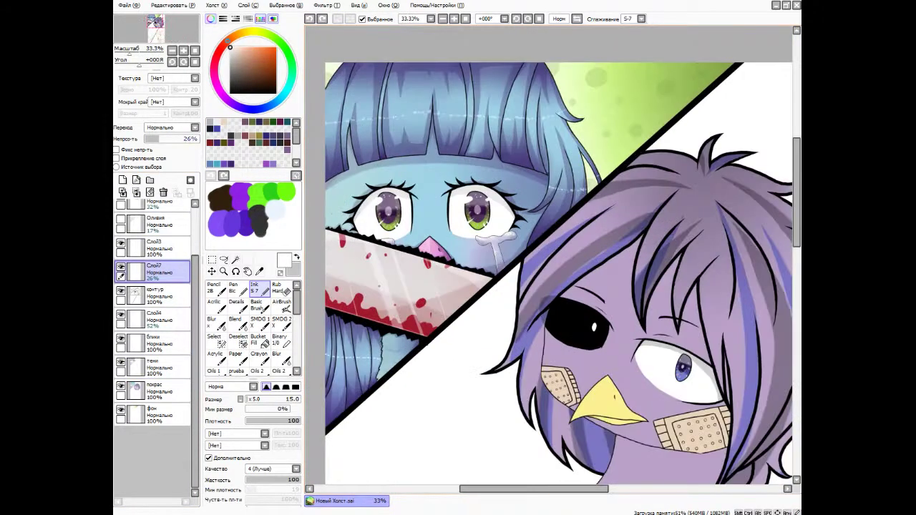
key("ctrl+e")
scroll(527, 167, "up", 5)
key("d")
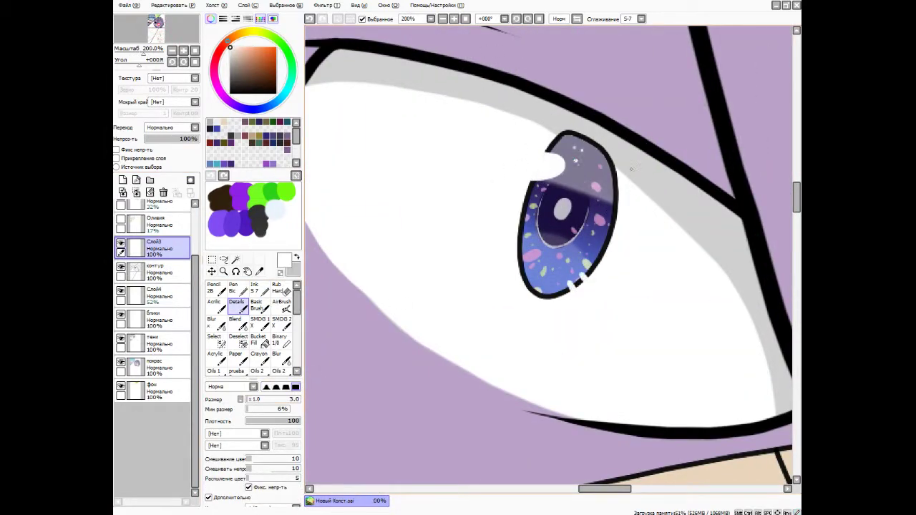
scroll(565, 207, "down", 7)
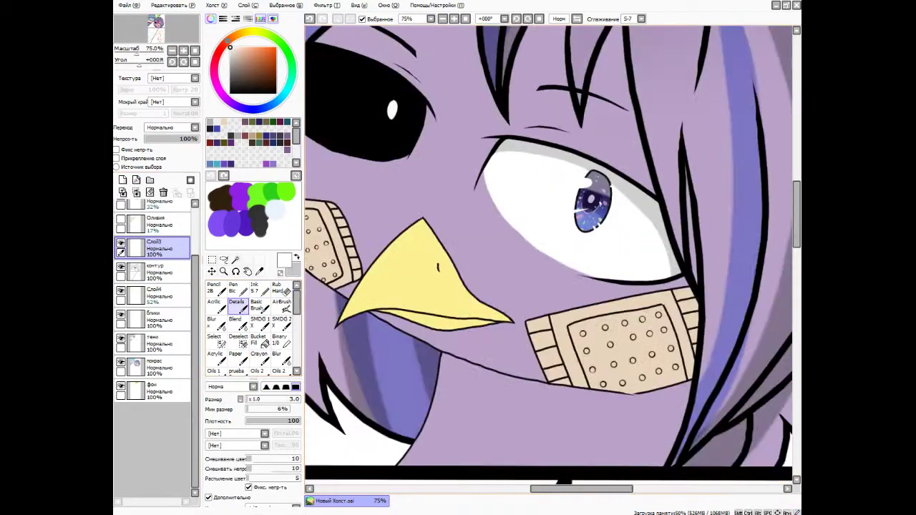
Paint pointed white glints beside the black eye's highlight on Слой3 and trim them with the eraser.
scroll(526, 154, "up", 8)
left_click_drag(537, 211, 463, 217)
key("e")
left_click_drag(416, 236, 433, 233)
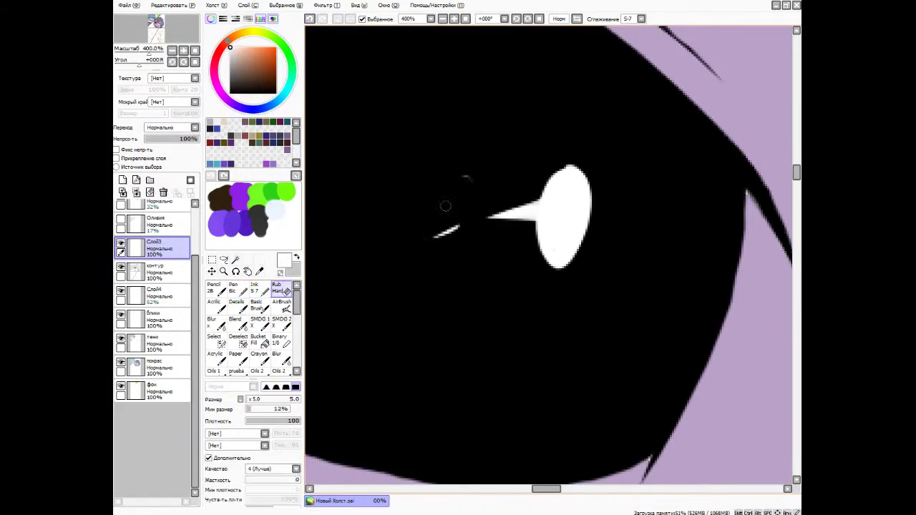
key("ctrl+z")
Add a new layer below Слой3 and paint a soft white glow around the black eye's highlight.
left_click(123, 180)
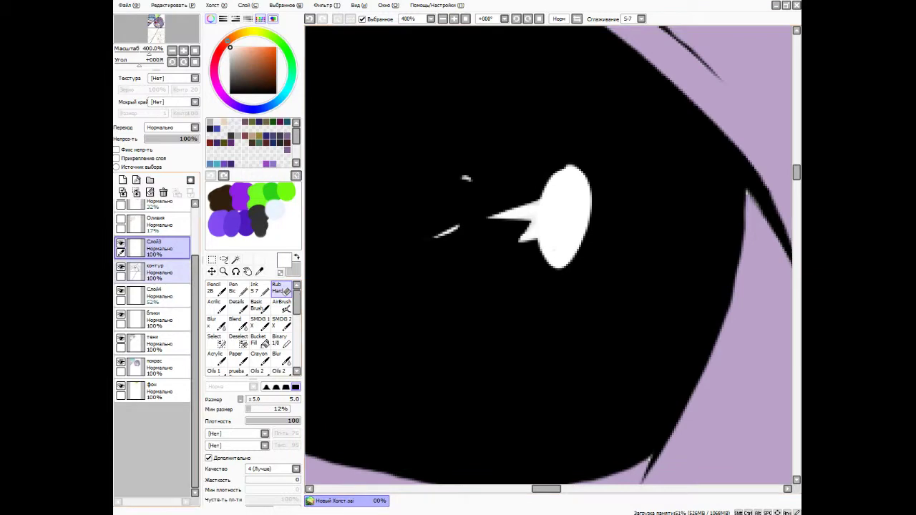
left_click_drag(562, 207, 532, 123)
scroll(532, 122, "down", 6)
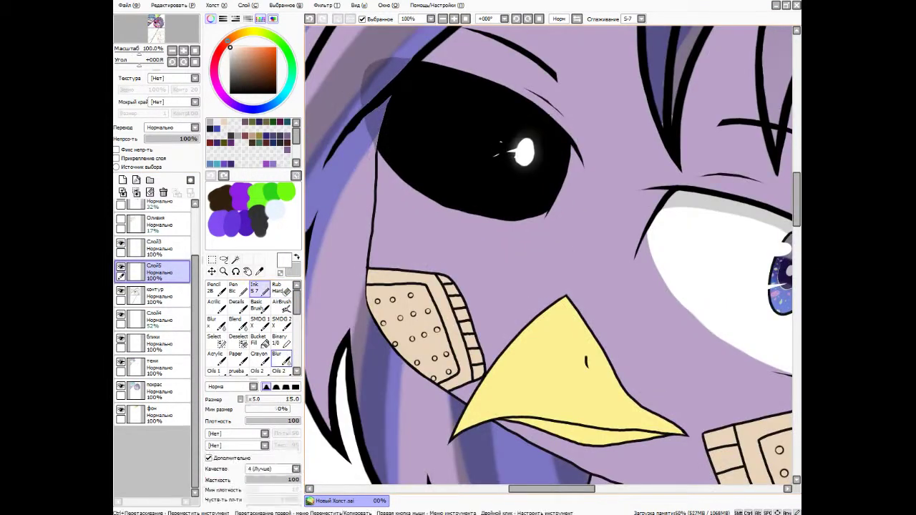
scroll(400, 245, "down", 2)
Reshape the black eye's highlight on Слой3 into a tapering white spike with a detached sliver, trimming it with the eraser.
scroll(411, 229, "up", 7)
key("e")
mouse_move(594, 214)
left_mouse_down()
mouse_move(550, 203)
mouse_move(511, 202)
left_mouse_up()
key("ctrl+z")
key("ctrl+z")
key("ctrl+z")
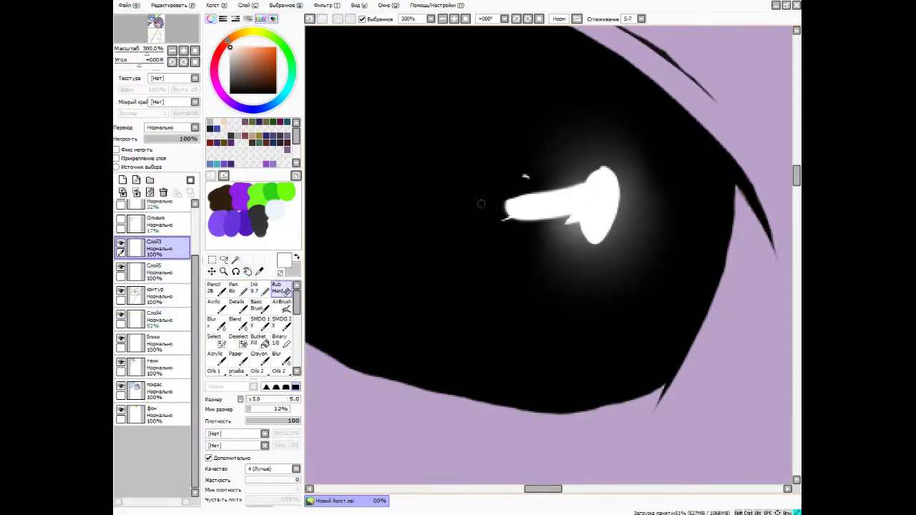
left_click_drag(484, 206, 454, 214)
Refine the soft white glow around the black eye's highlight on Слой5 with the Blur brush.
scroll(425, 229, "down", 9)
scroll(425, 229, "up", 2)
scroll(497, 188, "up", 3)
left_click_drag(446, 163, 563, 153)
key("ctrl+z")
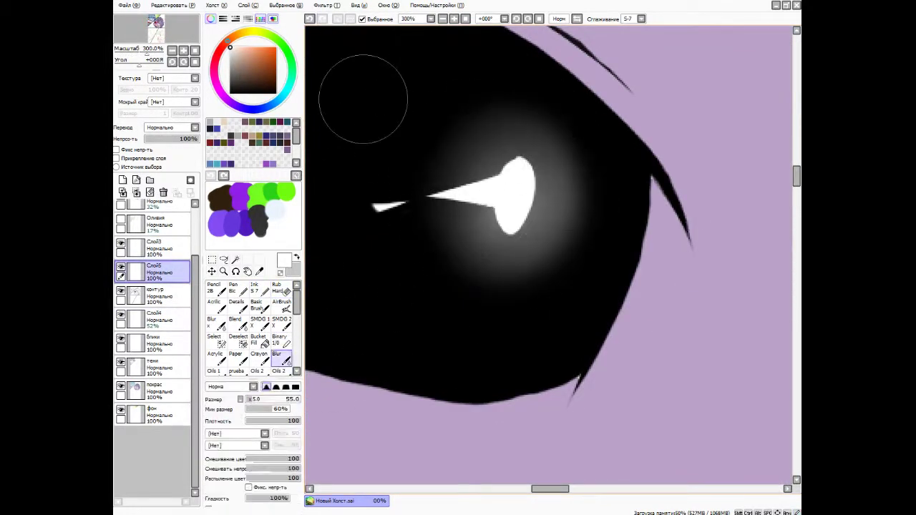
scroll(496, 188, "down", 5)
scroll(501, 171, "up", 8)
scroll(501, 172, "down", 7)
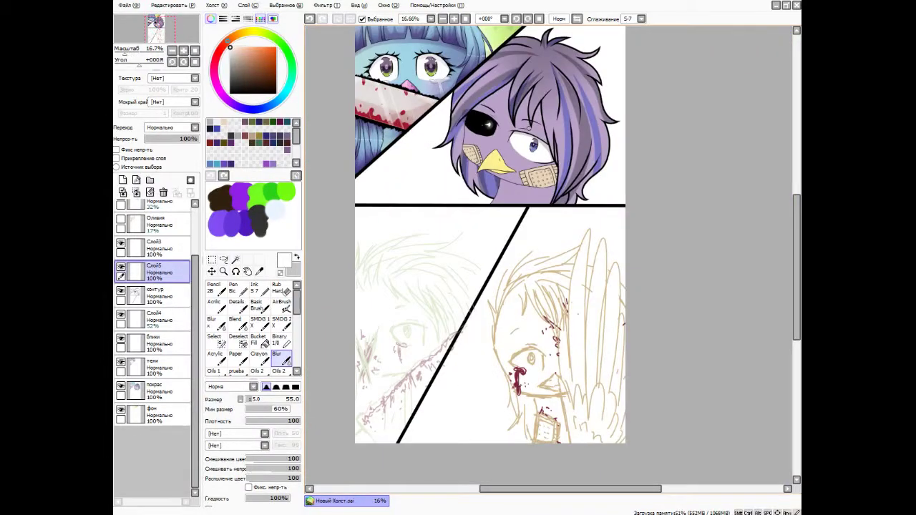
Select the yellow beak with the Magic Wand.
scroll(489, 248, "down", 2)
scroll(488, 248, "up", 8)
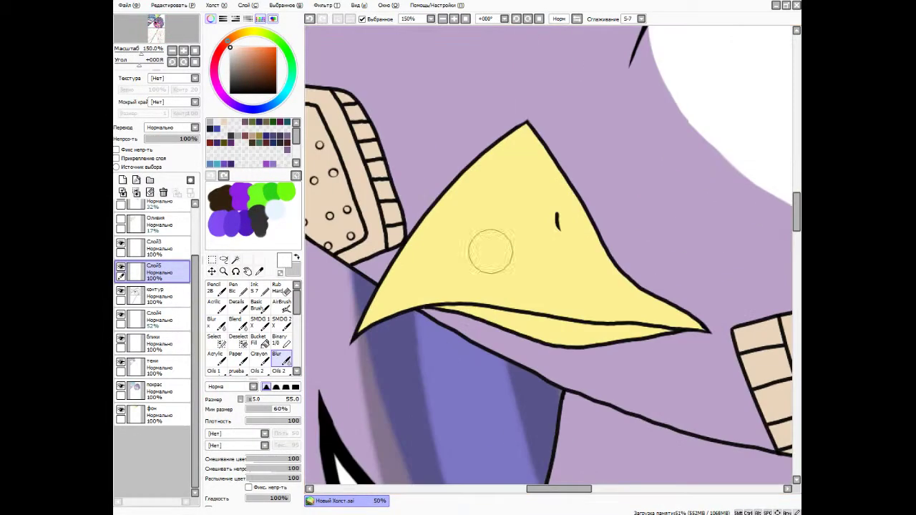
left_click(236, 259)
left_click(515, 214)
left_click(254, 288)
left_click(158, 367)
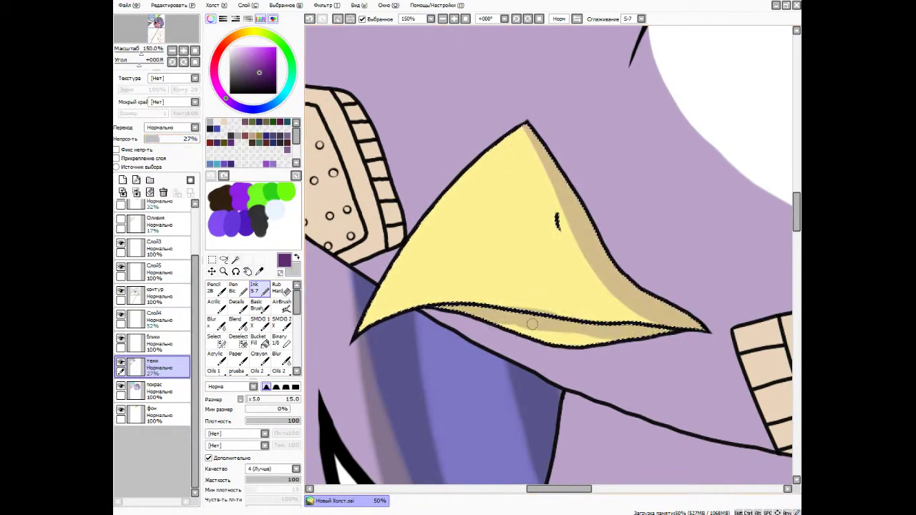
key("e")
key("e")
key("x")
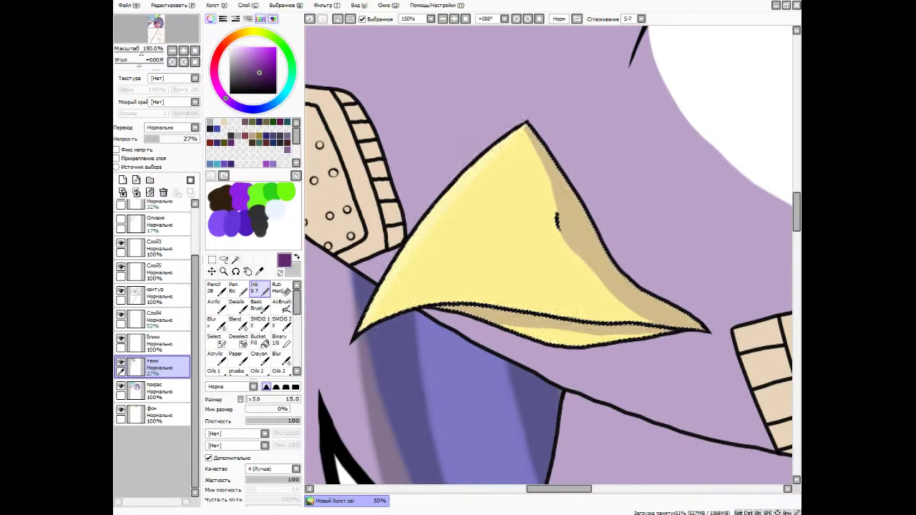
key("ctrl+z")
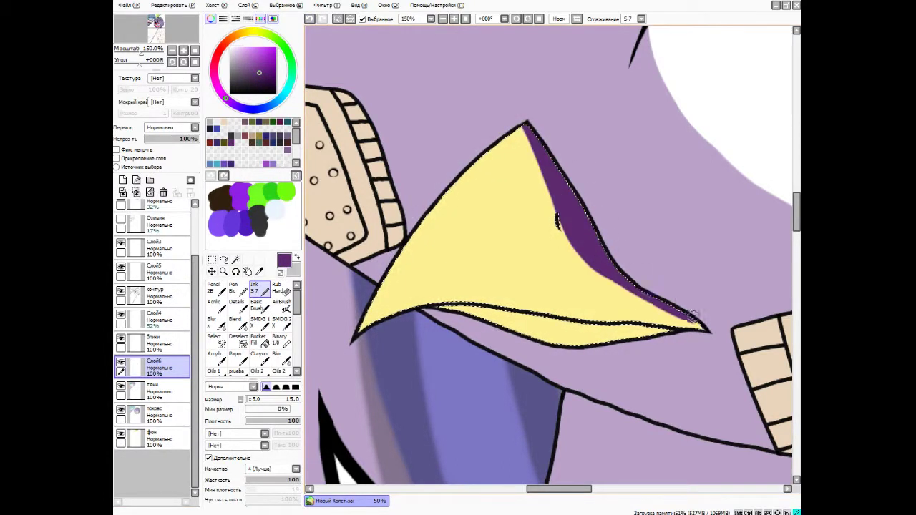
Shade the beak's shadowed side and mouth in dark purple on a new layer at 32% opacity, and add a white edge highlight.
left_click_drag(469, 310, 687, 327)
key("e")
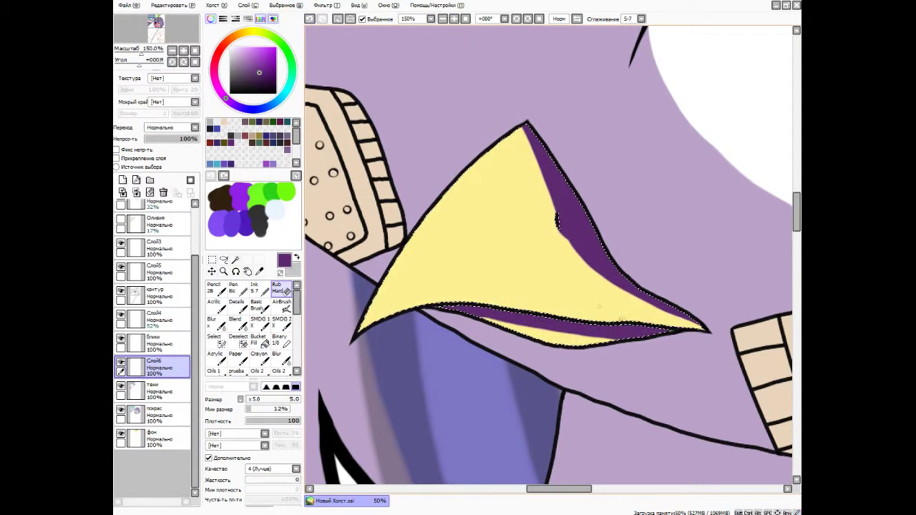
scroll(553, 258, "down", 7)
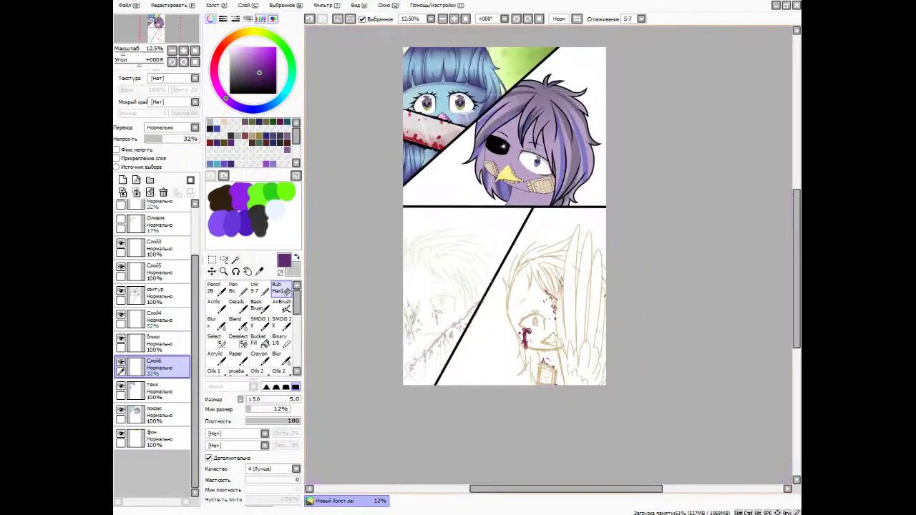
scroll(505, 171, "up", 7)
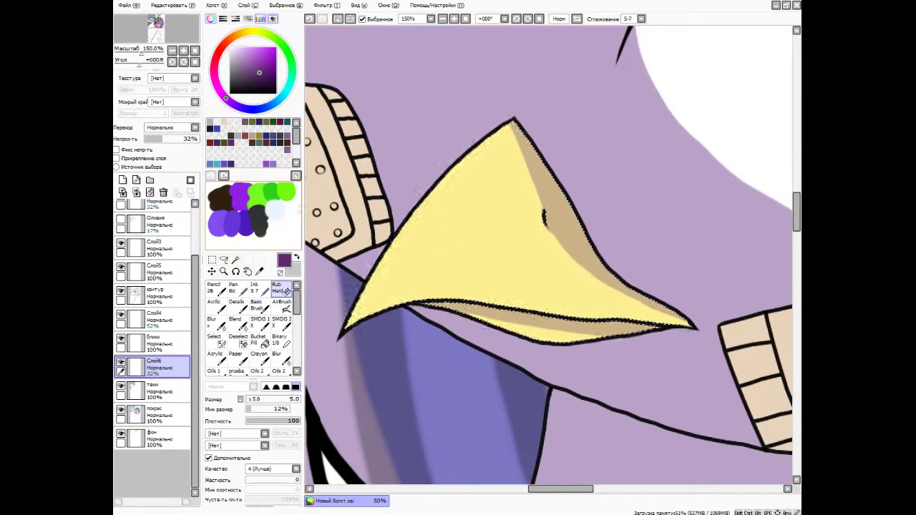
key("e")
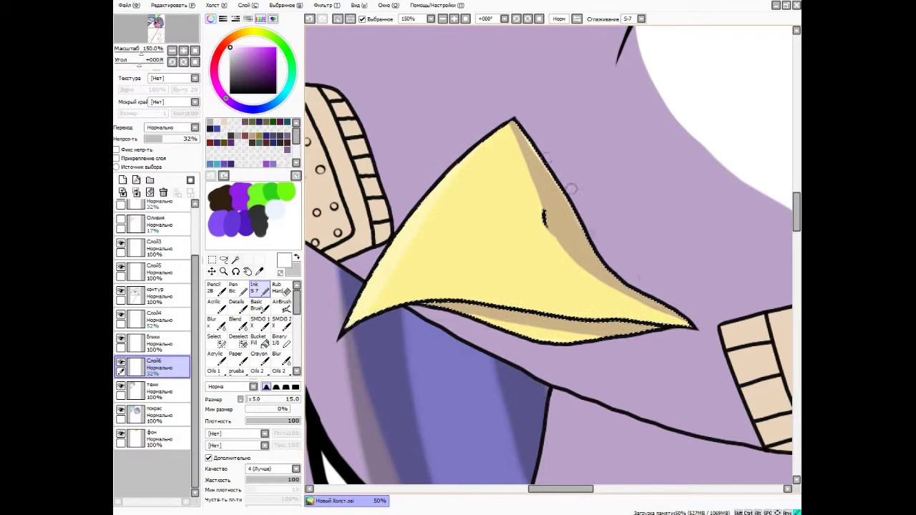
left_click_drag(165, 139, 198, 138)
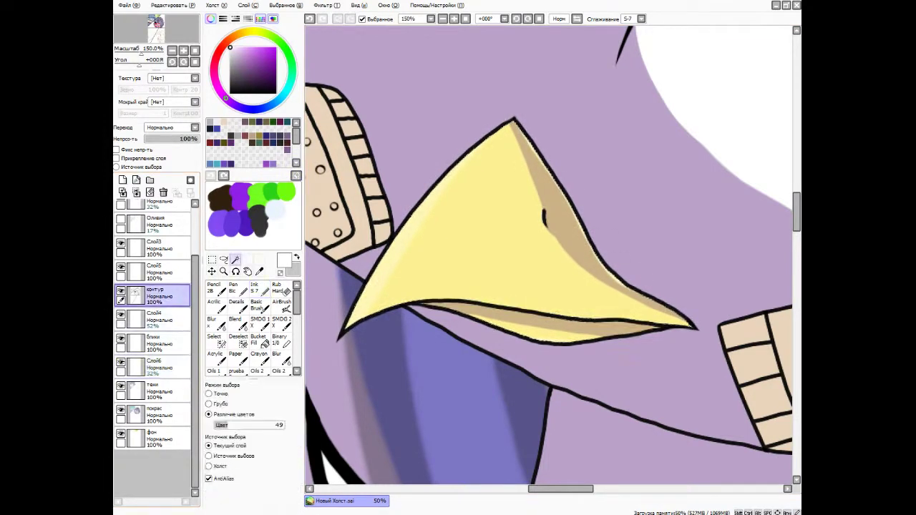
Blend soft dark-purple shading into the beak's shadowed side and the mouth with the Blur brush on a new layer.
key("b")
left_click_drag(522, 136, 630, 301)
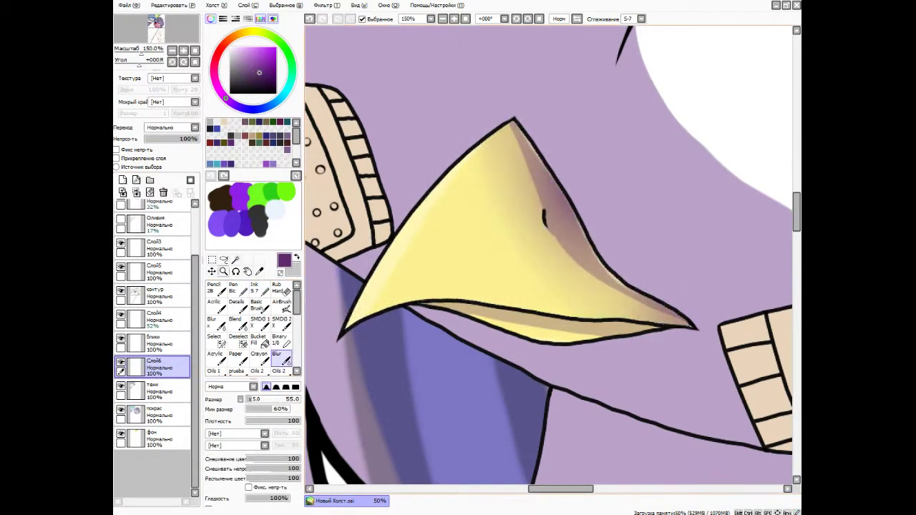
key("e")
key("b")
left_click_drag(430, 307, 644, 330)
key("x")
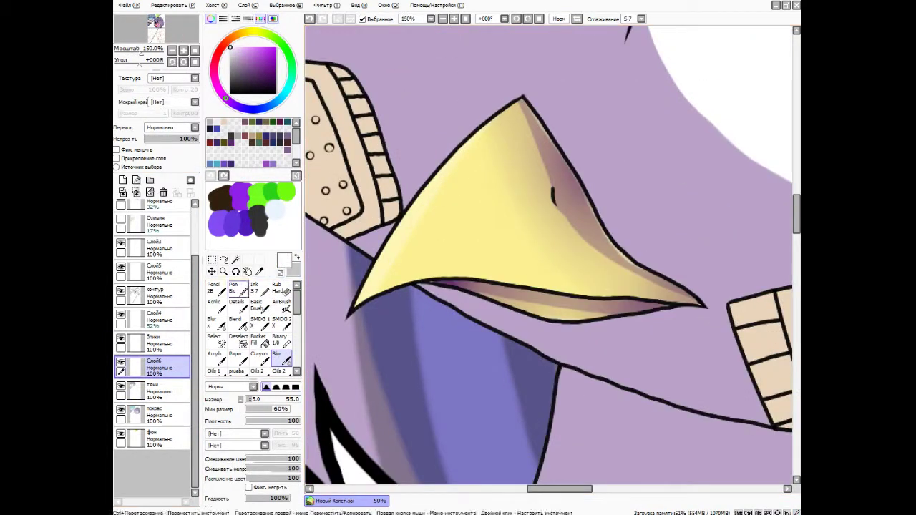
Deepen the purple shading at the beak's edges with the Blur brush and blend sampled pale yellow into its lit side.
key("e")
key("x")
mouse_move(533, 118)
left_mouse_down()
mouse_move(552, 112)
mouse_move(665, 300)
left_mouse_up()
key("b")
left_click_drag(543, 143, 669, 318)
left_click(525, 244, "alt")
left_click_drag(494, 168, 509, 132)
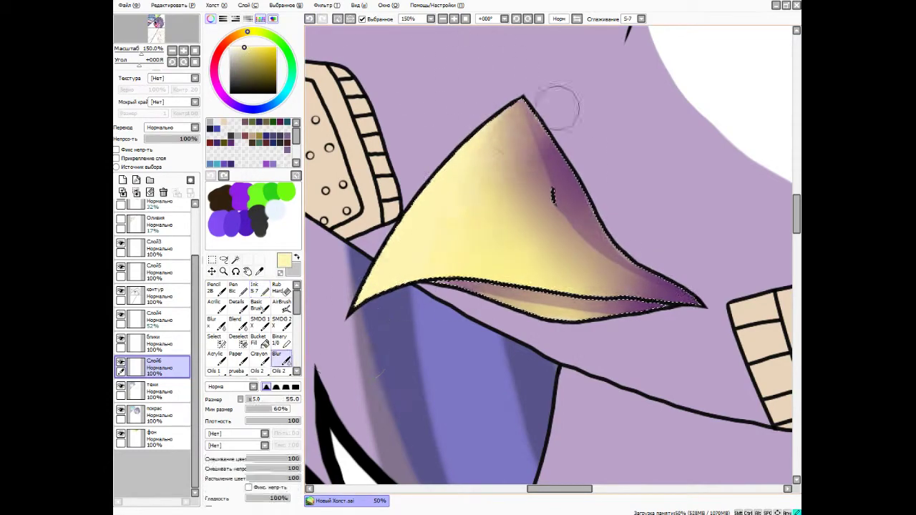
Set the beak shading layer's opacity to 53%.
key("minus")
key("minus")
key("minus")
key("minus")
key("minus")
key("minus")
key("plus")
key("plus")
key("plus")
key("plus")
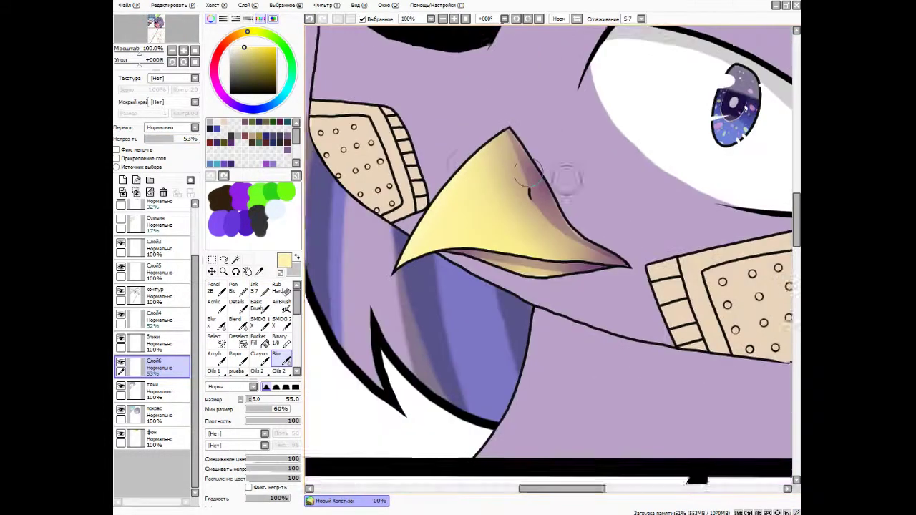
Paint thin white highlights along the beak's lit edge, beneath the nostril and above the mouth line with the Details brush.
key("n")
key("e")
left_click_drag(503, 163, 377, 331)
scroll(515, 153, "up", 4)
scroll(499, 196, "down", 3)
scroll(501, 215, "up", 2)
left_click_drag(496, 192, 533, 280)
left_click(236, 304)
scroll(500, 305, "down", 3)
key("e")
left_click_drag(536, 252, 414, 254)
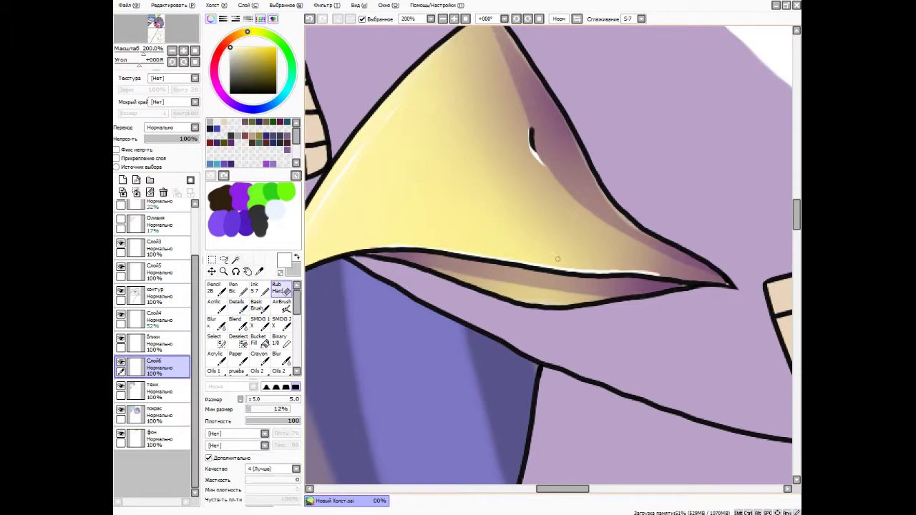
Thin out the white highlight along the beak's mouth line with the hard eraser.
left_click_drag(584, 271, 664, 275)
scroll(622, 272, "down", 2)
scroll(501, 214, "up", 3)
left_click_drag(538, 236, 474, 194)
scroll(569, 473, "down", 2)
scroll(569, 473, "down", 1)
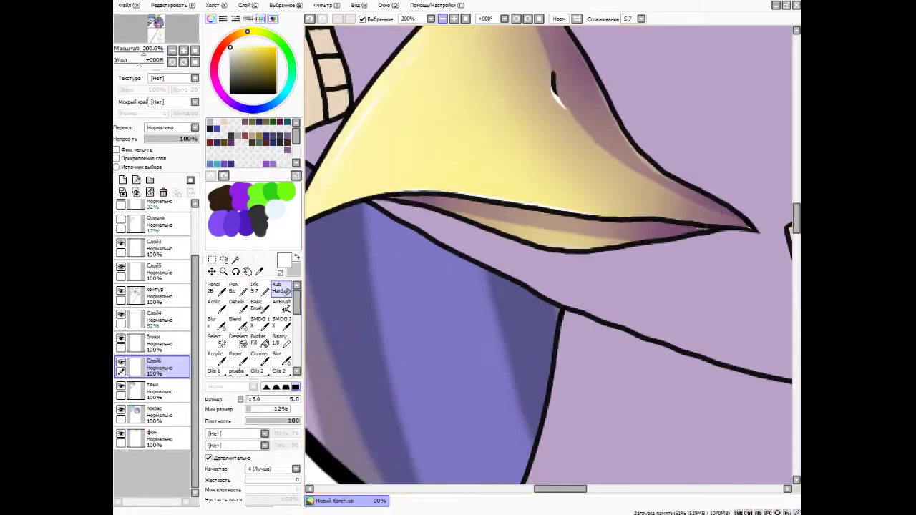
key("b")
key("e")
Select both cheek plasters on the покрас layer with the Magic Wand.
scroll(551, 258, "down", 7)
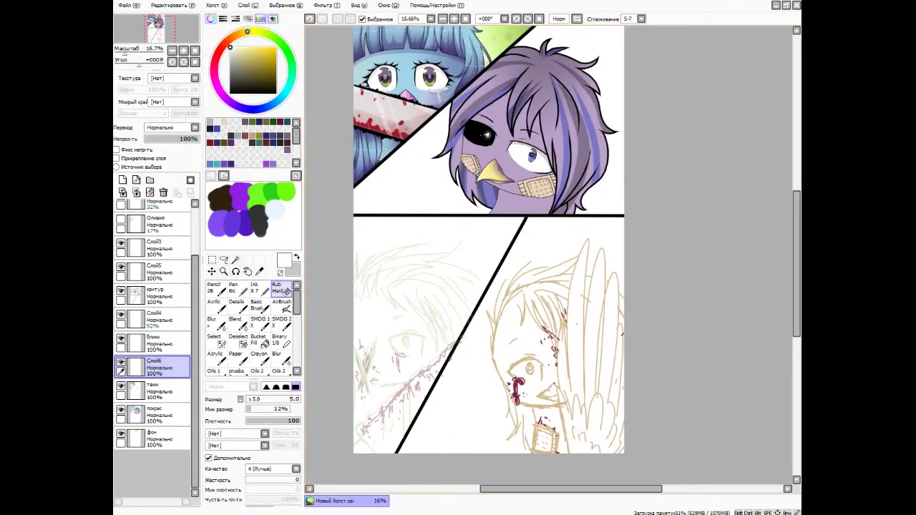
scroll(522, 127, "up", 2)
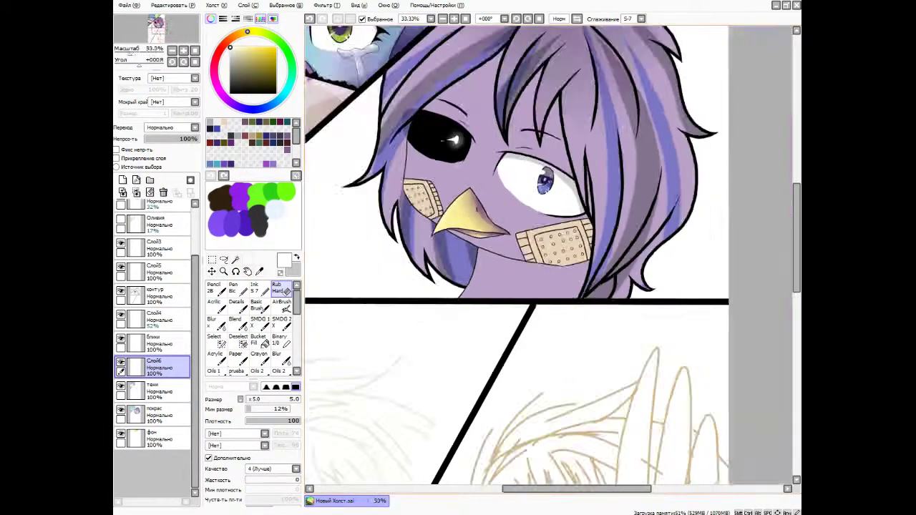
scroll(472, 213, "up", 1)
key("w")
left_click(154, 413)
left_click(417, 192)
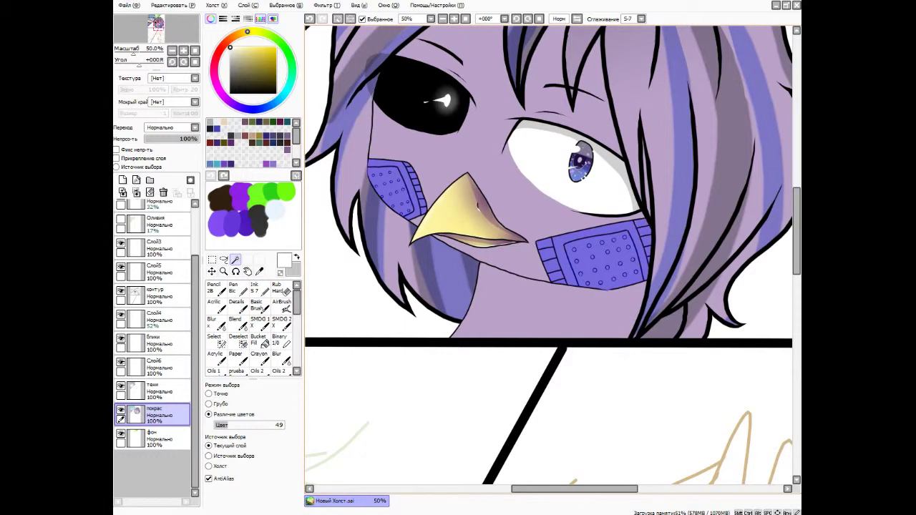
Shade the lower and outer edges of both plasters dark red with the Ink brush on layer Слой6, at 42% layer opacity.
left_click(254, 289)
left_click(154, 366)
left_click(267, 70)
left_click_drag(411, 215, 420, 206)
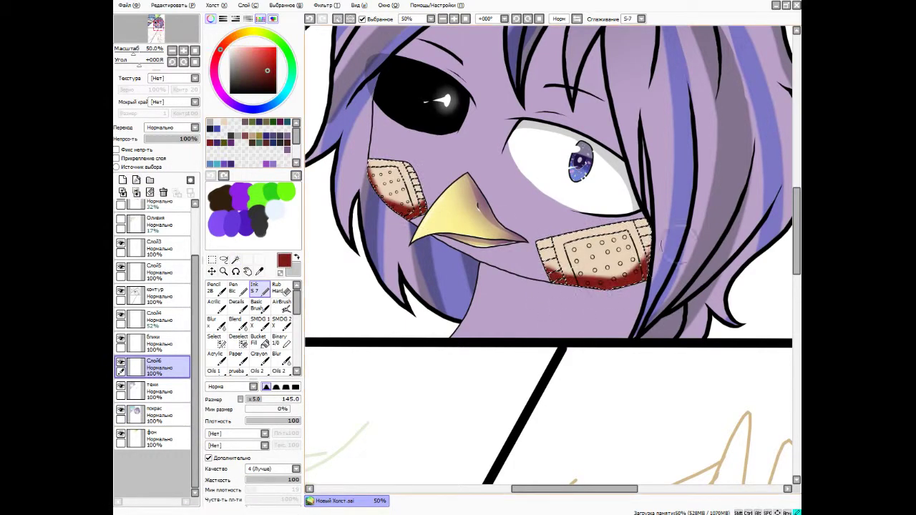
key("e")
key("n")
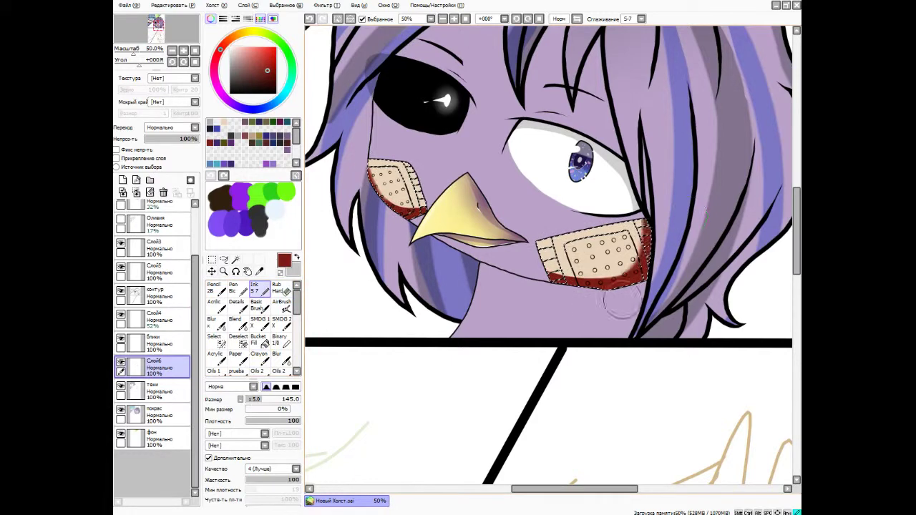
Paint and blur a second dark red shadow on the plasters' outer edges on a new layer, at 66% layer opacity.
key("ctrl+shift+n")
key("b")
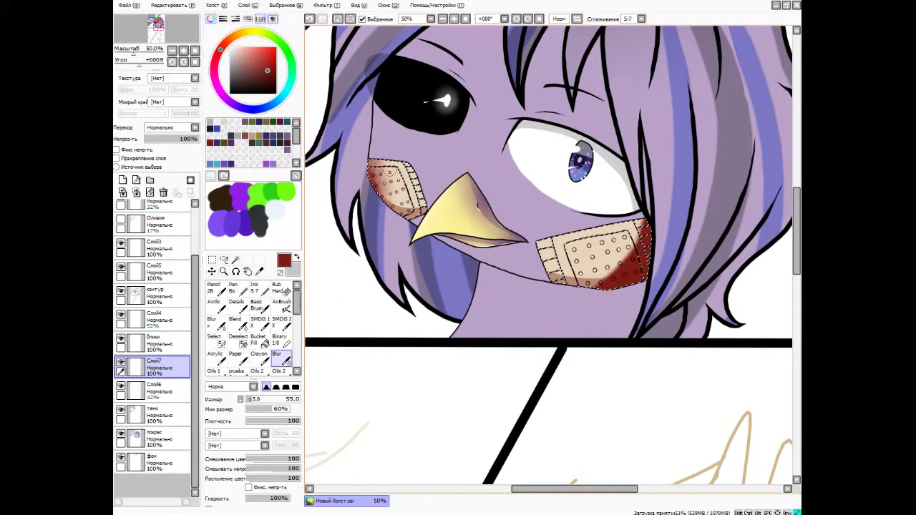
left_click_drag(198, 138, 182, 138)
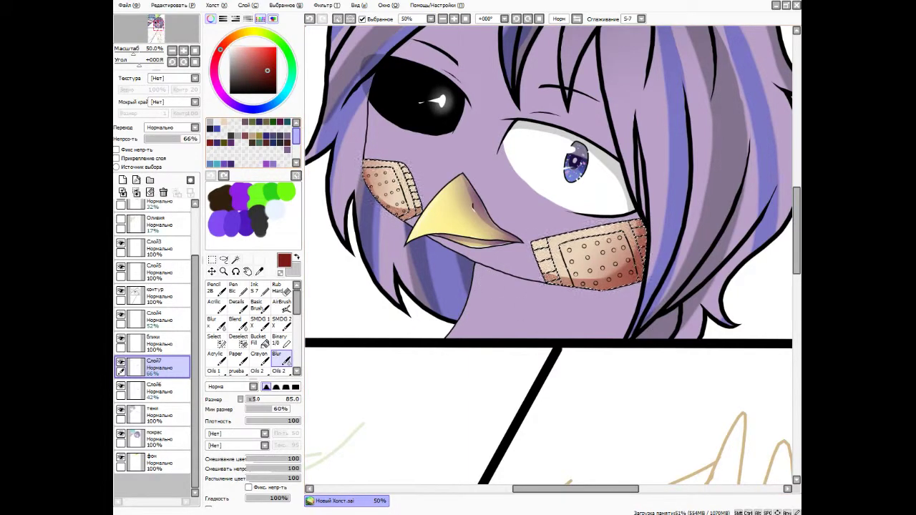
key("ctrl+e")
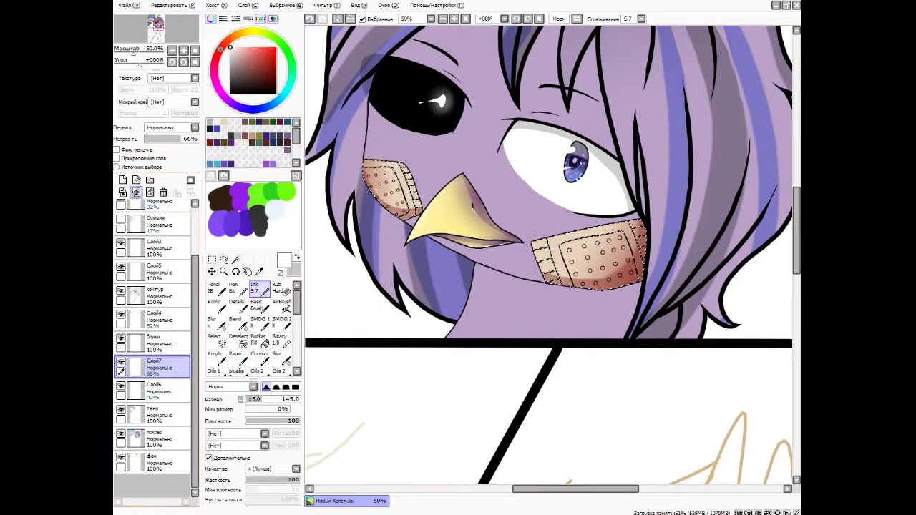
Paint white highlights along the upper and lower edges of the plasters, with the layer at 60% opacity.
key("n")
key("6")
left_click(236, 304)
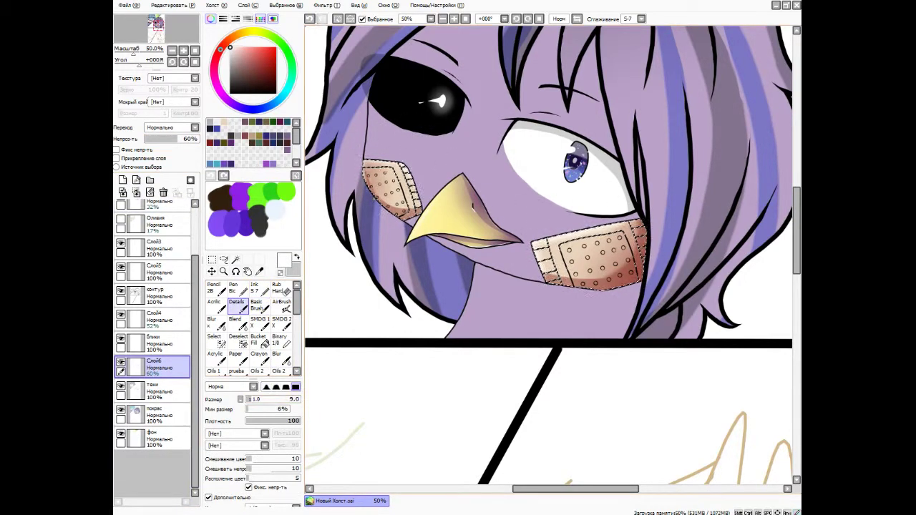
left_click_drag(605, 290, 630, 290)
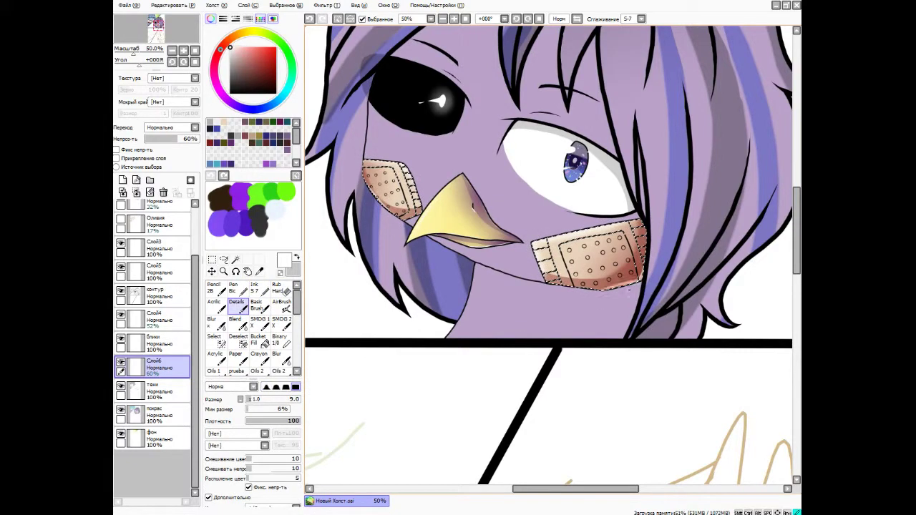
Shade the strip segments at both ends of the plaster under the white eye in translucent dark red.
scroll(591, 258, "up", 4)
key("0")
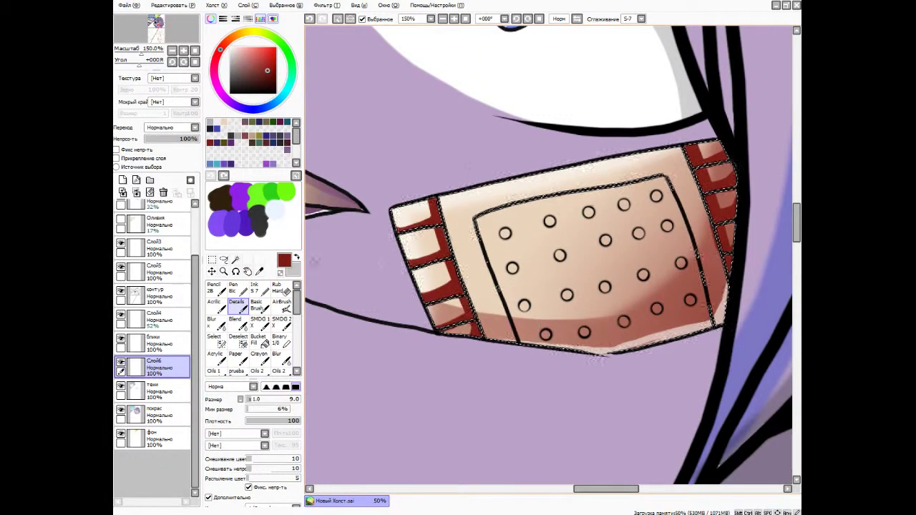
key("0")
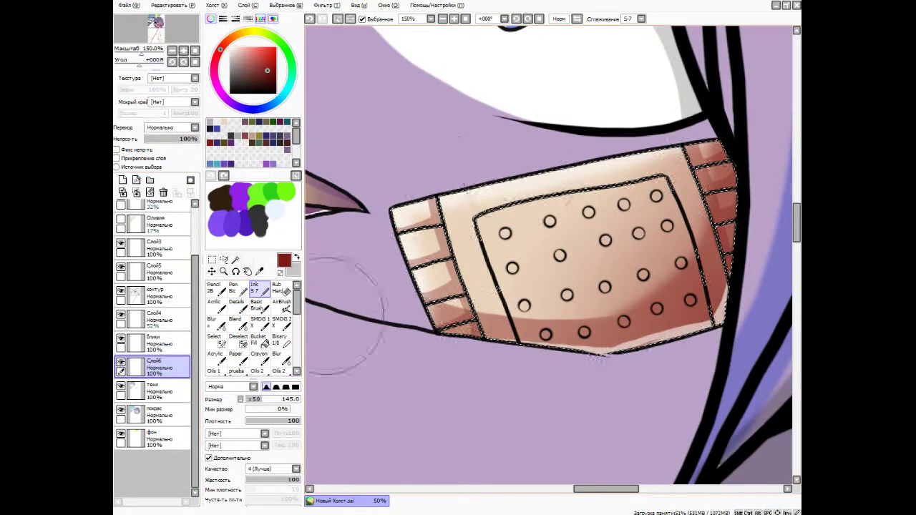
Paint a dark red shadow along the side and lower edges of the plaster's inner pad, at 34% layer opacity.
left_click_drag(479, 227, 531, 344)
left_click_drag(710, 290, 699, 331)
key("n")
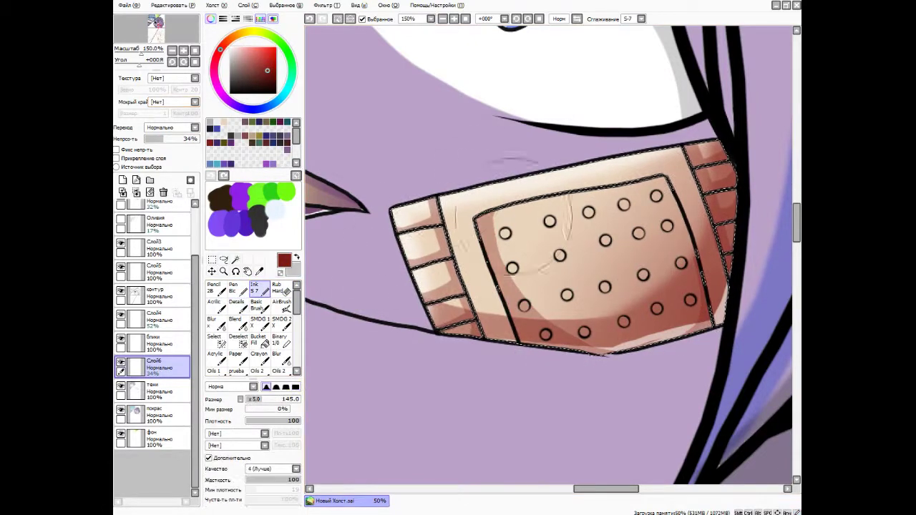
Fill the round holes in the plaster's pad with dark red using the Details brush.
key("n")
left_click(505, 234)
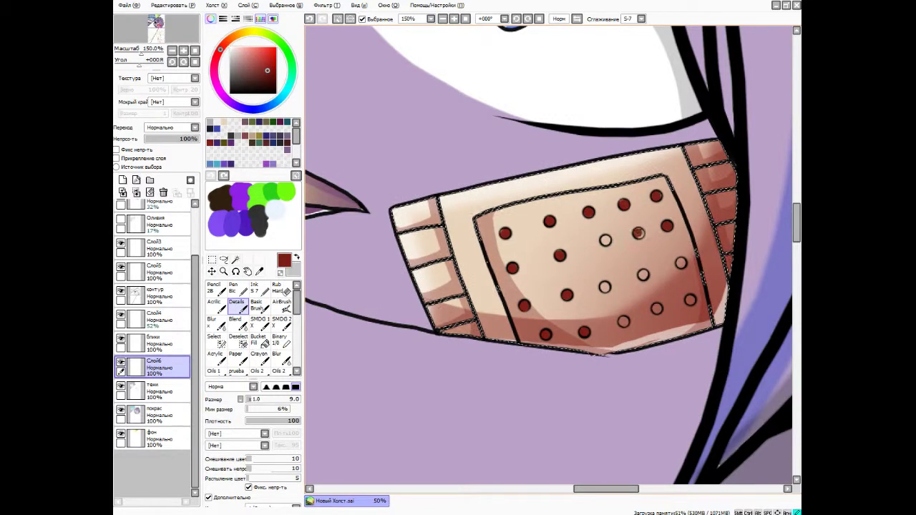
scroll(690, 299, "up", 2)
Dab pale pink highlights onto the pad's red dots on a new layer and soften them with the Blur brush.
key("ctrl+shift+n")
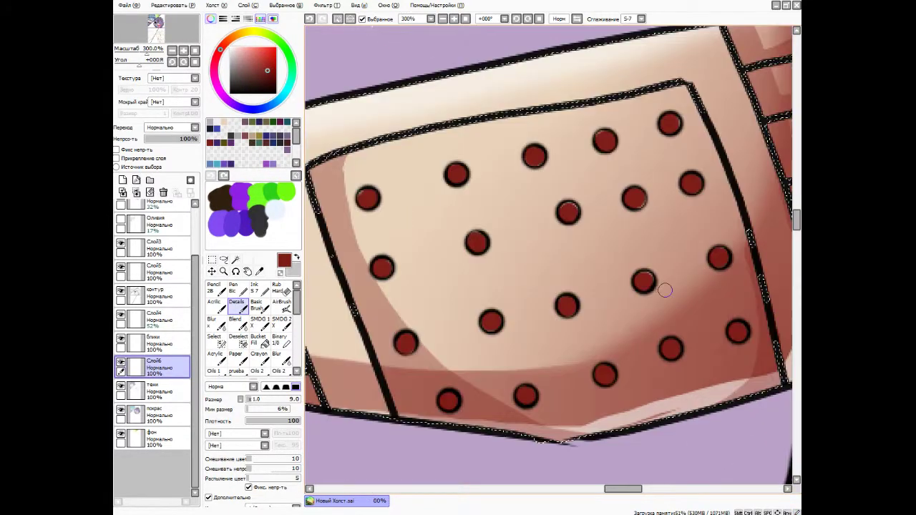
key("b")
key("n")
left_click(475, 240)
left_click(381, 266)
left_click(403, 338)
left_click(564, 303)
left_click(632, 195)
left_click(689, 181)
left_click(718, 258)
key("b")
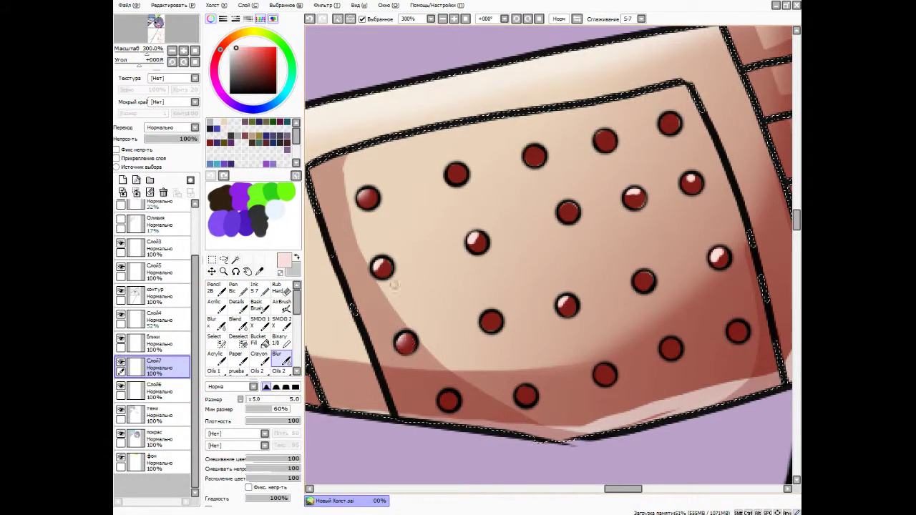
Add tiny white glints to the pad's red dots on another new layer with the Details brush at size 1.
key("d")
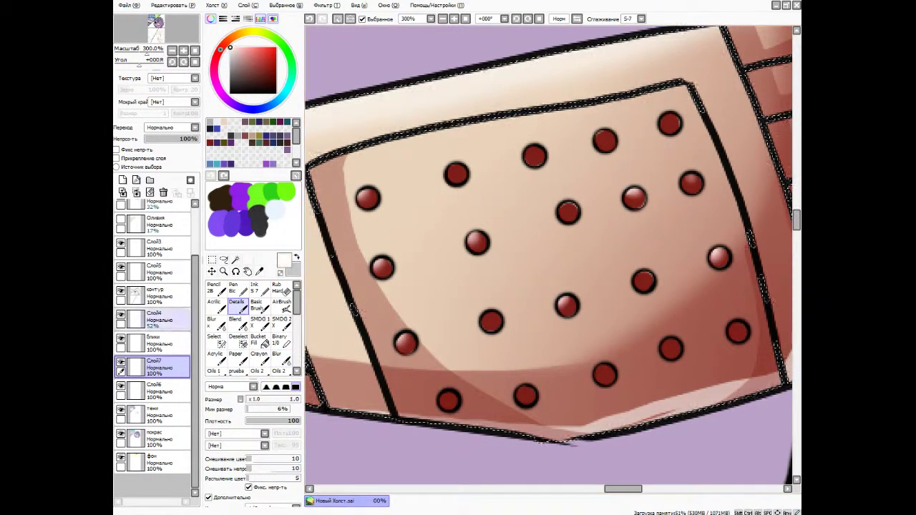
key("ctrl+shift+n")
left_click(448, 398)
left_click(524, 394)
left_click(490, 320)
left_click(603, 372)
left_click(669, 347)
left_click(736, 329)
left_click(567, 210)
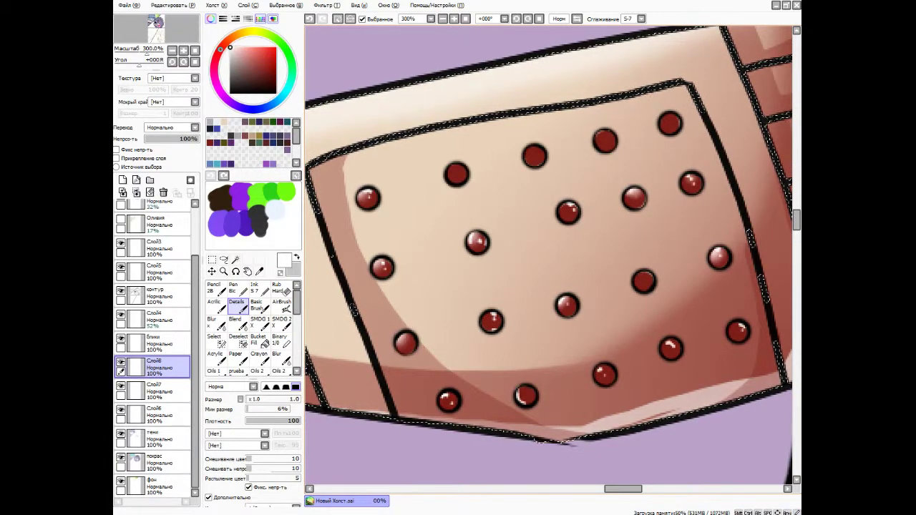
scroll(704, 296, "up", 3)
scroll(556, 231, "down", 5)
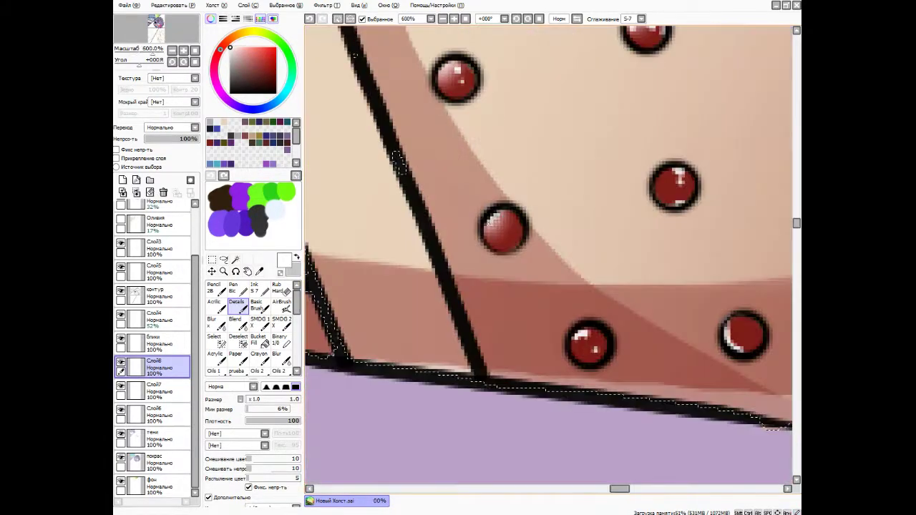
scroll(572, 348, "up", 2)
Clear the plaster selection and select the pad area with the Magic Wand on the контур layer.
key("ctrl+d")
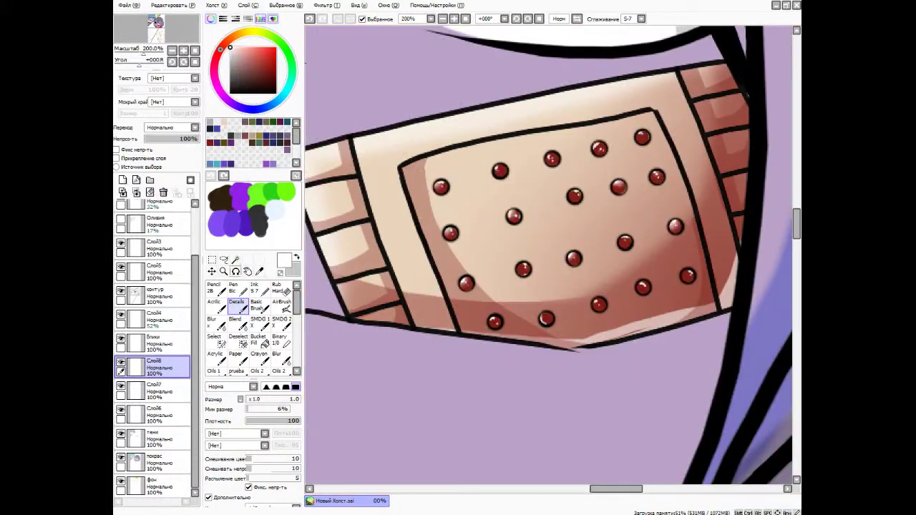
left_click(236, 259)
left_click(153, 296)
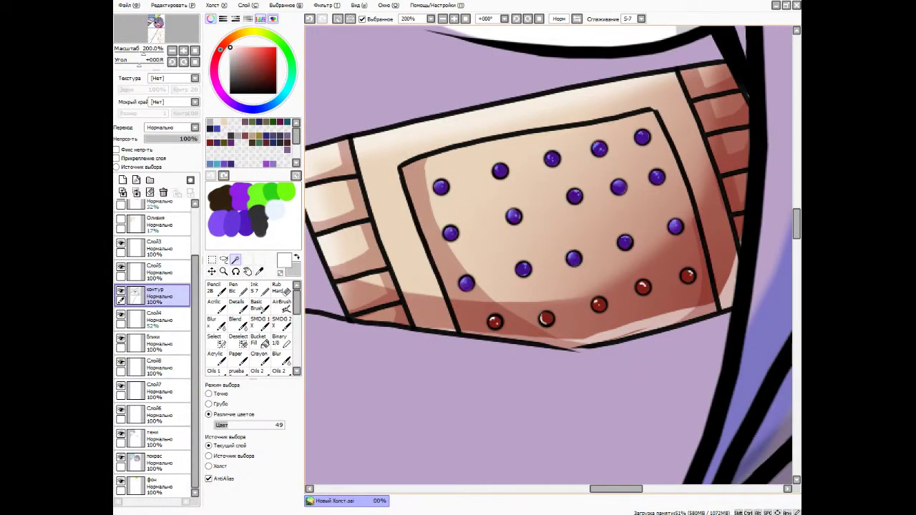
Merge the dot highlight layers Слой8 and Слой7 down into Слой6.
left_click(254, 288)
left_click(153, 361)
left_click(136, 192)
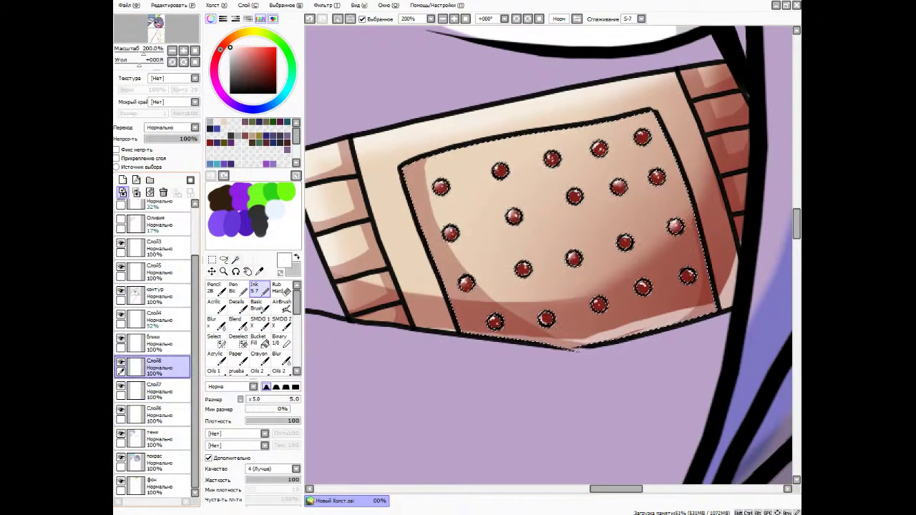
left_click(136, 192)
Ring the pad's left, central and lower dots in the sampled dark red and blur the rings into soft shadows.
left_click(440, 185, "alt")
key("b")
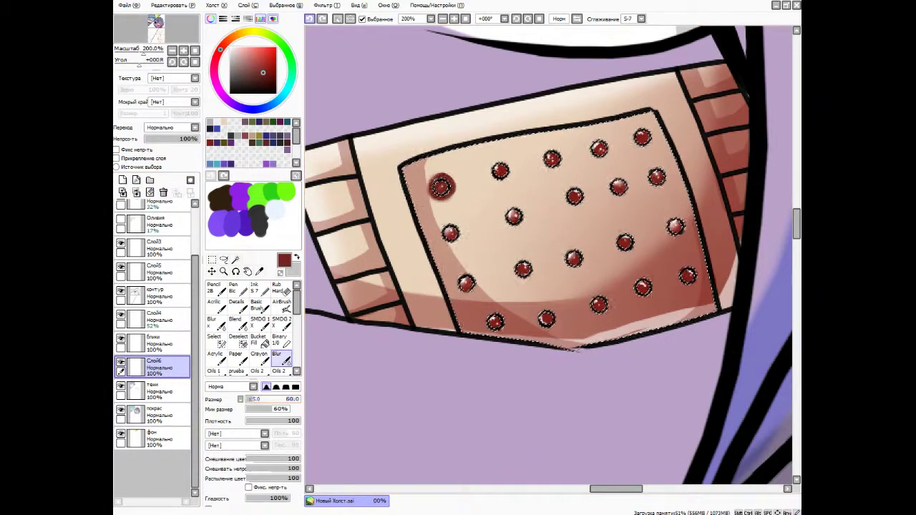
left_click_drag(435, 179, 390, 166)
key("n")
left_click_drag(493, 166, 506, 174)
left_click_drag(505, 211, 522, 220)
left_click_drag(443, 227, 458, 239)
left_click_drag(462, 278, 472, 288)
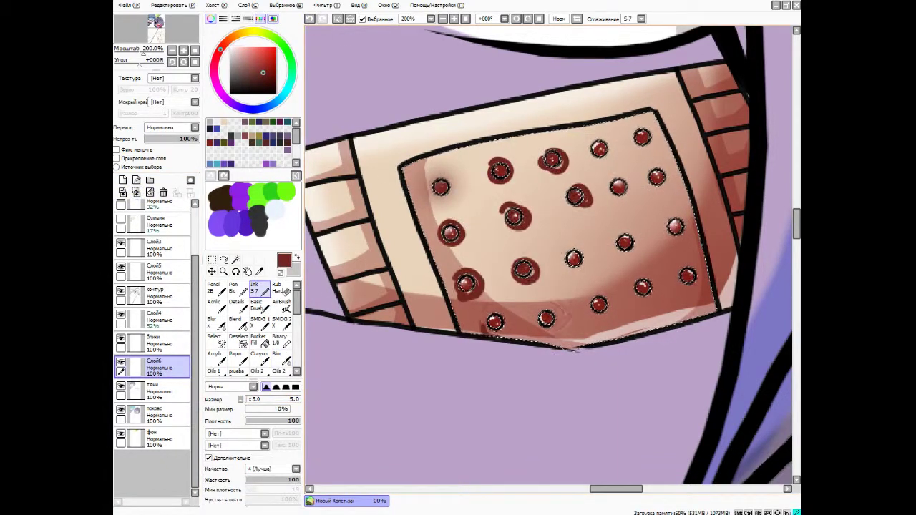
left_click_drag(518, 265, 530, 274)
left_click_drag(569, 252, 581, 265)
left_click_drag(540, 315, 555, 323)
key("b")
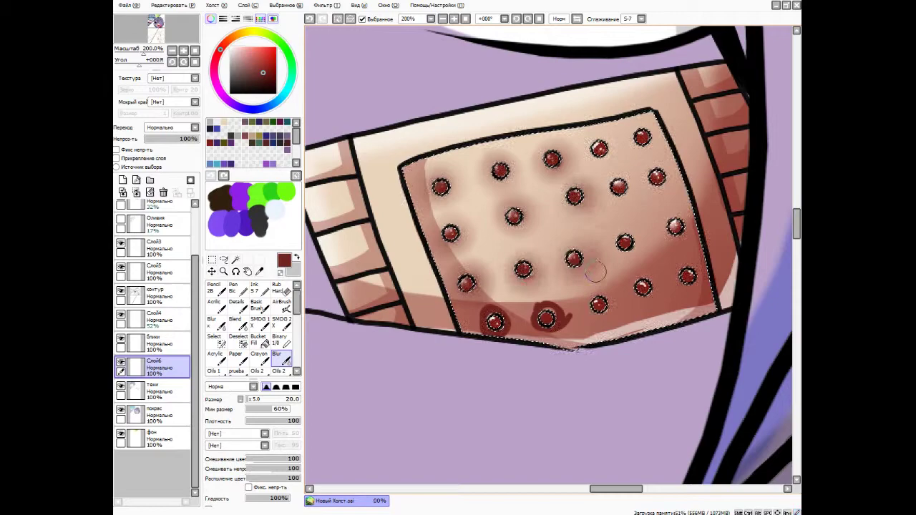
Add blurred dark red rings around the remaining dots on the right part of the pad.
scroll(551, 236, "down", 4)
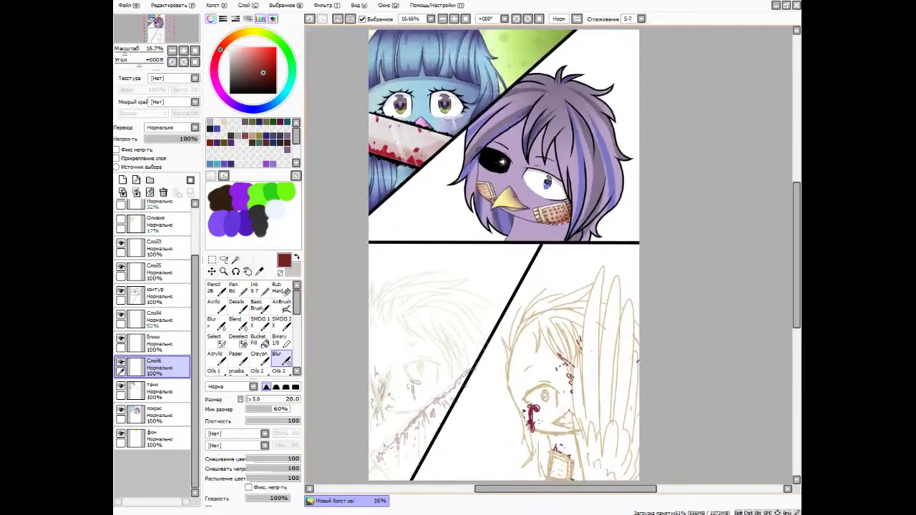
scroll(500, 250, "up", 4)
key("n")
left_click_drag(526, 257, 545, 276)
key("b")
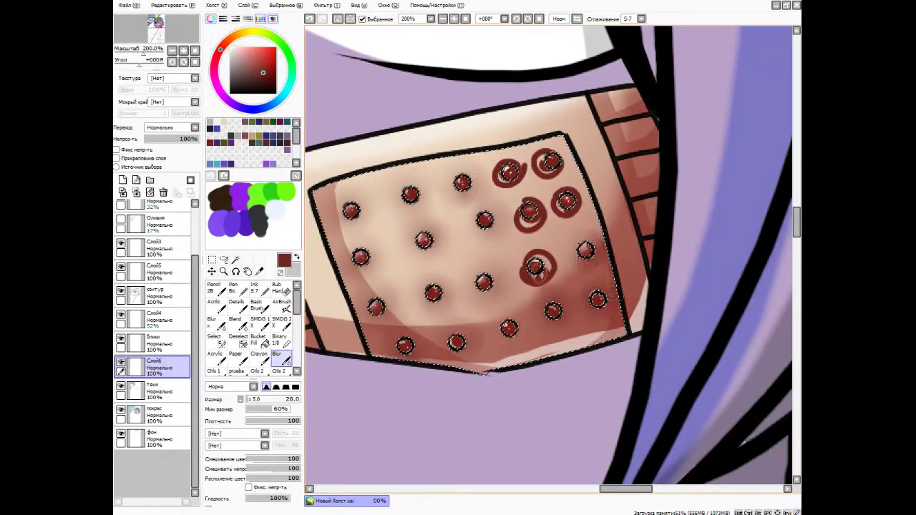
scroll(514, 93, "down", 1)
Paint dark red drips and splatters around the pad's upper-left dots on a new layer with the Details brush.
key("n")
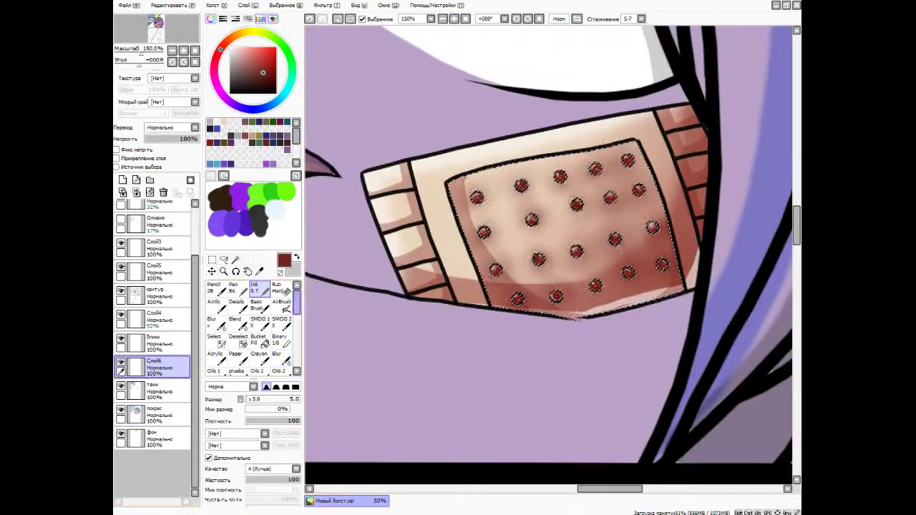
key("ctrl+shift+n")
scroll(478, 204, "up", 5)
left_click_drag(466, 215, 473, 261)
key("d")
left_click_drag(488, 199, 505, 201)
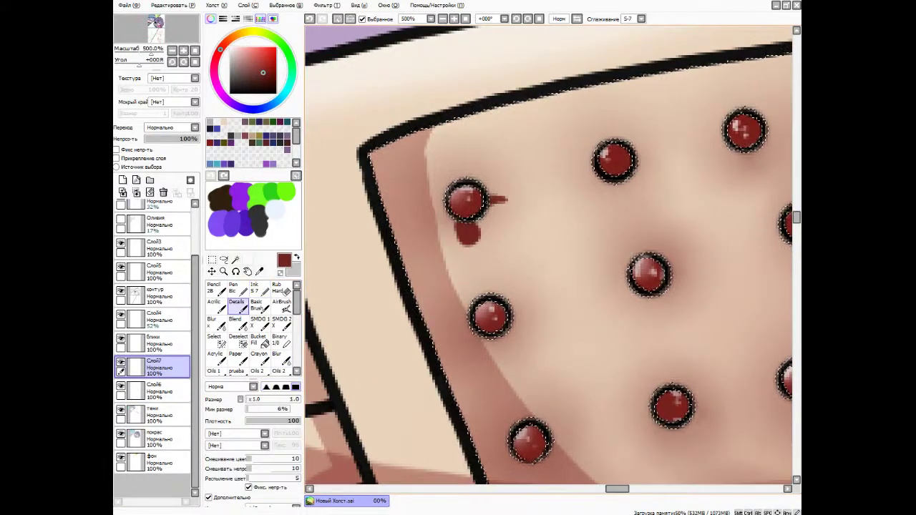
left_click_drag(447, 208, 431, 216)
left_click_drag(535, 220, 549, 227)
left_click_drag(626, 281, 614, 293)
left_click_drag(478, 355, 478, 380)
left_click_drag(500, 336, 509, 381)
left_click_drag(669, 423, 665, 436)
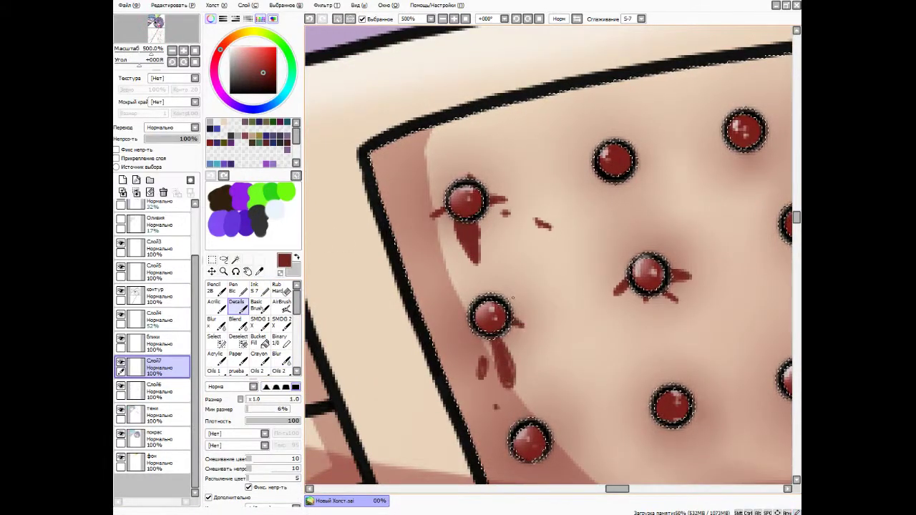
Extend the dark red splatters around the dots in the pad's lower-left area.
scroll(548, 256, "down", 2)
mouse_move(409, 292)
left_mouse_down()
mouse_move(404, 306)
mouse_move(394, 295)
left_mouse_up()
left_click_drag(481, 280, 472, 290)
left_click_drag(501, 248, 508, 242)
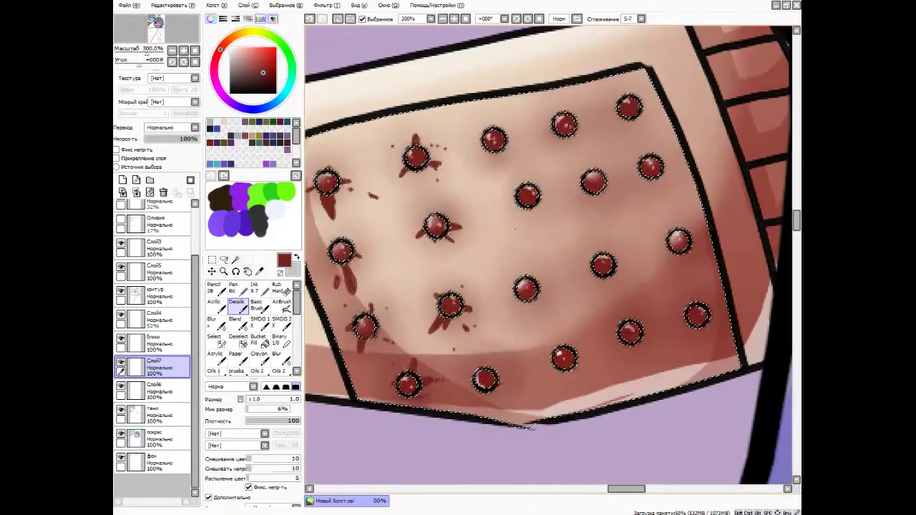
left_click_drag(492, 372, 496, 355)
mouse_move(499, 385)
left_mouse_down()
mouse_move(498, 355)
mouse_move(467, 393)
left_mouse_up()
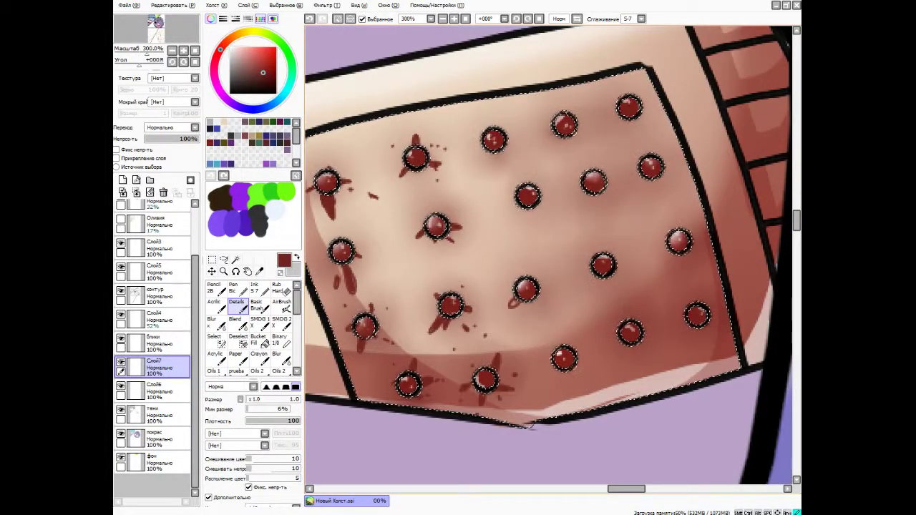
Paint dark red splatter spikes and specks around the dots in the middle of the pad.
left_click_drag(526, 187, 520, 169)
left_click_drag(518, 201, 495, 208)
left_click_drag(599, 257, 589, 238)
left_click_drag(599, 277, 593, 297)
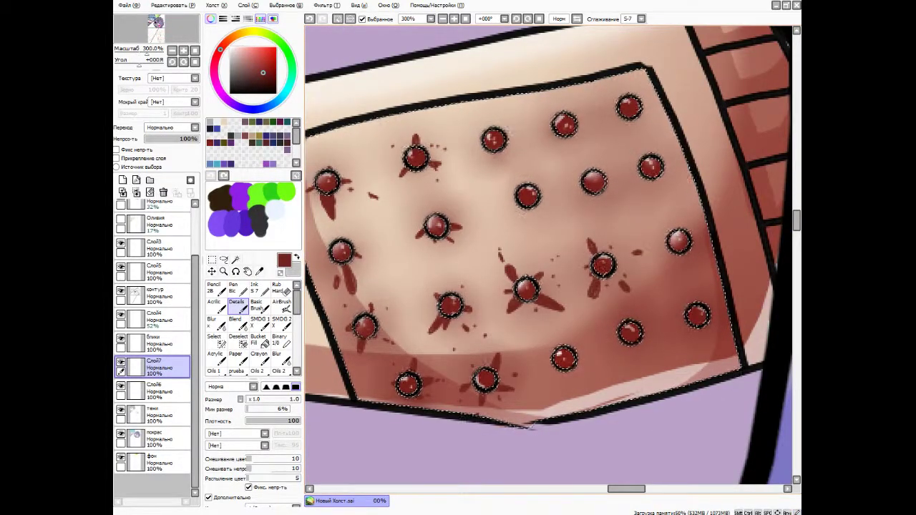
left_click_drag(521, 279, 507, 266)
Finish the dark red splatter strokes around the dots along the pad's upper and right side.
left_click_drag(501, 142, 524, 146)
left_click_drag(486, 136, 474, 133)
left_click_drag(564, 116, 562, 102)
left_click_drag(572, 126, 582, 127)
left_click_drag(636, 102, 657, 93)
left_click_drag(625, 116, 621, 127)
left_click_drag(693, 305, 690, 294)
left_click_drag(704, 325, 709, 337)
left_click_drag(677, 234, 671, 221)
left_click_drag(686, 241, 696, 237)
left_click_drag(654, 159, 662, 149)
mouse_move(644, 175)
left_mouse_down()
mouse_move(639, 185)
mouse_move(605, 162)
left_mouse_up()
mouse_move(587, 183)
left_mouse_down()
mouse_move(575, 175)
mouse_move(582, 201)
left_mouse_up()
left_click_drag(601, 185, 612, 188)
scroll(551, 254, "down", 6)
scroll(551, 254, "up", 1)
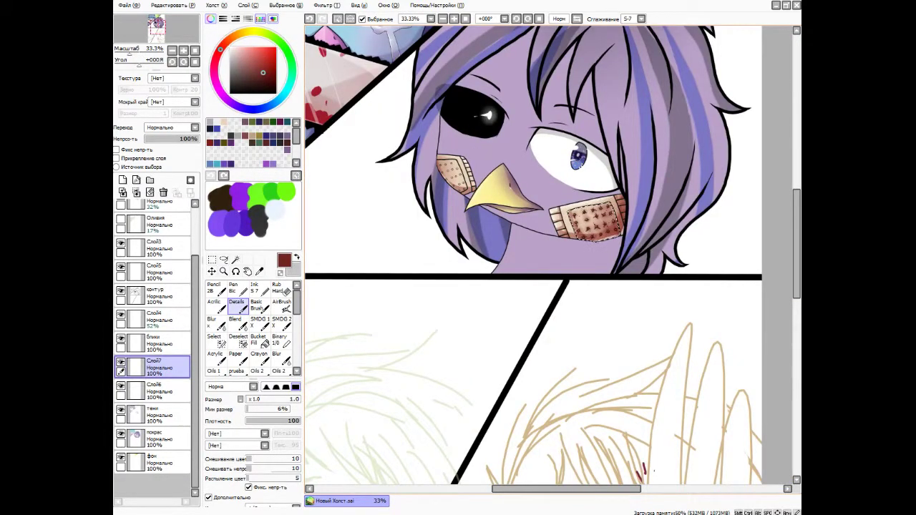
Clear the selection on the plaster's pad.
scroll(581, 236, "up", 2)
left_click(238, 340)
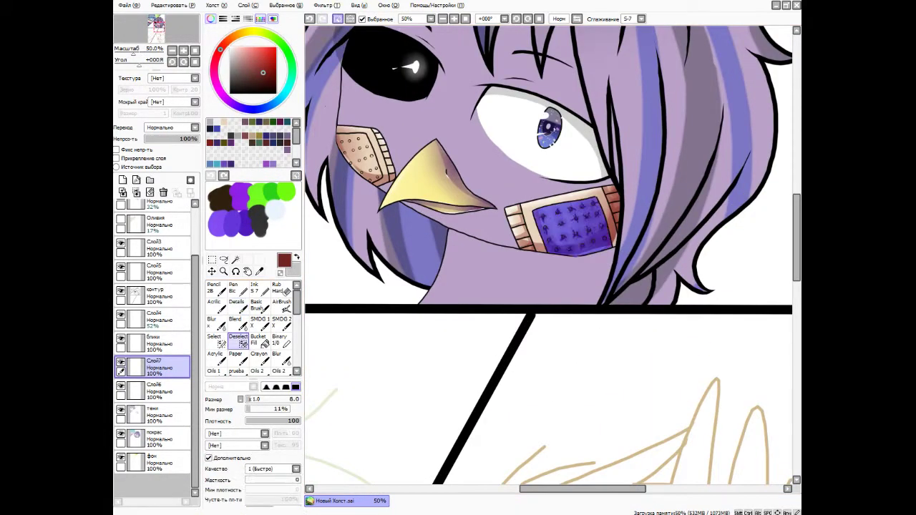
scroll(571, 225, "up", 1)
key("w")
scroll(571, 226, "down", 3)
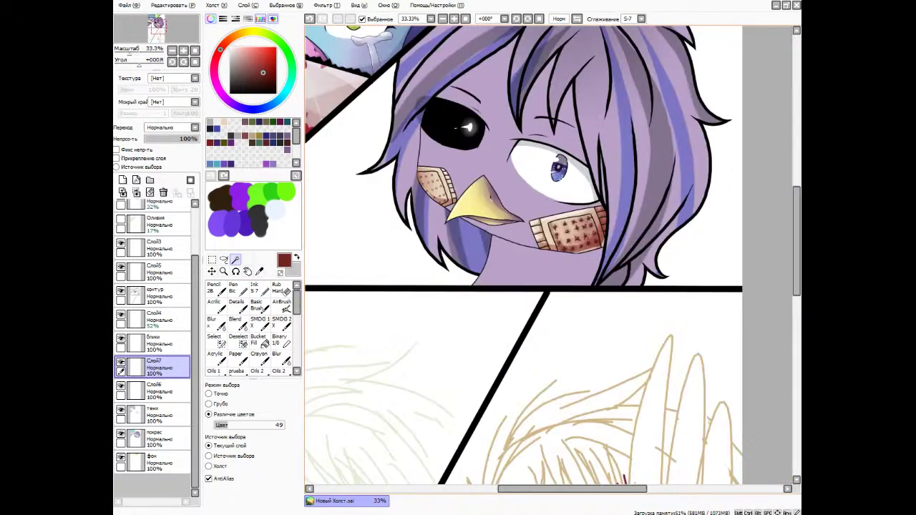
Paint a spiked dark red blood splash with loose drops above the plaster's upper-left edge using the Details brush.
scroll(467, 215, "up", 4)
key("b")
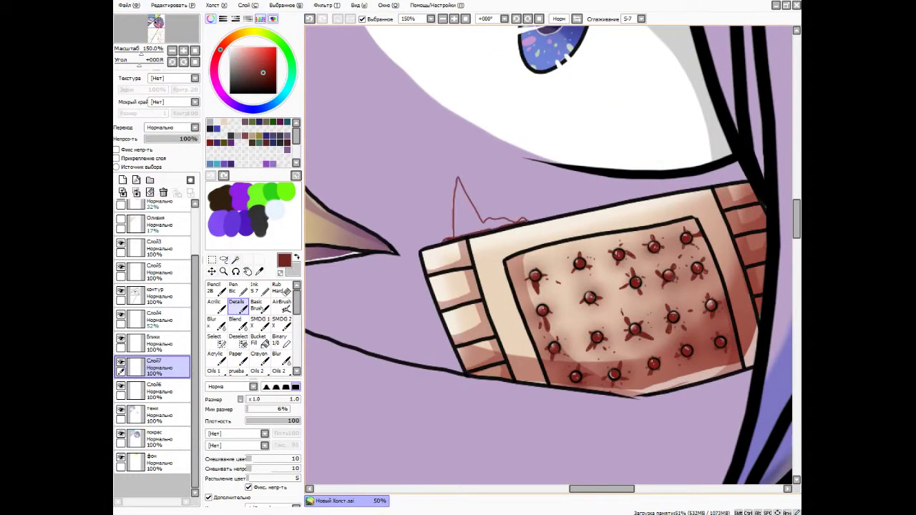
key("ctrl+f")
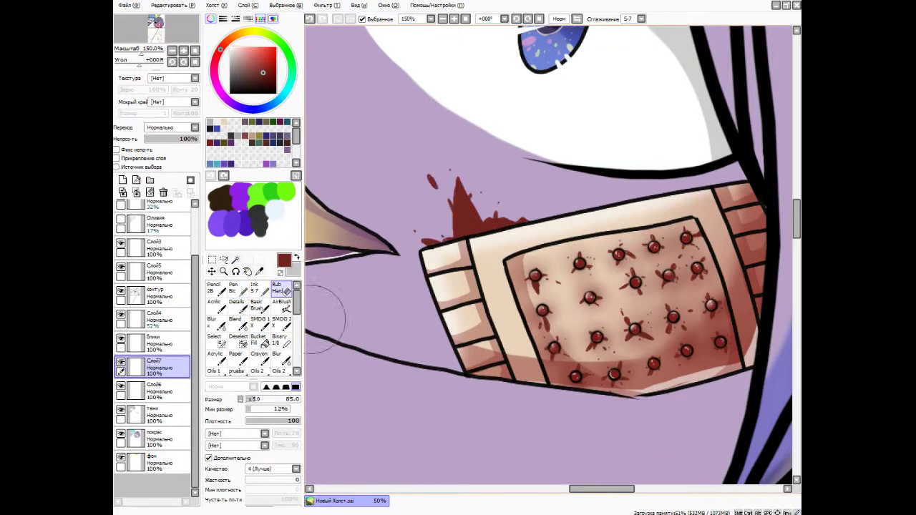
Extend the dark red blood splash along the plaster's upper and outer left edges with spikes and loose drops, adding darker accents on a new layer.
left_click_drag(587, 208, 664, 192)
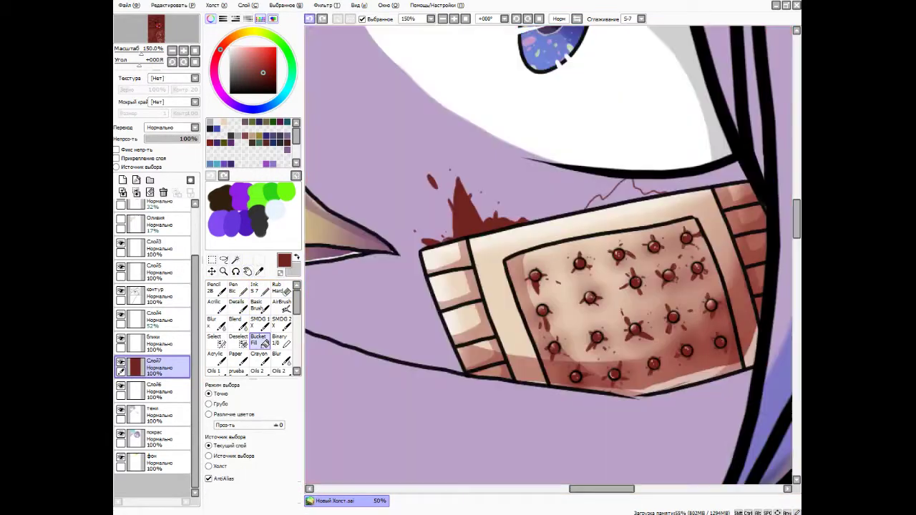
left_click_drag(590, 201, 662, 188)
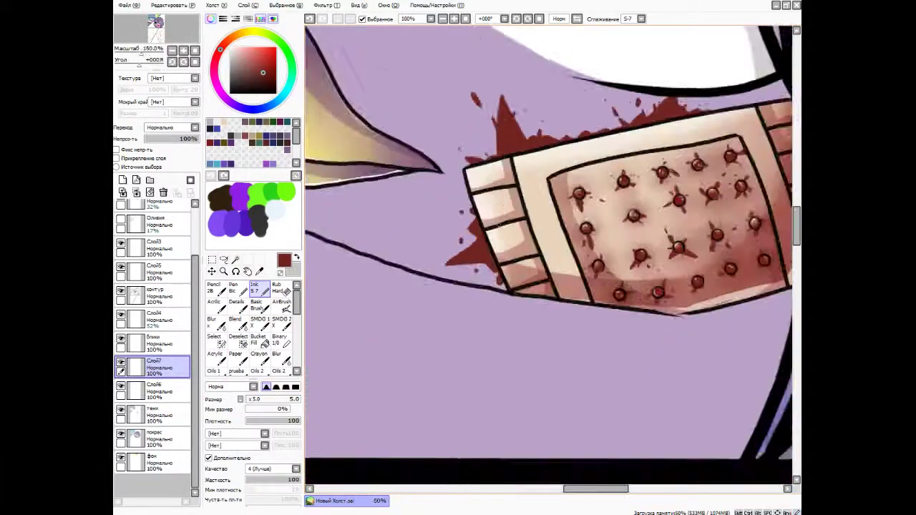
scroll(476, 172, "up", 2)
key("e")
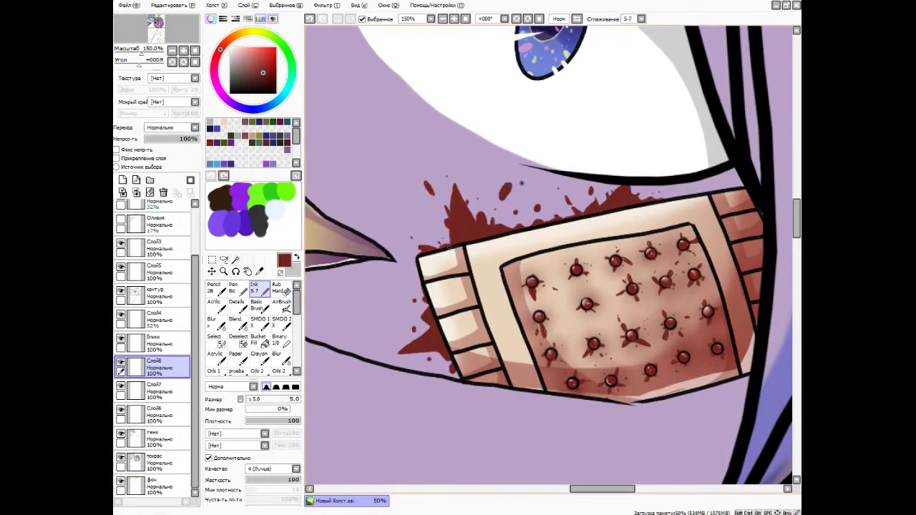
left_click_drag(433, 239, 442, 249)
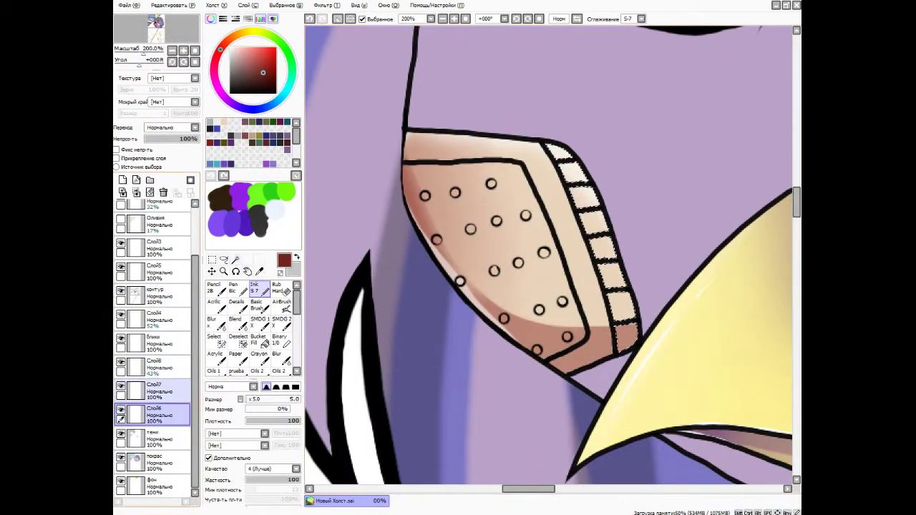
Merge the splatter layers and paint dark red shadows on the ribbed end of the left cheek's plaster at 46% layer opacity.
key("ctrl+e")
mouse_move(583, 190)
left_mouse_down()
mouse_move(619, 265)
mouse_move(634, 344)
left_mouse_up()
left_click_drag(553, 147, 570, 155)
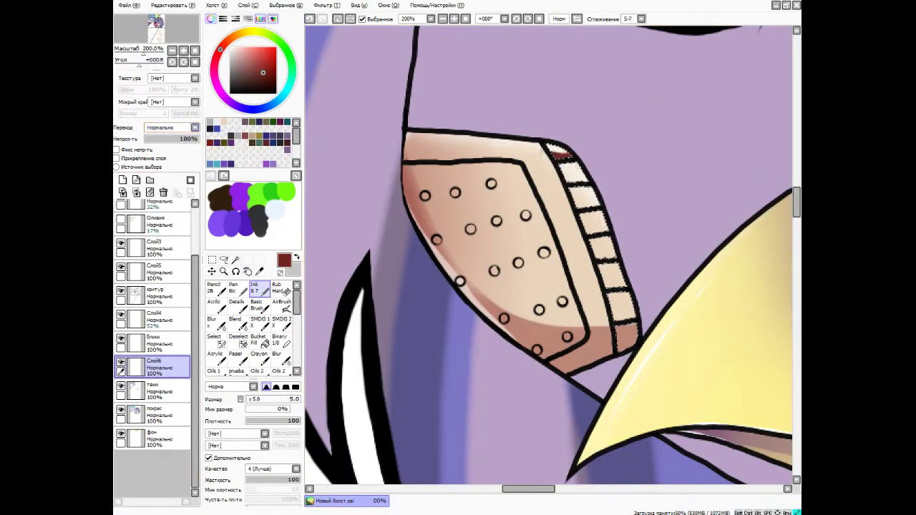
left_click_drag(197, 138, 169, 138)
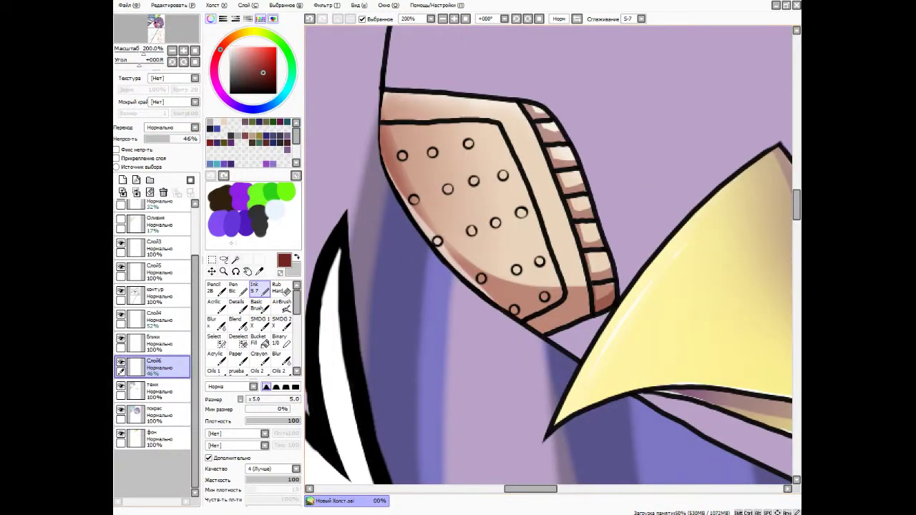
Select the left plaster's dotted pad and paint dark red halos around its dots with the Ink brush.
left_click(235, 259)
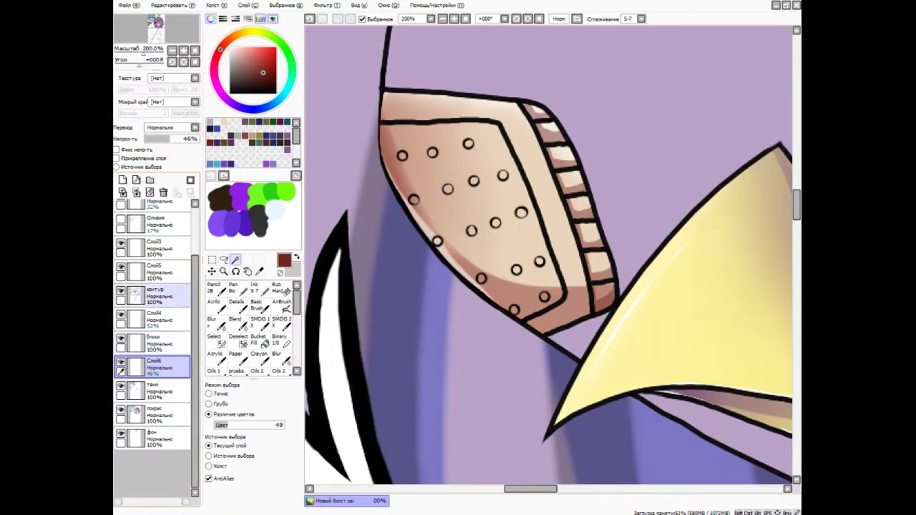
left_click(487, 236)
left_click(256, 288)
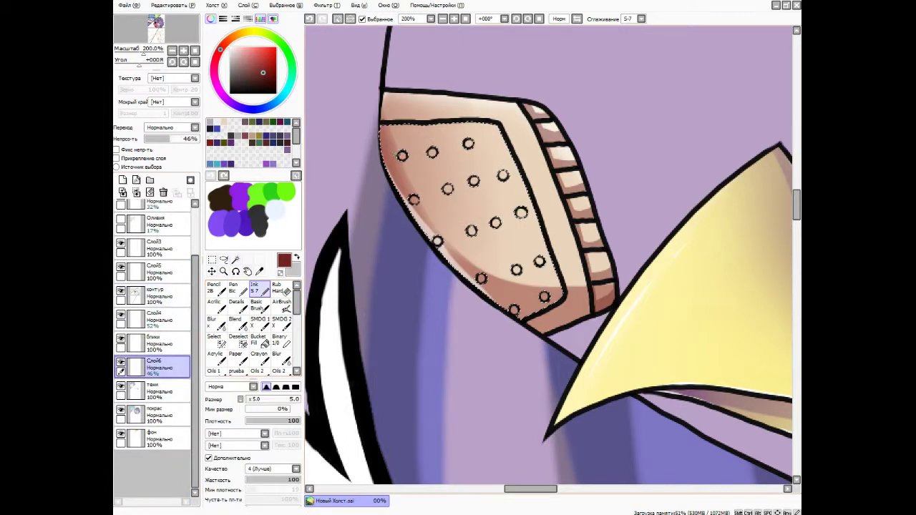
left_click(413, 199)
left_click(437, 241)
left_click(447, 188)
left_click(503, 176)
left_click(470, 230)
left_click(521, 212)
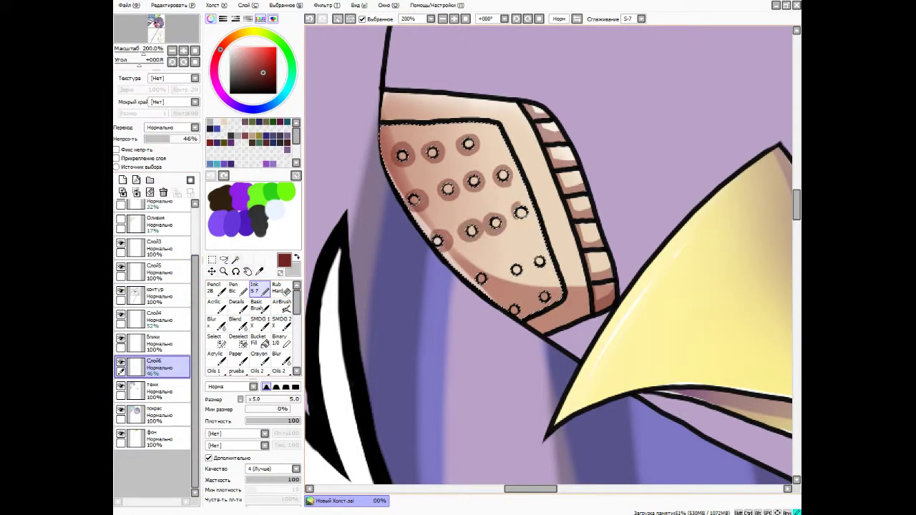
left_click(481, 277)
left_click(515, 270)
Soften the halos around the left pad's dots with the Blur brush.
left_click(276, 355)
left_click_drag(401, 136, 466, 222)
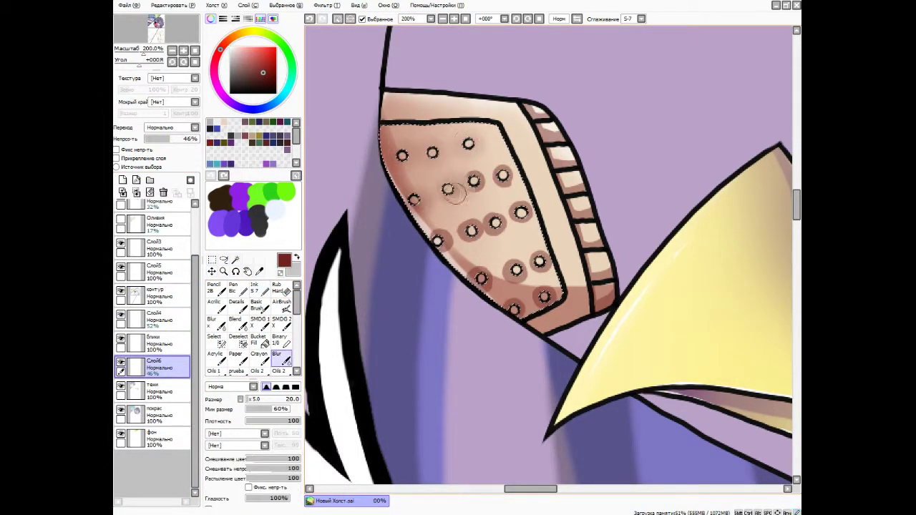
left_click_drag(451, 179, 501, 286)
left_click_drag(501, 208, 551, 308)
Select the insides of the left pad's dots from the outline layer and colour them dark red on the shading layer.
left_click(235, 259)
left_click(154, 294)
left_click(401, 156)
left_click(432, 152, "shift")
left_click(468, 144, "shift")
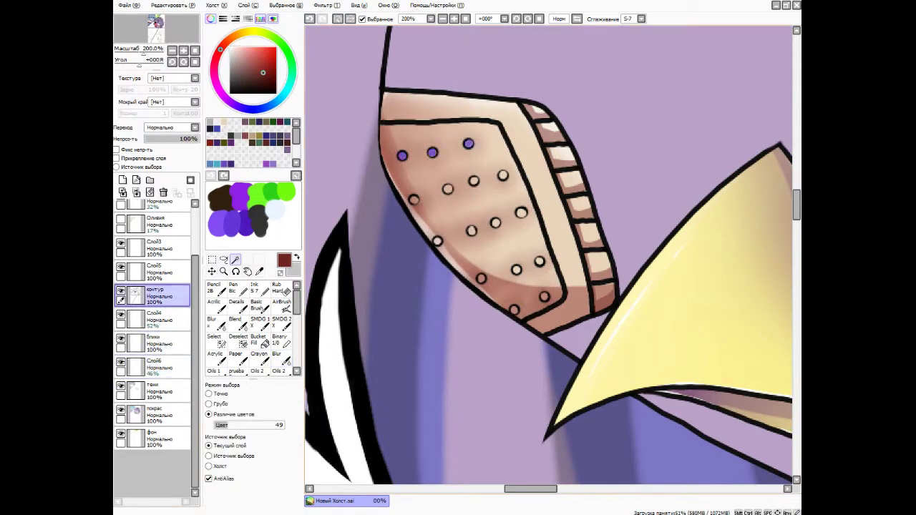
left_click(254, 286)
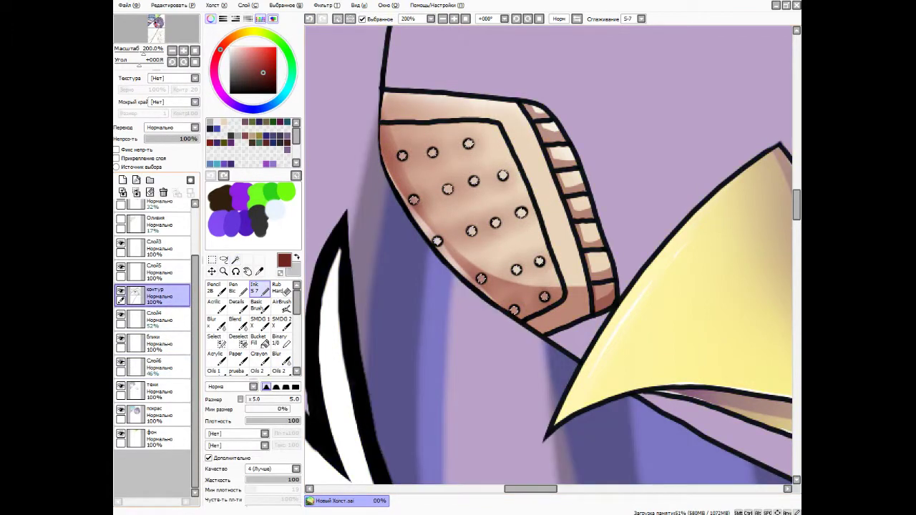
left_click(152, 390)
left_click(153, 367)
left_click(149, 192)
key("ctrl+z")
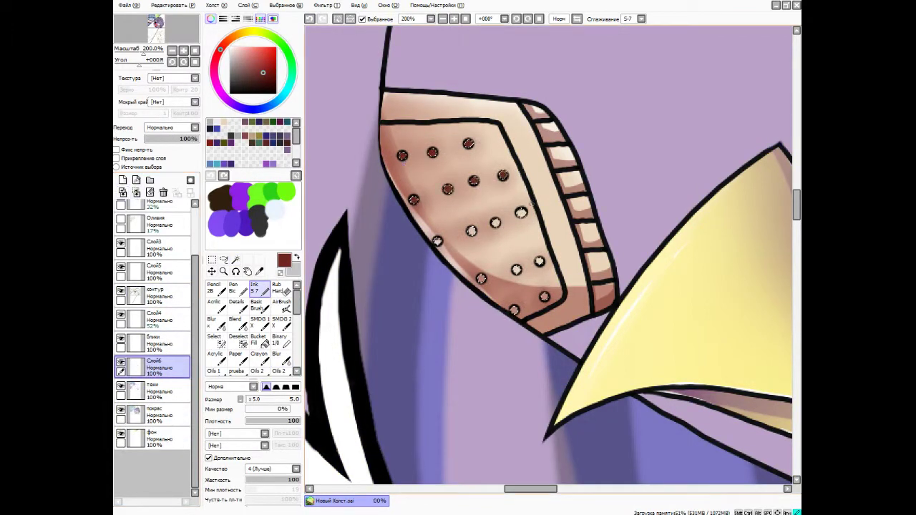
Paint pale pink highlights on the left pad's red dots on a new layer and soften them with the Blur brush.
left_click(123, 180)
scroll(472, 230, "up", 2)
left_click(704, 107)
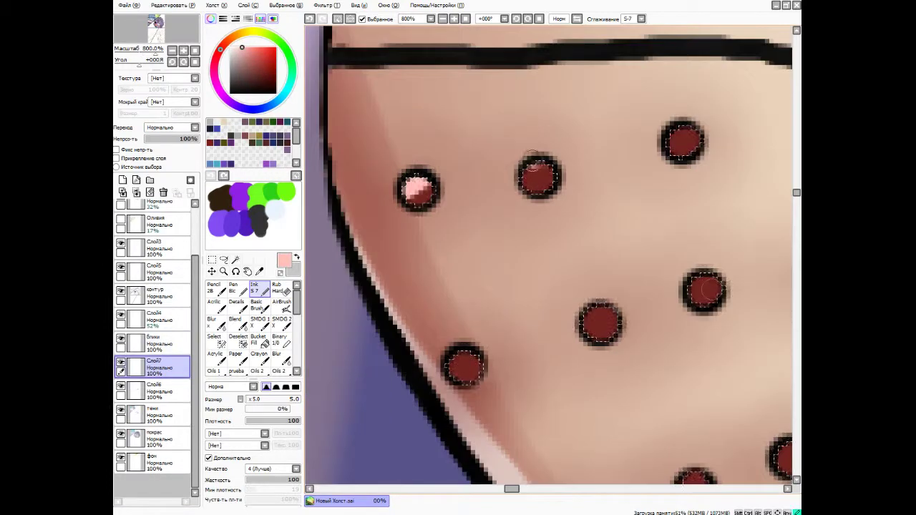
left_click(464, 186)
left_click(281, 357)
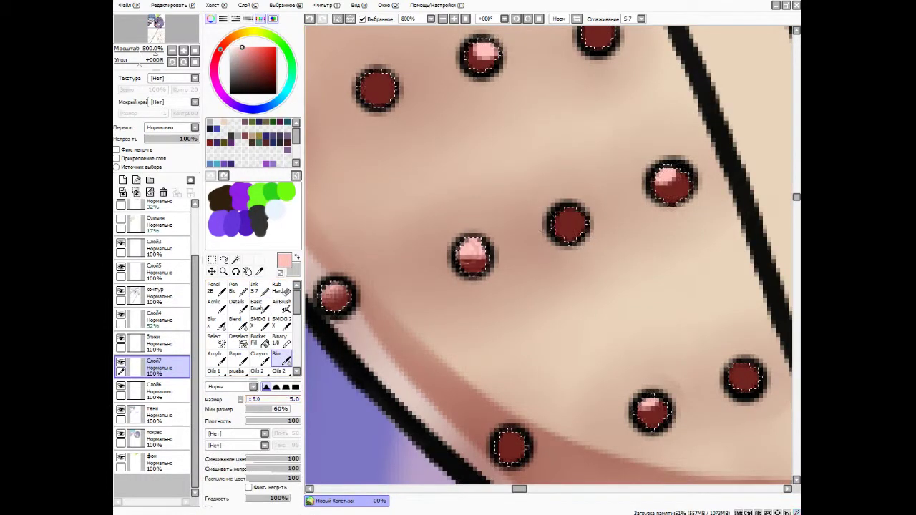
scroll(548, 255, "down", 2)
scroll(548, 255, "up", 1)
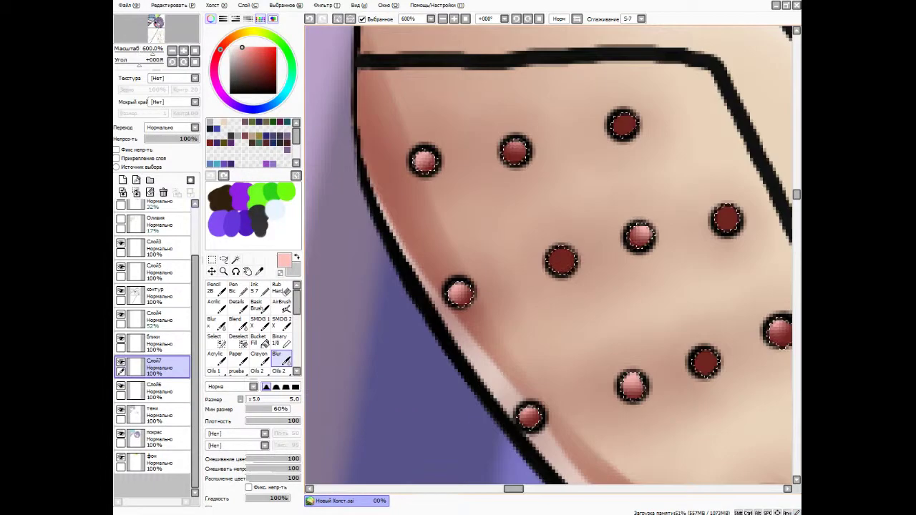
Add tiny white glints to the left pad's dots on a new layer with the Details brush, then merge the dot layers down.
left_click(123, 179)
left_click(236, 304)
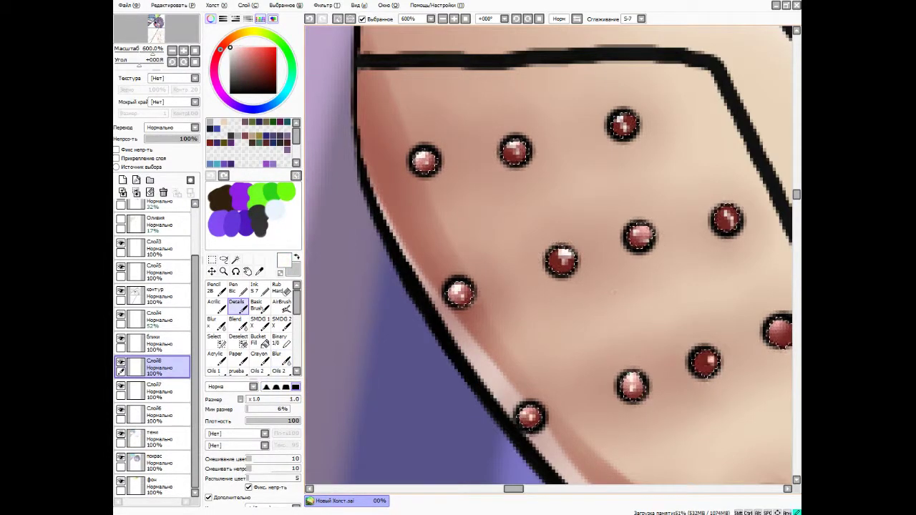
scroll(629, 324, "down", 1)
scroll(630, 324, "down", 4)
scroll(533, 237, "up", 2)
key("ctrl+e")
key("ctrl+e")
Sample dark red from a dot and paint splatter spikes and specks around the left pad's top row of dots using the Details brush.
left_click(254, 287)
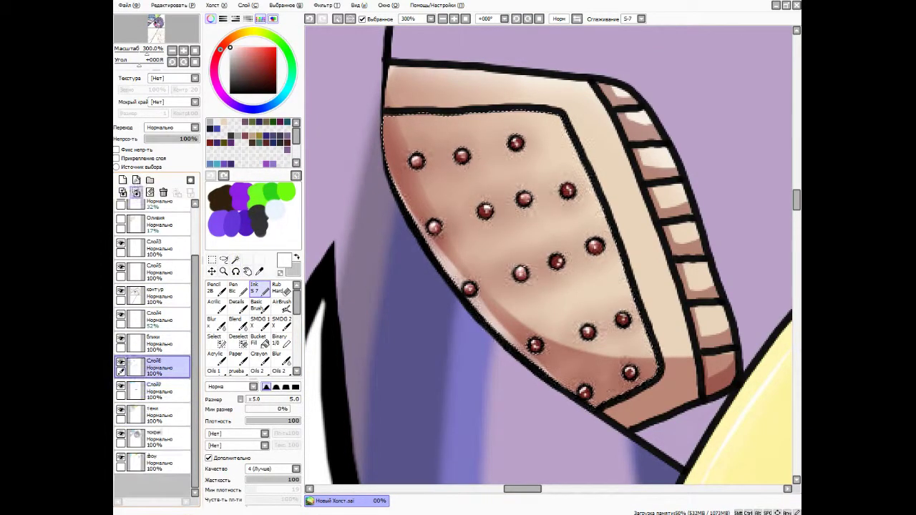
left_click(567, 190, "alt")
scroll(567, 190, "up", 3)
left_click_drag(429, 166, 406, 194)
left_click(236, 306)
left_click_drag(383, 228, 357, 269)
left_click_drag(416, 263, 432, 279)
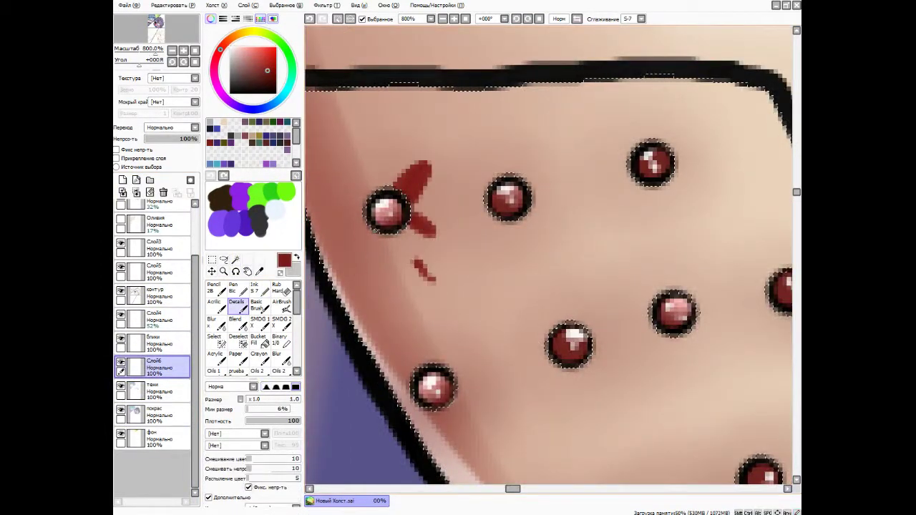
left_click_drag(343, 204, 368, 201)
left_click_drag(411, 214, 433, 232)
scroll(651, 165, "down", 2)
left_click_drag(637, 143, 687, 201)
scroll(652, 165, "down", 2)
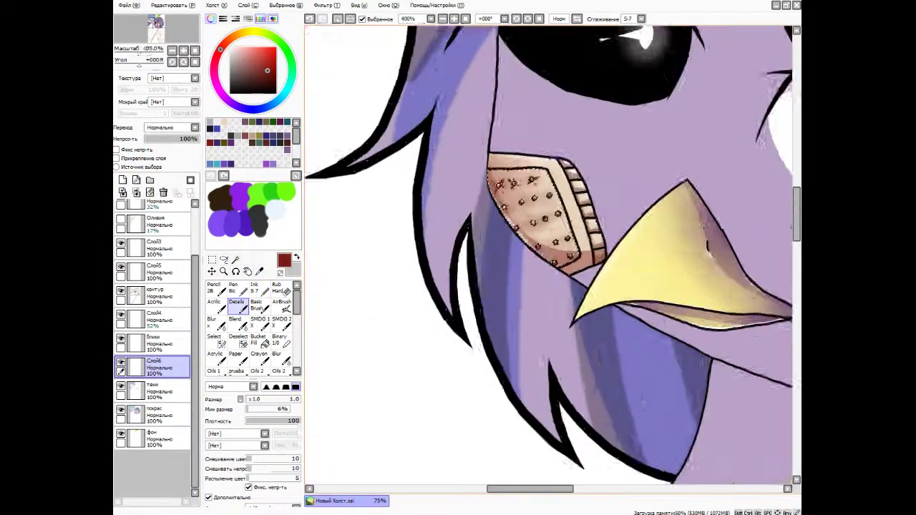
Paint dark red splatter around the dots in the left pad's second row and the left part of its third row.
scroll(651, 165, "up", 2)
left_click_drag(378, 163, 390, 191)
left_click_drag(409, 175, 390, 190)
left_click(405, 148)
left_click_drag(445, 247, 433, 266)
left_click(467, 256)
left_click_drag(499, 233, 503, 249)
left_click_drag(460, 145, 456, 166)
left_click_drag(495, 123, 505, 149)
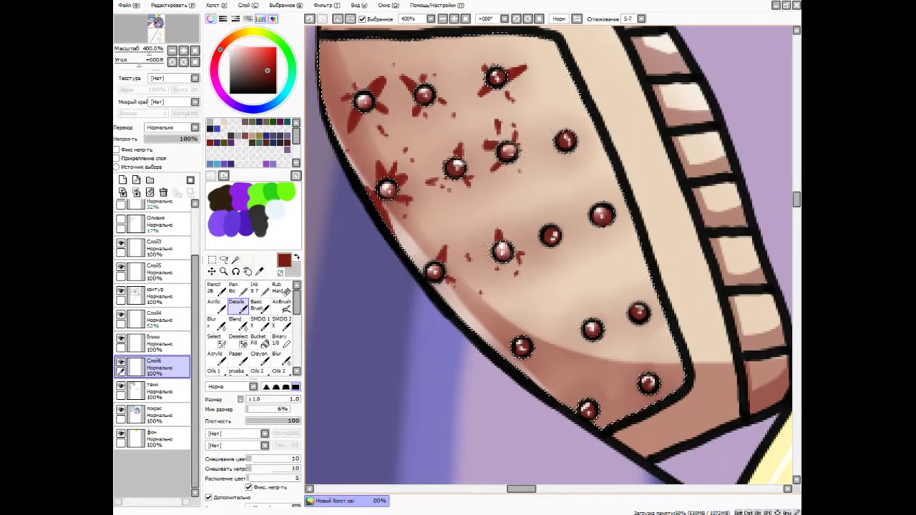
Finish the dark red splatter around the dots along the left pad's right side and lower end.
left_click_drag(570, 120, 565, 139)
left_click_drag(596, 191, 599, 209)
left_click_drag(594, 245, 599, 224)
left_click_drag(623, 214, 614, 216)
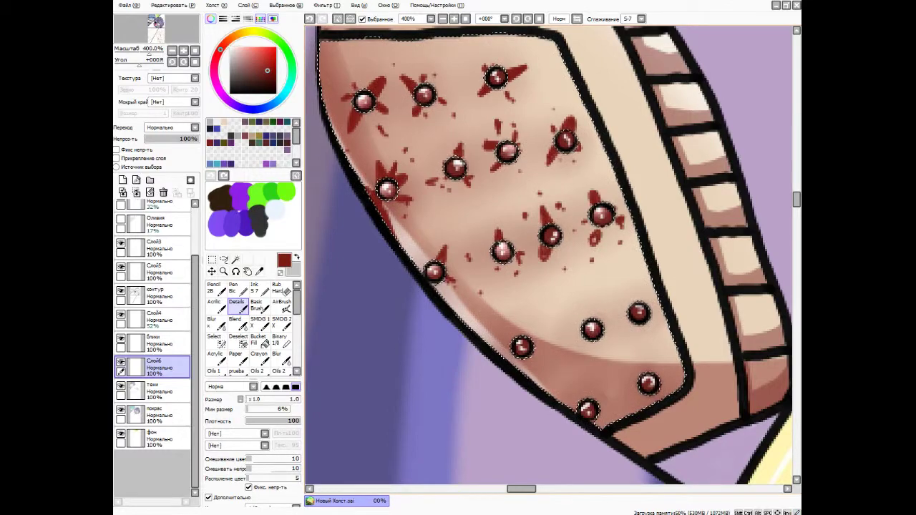
left_click_drag(544, 208, 548, 228)
left_click(565, 268)
left_click_drag(584, 349, 591, 332)
left_click_drag(662, 286, 644, 311)
left_click_drag(652, 366, 648, 387)
Select the left plaster's pad and border, shade its outer edge dark red at 24% layer opacity, and soften it with the Blur brush.
key("ctrl+minus")
key("ctrl+minus")
key("ctrl+minus")
scroll(439, 172, "up", 2)
left_click(215, 340)
left_click(154, 415)
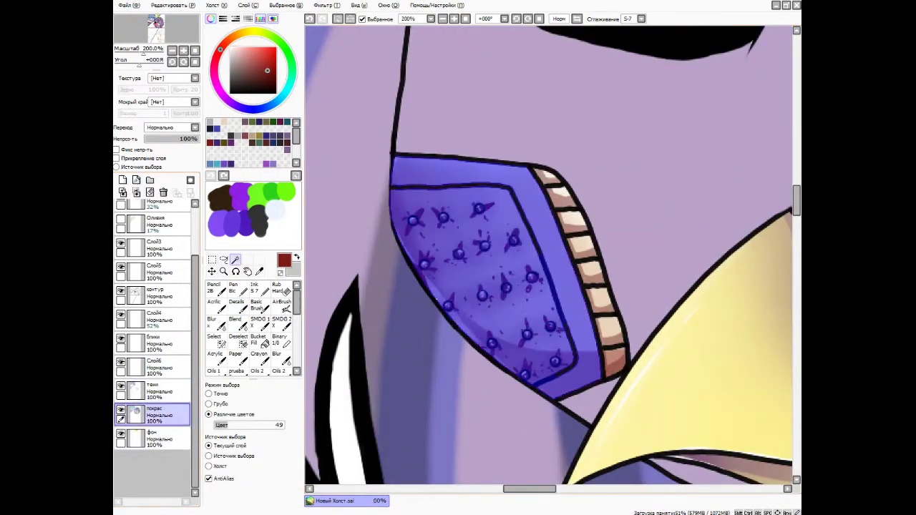
left_click(254, 288)
left_click(154, 366)
left_click_drag(197, 138, 158, 138)
left_click(280, 358)
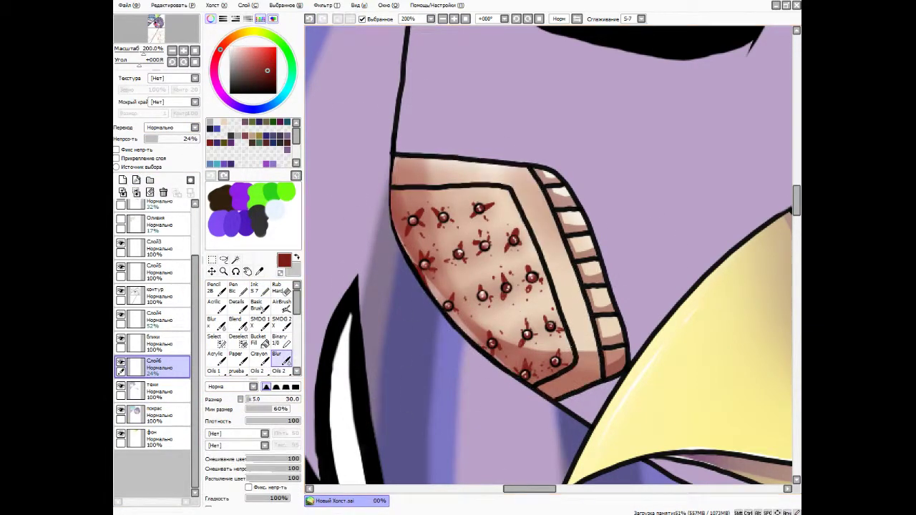
Outline and fill a spiked dark red blood splash above the left plaster's upper edge at 100% opacity, adding small loose drops.
key("ctrl+minus")
key("ctrl+minus")
key("ctrl+minus")
key("ctrl+minus")
key("ctrl+minus")
key("ctrl+minus")
key("ctrl+minus")
scroll(511, 202, "up", 8)
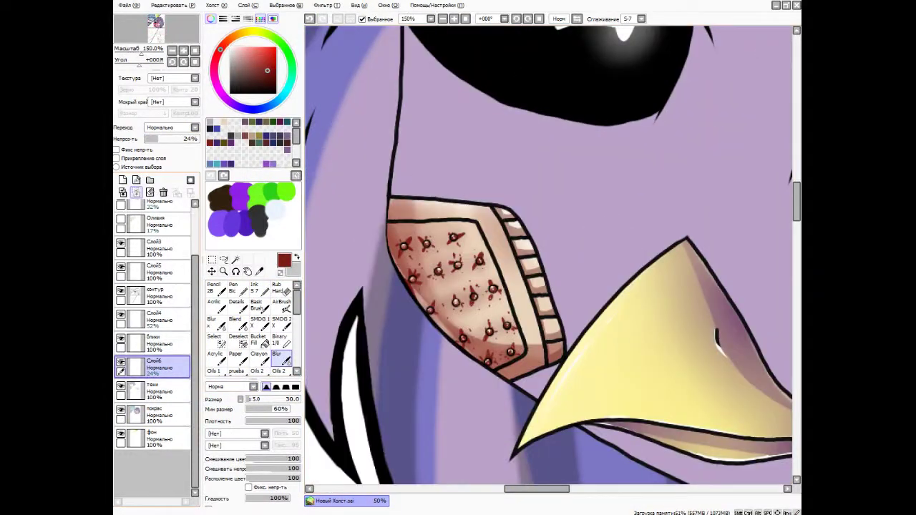
left_click_drag(171, 138, 198, 138)
left_click(236, 307)
left_click(224, 260)
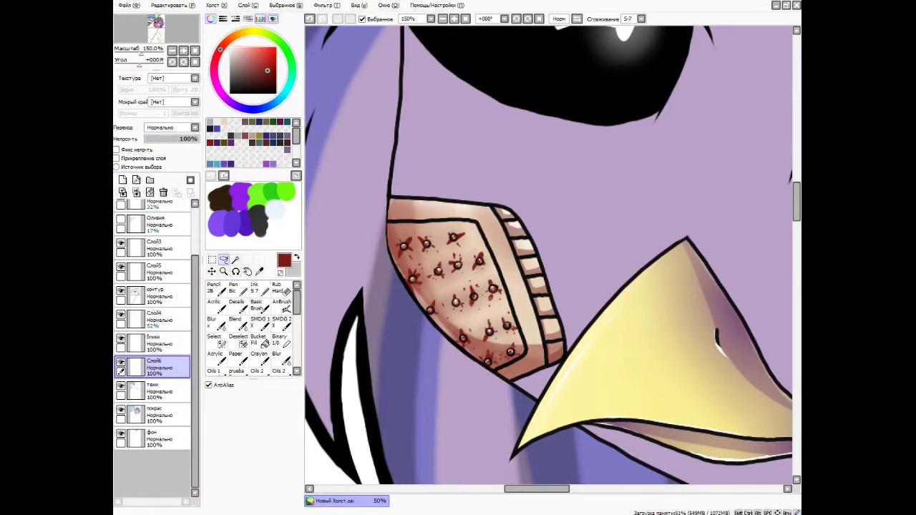
left_click_drag(392, 195, 483, 201)
left_click(254, 336)
left_click(437, 189)
left_click(236, 307)
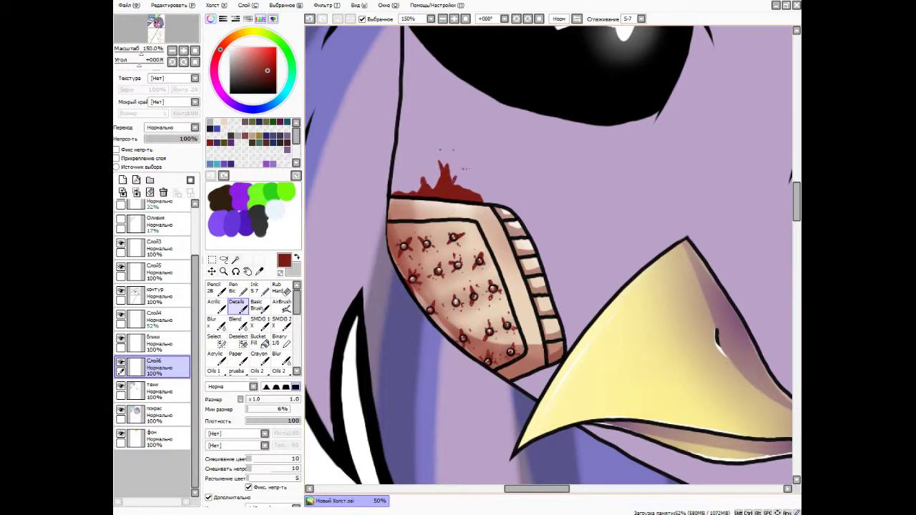
Continue the dark red blood splashes and flying drops along the left plaster's upper corner, ribbed end and lower tip.
scroll(492, 187, "down", 6)
scroll(492, 188, "up", 6)
left_click_drag(501, 183, 521, 204)
left_click(254, 289)
left_click(236, 306)
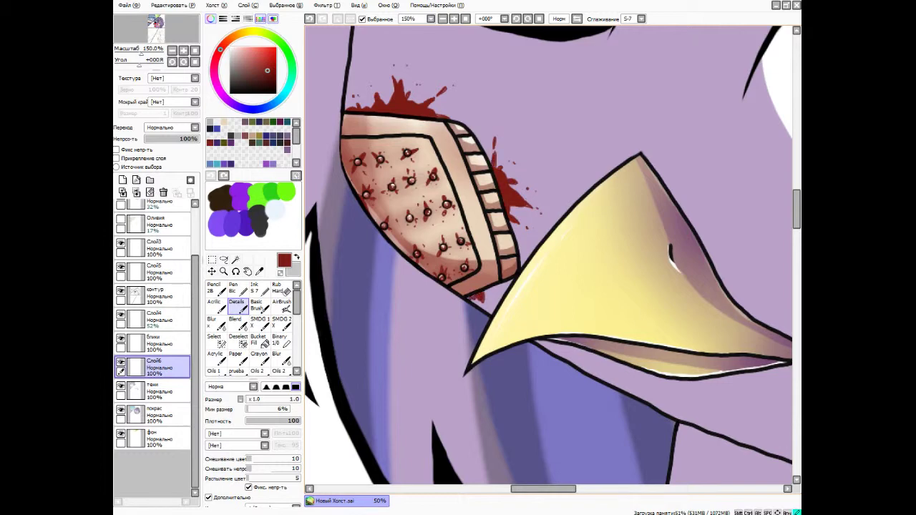
Add darker accents to the left plaster's blood splashes on a new layer at 32% opacity, then merge down into the тени layer.
scroll(548, 258, "down", 5)
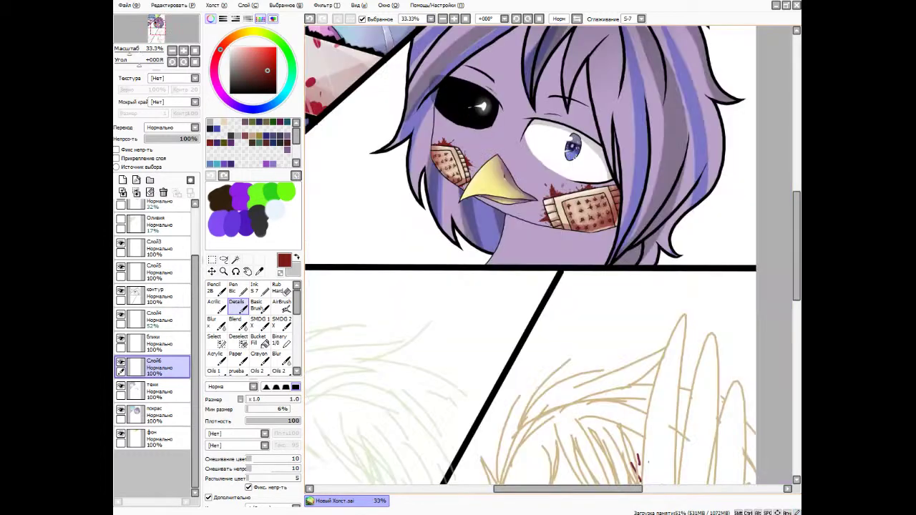
scroll(548, 257, "up", 4)
left_click(122, 179)
left_click(254, 288)
left_click(484, 148)
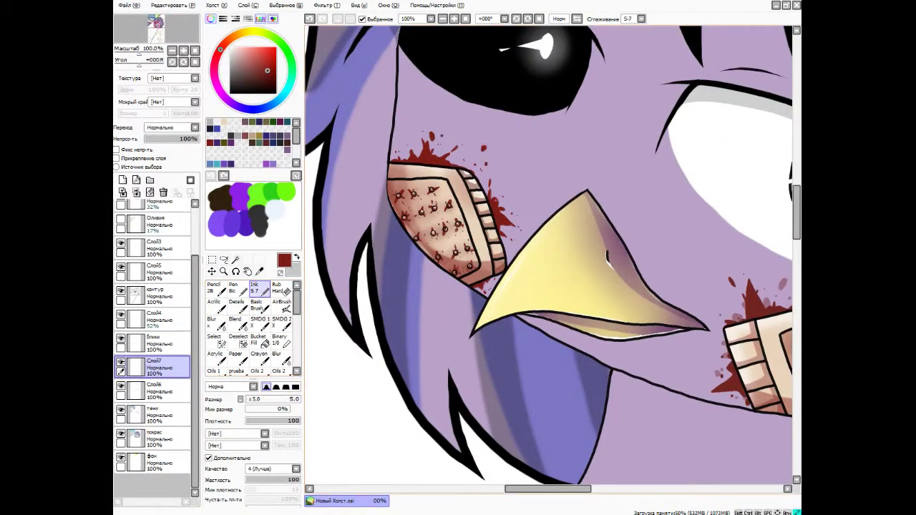
scroll(487, 287, "down", 5)
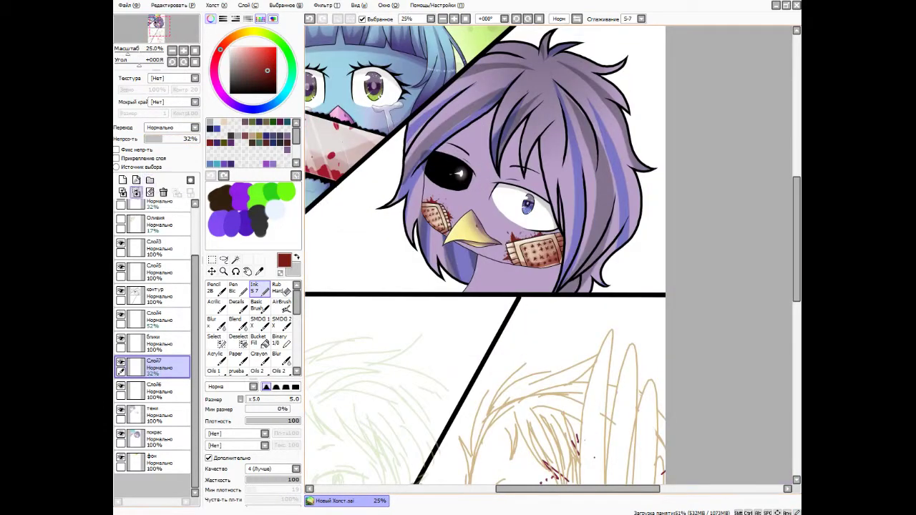
key("ctrl+e")
key("ctrl+e")
Select the lilac face skin and paint purple shadows beneath the fringe and around the face on a new layer at 35% opacity.
scroll(487, 153, "up", 4)
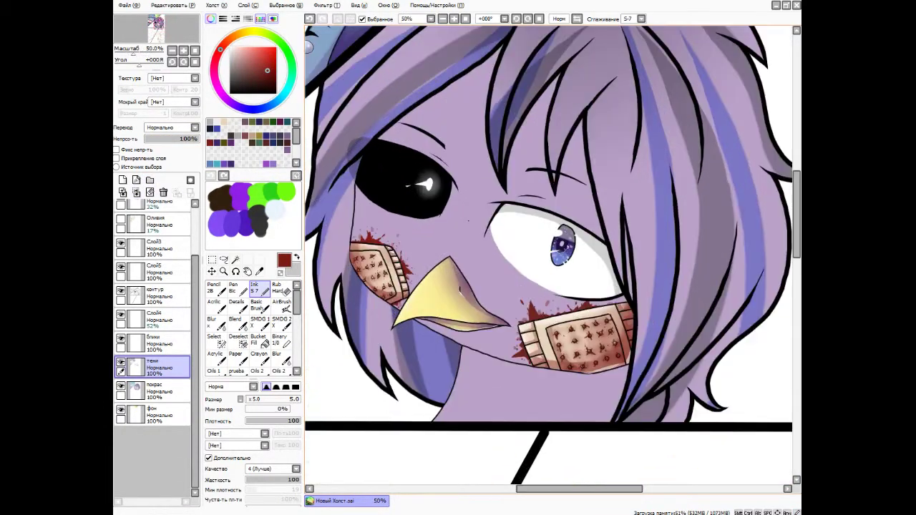
key("s")
left_click(254, 287)
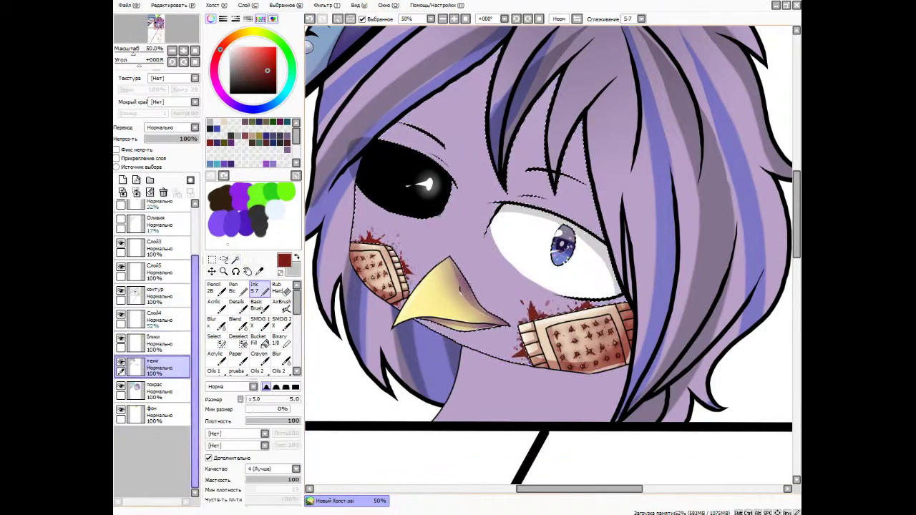
left_click(123, 179)
left_click(123, 180)
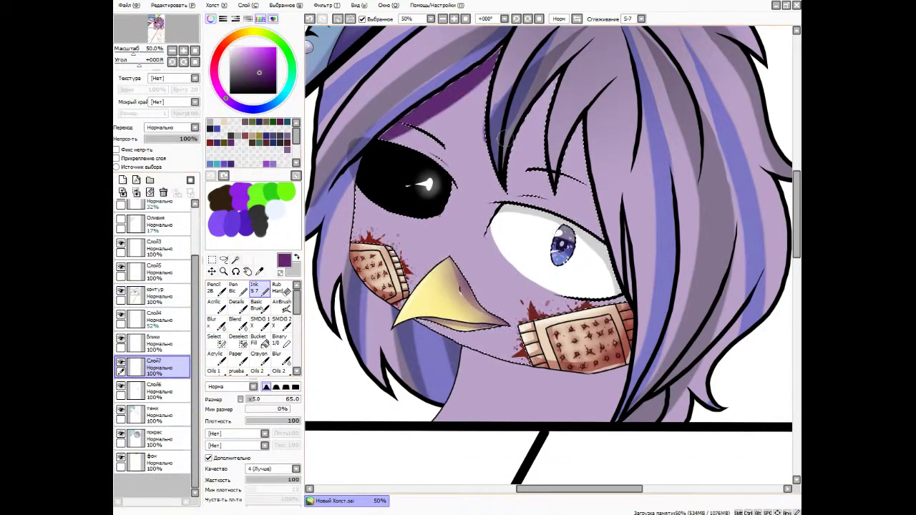
left_click_drag(492, 49, 510, 179)
left_click(281, 287)
key("n")
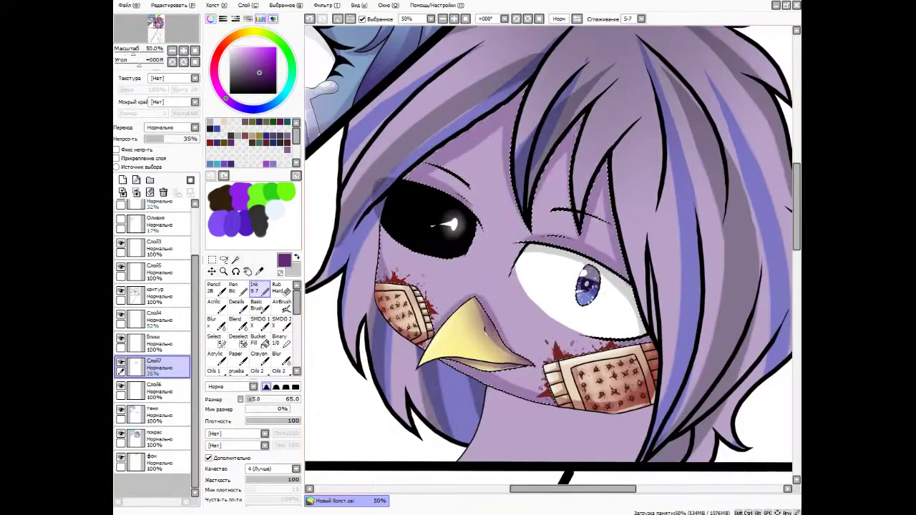
Deepen the purple shadows beneath the fringe and around the face on a new layer at 17% opacity.
key("ctrl+shift+n")
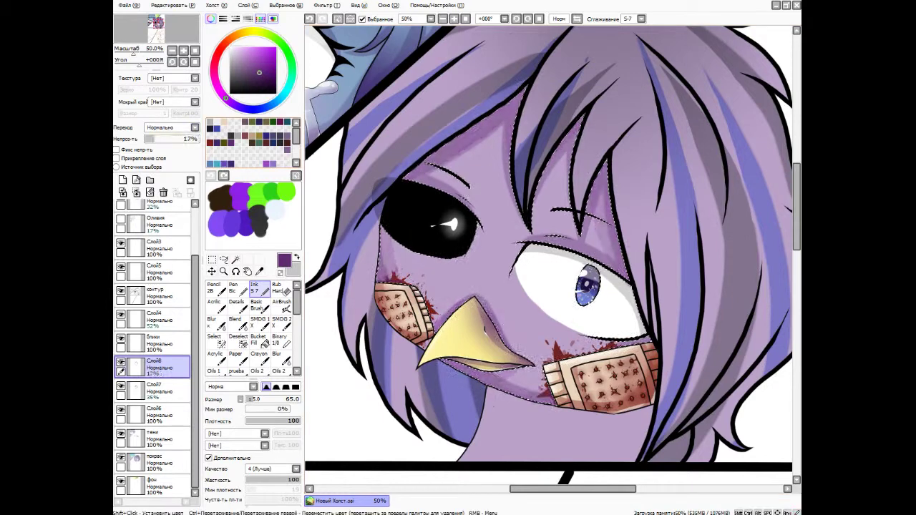
key("minus")
left_click(277, 357)
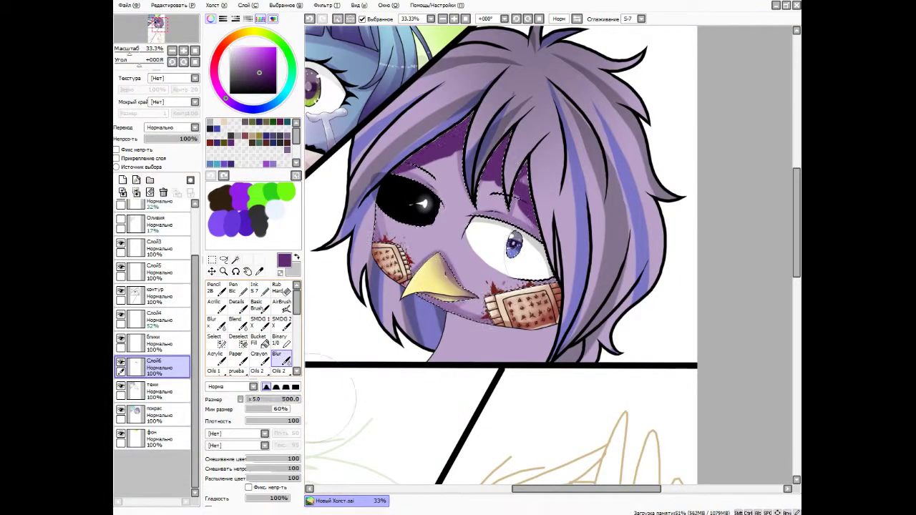
Paint broader dark purple shading beneath the fringe and beak, soften it with the Blur brush and erase the excess.
left_click(281, 288)
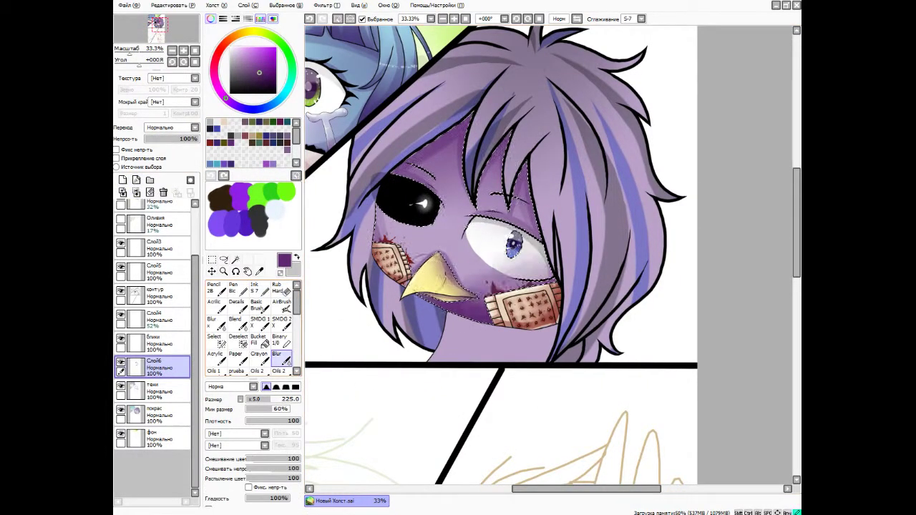
left_click_drag(429, 358, 439, 374)
key("bracketright")
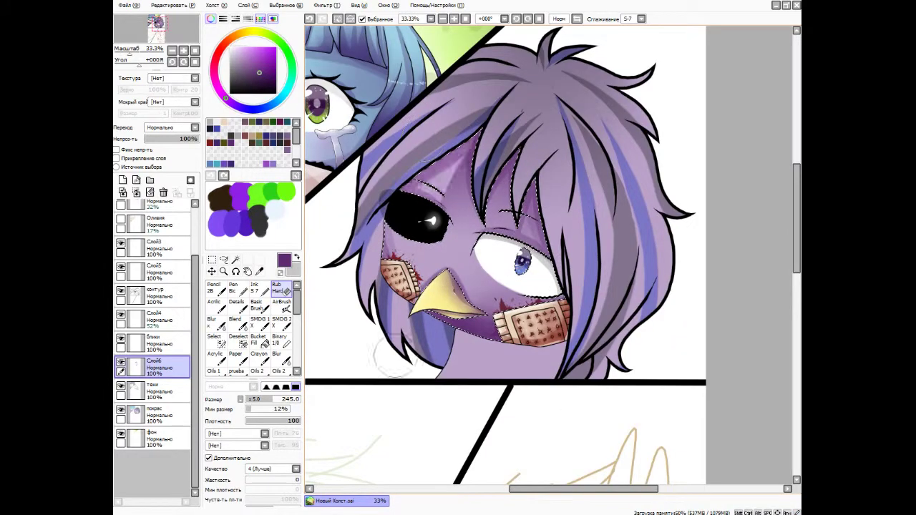
left_click(281, 358)
left_click(440, 293, "alt")
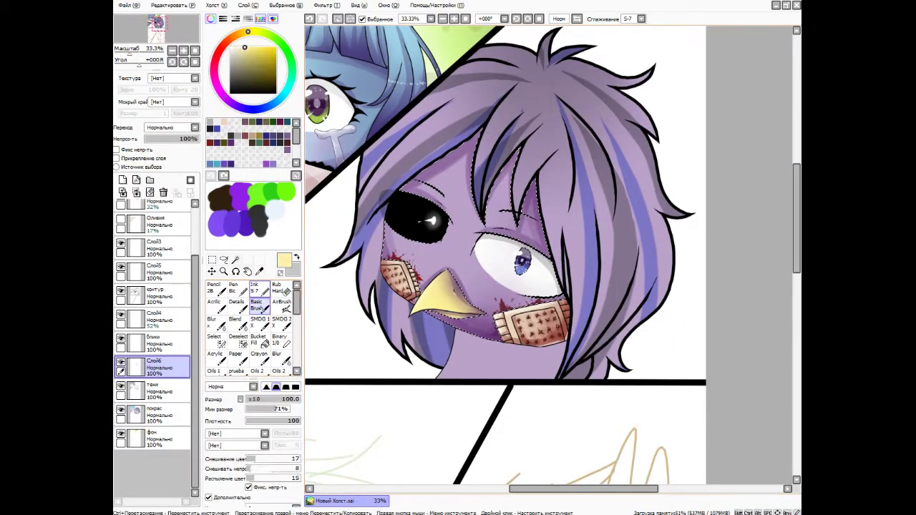
key("minus")
key("minus")
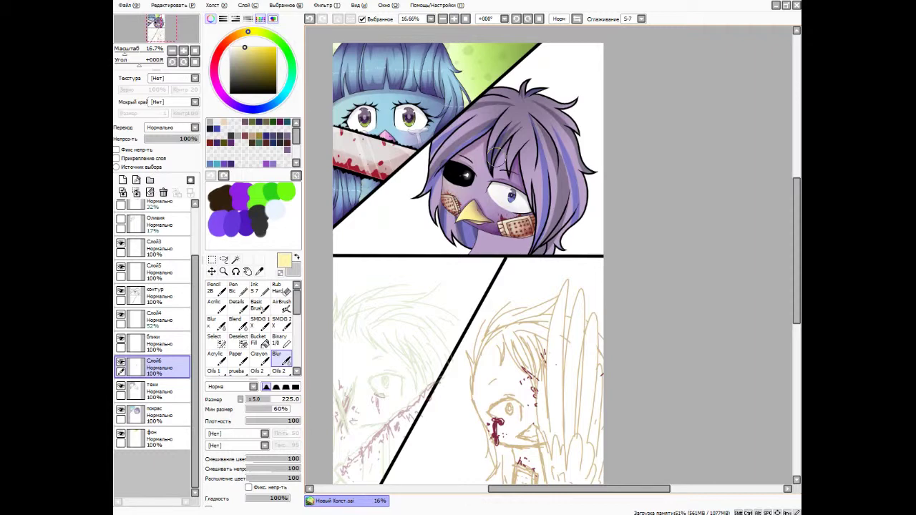
Select the lilac character's hair inside its outlines and make the layer Слой6 active for inking.
scroll(496, 156, "up", 1)
left_click(154, 296)
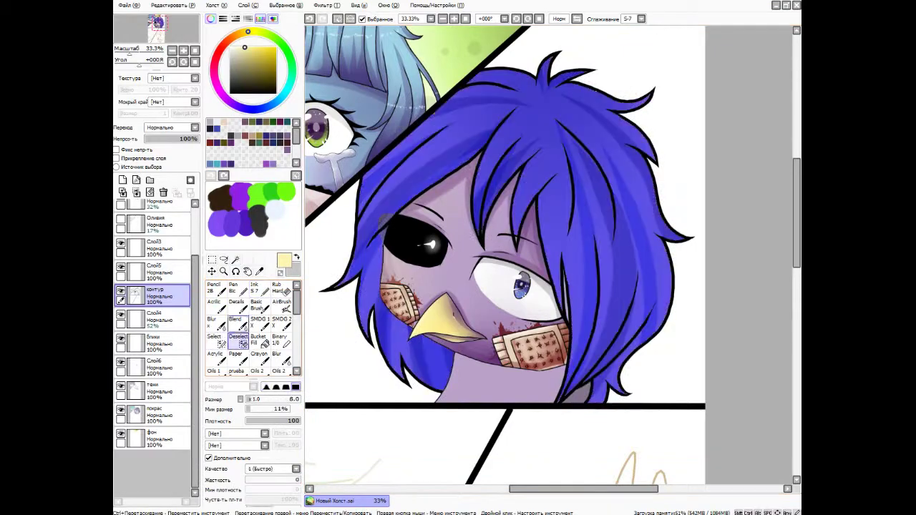
left_click(254, 287)
left_click(154, 367)
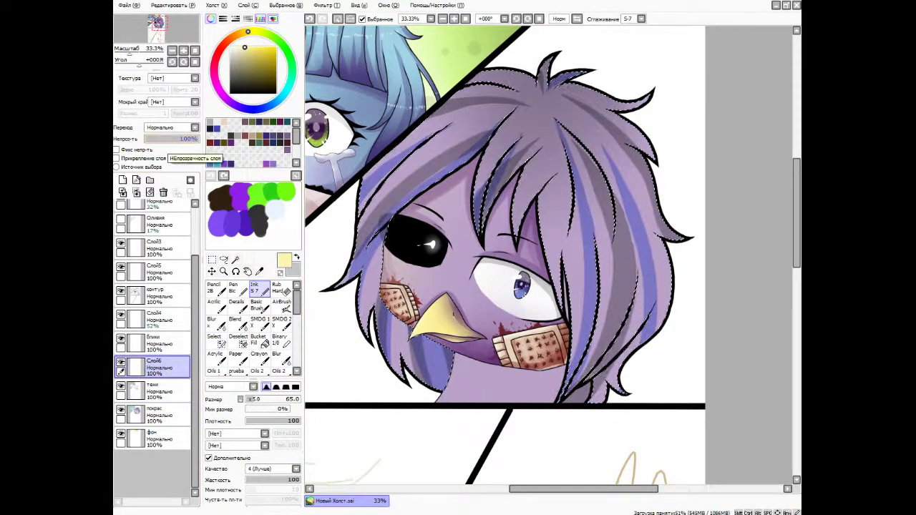
Ink crisp black shadows on the hair lock beneath the beak and trim them with the hard eraser at size 20.
scroll(372, 344, "up", 3)
left_click(551, 365, "alt")
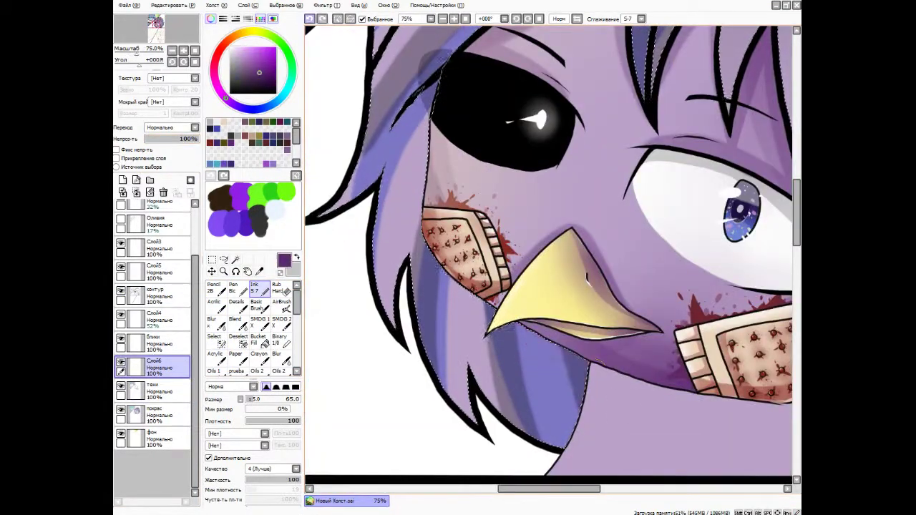
left_click_drag(501, 326, 566, 429)
left_click_drag(573, 365, 544, 443)
left_click_drag(565, 397, 533, 447)
left_click(279, 288)
key("bracketleft")
key("bracketleft")
key("bracketleft")
key("bracketleft")
key("bracketleft")
key("bracketleft")
key("bracketleft")
key("bracketleft")
key("bracketleft")
key("bracketleft")
key("bracketleft")
key("bracketleft")
key("bracketleft")
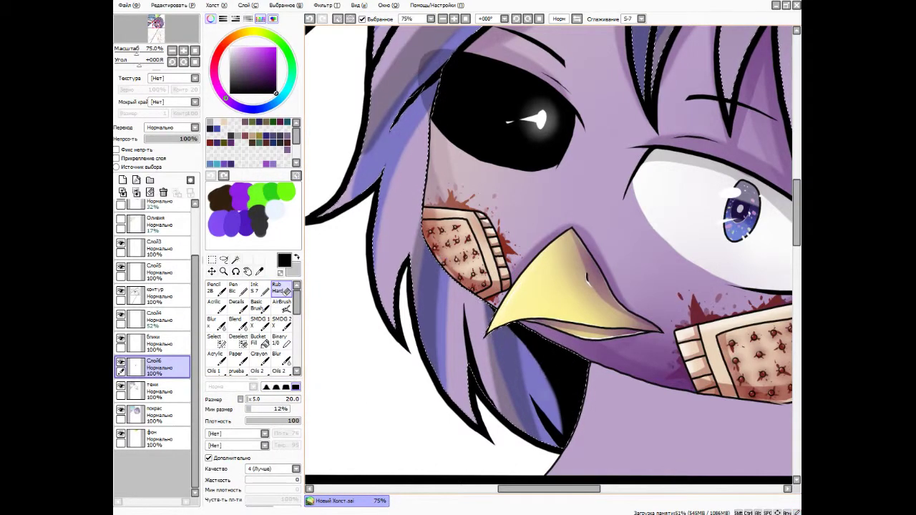
Rename the inked shadow layer as чёткие тени and name a new layer above it размытые тени.
left_click(254, 288)
double_click(155, 365)
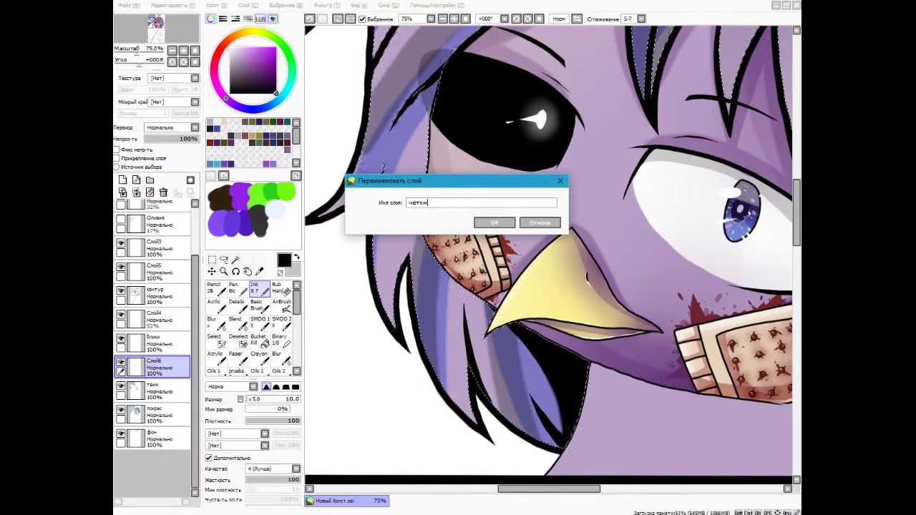
type("и")
key("Return")
double_click(154, 365)
type("размыты")
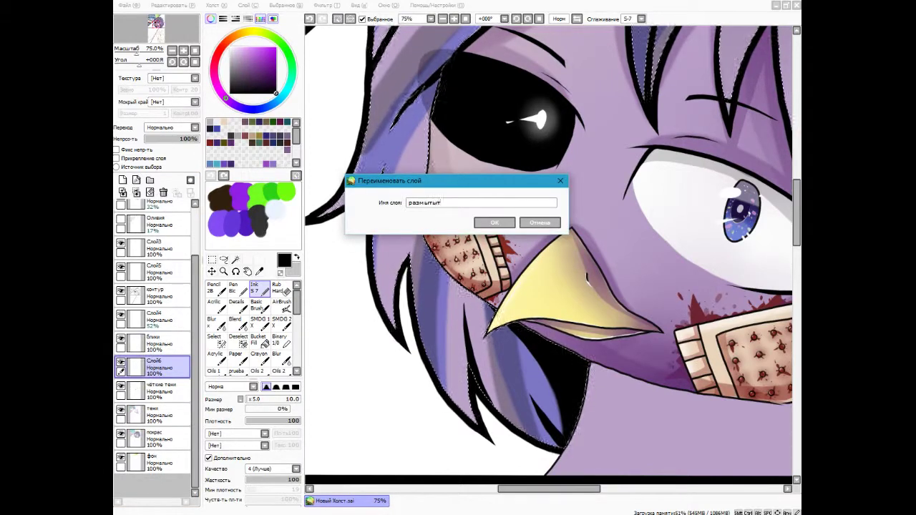
type("е тени")
key("Return")
Set the чёткие тени layer to 44% opacity and blur black shading into the lock beneath the beak on размытые тени.
left_click(283, 362)
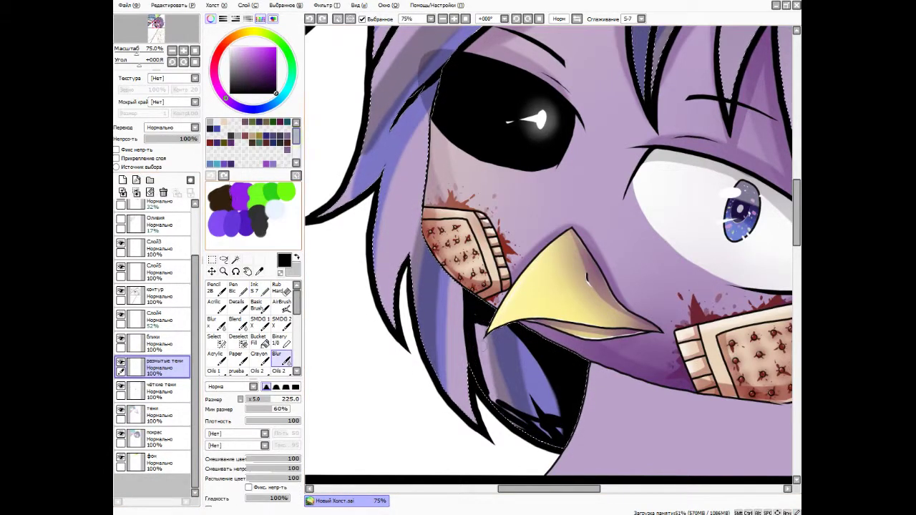
scroll(530, 400, "down", 2)
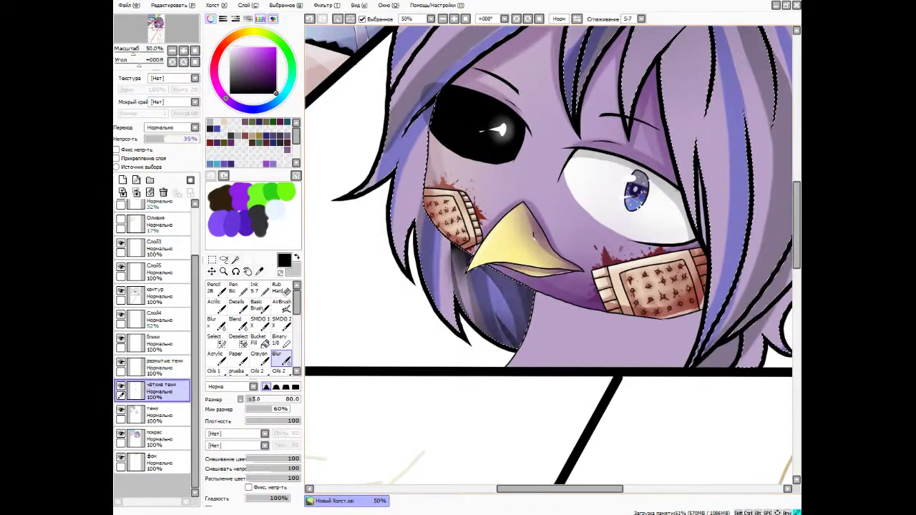
scroll(398, 222, "up", 3)
left_click(254, 289)
key("b")
left_click_drag(472, 386, 512, 342)
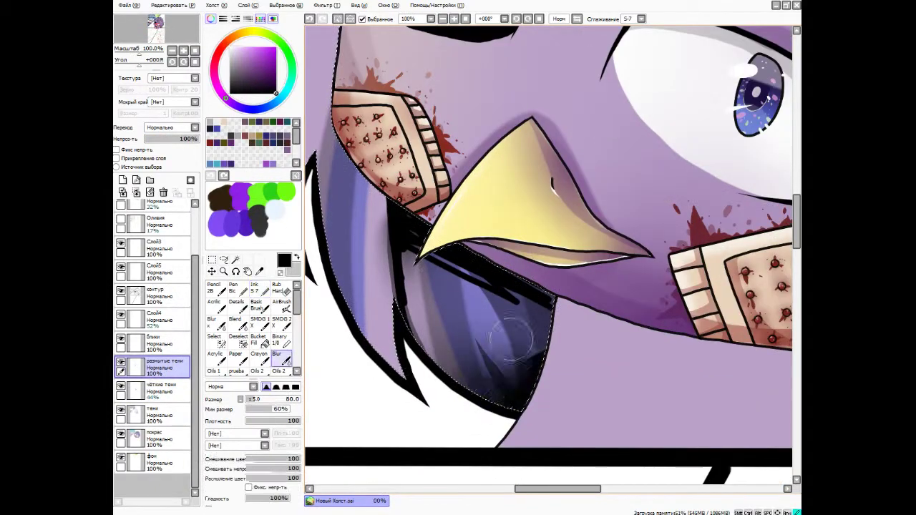
key("e")
left_click_drag(528, 309, 445, 327)
key("b")
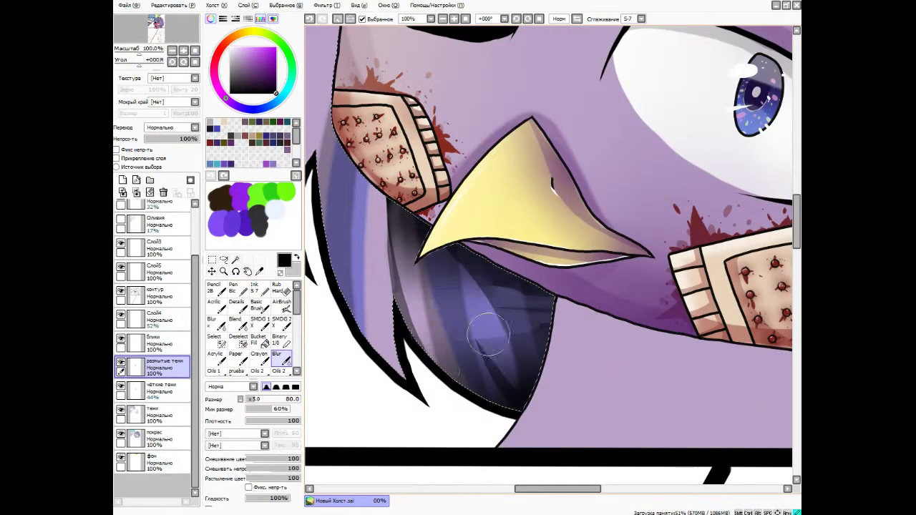
scroll(485, 327, "down", 3)
scroll(482, 281, "up", 1)
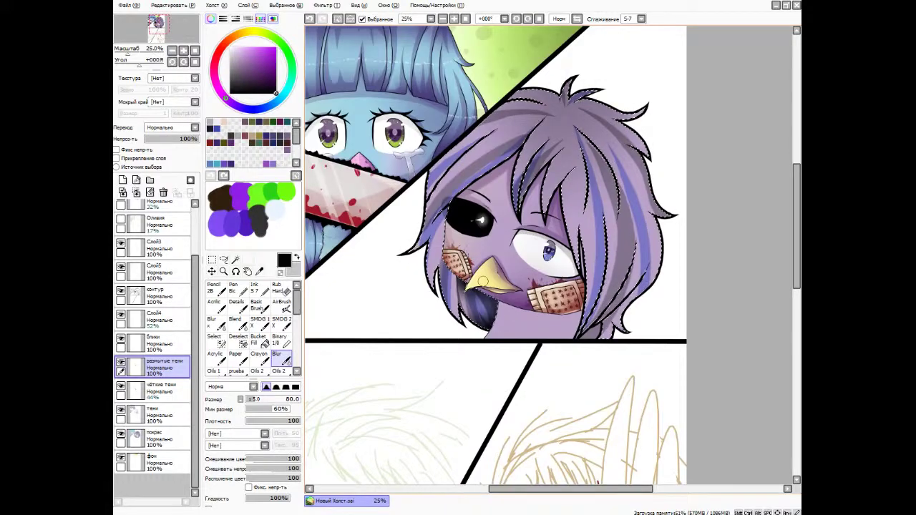
Erase excess soft shading beneath the beak and add crisp strand shadows below the left plaster on чёткие тени.
scroll(481, 282, "up", 3)
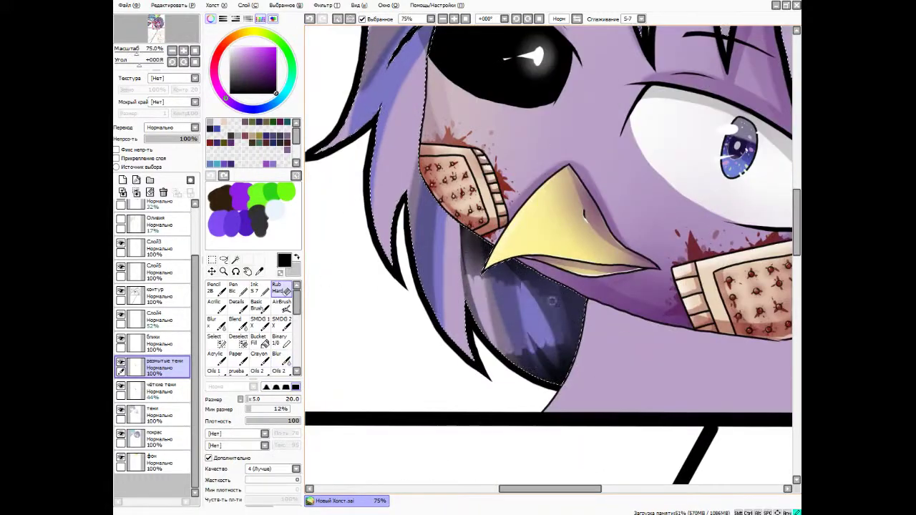
scroll(492, 251, "up", 1)
key("Page_Down")
key("n")
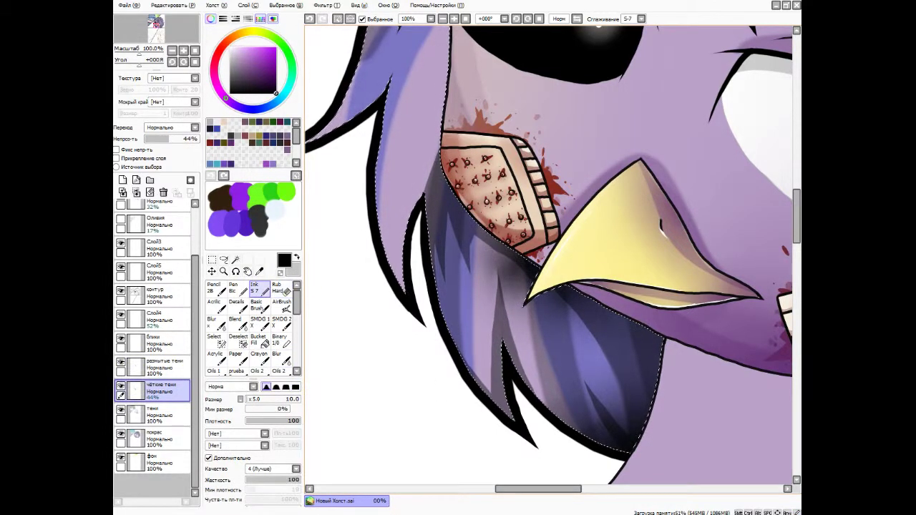
Blend soft black shading into the edges and tip of the lock below the left plaster on размытые тени.
key("Page_Up")
key("ctrl+z")
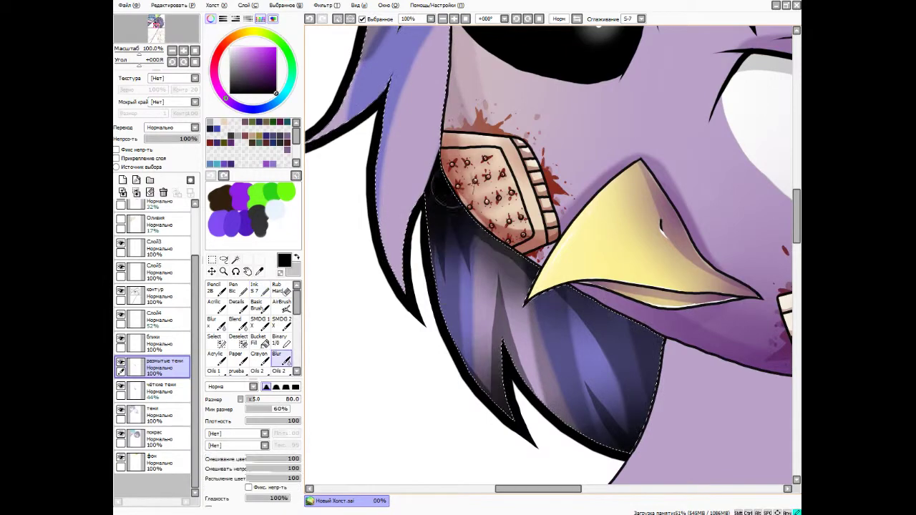
key("e")
key("b")
scroll(449, 311, "down", 4)
scroll(319, 261, "up", 3)
Shade the narrow side lock next to the left cheek with crisp strokes on чёткие тени and blurred black on размытые тени.
key("Page_Down")
key("n")
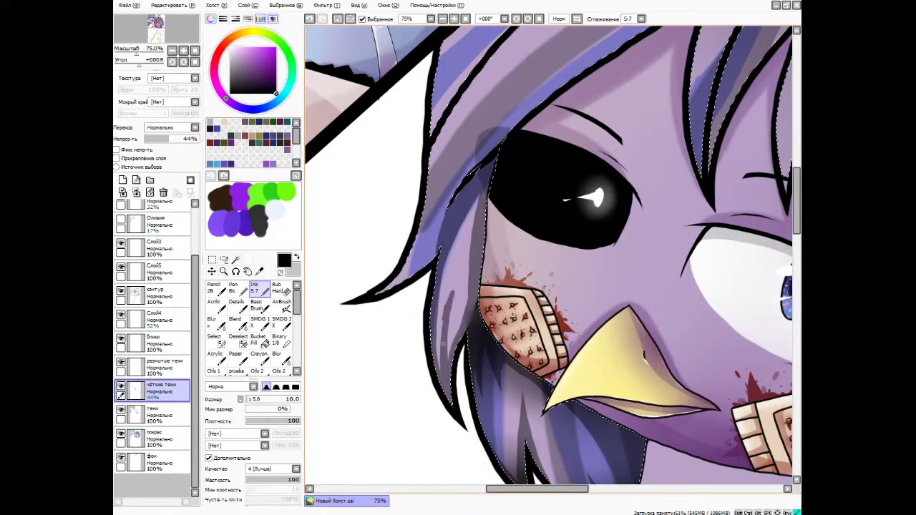
key("Page_Up")
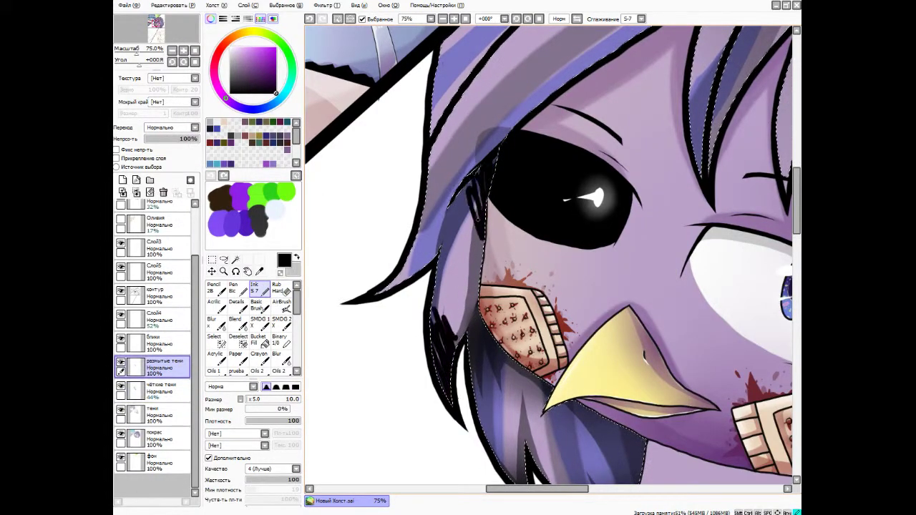
key("b")
scroll(547, 258, "down", 4)
scroll(548, 258, "up", 3)
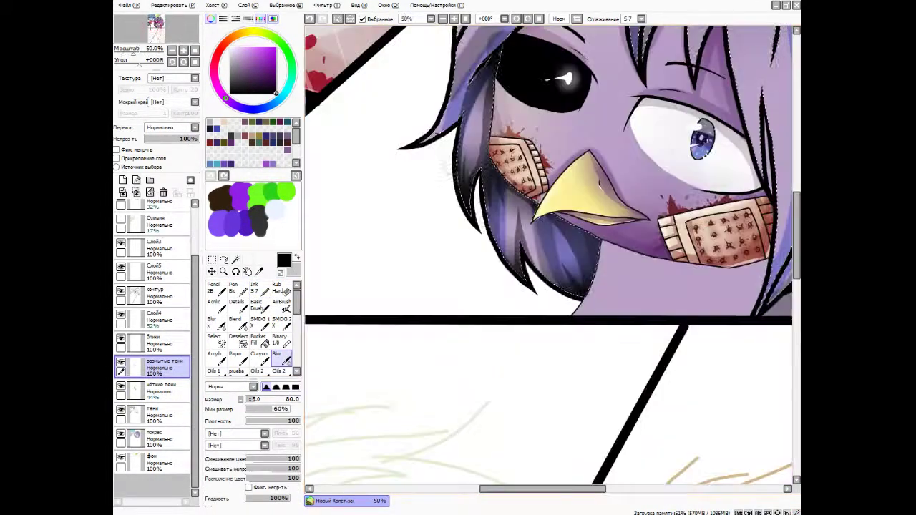
scroll(547, 258, "down", 4)
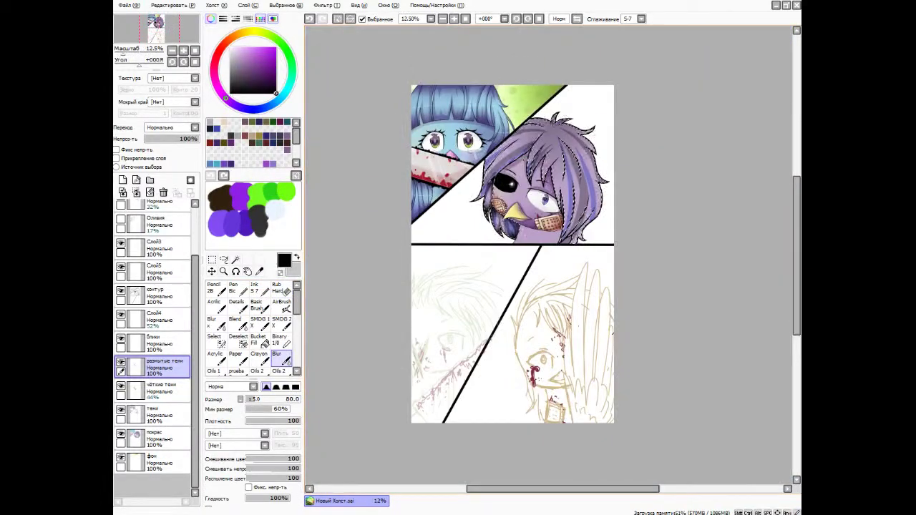
scroll(518, 143, "up", 4)
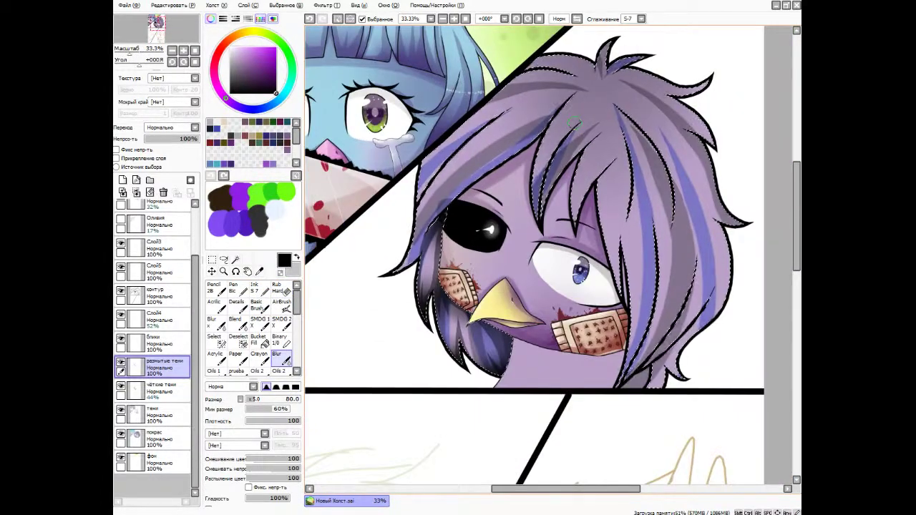
Draw crisp tapered strand shadows on чёткие тени along the hair beside the panel border and towards the crown.
scroll(516, 100, "up", 1)
left_click(255, 288)
left_click(161, 390)
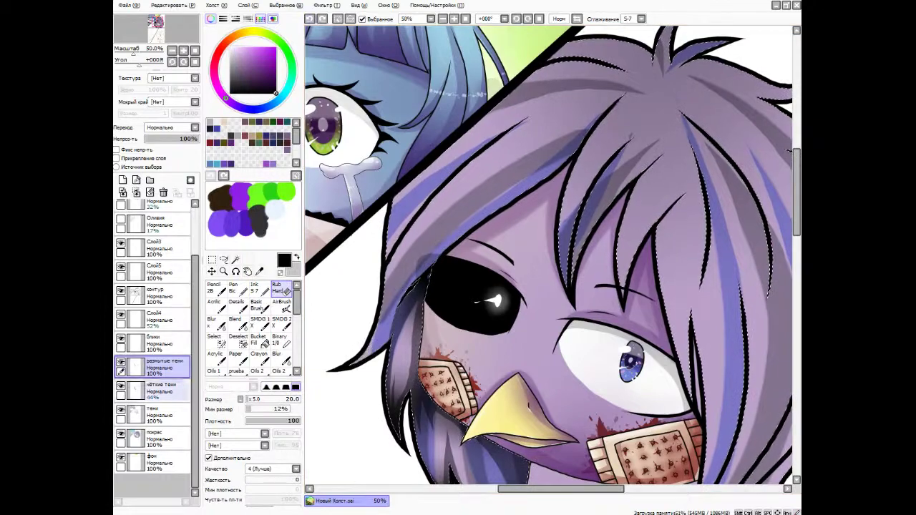
left_click_drag(740, 285, 737, 307)
left_click_drag(769, 258, 768, 299)
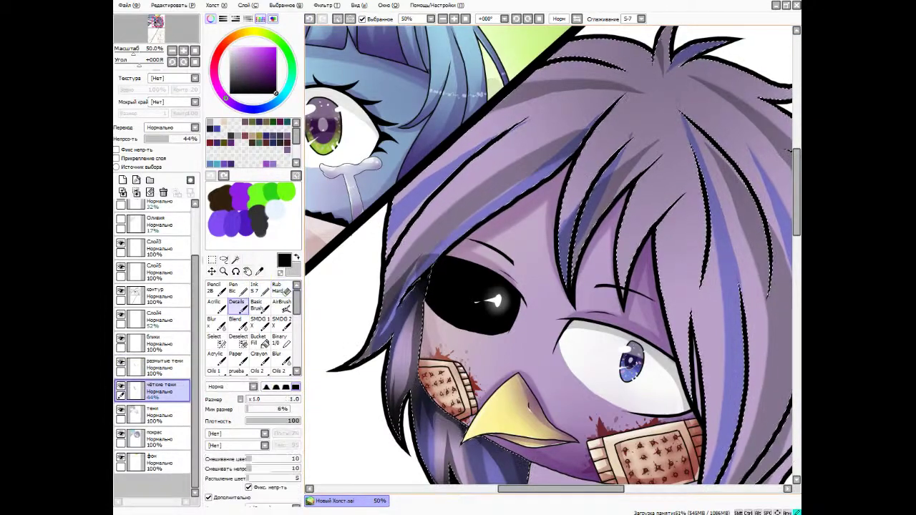
left_click_drag(501, 136, 616, 89)
key("e")
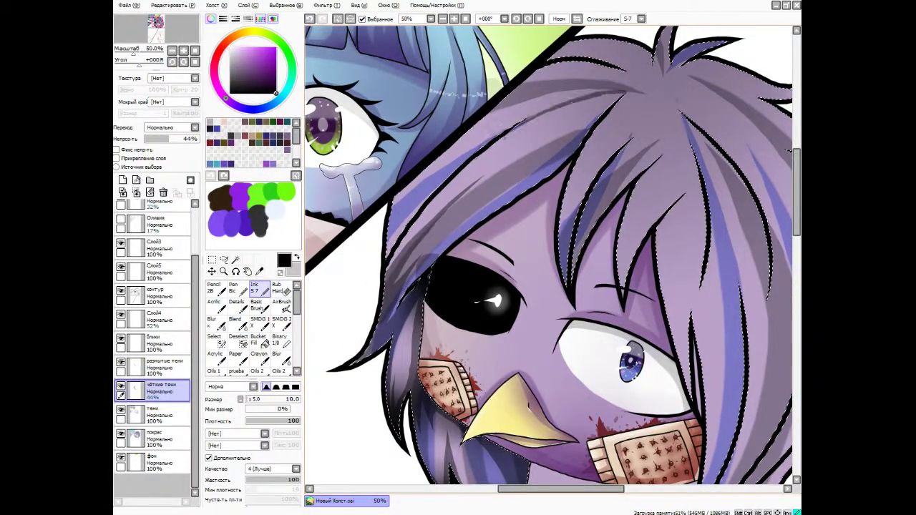
key("n")
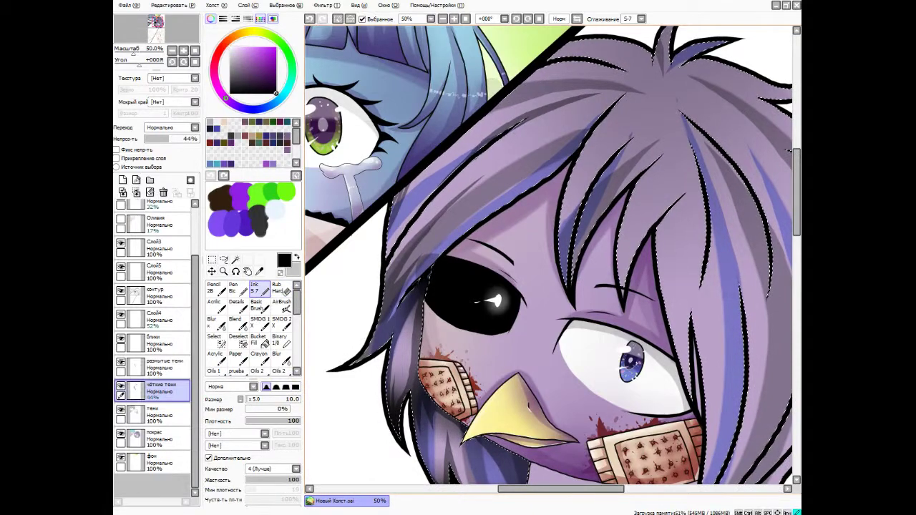
key("e")
key("n")
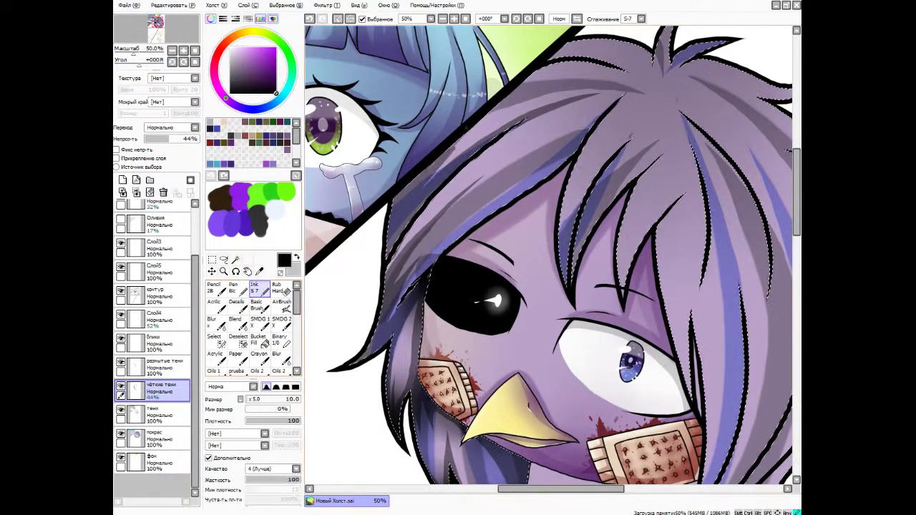
Blur black shading along the outer hair edge beside the black eye on the размытые тени layer.
scroll(393, 161, "down", 1)
left_click(161, 365)
left_click(281, 359)
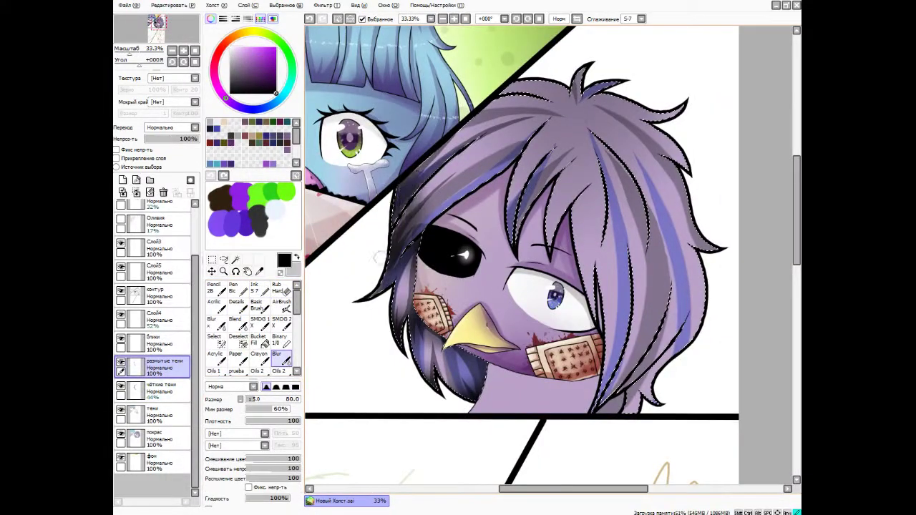
key("ctrl+plus")
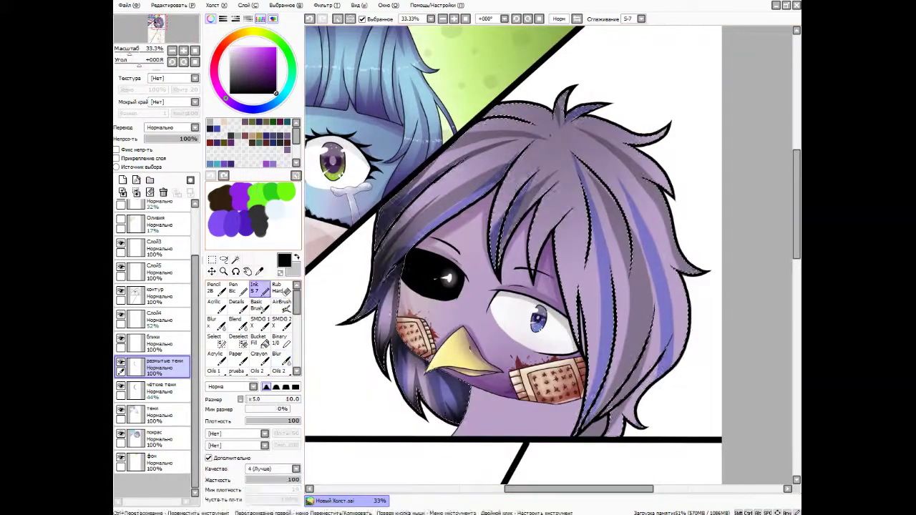
Blur black shading over the hair between the panel border and the crown on размытые тени.
key("n")
key("ctrl+plus")
key("ctrl+z")
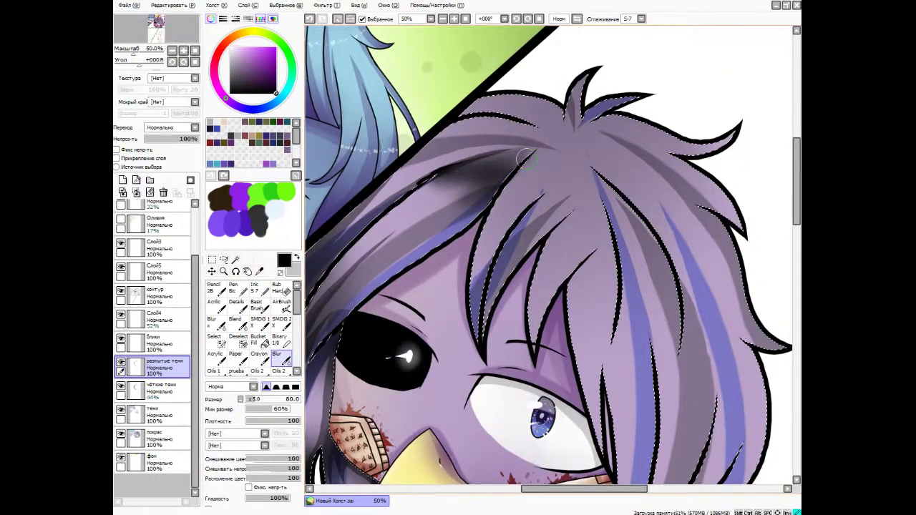
key("ctrl+minus")
key("ctrl+minus")
key("ctrl+minus")
key("ctrl+plus")
key("ctrl+plus")
key("ctrl+plus")
key("b")
key("n")
key("b")
Deepen the blurred black shadow at the hair roots just left of the crown on размытые тени.
key("ctrl+minus")
key("ctrl+minus")
key("ctrl+minus")
key("ctrl+plus")
key("ctrl+plus")
key("ctrl+plus")
key("ctrl+minus")
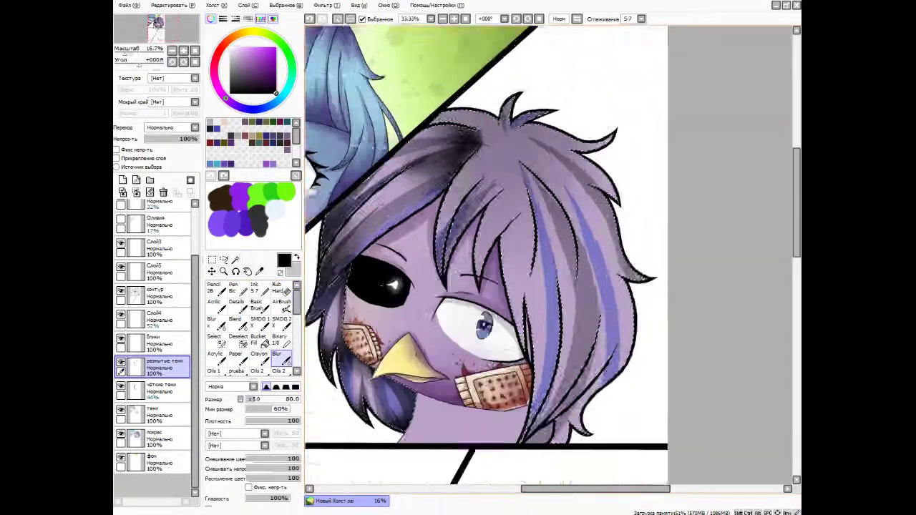
key("ctrl+minus")
key("ctrl+minus")
key("ctrl+plus")
key("ctrl+plus")
key("ctrl+plus")
key("ctrl+minus")
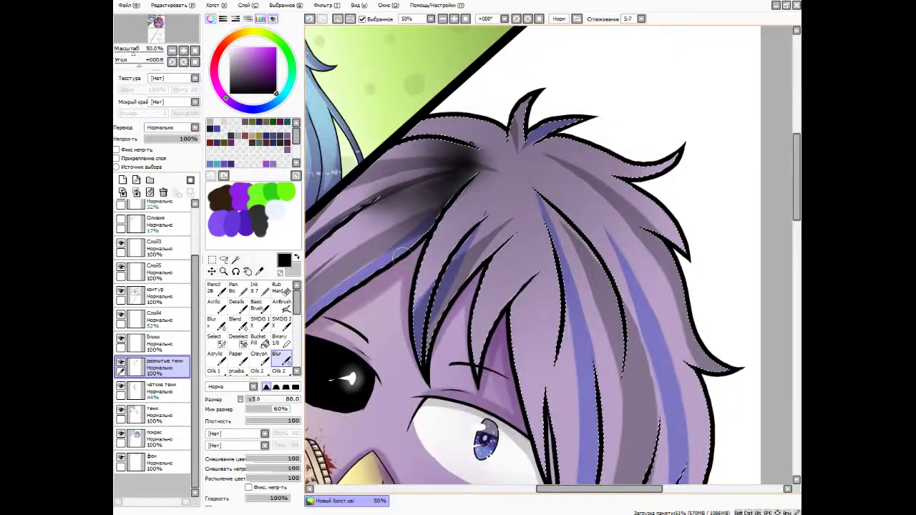
Draw crisp black shadows on the pointed fringe locks on чёткие тени, touching up the hair selection against контур.
key("n")
left_click(157, 390)
key("b")
key("n")
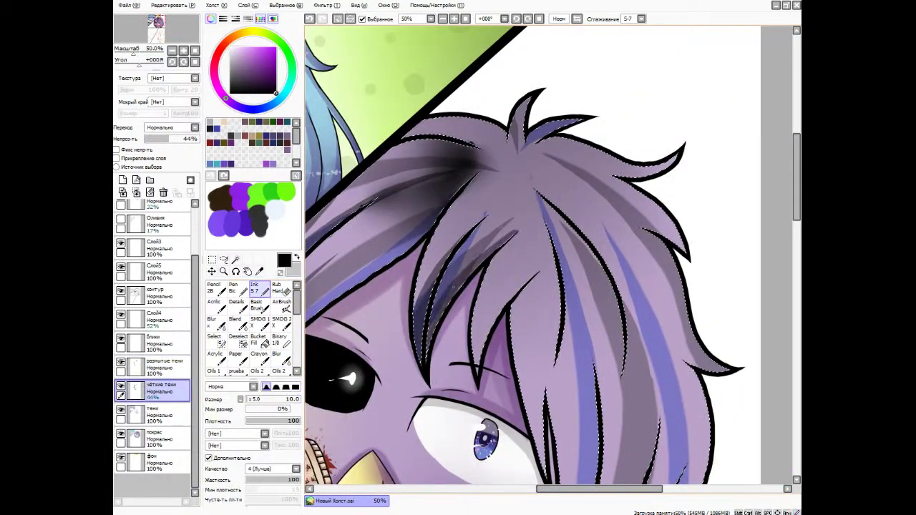
left_click(157, 296)
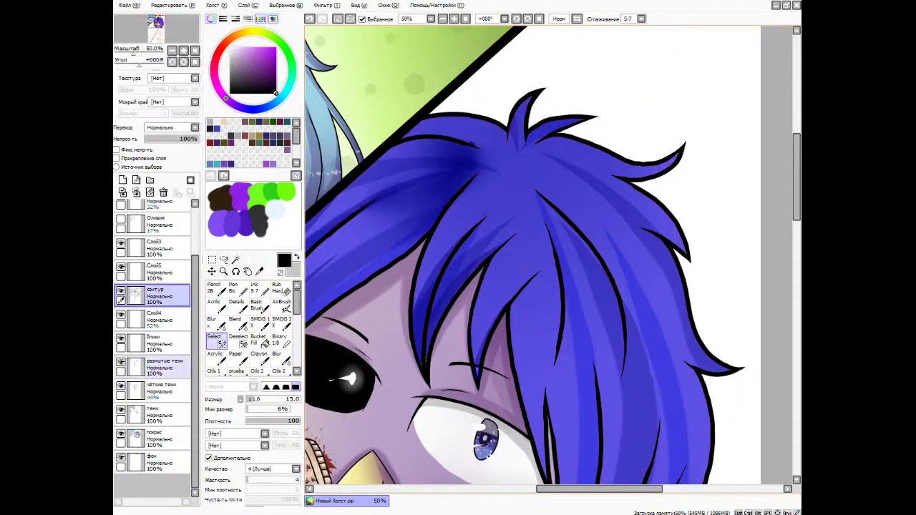
left_click(157, 390)
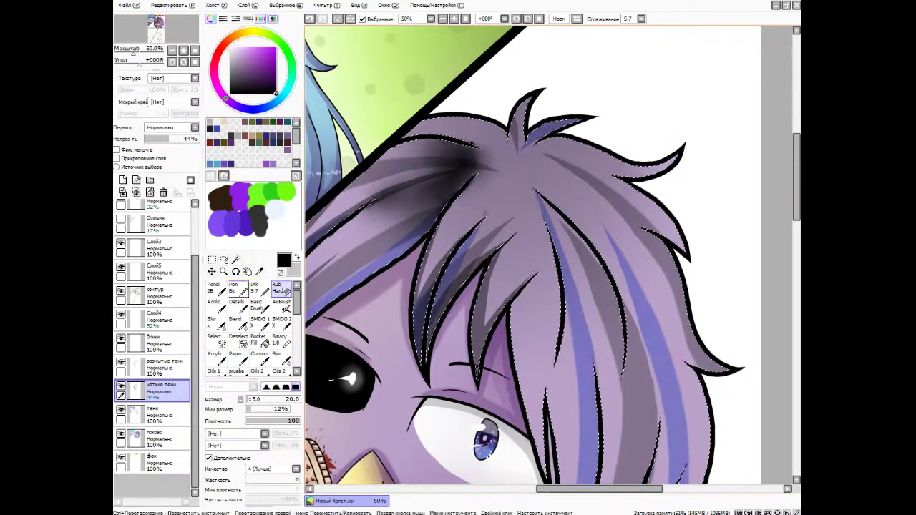
Blend soft black shading from the crown into the fringe roots and towards the hair tuft on размытые тени.
key("n")
left_click(157, 366)
left_click_drag(475, 165, 528, 201)
key("b")
left_click_drag(480, 168, 492, 239)
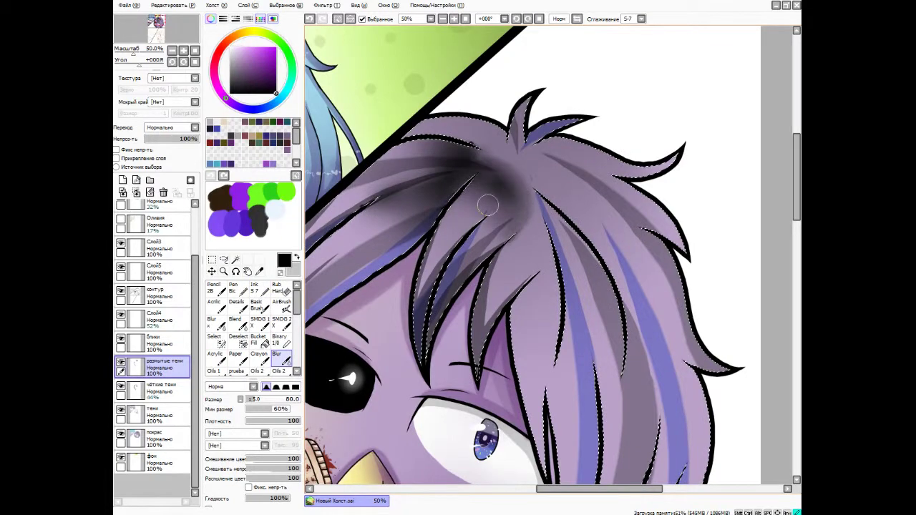
key("ctrl+z")
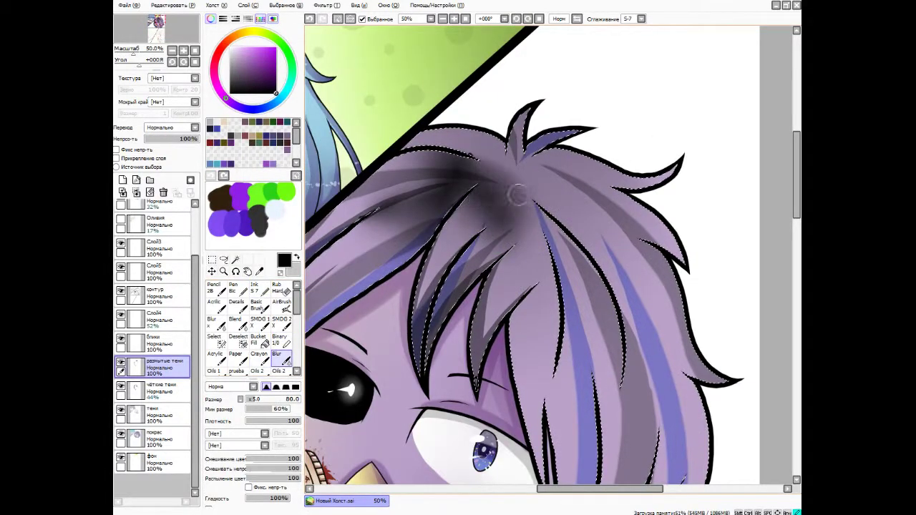
scroll(516, 194, "up", 1)
scroll(517, 193, "down", 4)
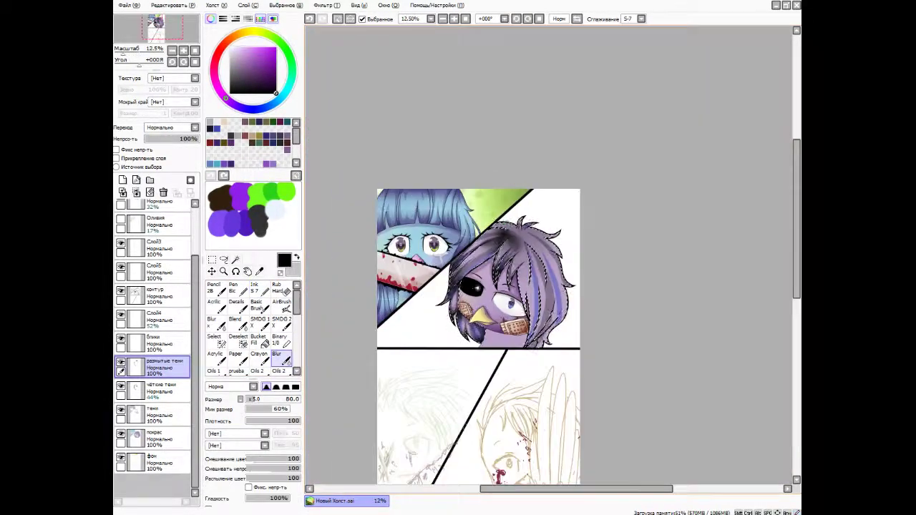
scroll(514, 266, "up", 3)
scroll(508, 280, "down", 1)
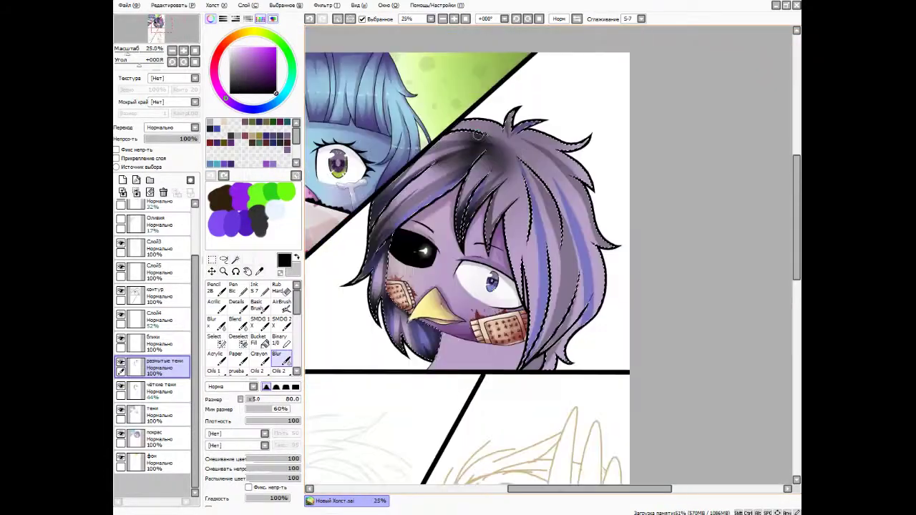
scroll(508, 281, "up", 2)
scroll(548, 188, "up", 3)
Erase streaks from the blurred shading on the top lock beside the tuft and re-blend the crown shadow.
key("e")
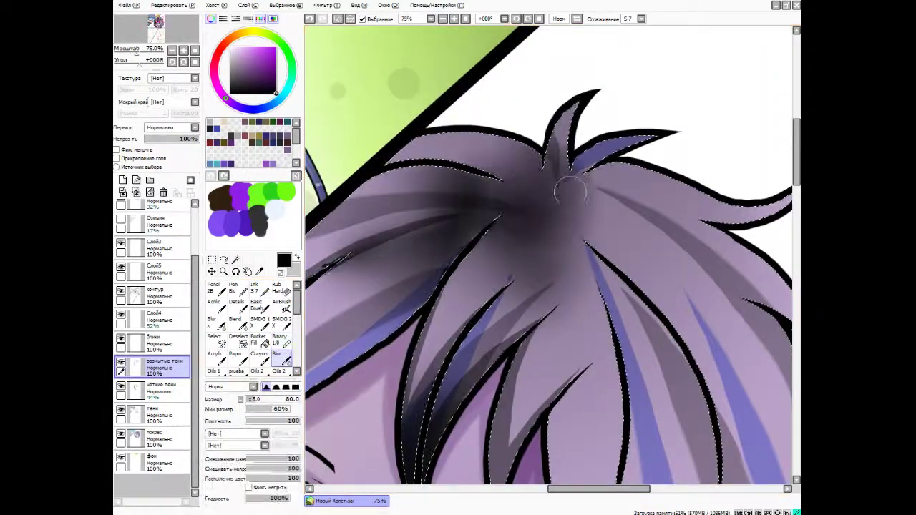
key("e")
key("e")
key("e")
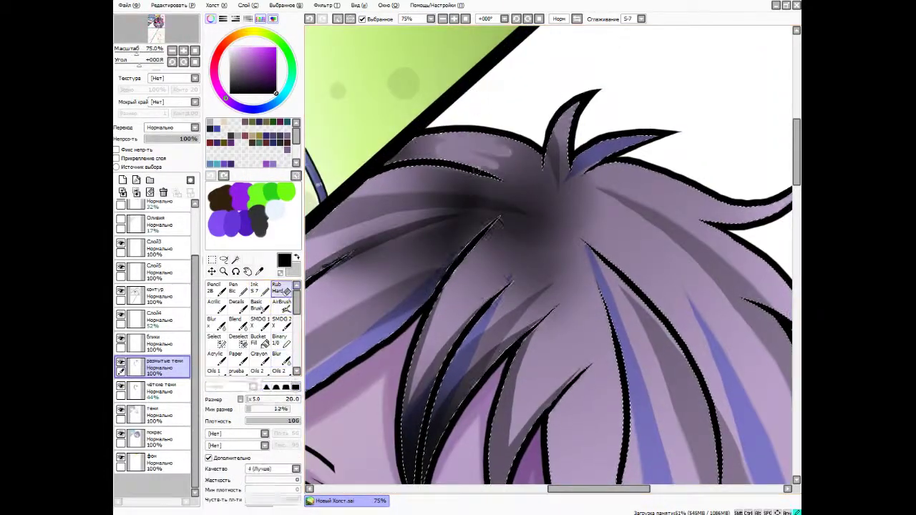
scroll(350, 243, "down", 6)
scroll(349, 243, "up", 2)
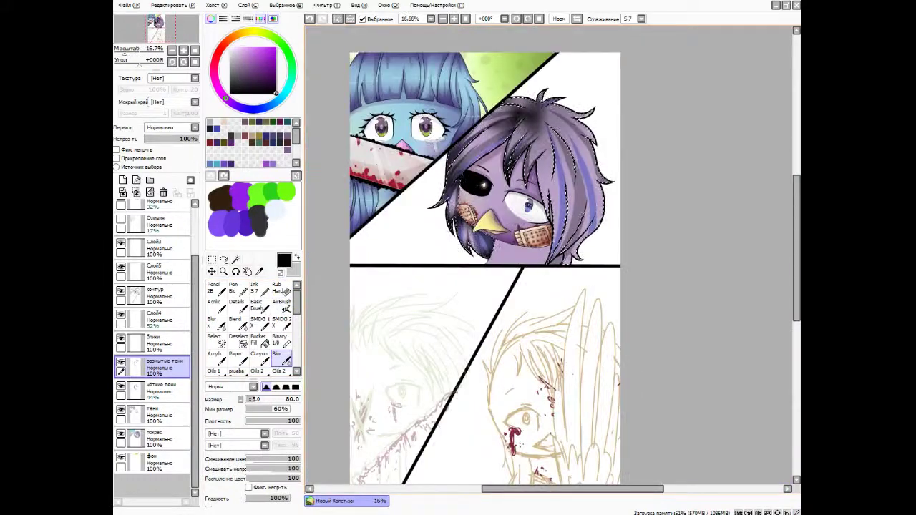
scroll(331, 98, "up", 2)
scroll(315, 99, "up", 2)
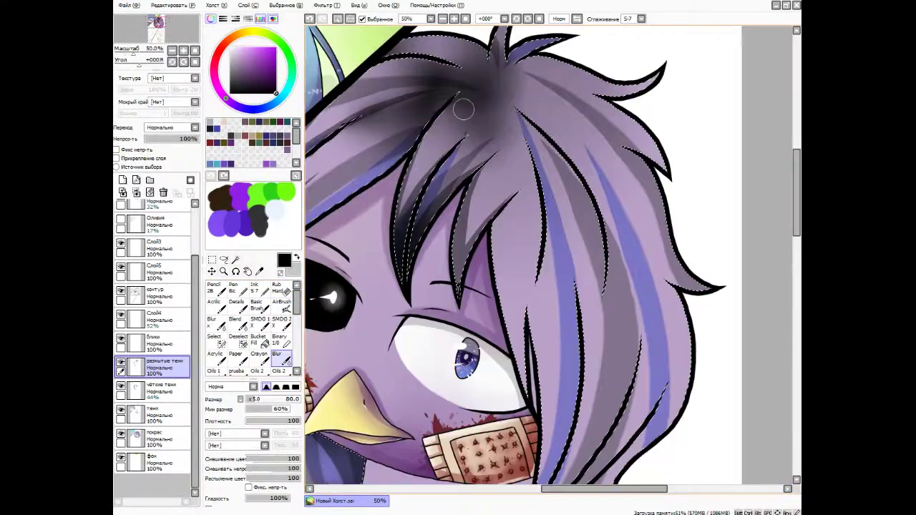
Draw and trim crisp tapered shadows along the long strands right of the fringe on чёткие тени.
key("n")
scroll(388, 347, "up", 1)
left_click(158, 390)
key("e")
key("n")
key("e")
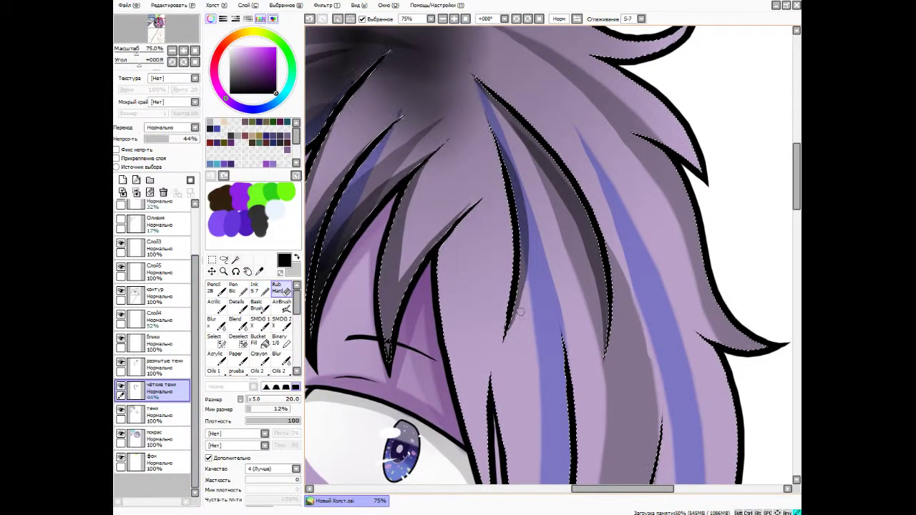
scroll(511, 335, "down", 2)
scroll(512, 336, "up", 2)
Blur black shading into the roots of the long central strands and around the crown on размытые тени.
left_click(158, 367)
left_click(279, 358)
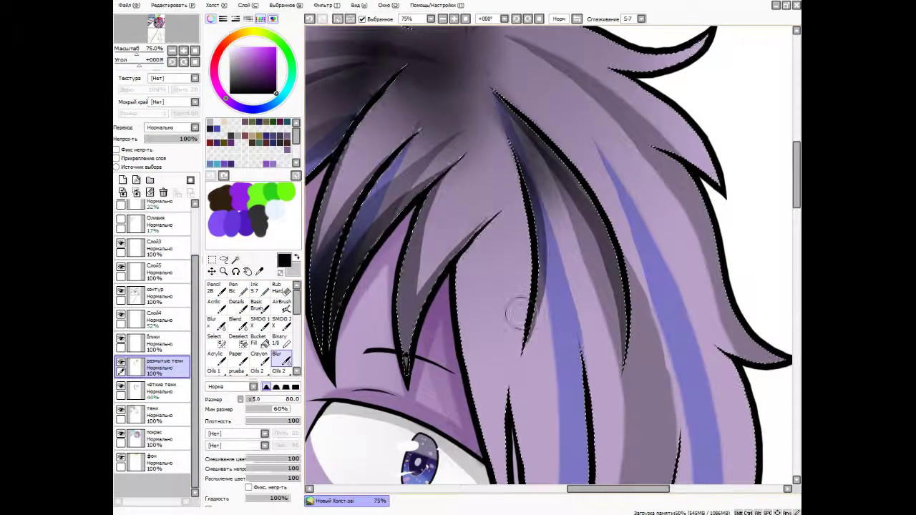
scroll(515, 312, "down", 3)
scroll(515, 313, "up", 2)
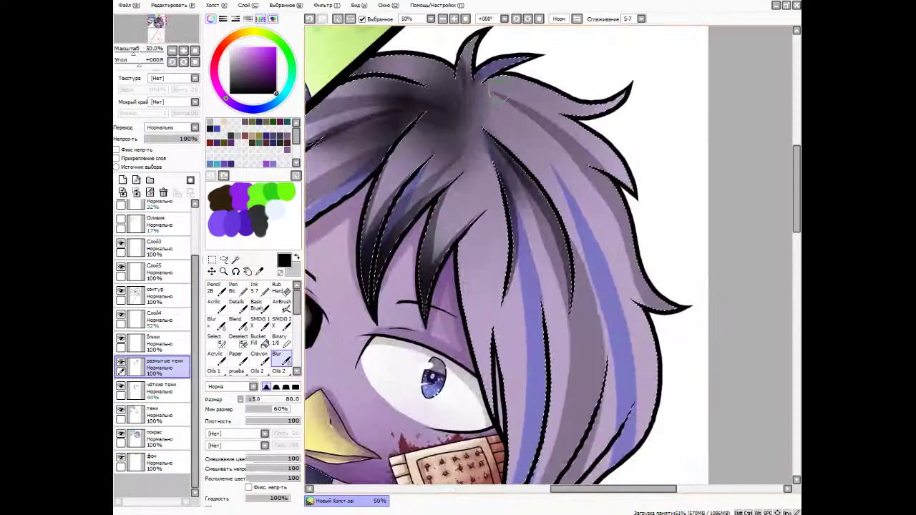
left_click_drag(495, 93, 462, 146)
key("e")
key("e")
key("e")
key("e")
scroll(507, 258, "down", 3)
scroll(507, 257, "up", 1)
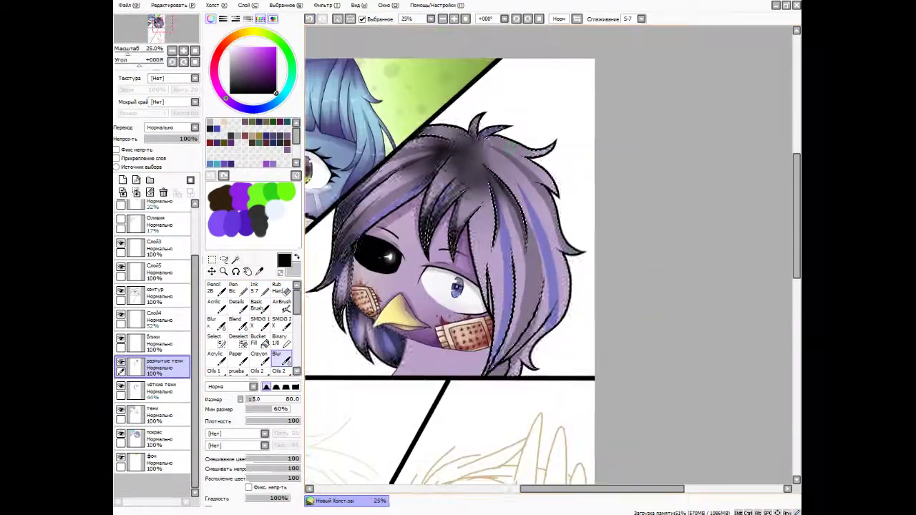
Shade the upper right outward-curling lock with crisp strokes on чёткие тени and blurred black at its tip on размытые тени.
scroll(494, 140, "up", 2)
key("b")
left_click(161, 390)
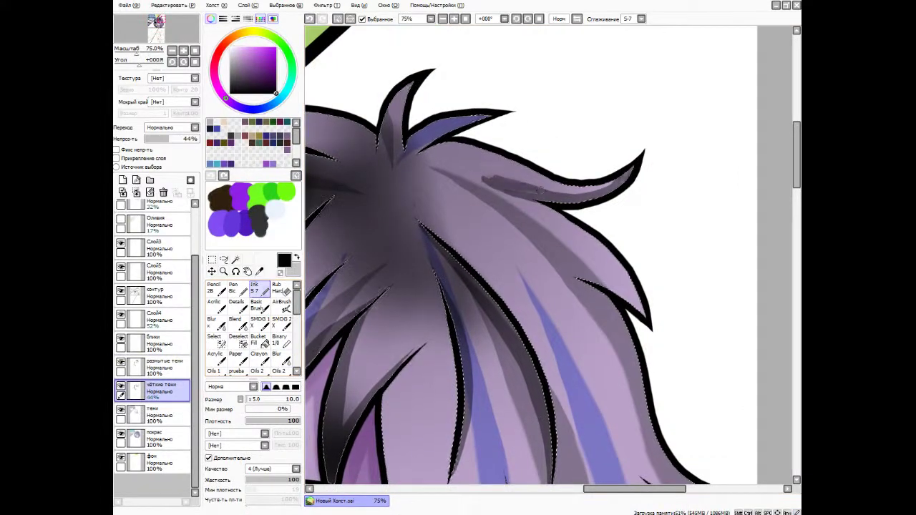
key("ctrl+y")
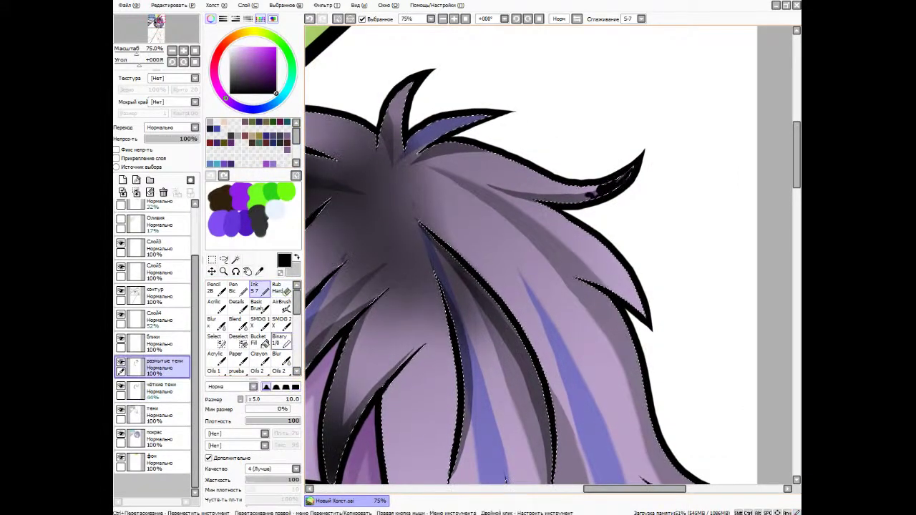
key("b")
scroll(526, 178, "down", 4)
scroll(526, 178, "up", 1)
scroll(526, 177, "up", 3)
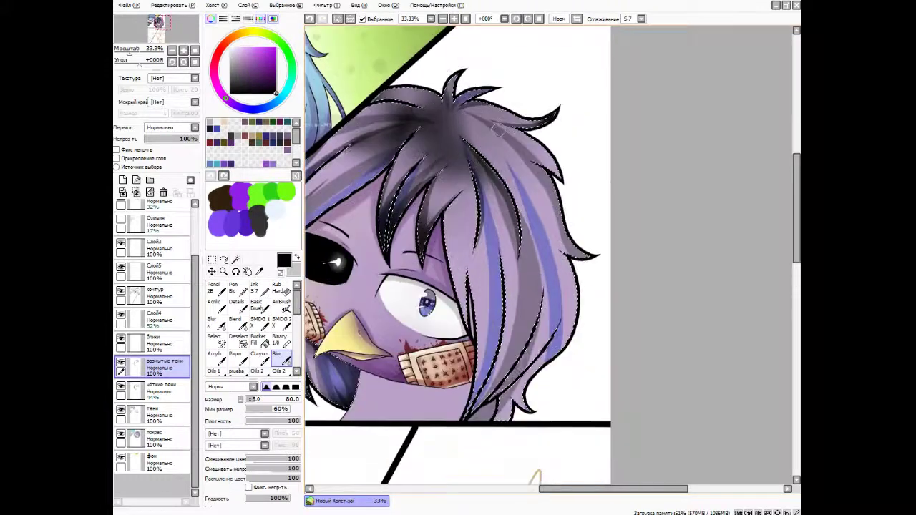
key("ctrl+z")
Draw and clean up crisp tapered shadows on the pointed lock below the upper right curl on чёткие тени.
key("n")
key("e")
left_click_drag(501, 179, 529, 212)
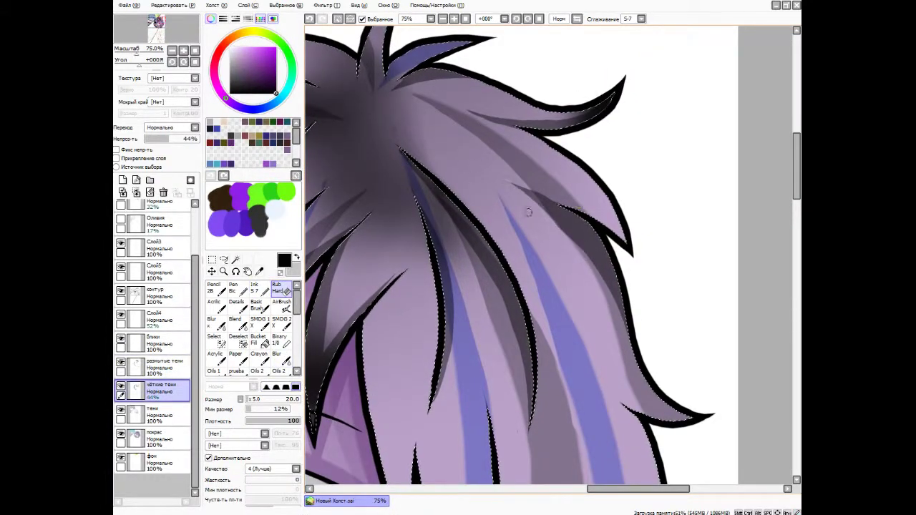
key("n")
key("e")
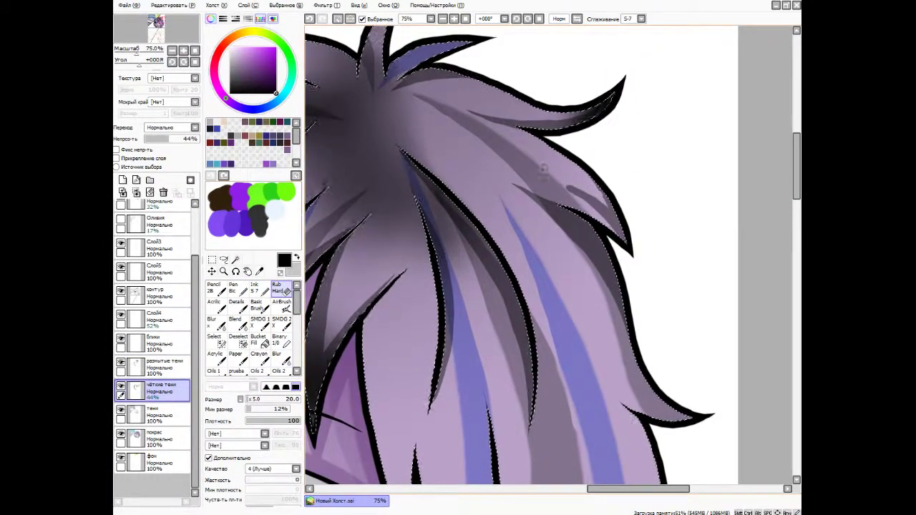
Blur black shading across the right side of the crown and into the pointed lock's tip on размытые тени.
left_click(161, 366)
key("b")
scroll(555, 119, "down", 3)
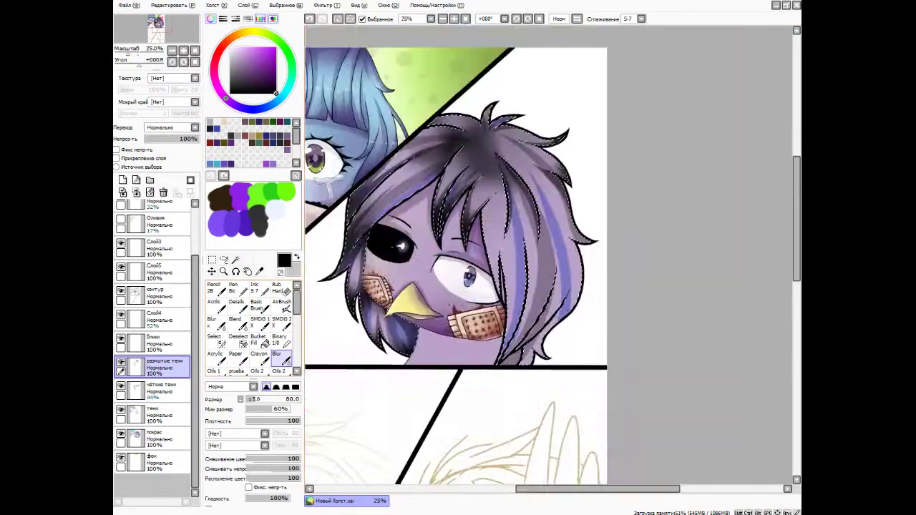
scroll(554, 119, "up", 2)
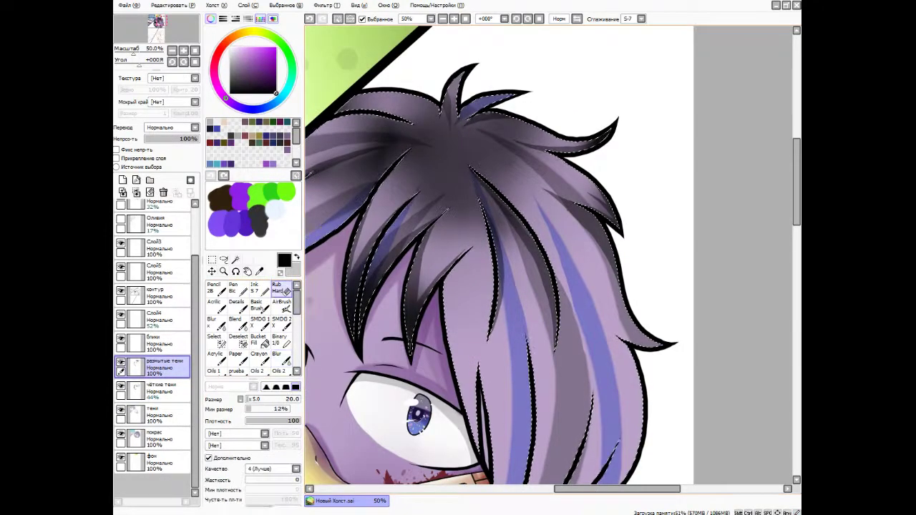
scroll(469, 140, "down", 4)
scroll(469, 140, "up", 3)
key("n")
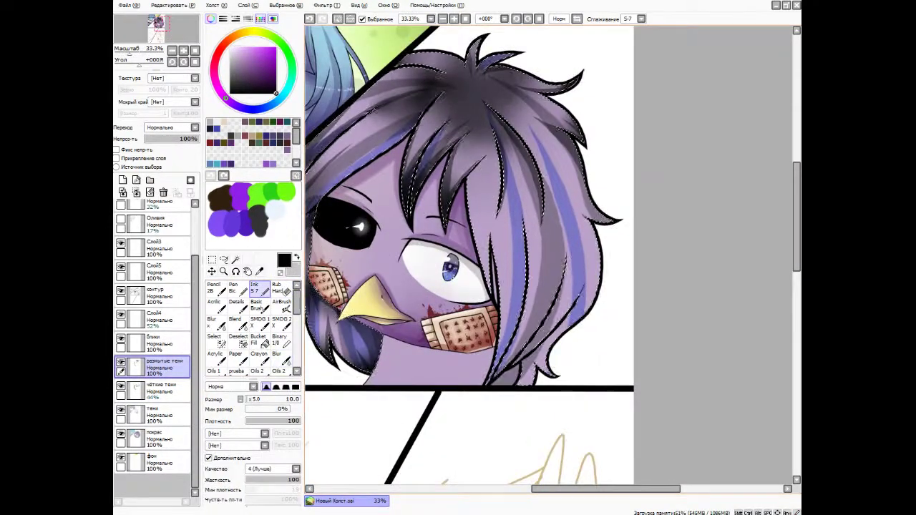
Shade the long strand beside the white eye with crisp strokes on чёткие тени and blurred black on размытые тени.
scroll(493, 257, "up", 2)
left_click(161, 390)
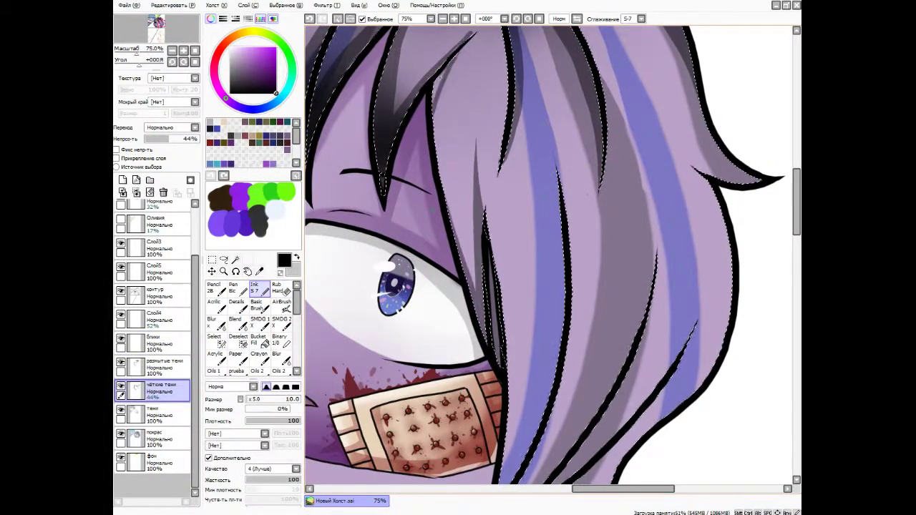
scroll(544, 257, "up", 1)
left_click(161, 367)
key("b")
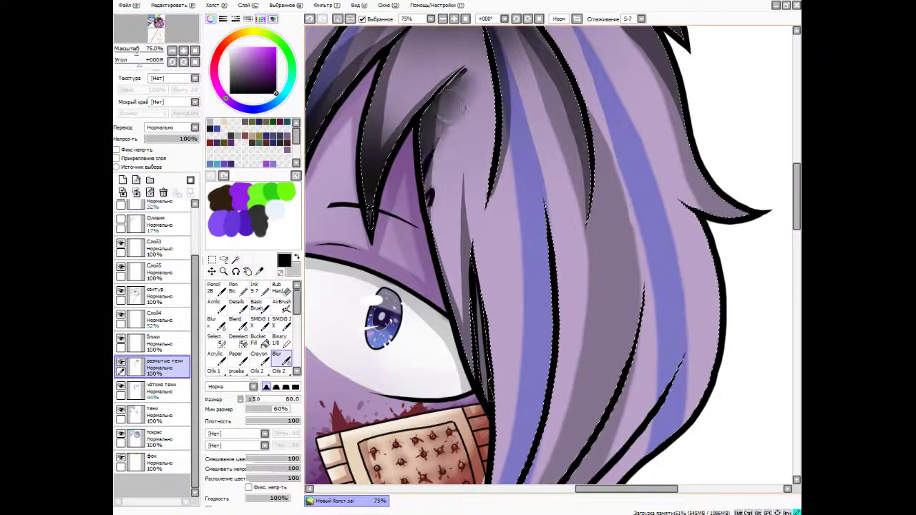
scroll(551, 257, "down", 3)
scroll(551, 257, "up", 2)
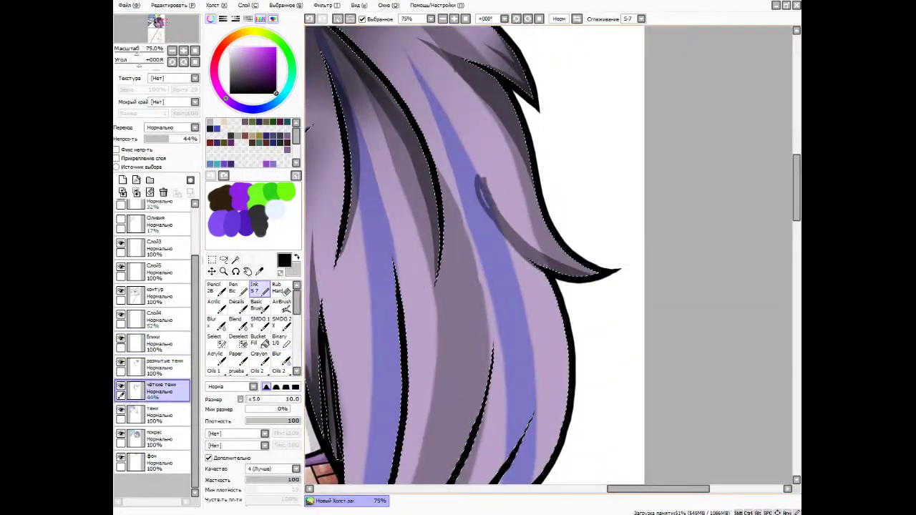
Trim the crisp shadow on the outward-flicked lock at the right hair edge to a tapered point on чёткие тени.
key("e")
key("e")
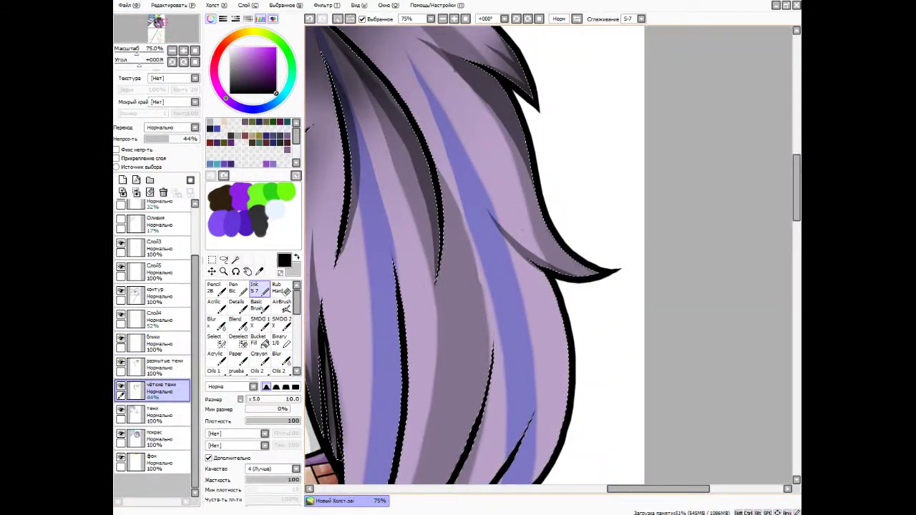
key("e")
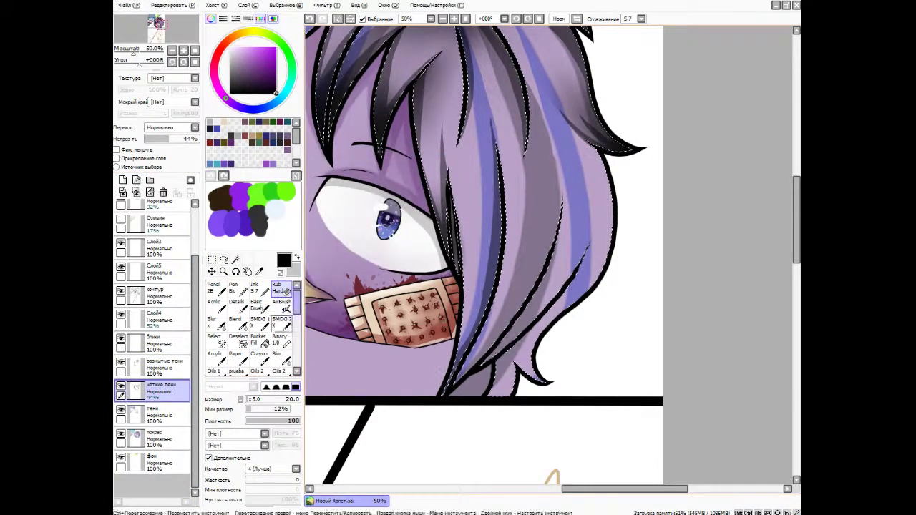
Draw and trim crisp shadows along the long lower strands beside the right plaster on чёткие тени.
key("n")
key("e")
key("n")
key("e")
key("n")
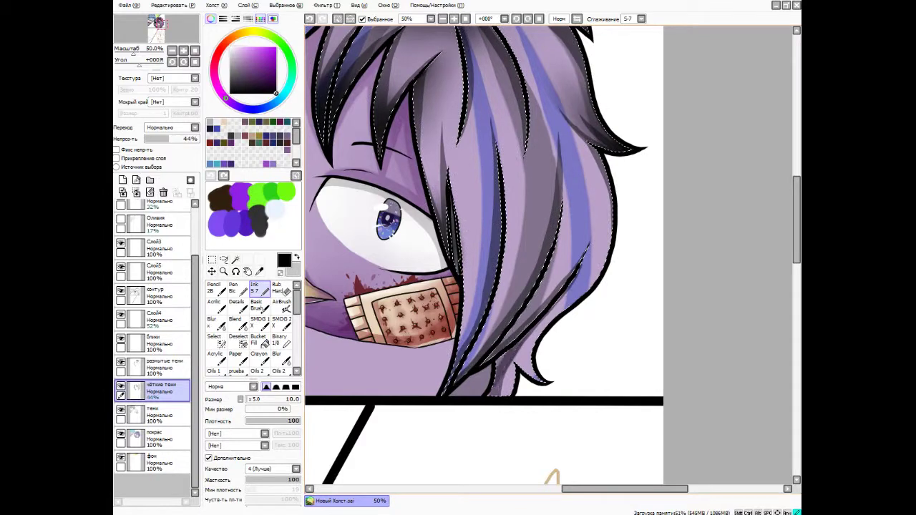
Blur black shading into the lower strands and hair ends beside the right plaster on размытые тени.
left_click(161, 367)
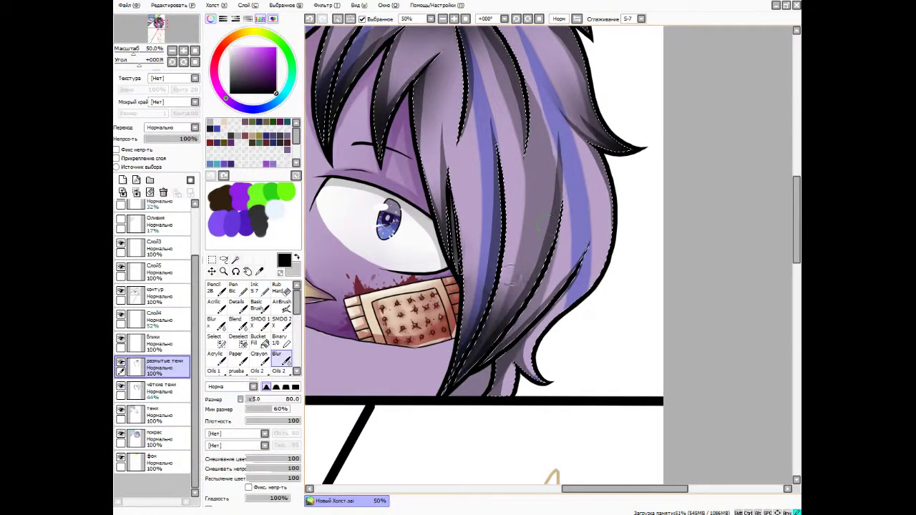
key("e")
key("n")
key("e")
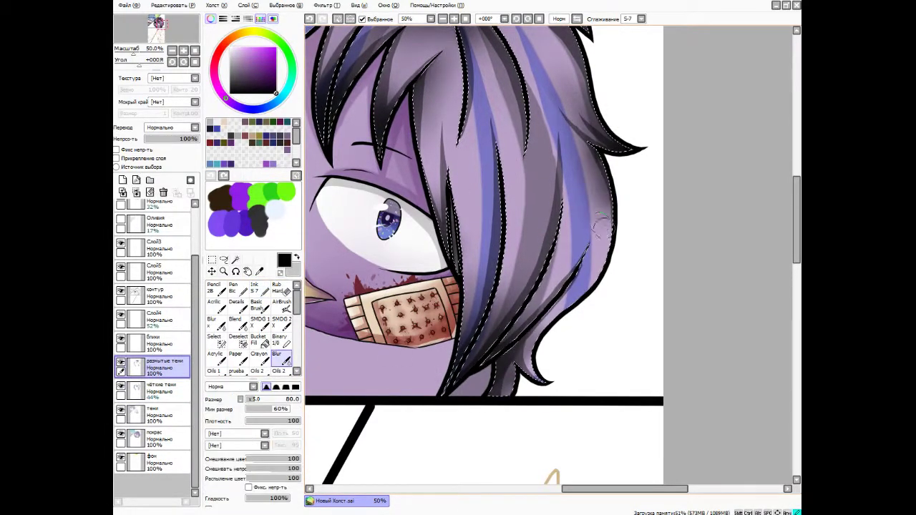
Shade the hair ends above the panel's lower border with crisp strokes on чёткие тени and blurred black on размытые тени.
scroll(533, 187, "down", 2)
scroll(533, 188, "down", 1)
scroll(533, 187, "up", 3)
key("n")
left_click(161, 391)
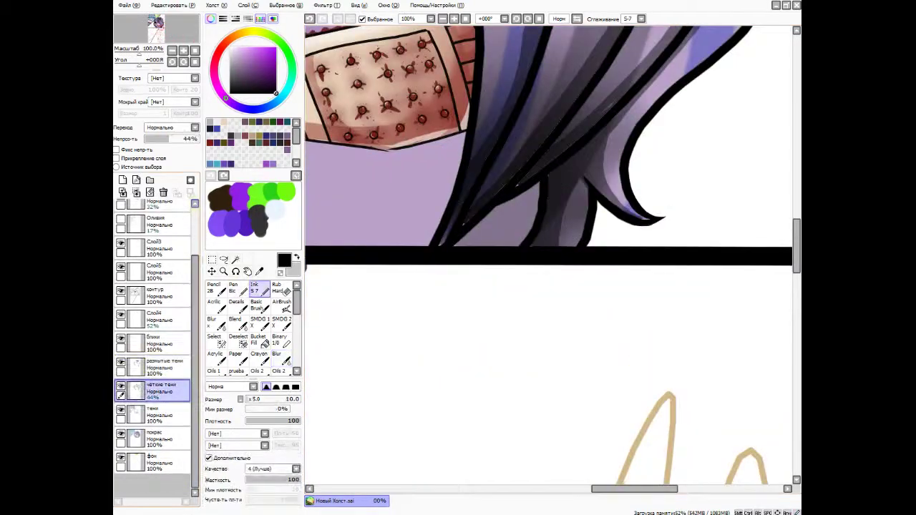
left_click(161, 367)
Draw thin broken white highlight lines across the second character's hair on блики with the Details brush at size 4.
scroll(548, 126, "down", 3)
scroll(548, 127, "up", 1)
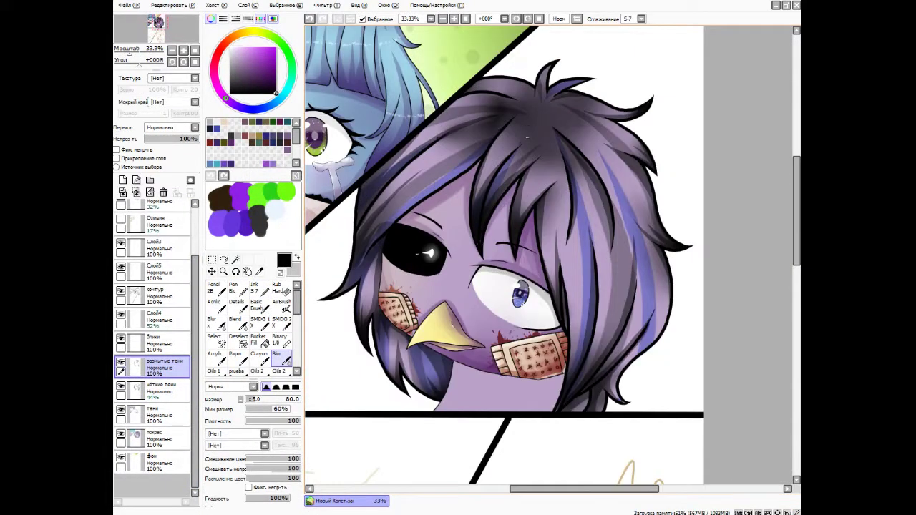
left_click(236, 305)
left_click(161, 344)
key("x")
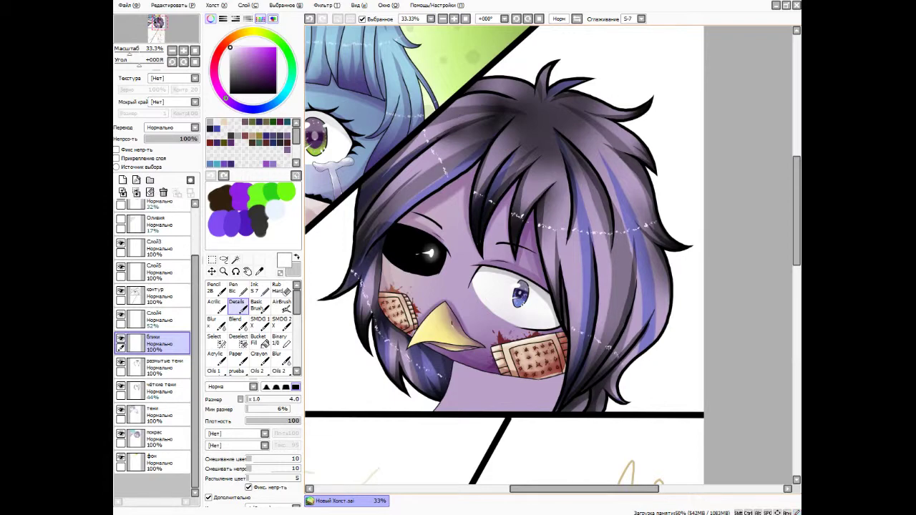
Move the second character's hair highlights onto a new layer above блики and lower that layer's opacity to 56%.
key("minus")
key("l")
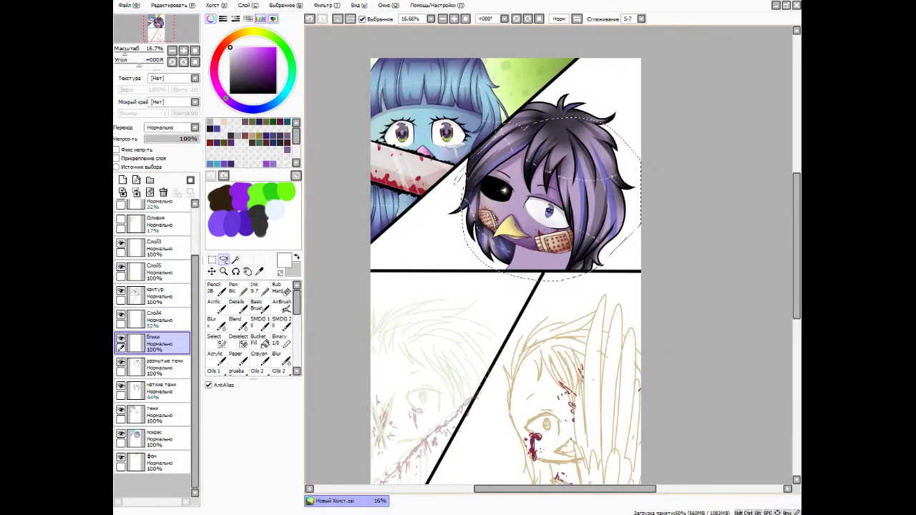
key("ctrl+shift+n")
key("e")
left_click(154, 342)
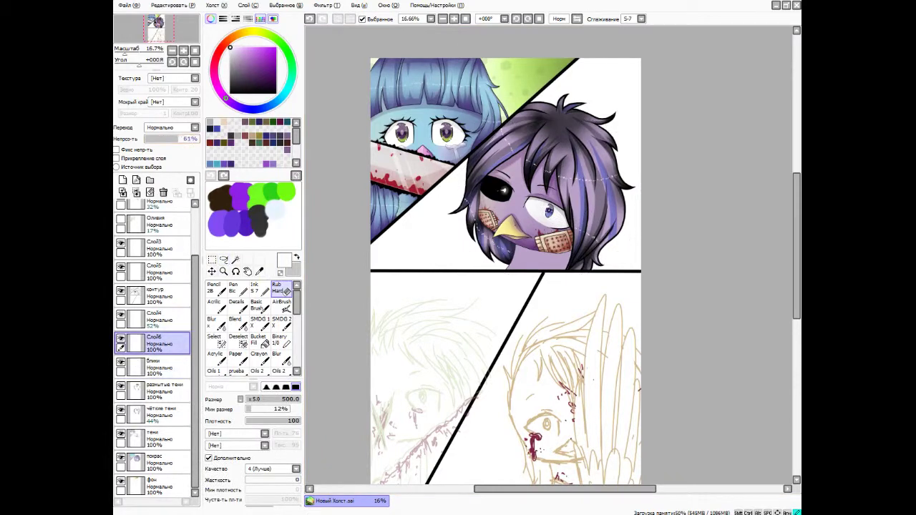
Select the second character's neck and paint a crisp purple shadow under the chin and beside the hair on чёткие тени.
scroll(530, 279, "up", 5)
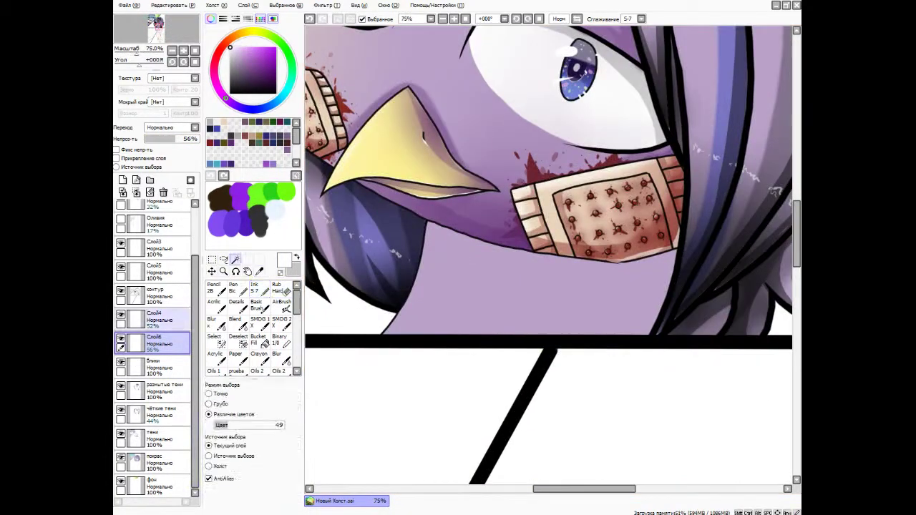
key("s")
left_click(154, 414)
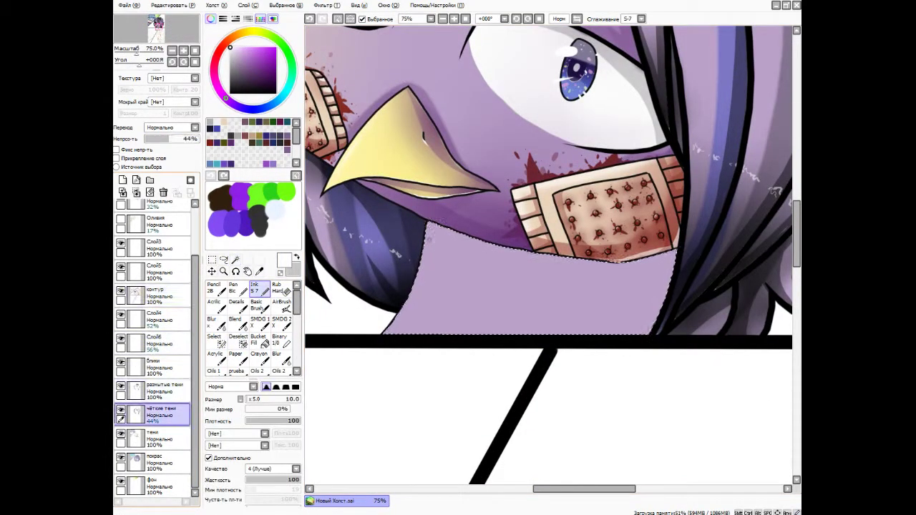
mouse_move(429, 240)
left_mouse_down()
mouse_move(644, 300)
mouse_move(401, 322)
mouse_move(644, 286)
left_mouse_up()
key("e")
key("n")
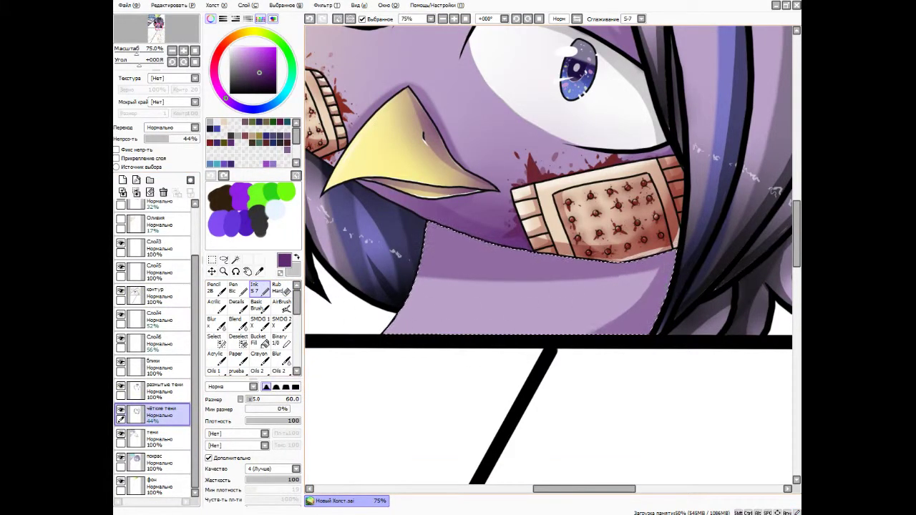
Blur dark purple shading into the neck beneath the chin and beside the hair on размытые тени.
left_click(153, 390)
left_click_drag(429, 243, 594, 265)
left_click(522, 293, "alt")
key("b")
mouse_move(624, 304)
left_mouse_down()
mouse_move(559, 300)
mouse_move(613, 337)
mouse_move(587, 307)
left_mouse_up()
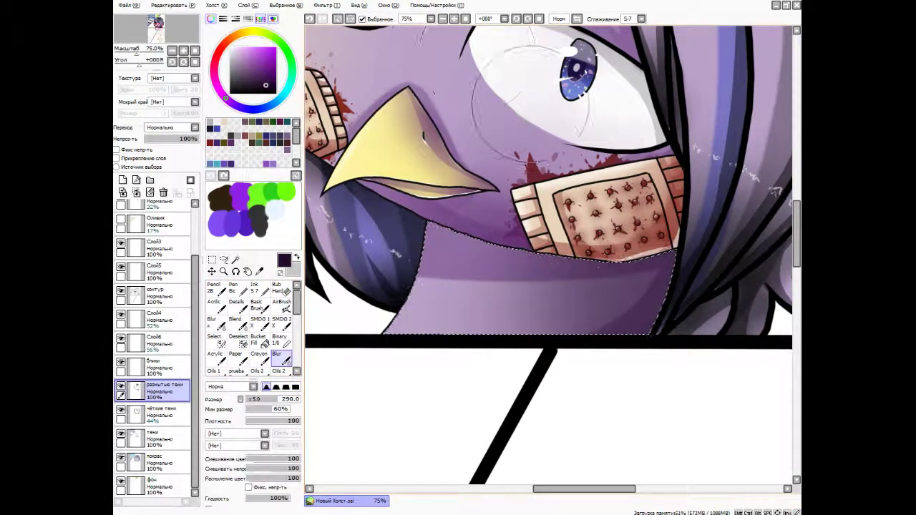
Fill the second panel's background with peach on фон and blend in a lighter glow around the head and browner outer corners.
scroll(528, 223, "down", 5)
scroll(528, 224, "up", 2)
scroll(528, 223, "down", 2)
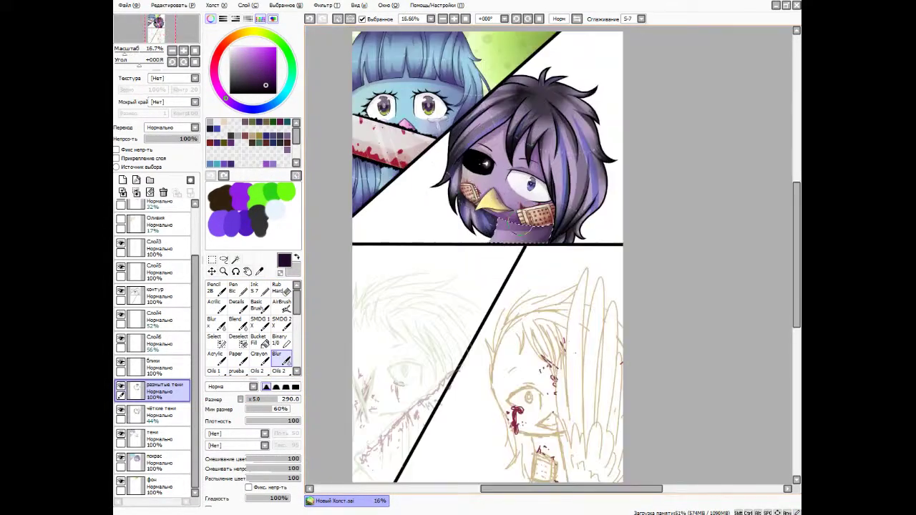
scroll(395, 57, "down", 1)
scroll(394, 57, "up", 1)
left_click(429, 232)
key("n")
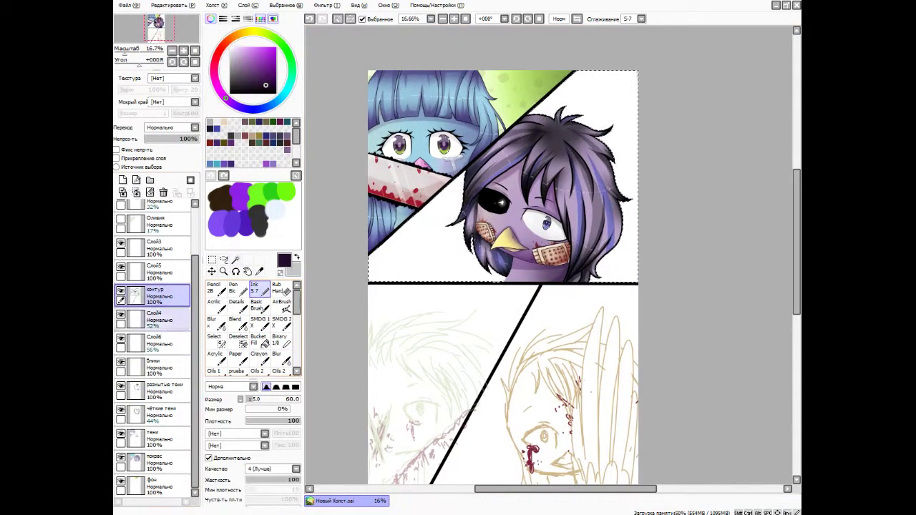
left_click(154, 486)
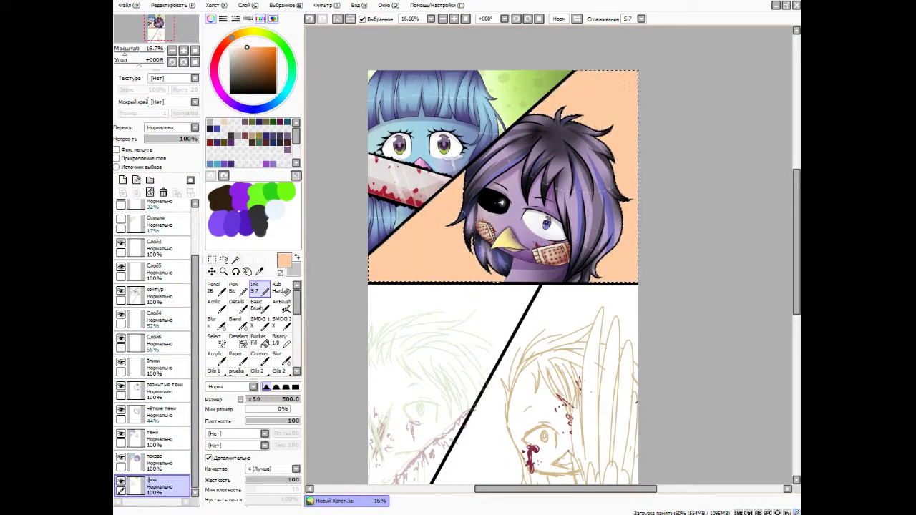
key("b")
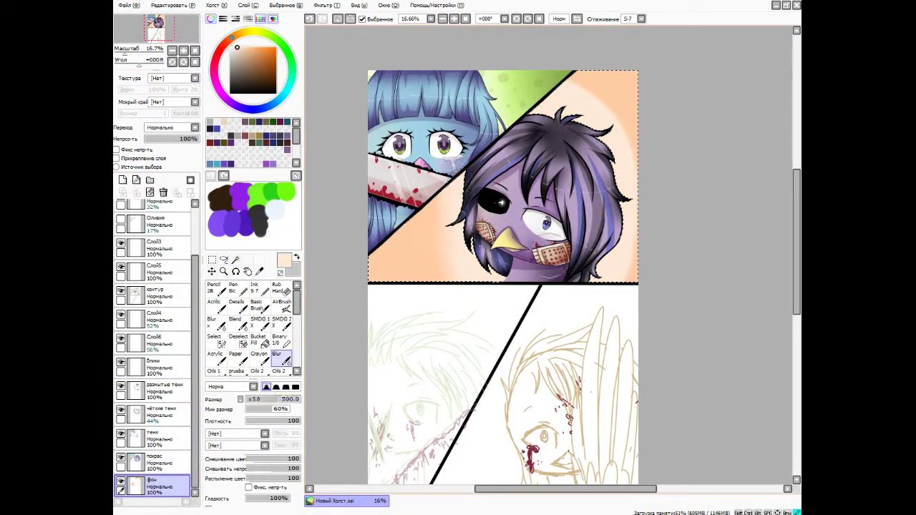
left_click(390, 247, "alt")
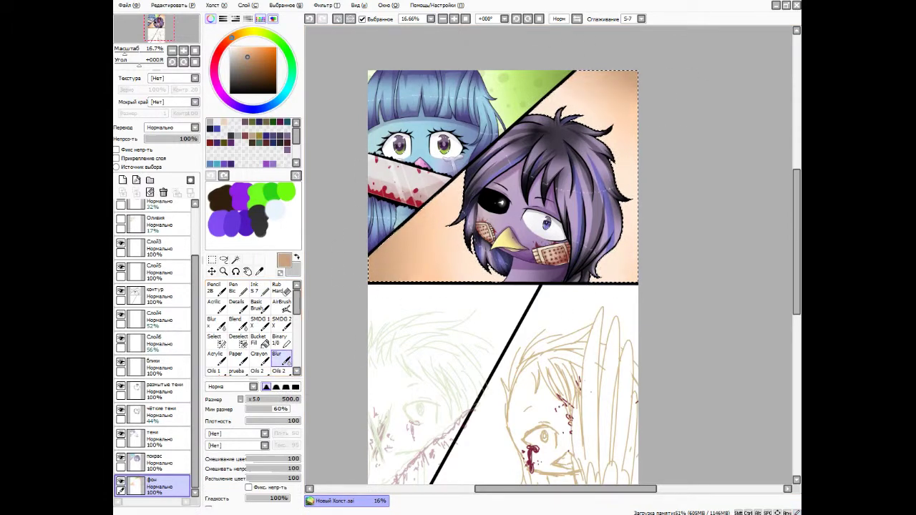
Add brown spots over the peach background on a new layer at 36% opacity, merged down into фон.
key("n")
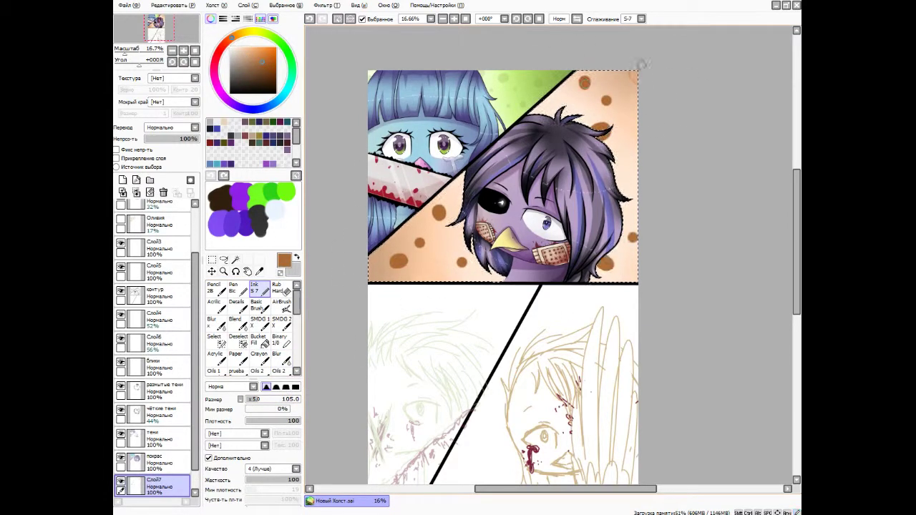
key("ctrl+e")
key("ctrl+d")
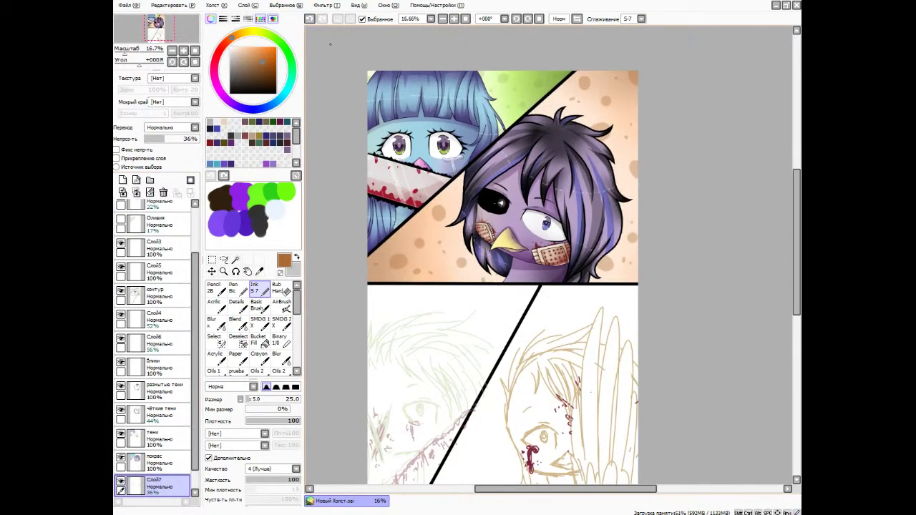
key("ctrl+e")
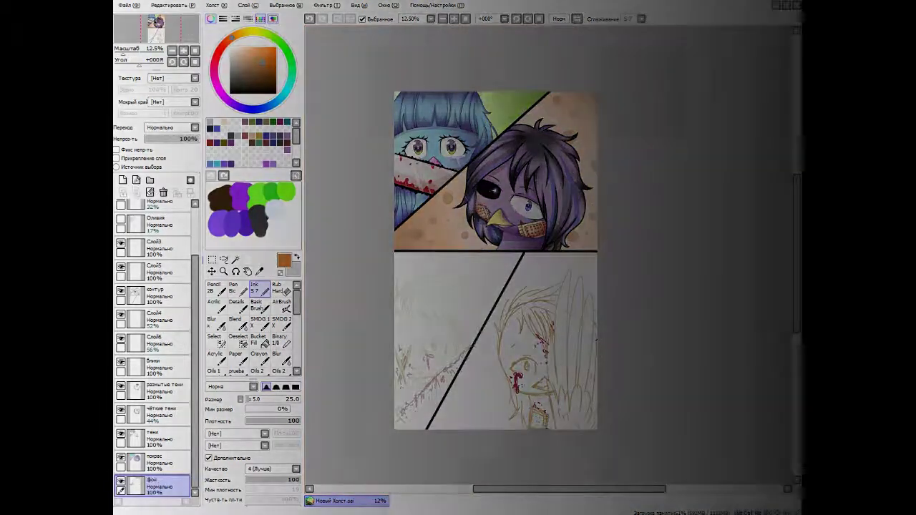